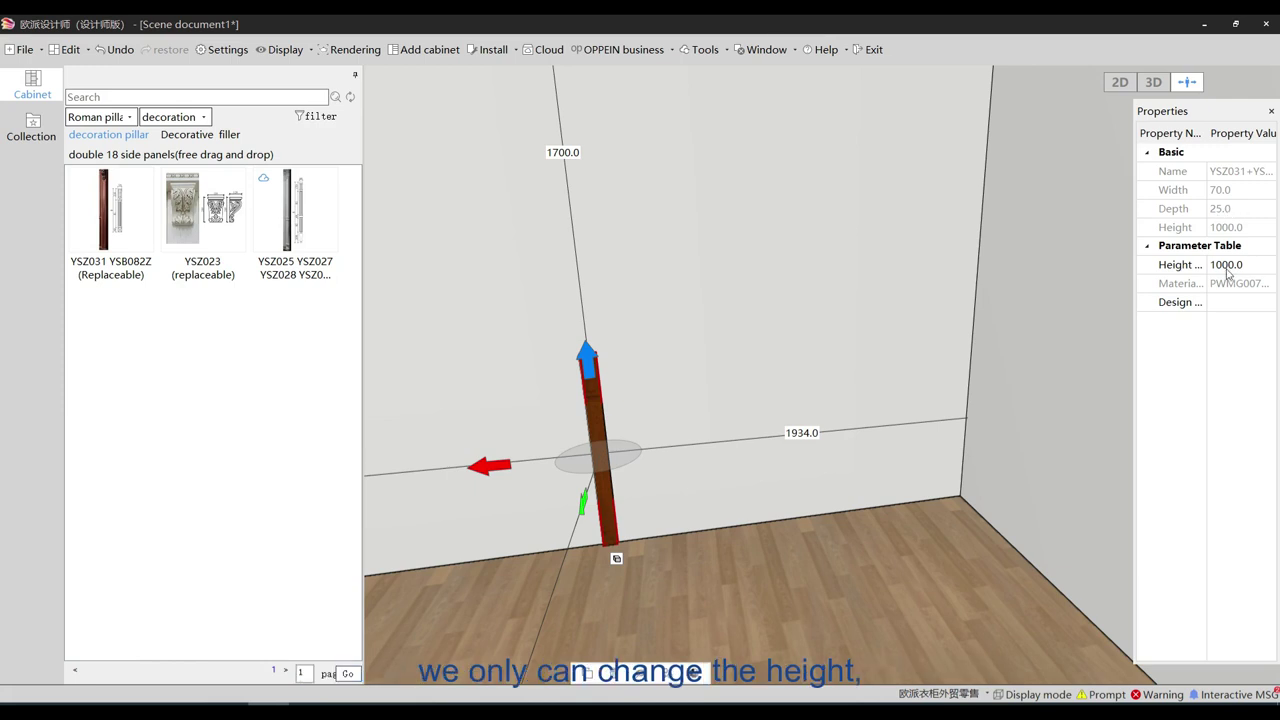
# Replace the placed decorative pillar with the lacquer pillar YSZ025 YSZ027 YSZ026
pyautogui.moveTo(1248, 272)
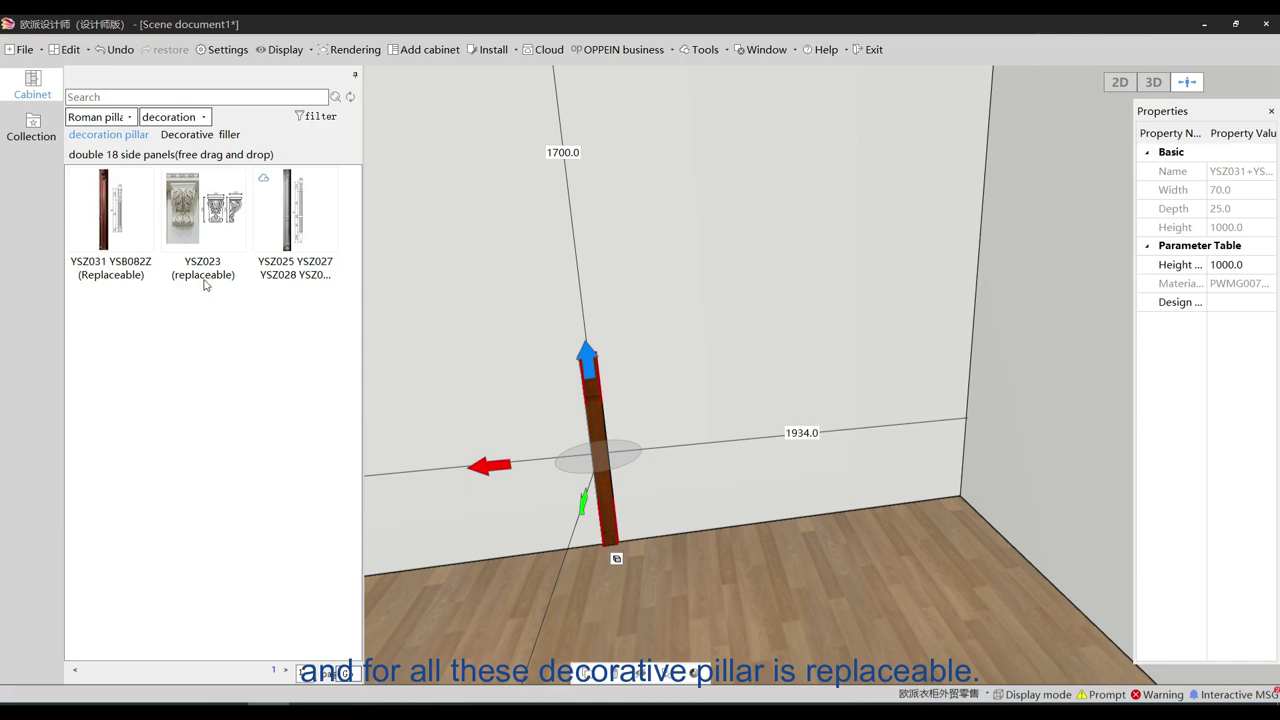
pyautogui.rightClick(595, 406)
pyautogui.click(640, 481)
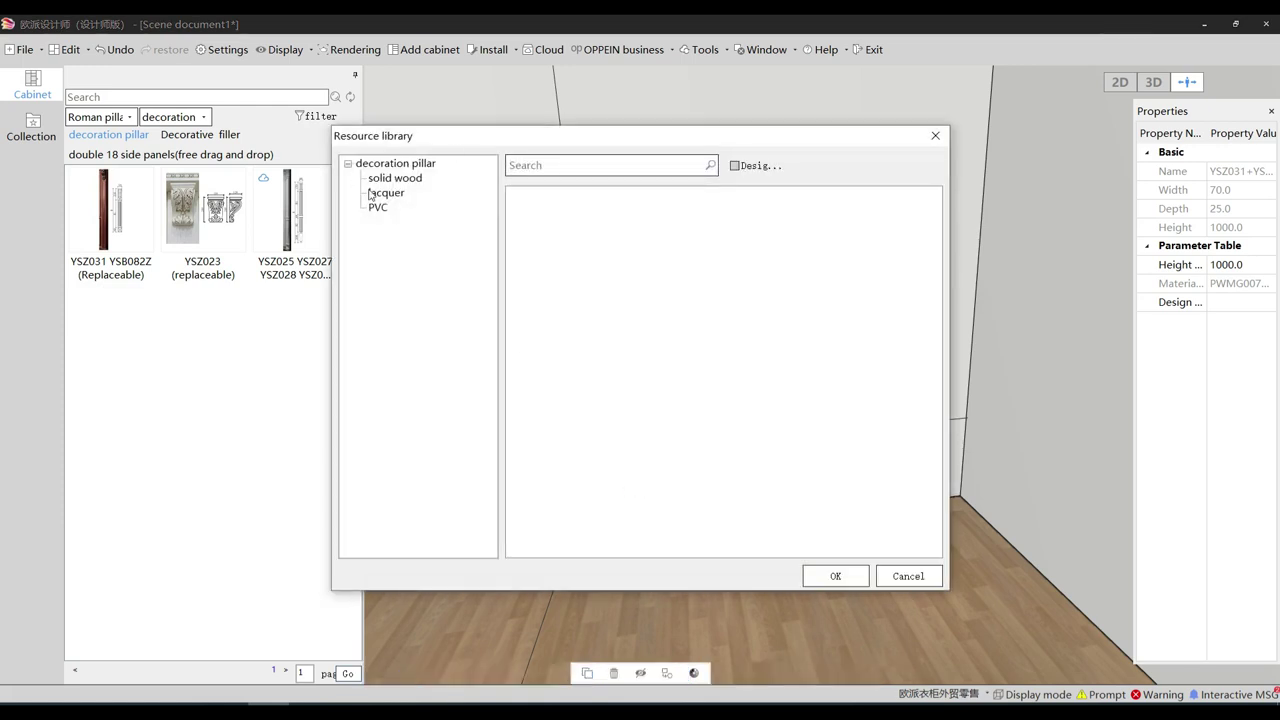
pyautogui.click(396, 179)
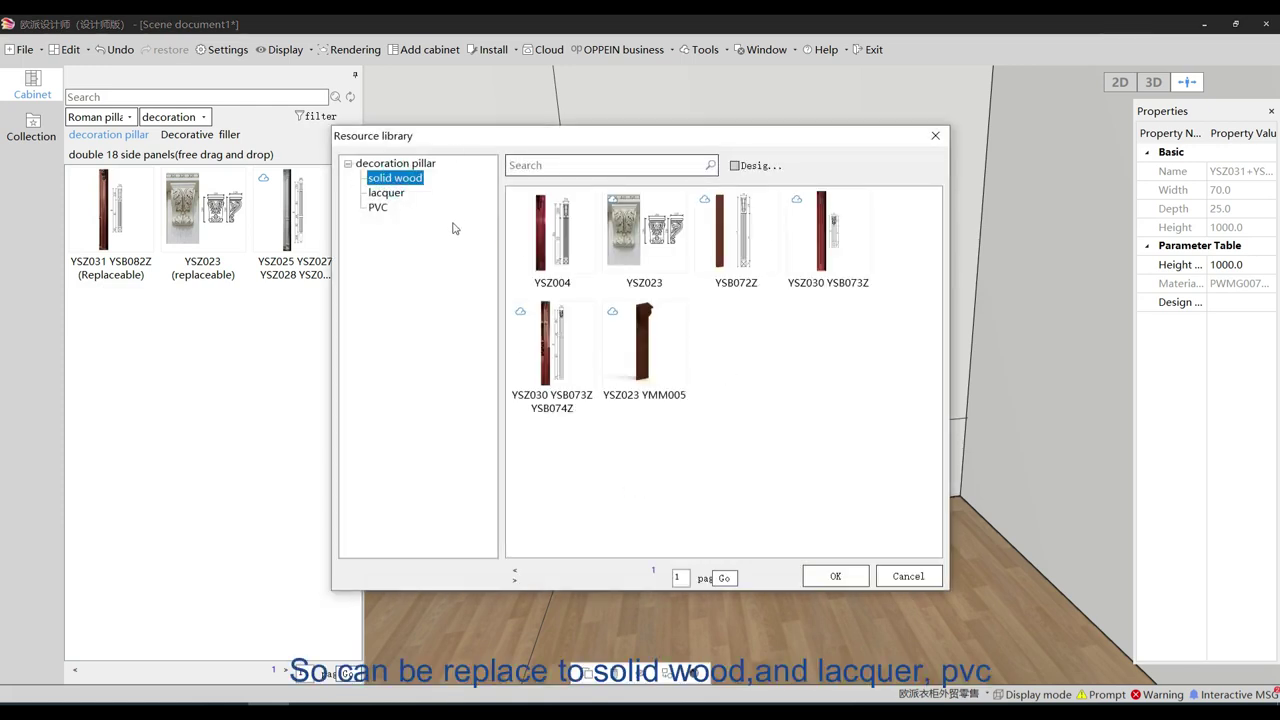
pyautogui.click(390, 192)
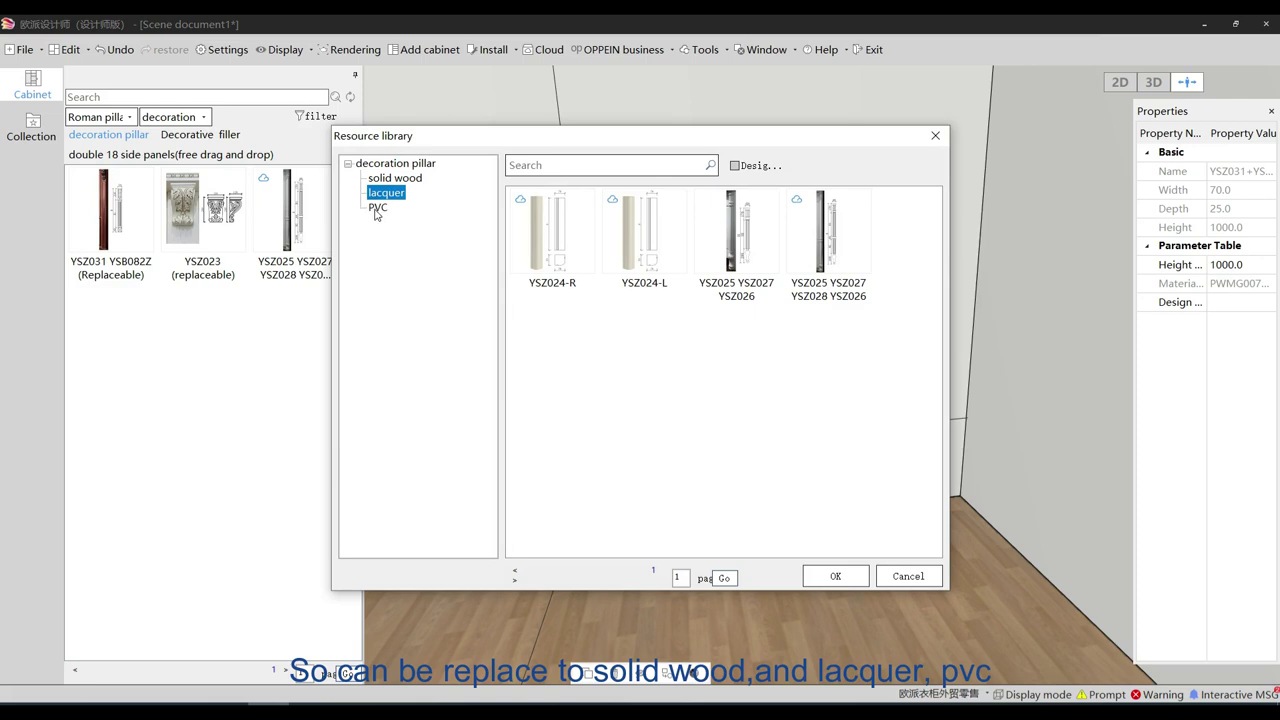
pyautogui.click(378, 208)
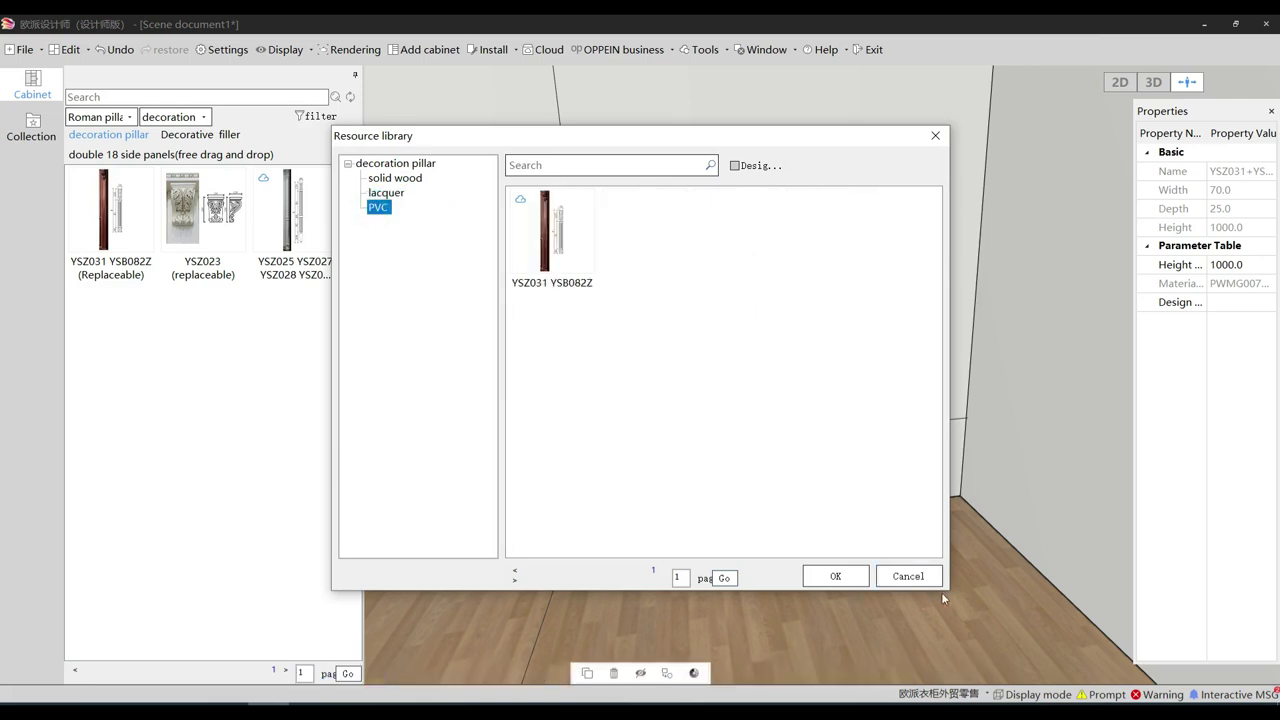
pyautogui.click(386, 193)
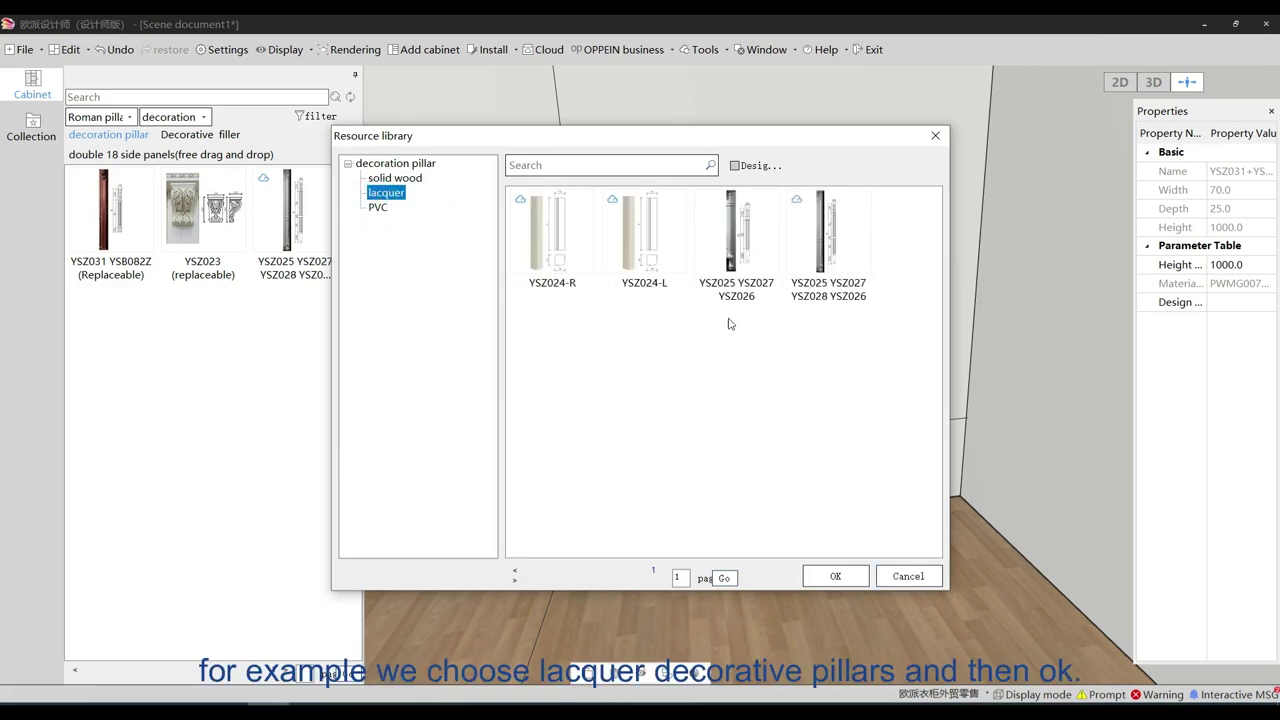
pyautogui.click(741, 230)
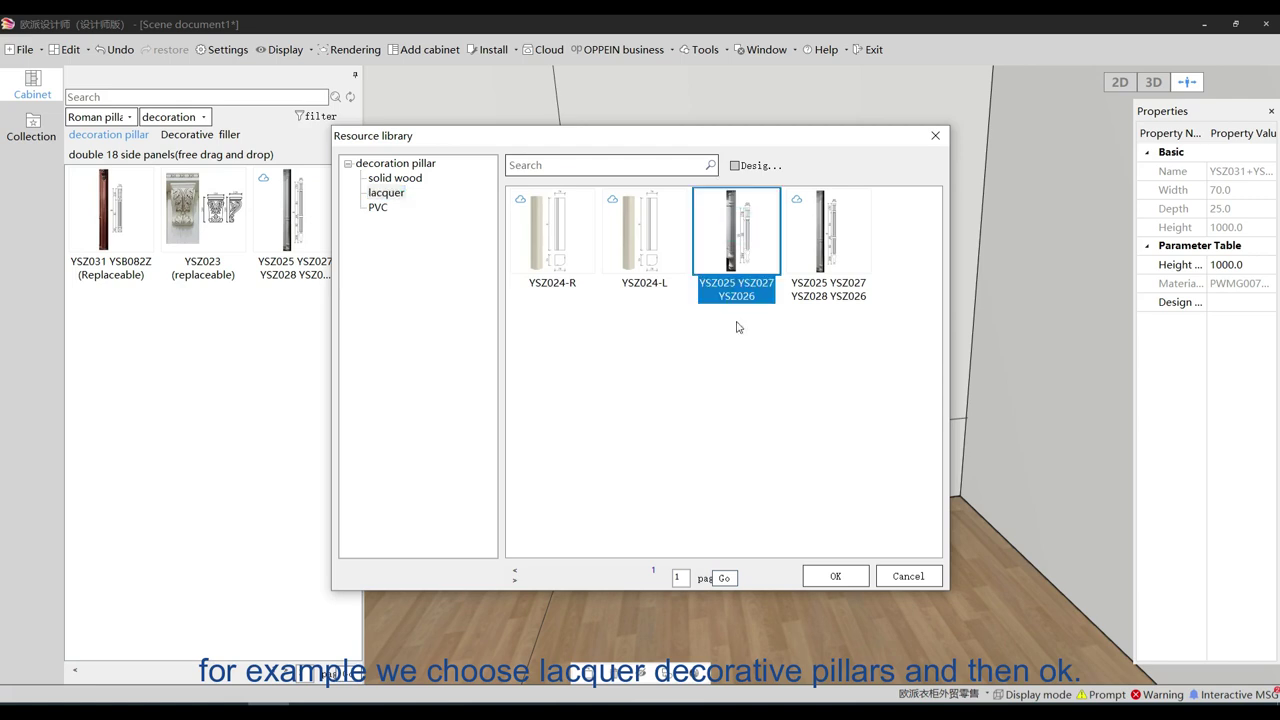
pyautogui.click(833, 577)
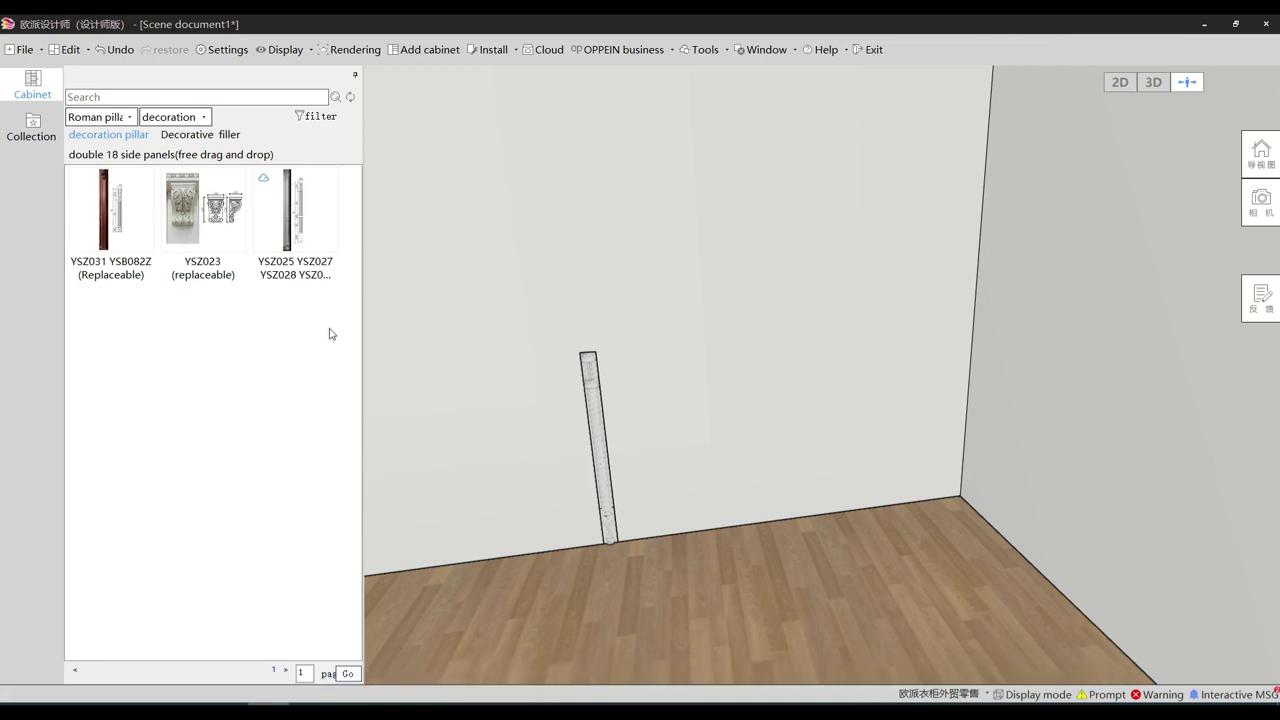
# Change the decorative pillar's material to the orange-red matte solid wood lacquer PWMK2085
pyautogui.moveTo(474, 469); pyautogui.dragTo(500, 517)
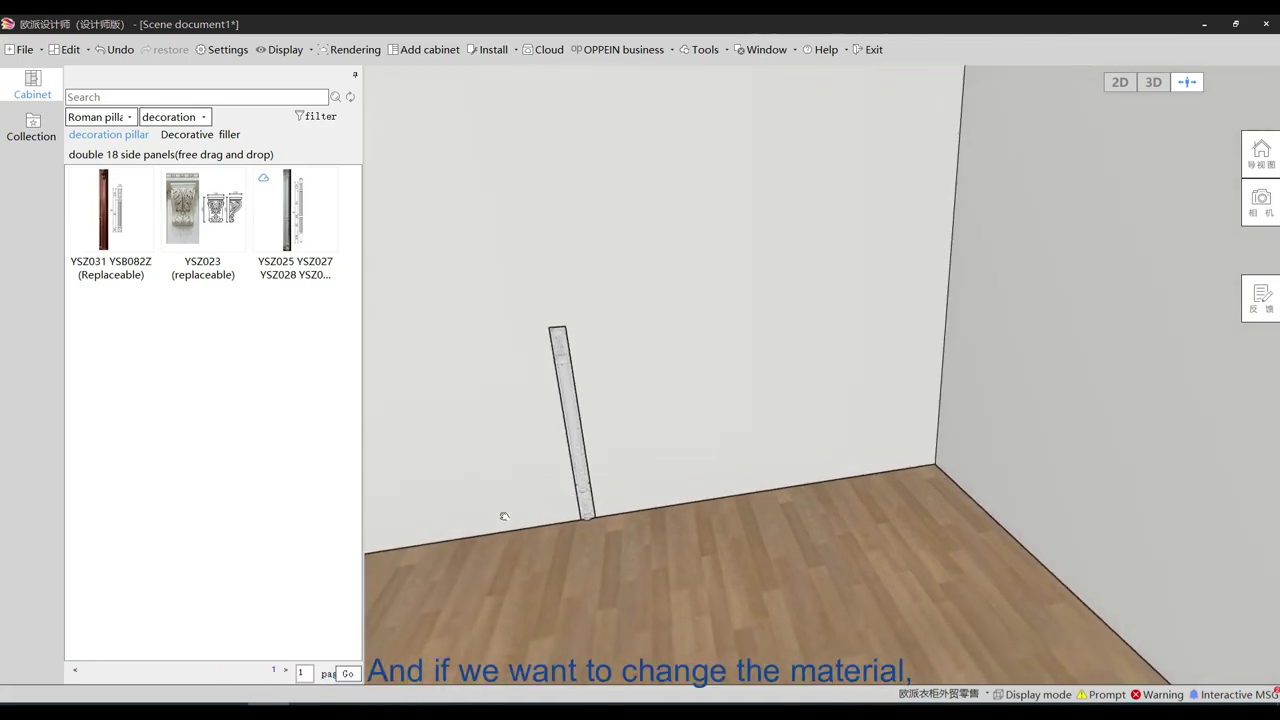
pyautogui.click(566, 361)
pyautogui.rightClick(566, 361)
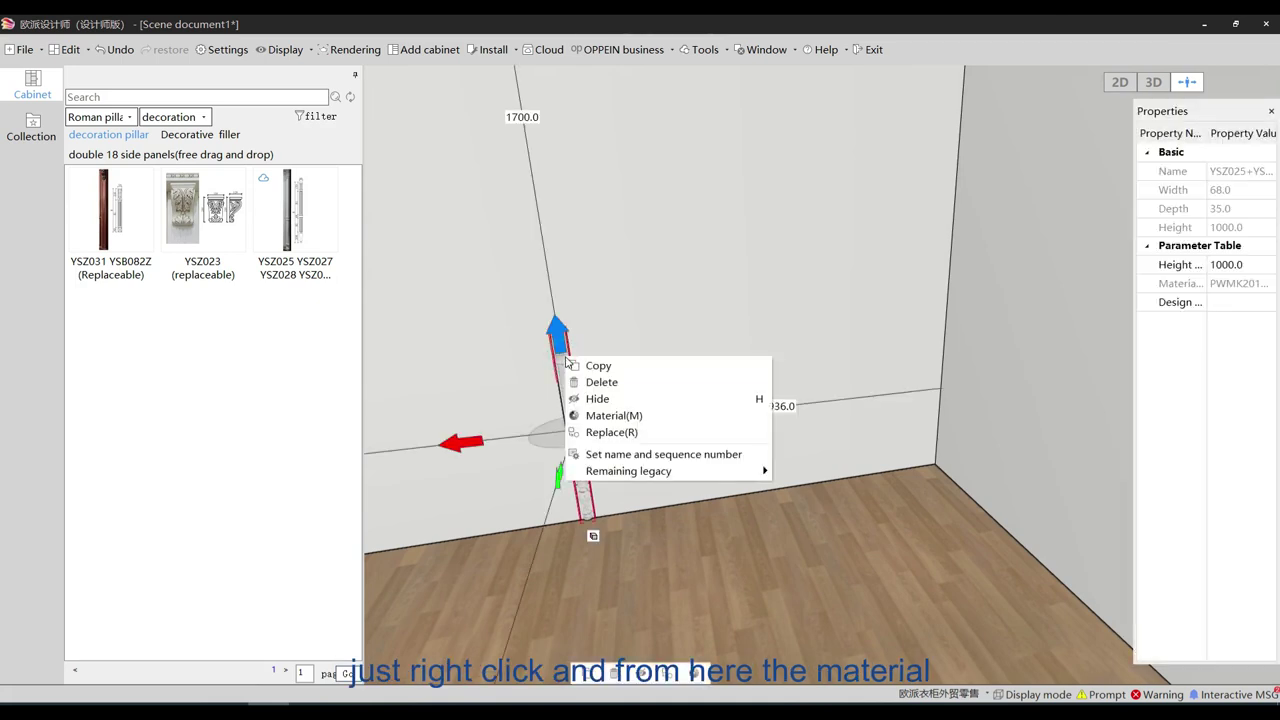
pyautogui.click(600, 412)
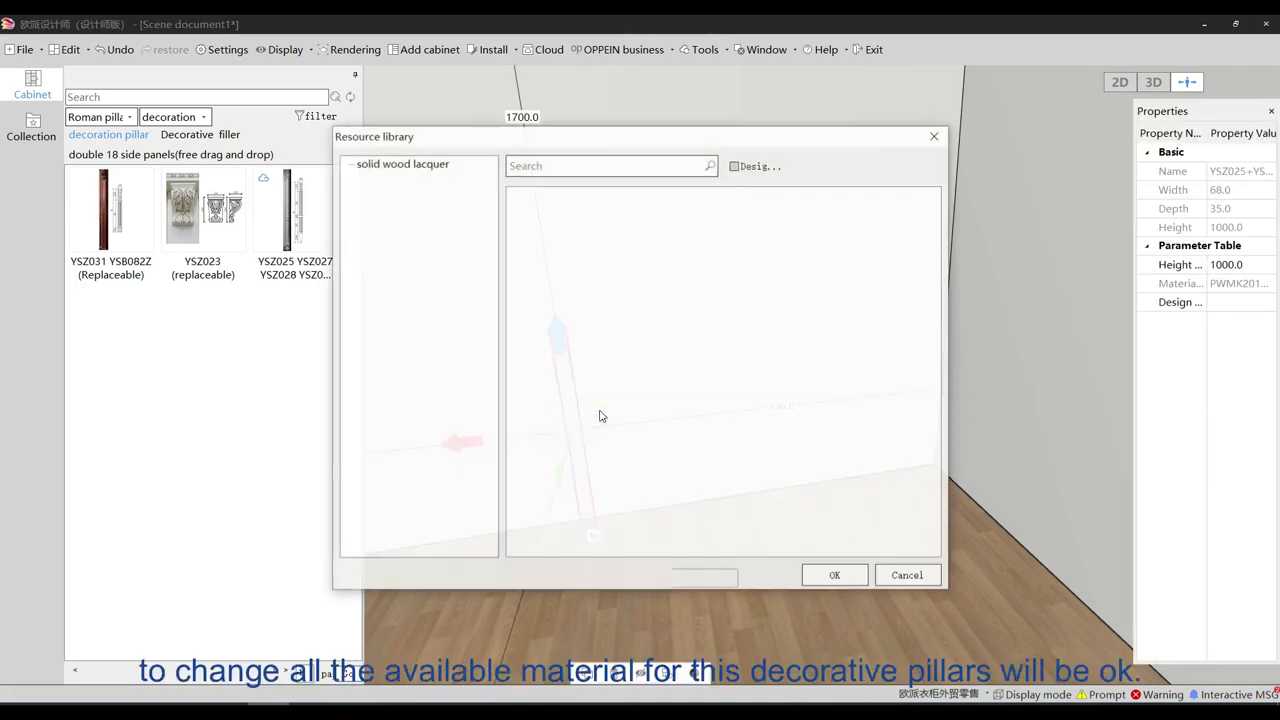
pyautogui.click(410, 164)
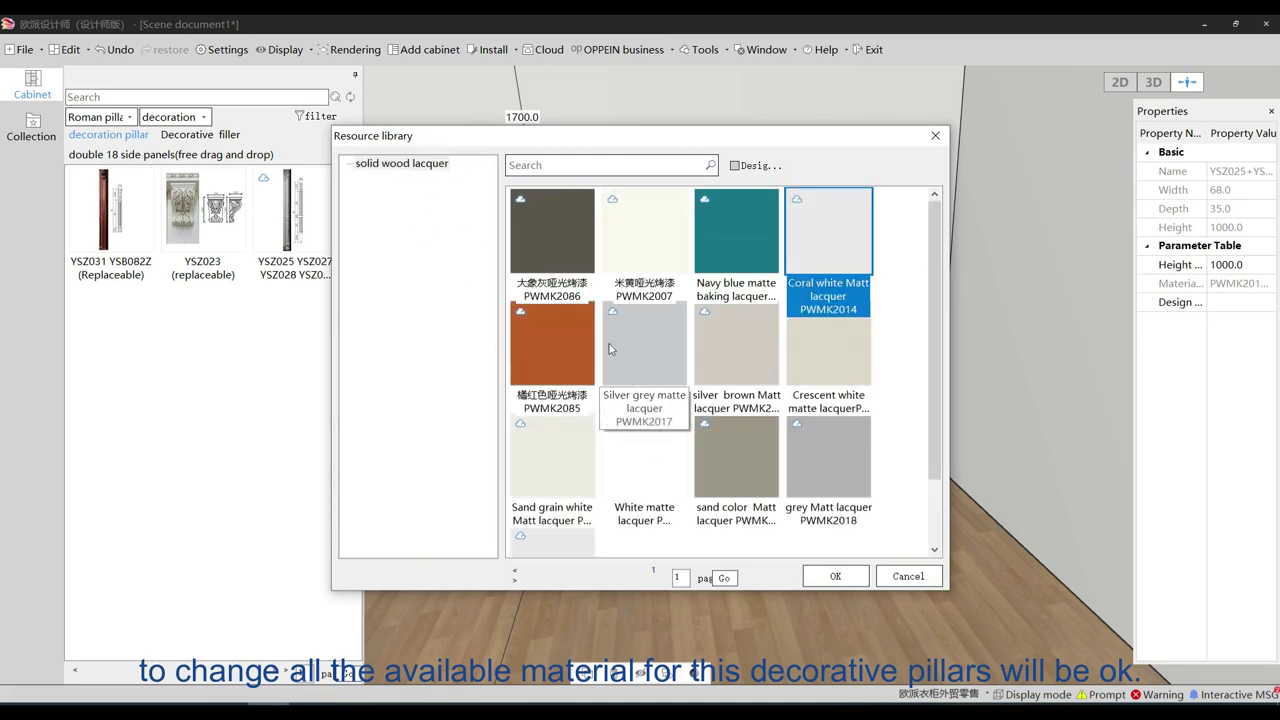
pyautogui.click(610, 345)
pyautogui.click(574, 348)
pyautogui.click(835, 576)
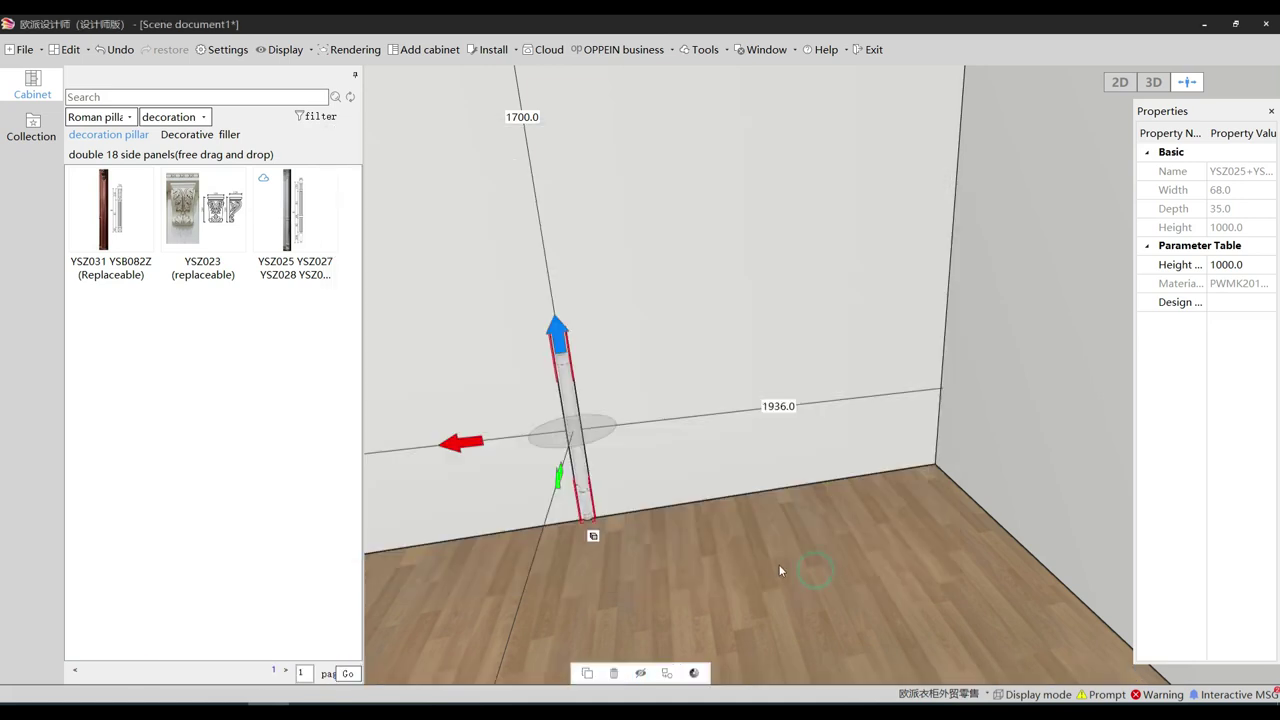
pyautogui.click(759, 567)
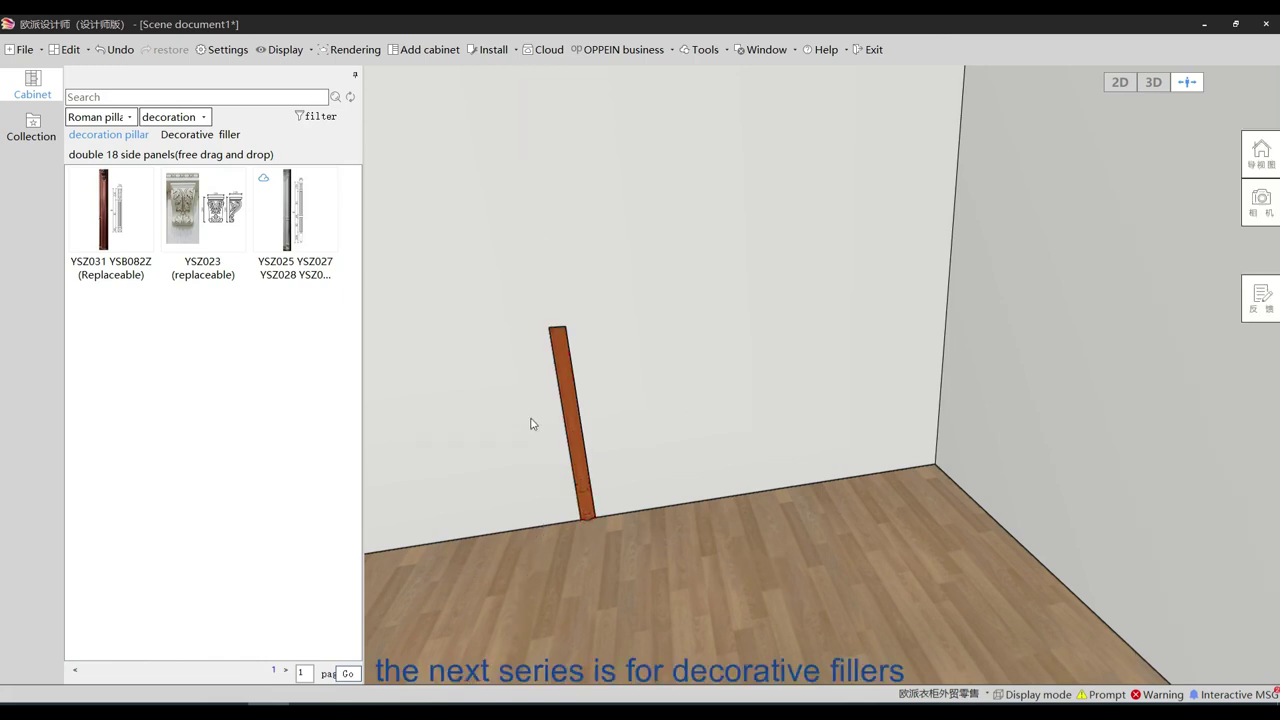
# Place the decorative filler YSB157Z against the right-hand wall, about 738 mm from the room corner
pyautogui.moveTo(529, 417); pyautogui.dragTo(643, 472)
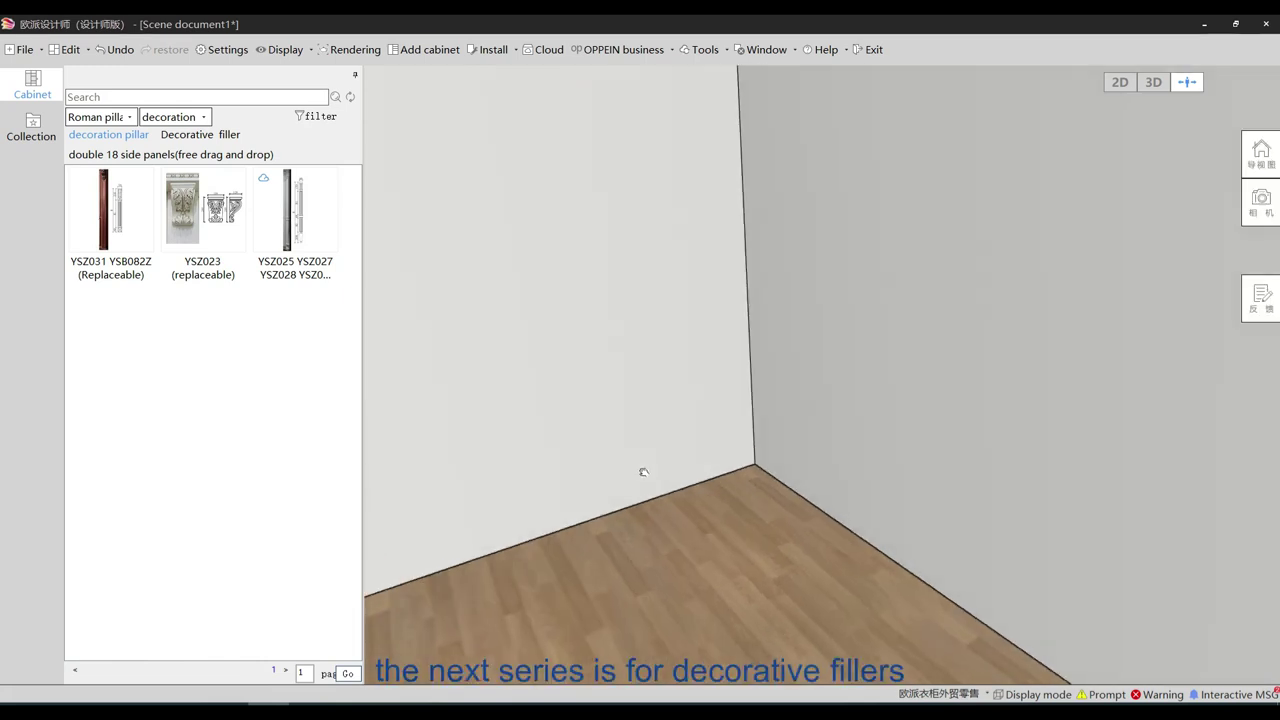
pyautogui.click(222, 138)
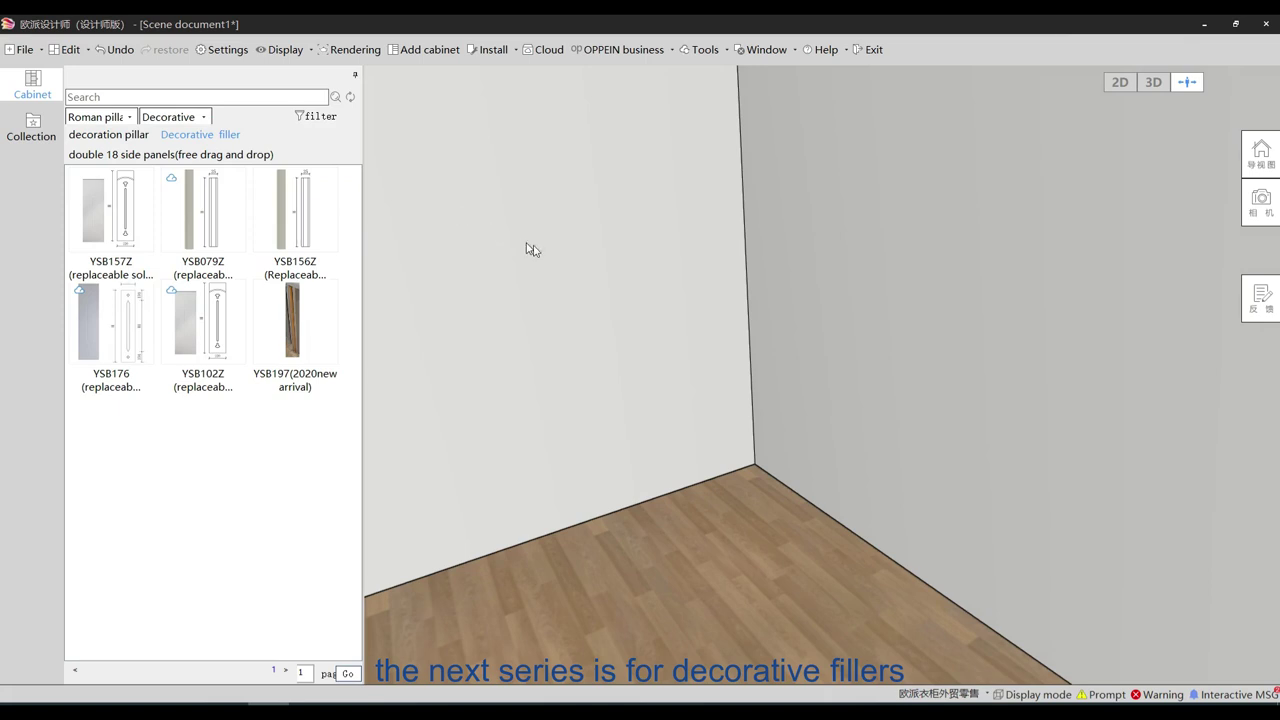
pyautogui.click(591, 254)
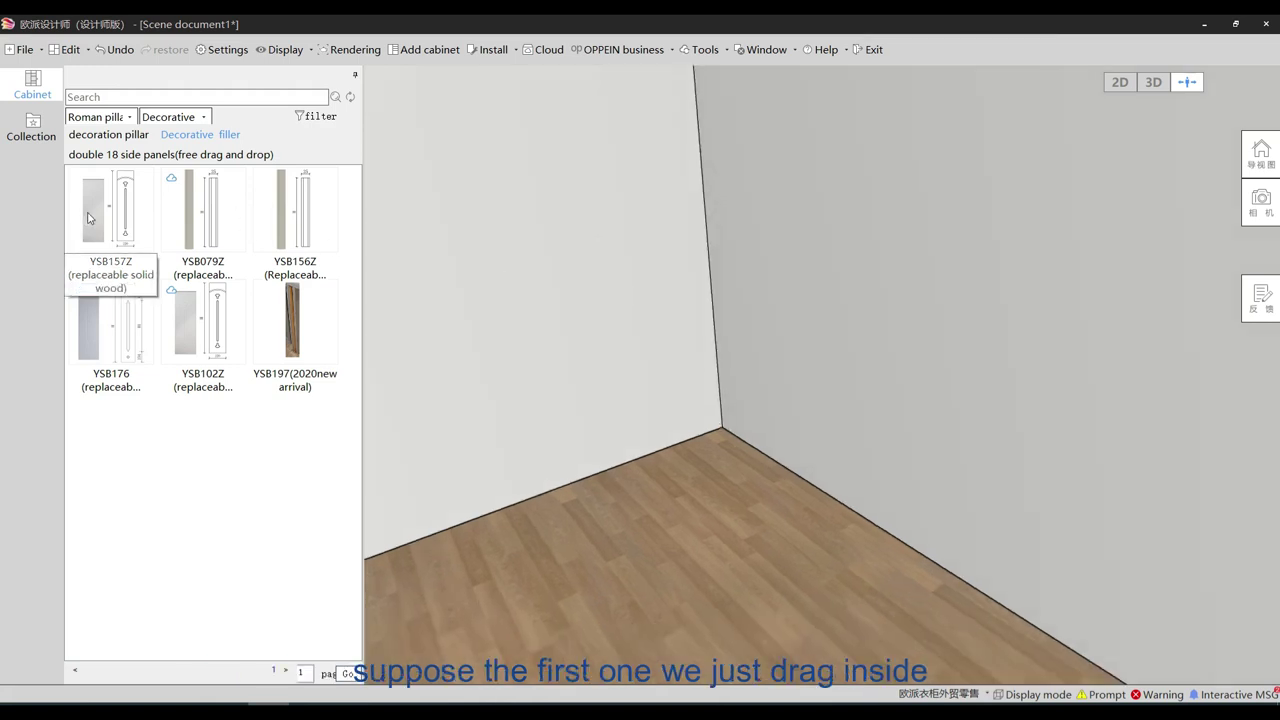
pyautogui.click(92, 210)
pyautogui.moveTo(115, 220); pyautogui.dragTo(790, 484)
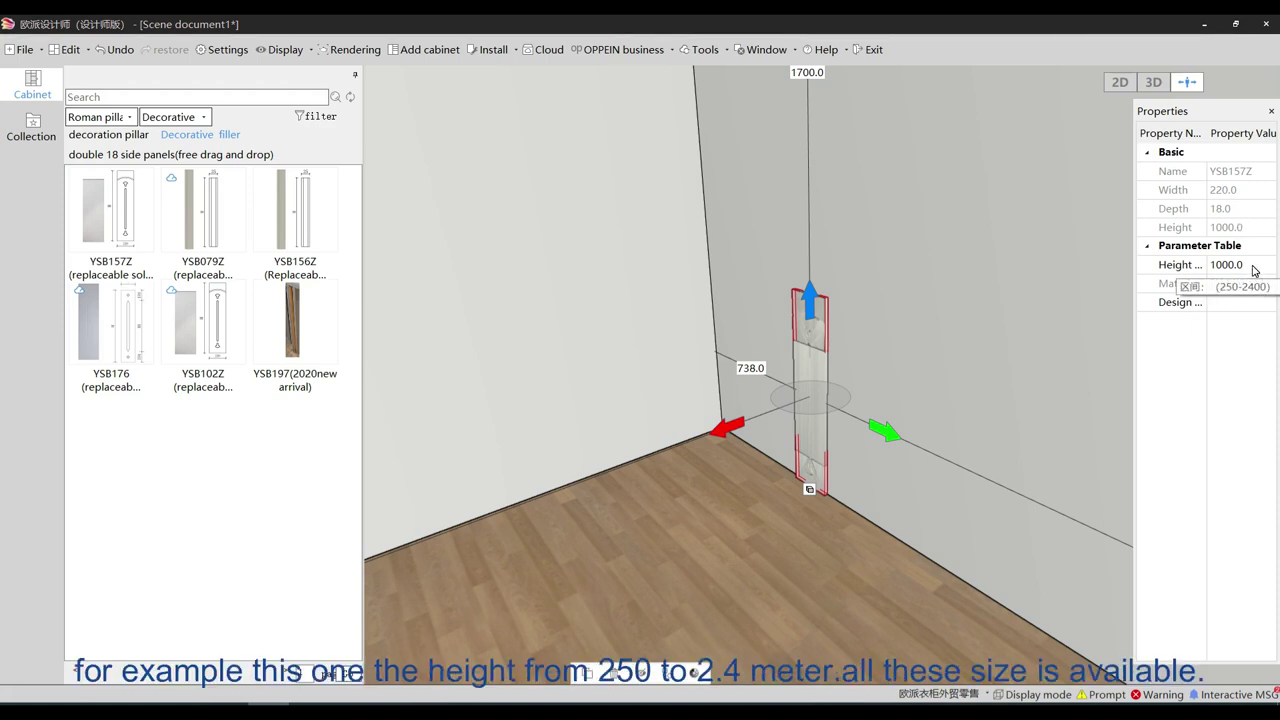
# Examine the replacement options for the placed decorative filler in the melamine, solid wood, lacquer and both PVC categories
pyautogui.click(118, 226)
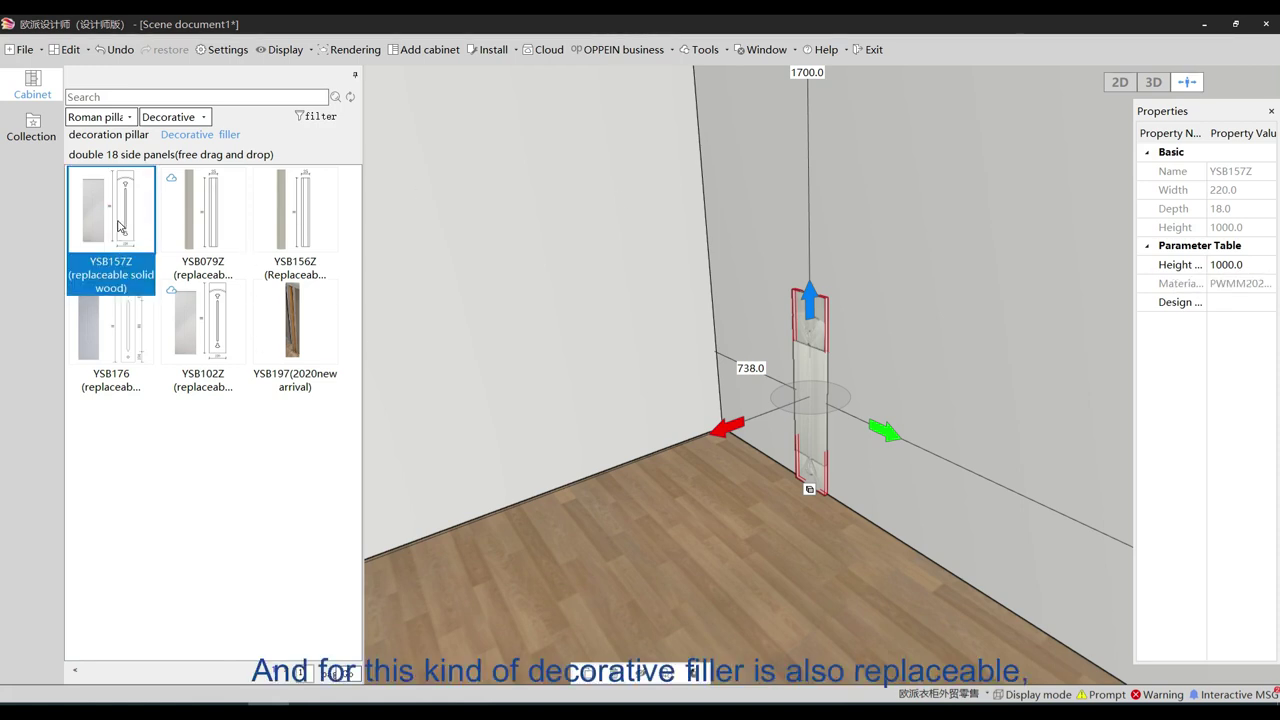
pyautogui.rightClick(815, 336)
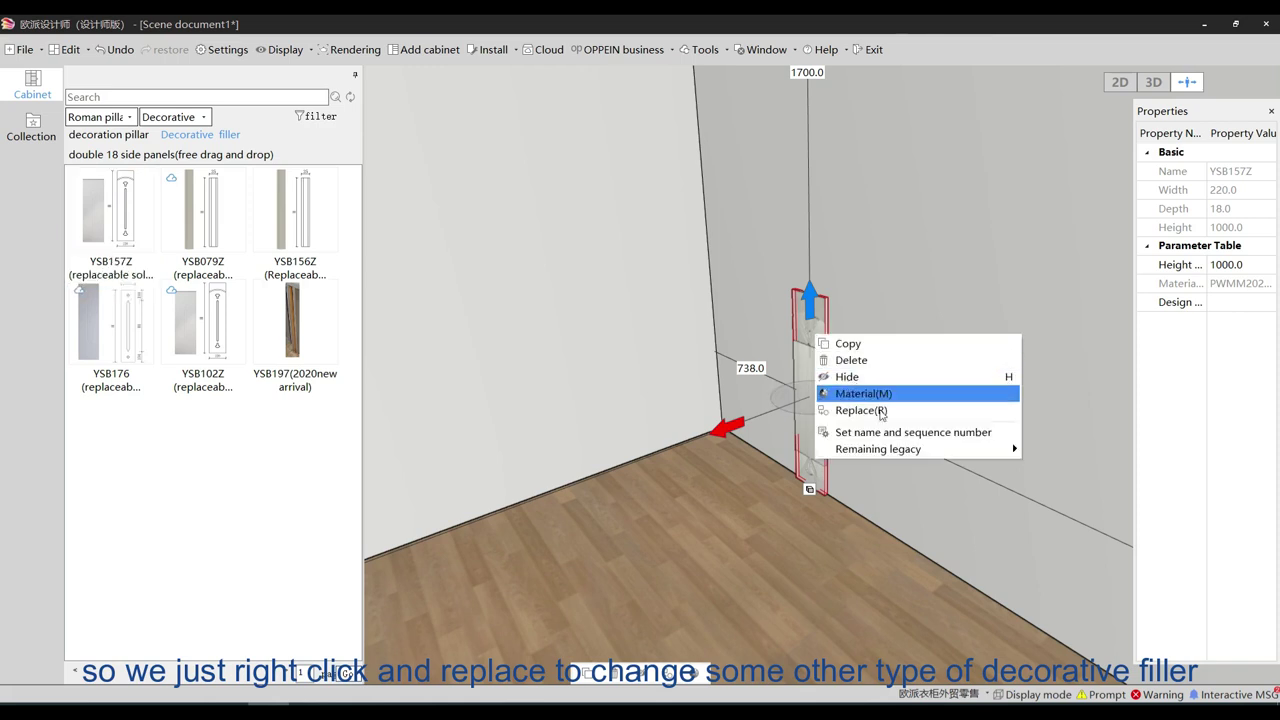
pyautogui.click(862, 410)
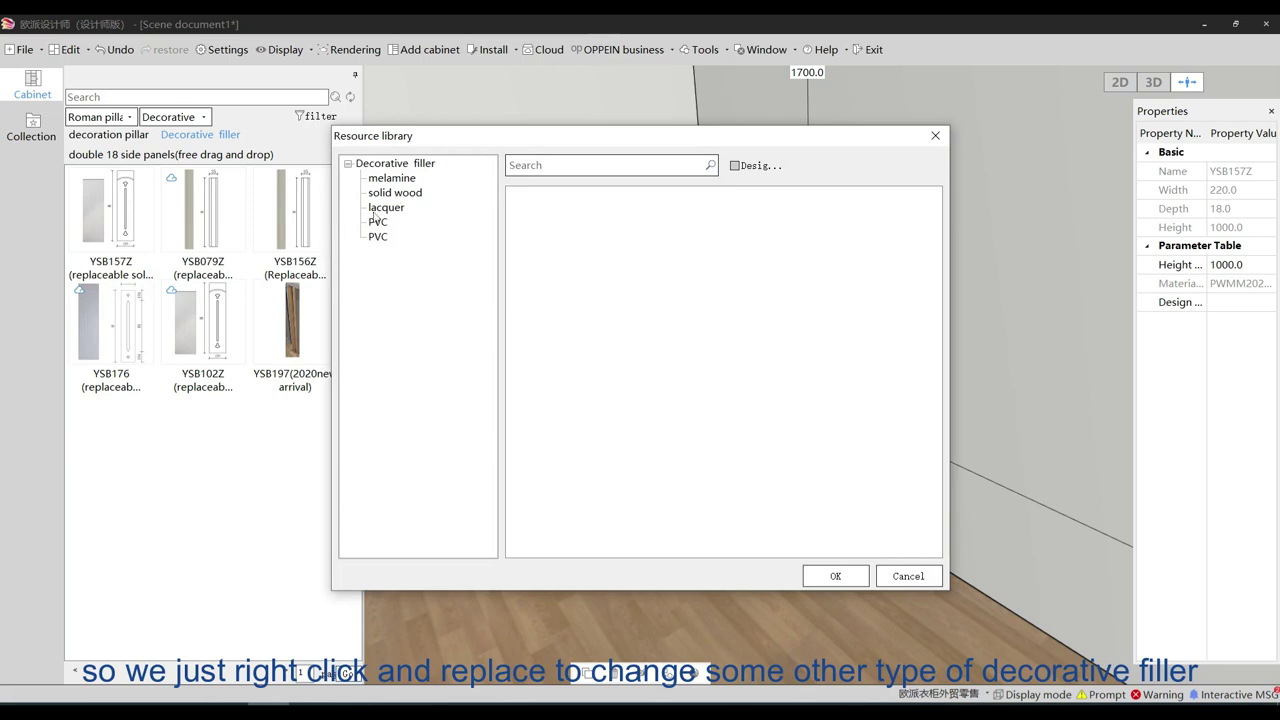
pyautogui.click(392, 180)
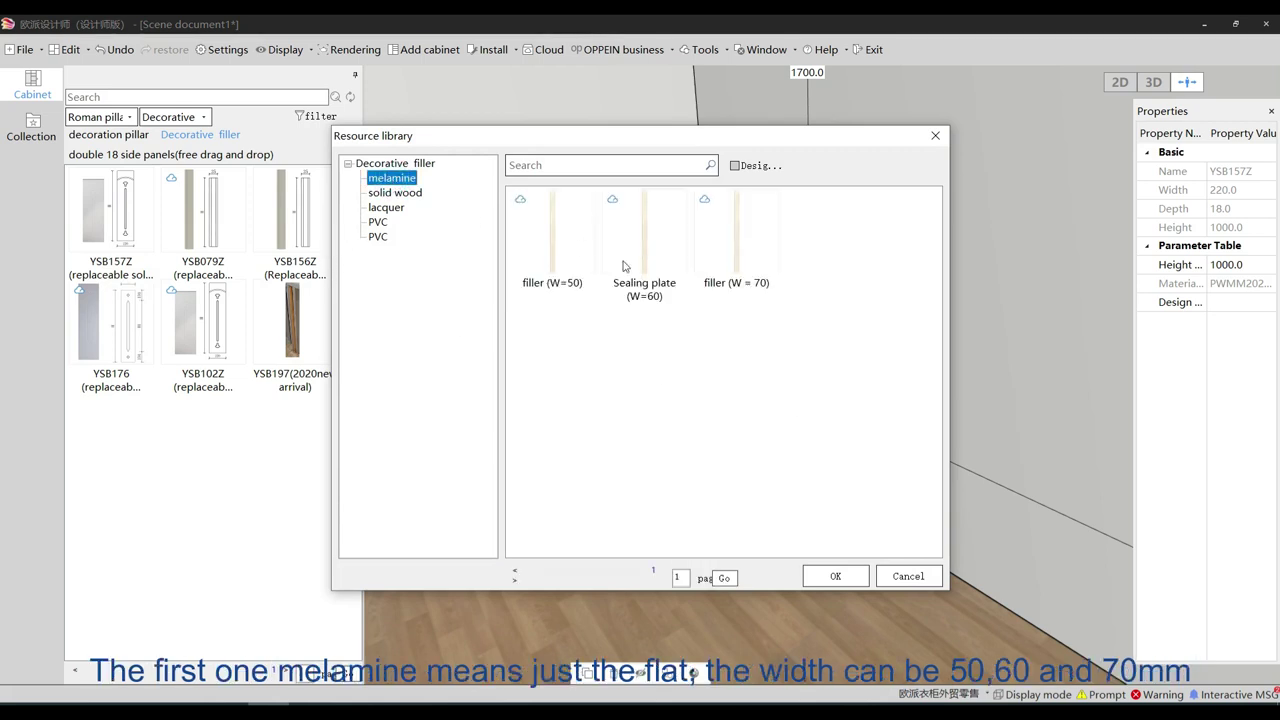
pyautogui.click(562, 266)
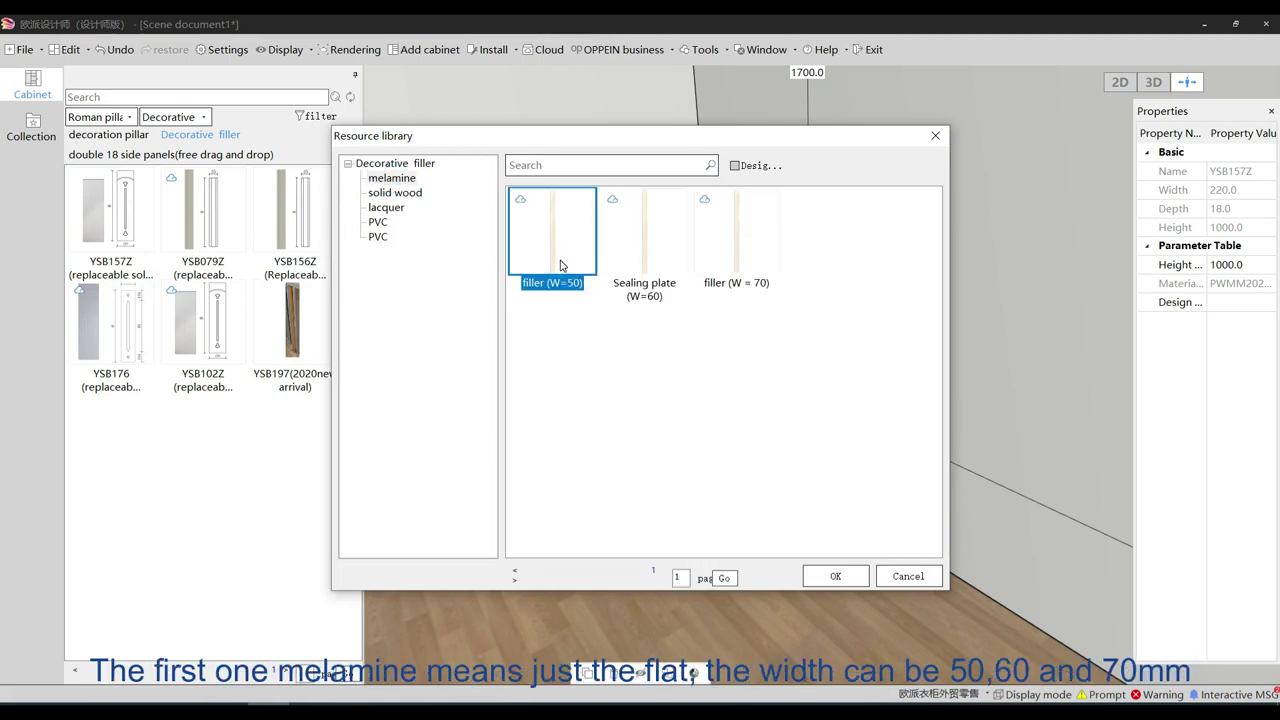
pyautogui.click(672, 295)
pyautogui.click(745, 282)
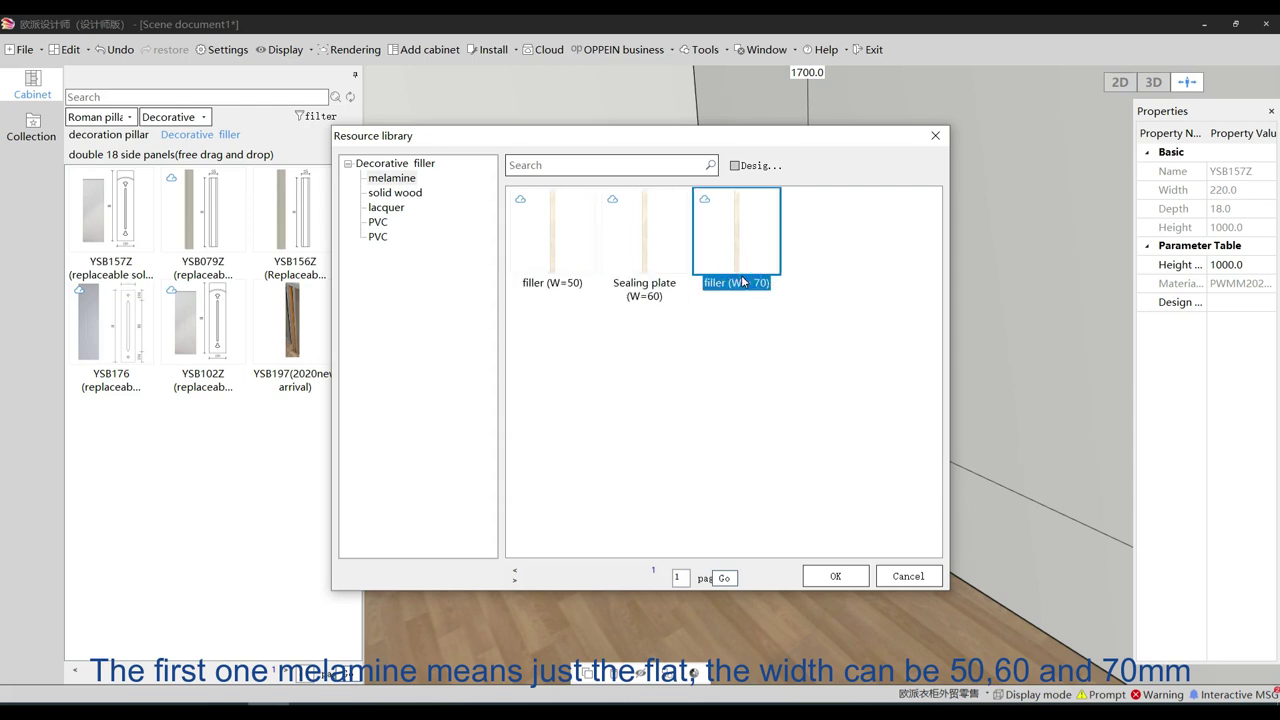
pyautogui.click(410, 194)
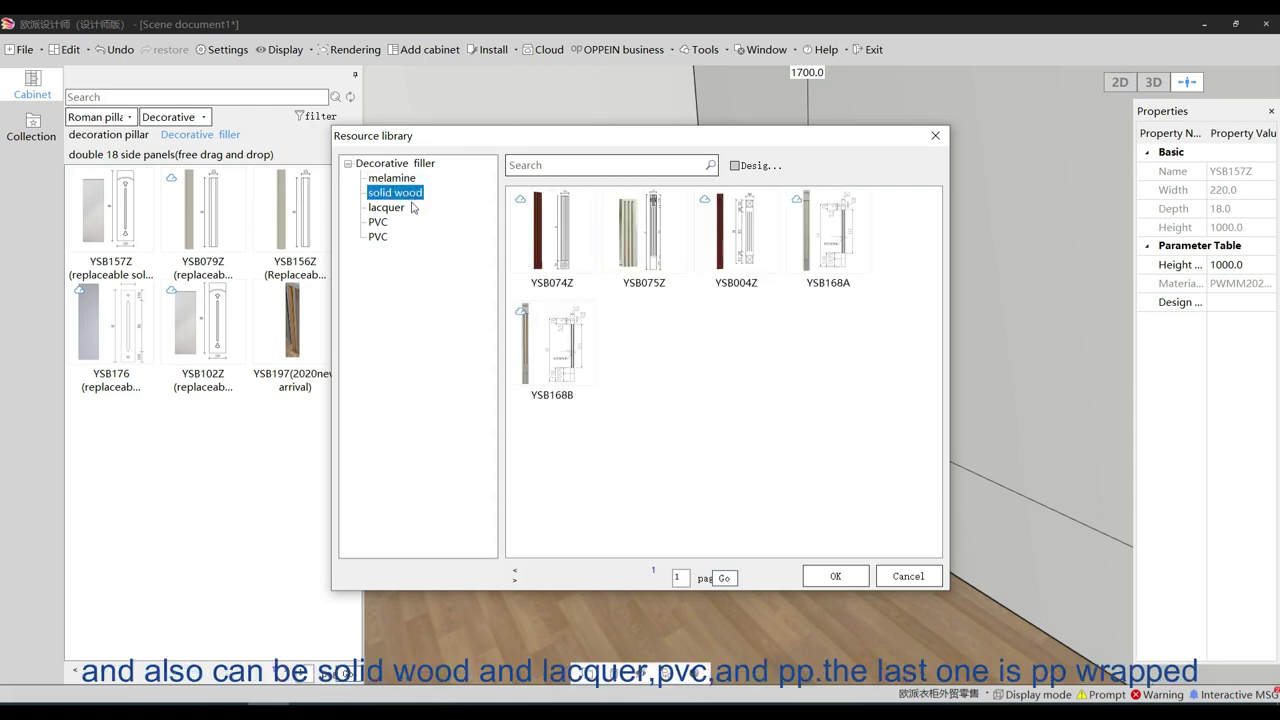
pyautogui.click(400, 207)
pyautogui.click(392, 222)
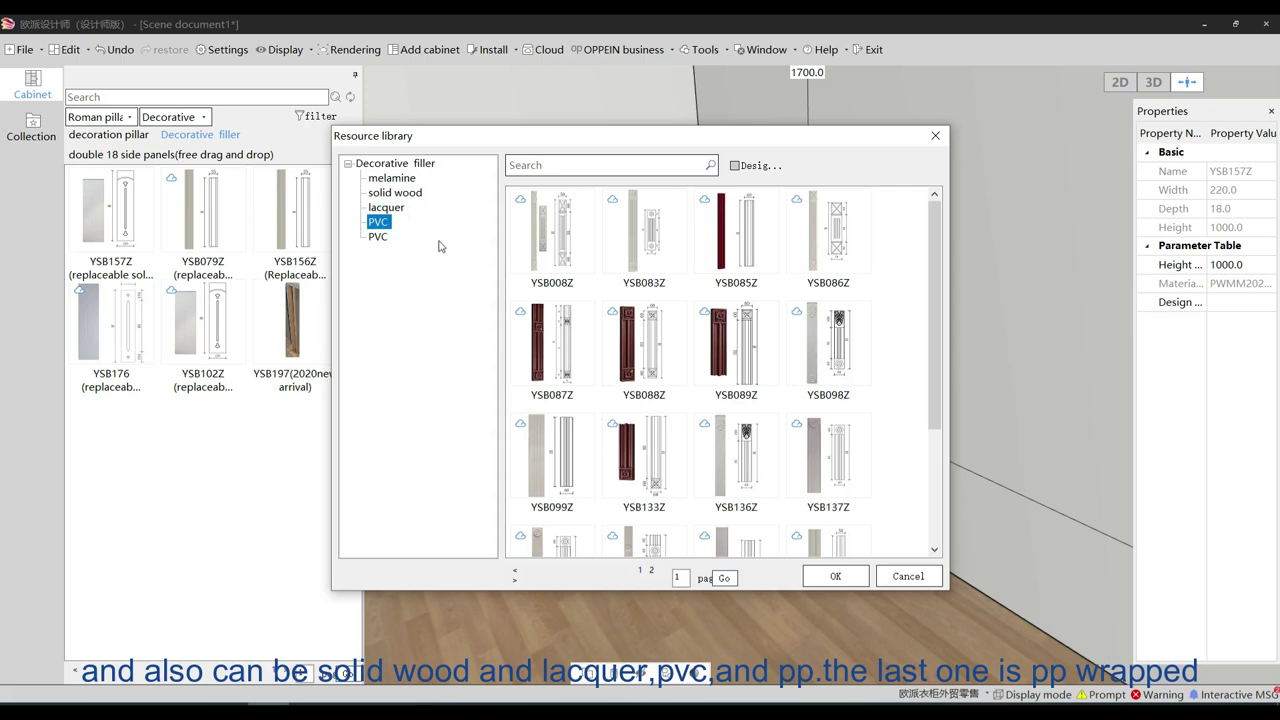
pyautogui.click(390, 238)
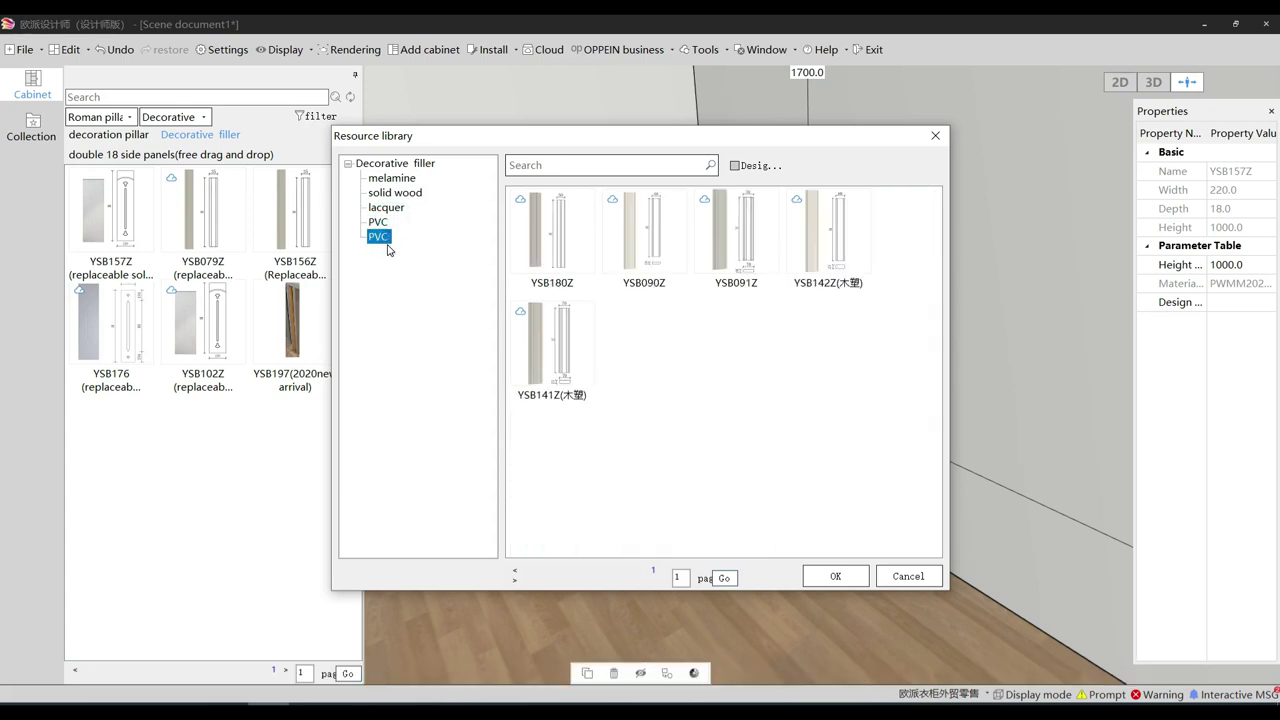
pyautogui.click(909, 578)
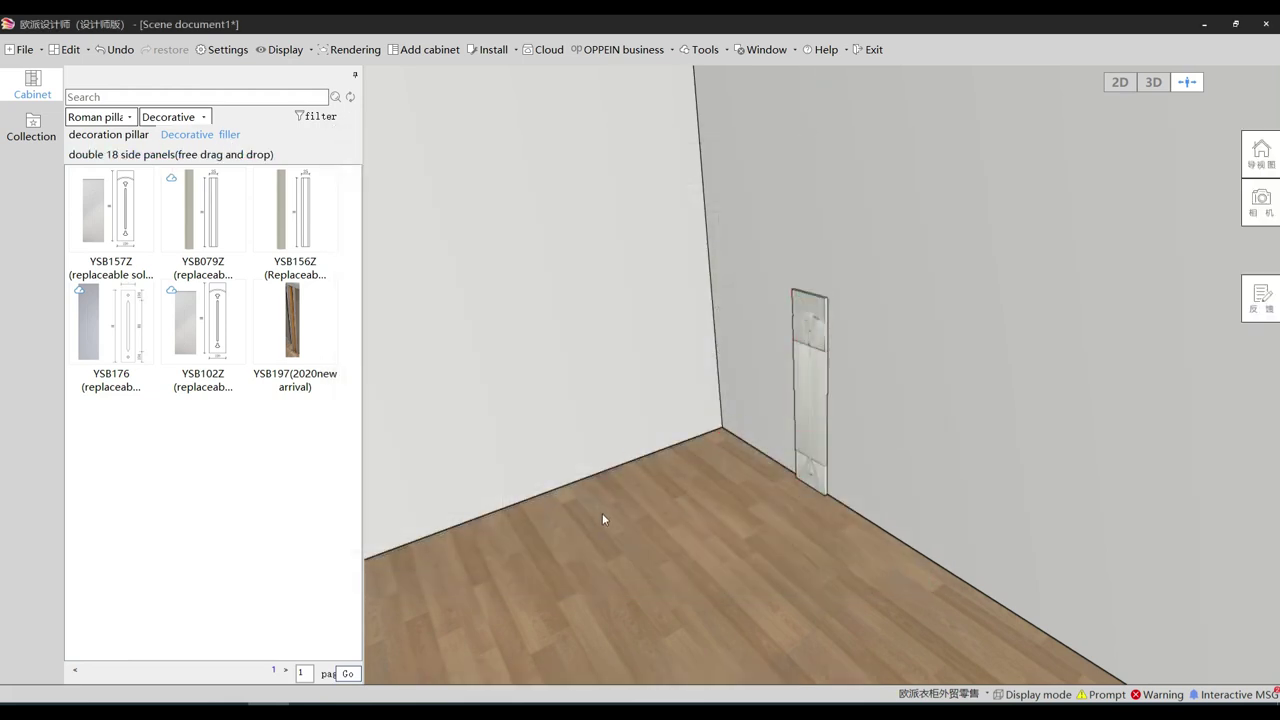
# Place a double 18 left side panel against the filler's wall, about 1793 mm from the room corner
pyautogui.moveTo(596, 533); pyautogui.dragTo(709, 573, button='right')
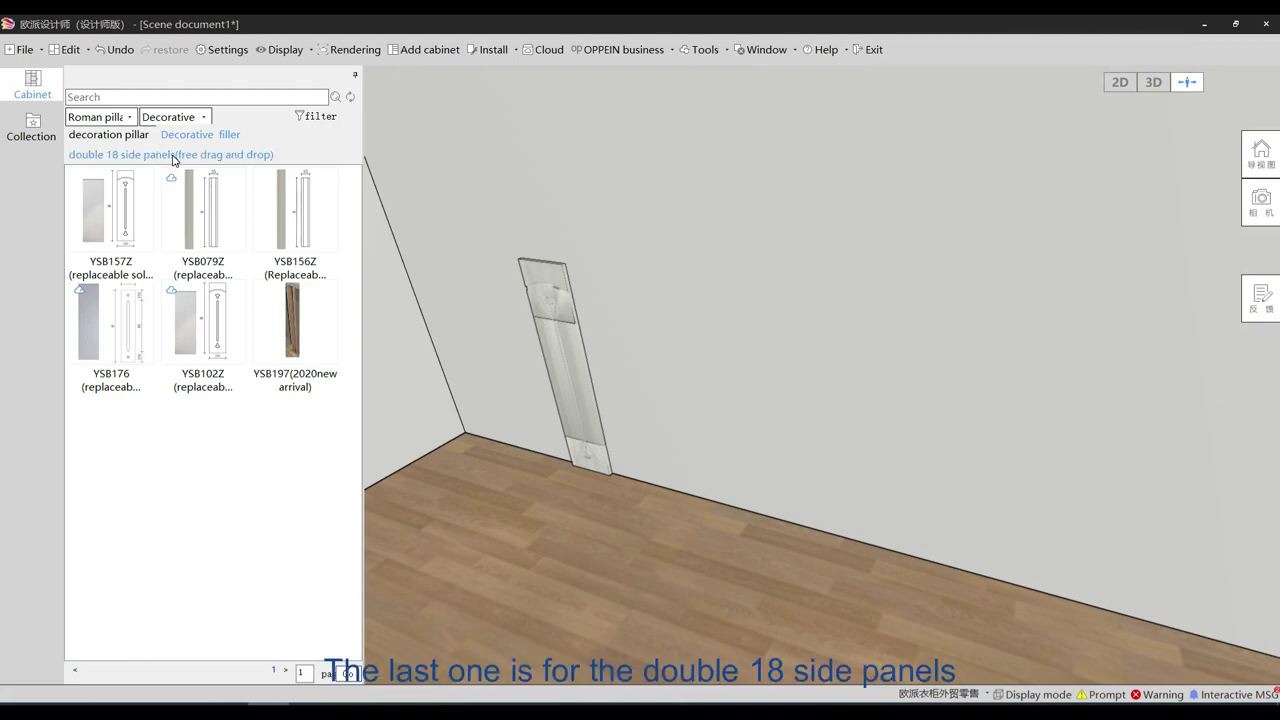
pyautogui.click(228, 155)
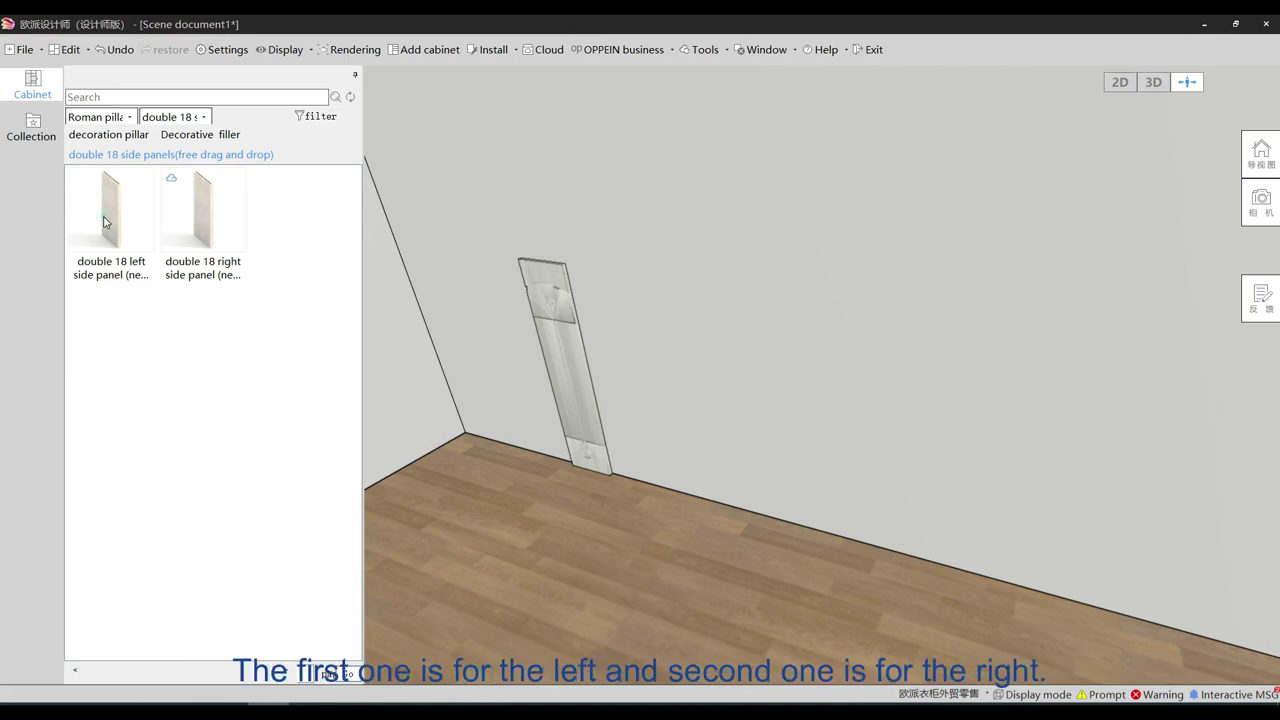
pyautogui.click(220, 233)
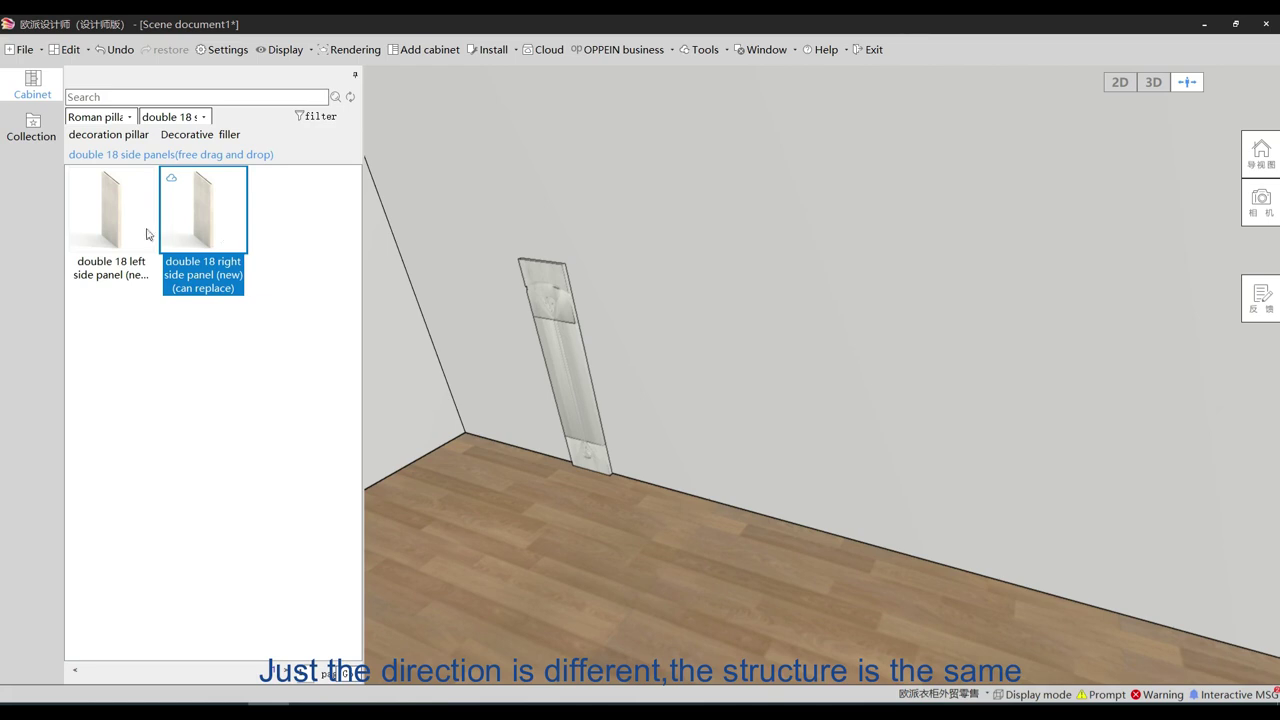
pyautogui.click(112, 210)
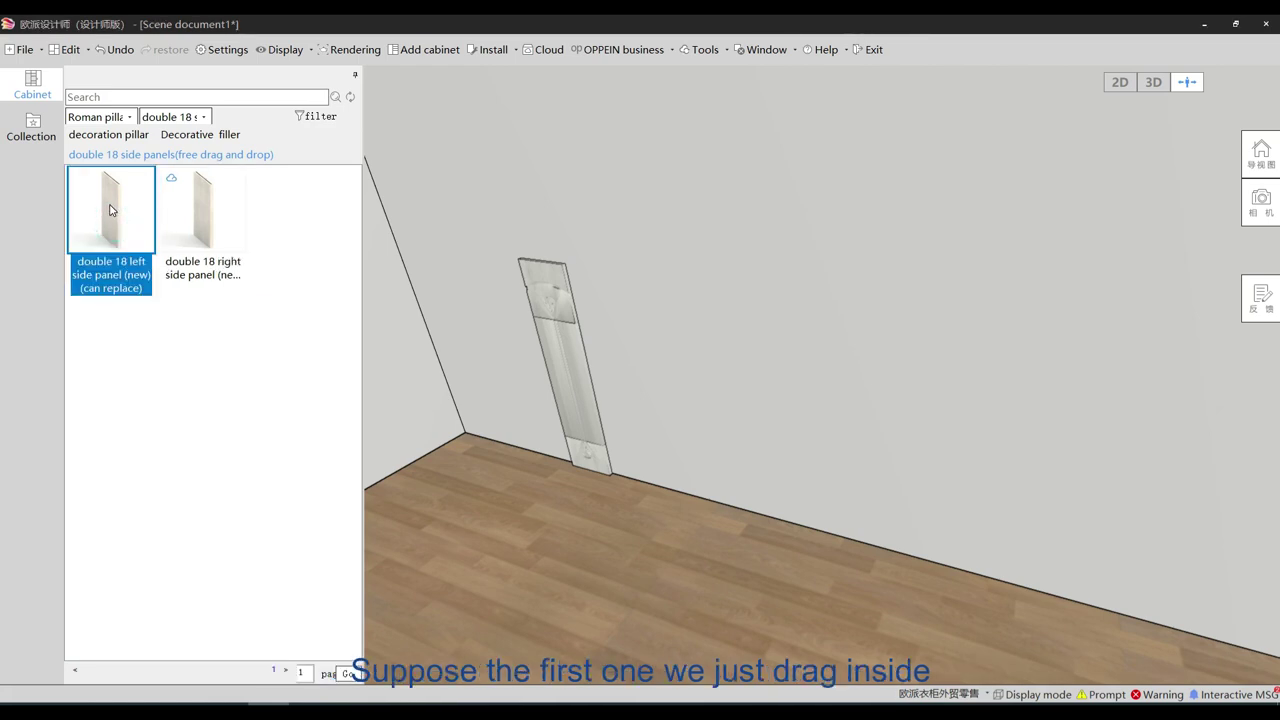
pyautogui.moveTo(110, 211); pyautogui.dragTo(743, 520)
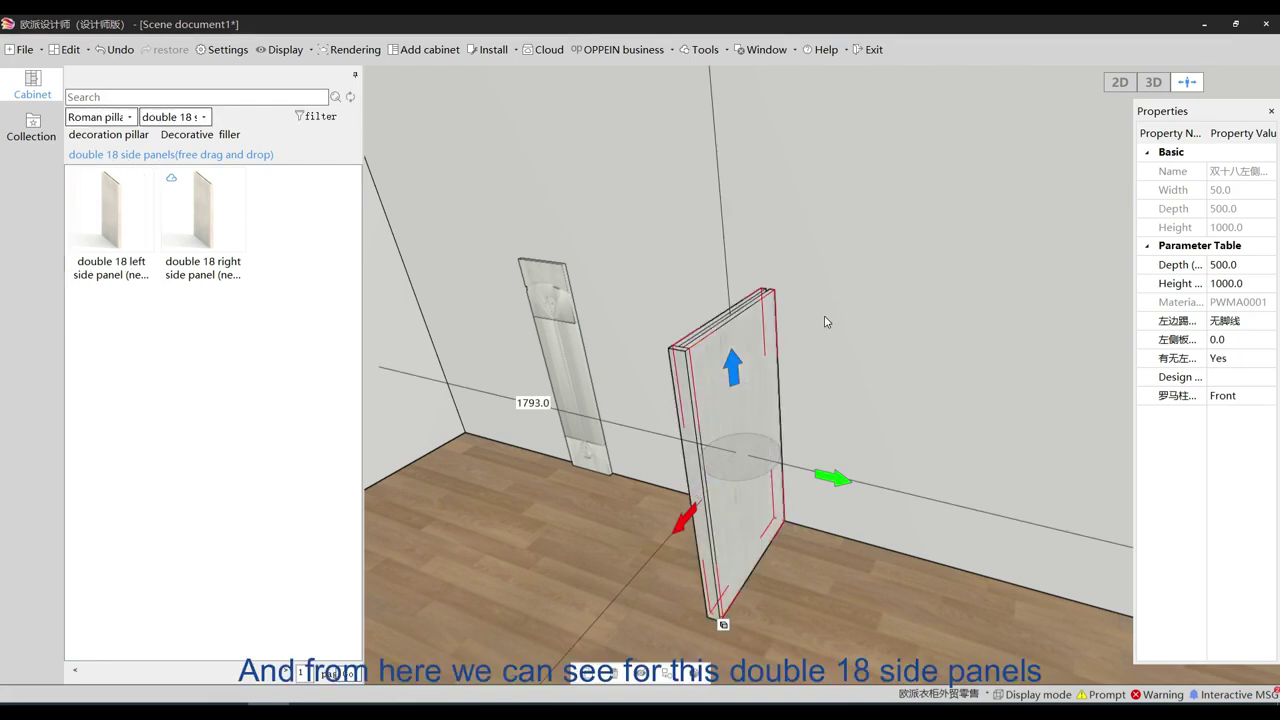
# Examine the double 18 left side panel's size parameters and its individual right and left boards
pyautogui.scroll(-4, 829, 345)
pyautogui.moveTo(826, 335); pyautogui.dragTo(840, 616, button='middle')
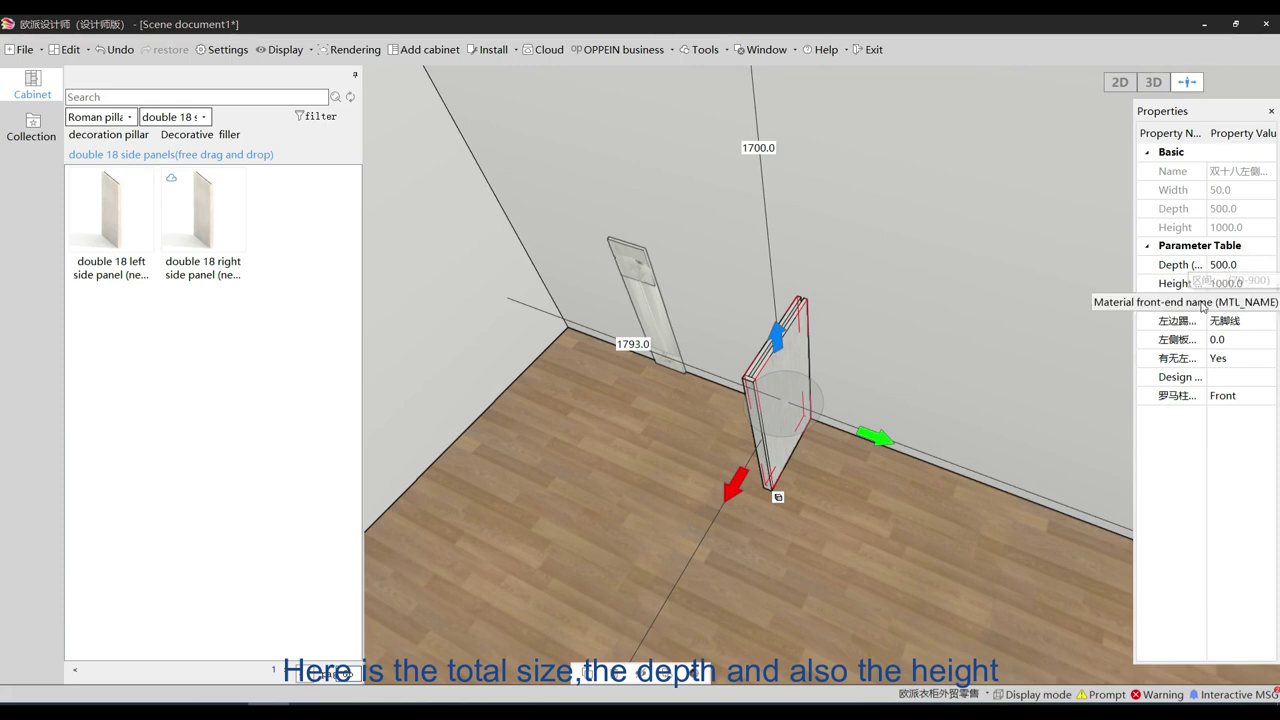
pyautogui.click(804, 346)
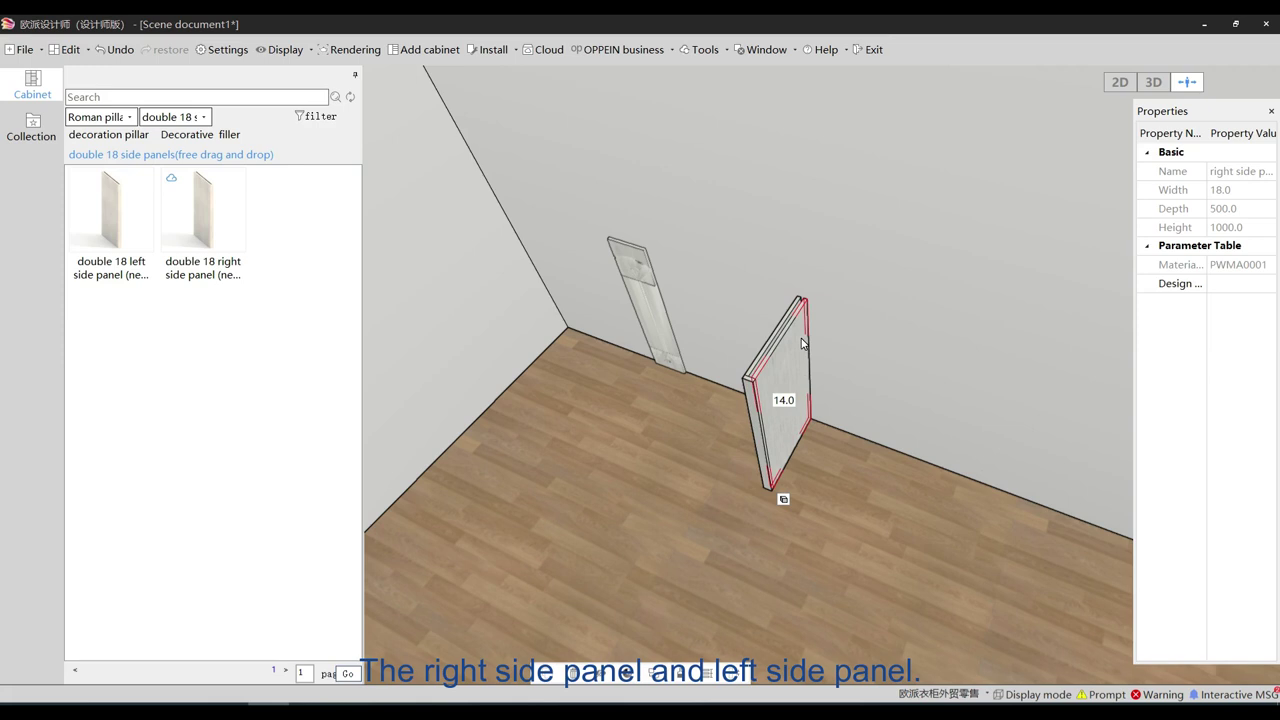
pyautogui.click(770, 347)
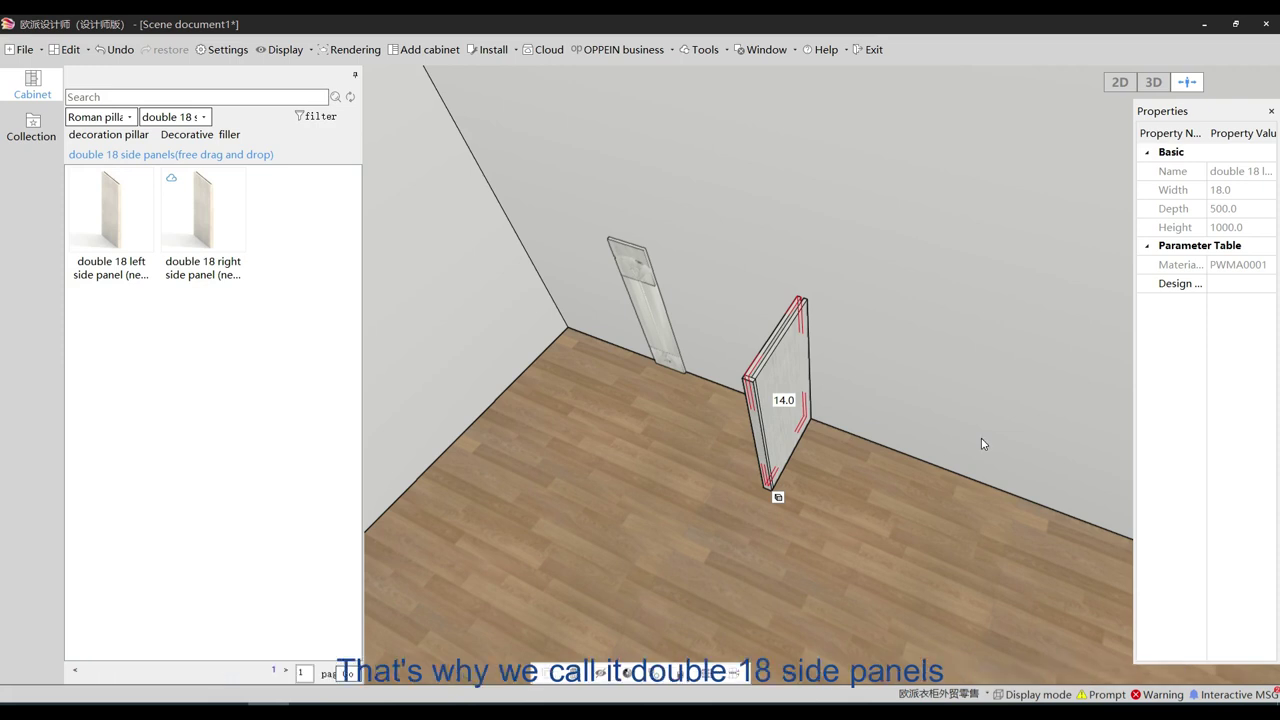
pyautogui.click(921, 540)
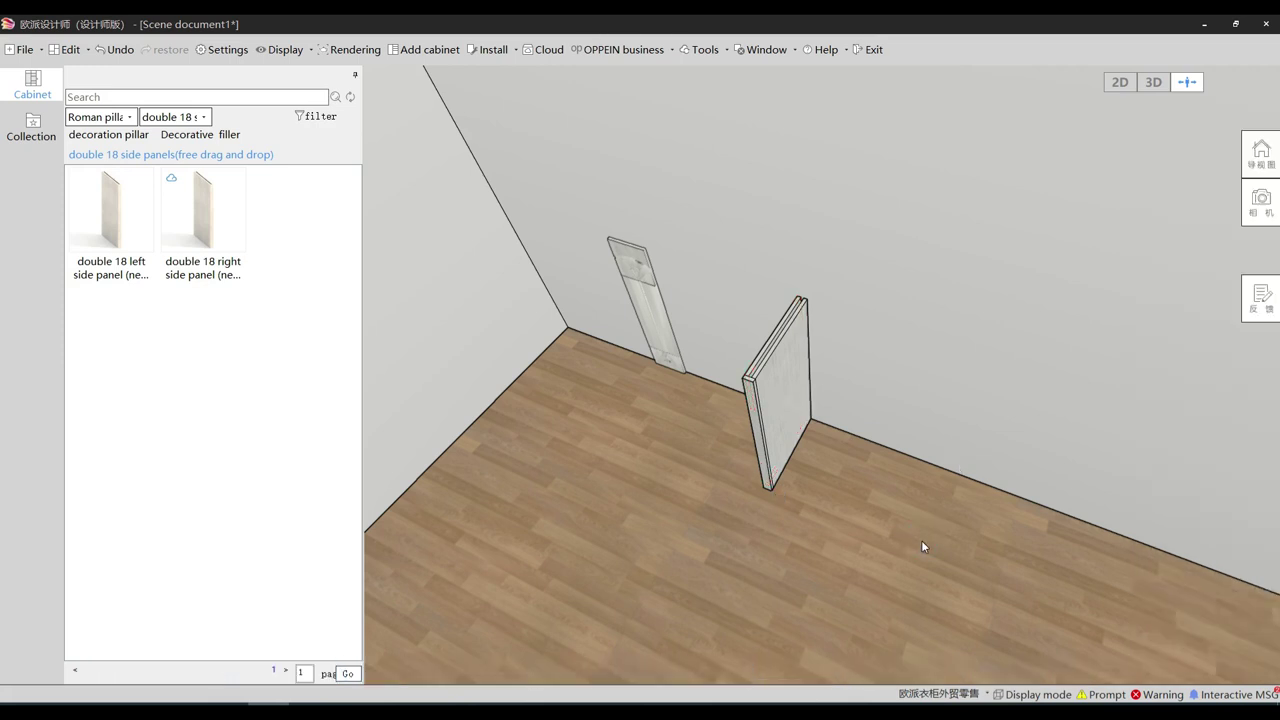
# Open the replacement options for the double 18 panel's front filler and browse the solid wood, lacquer and both PVC categories
pyautogui.click(753, 411)
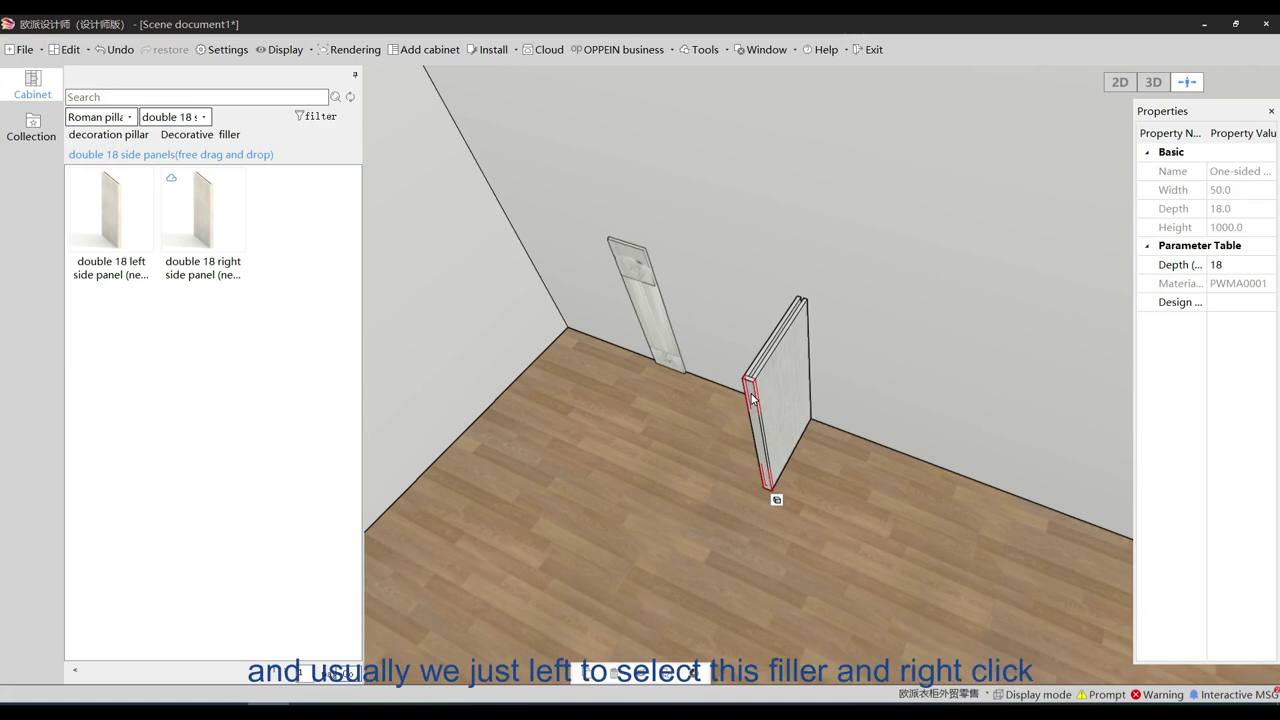
pyautogui.rightClick(752, 396)
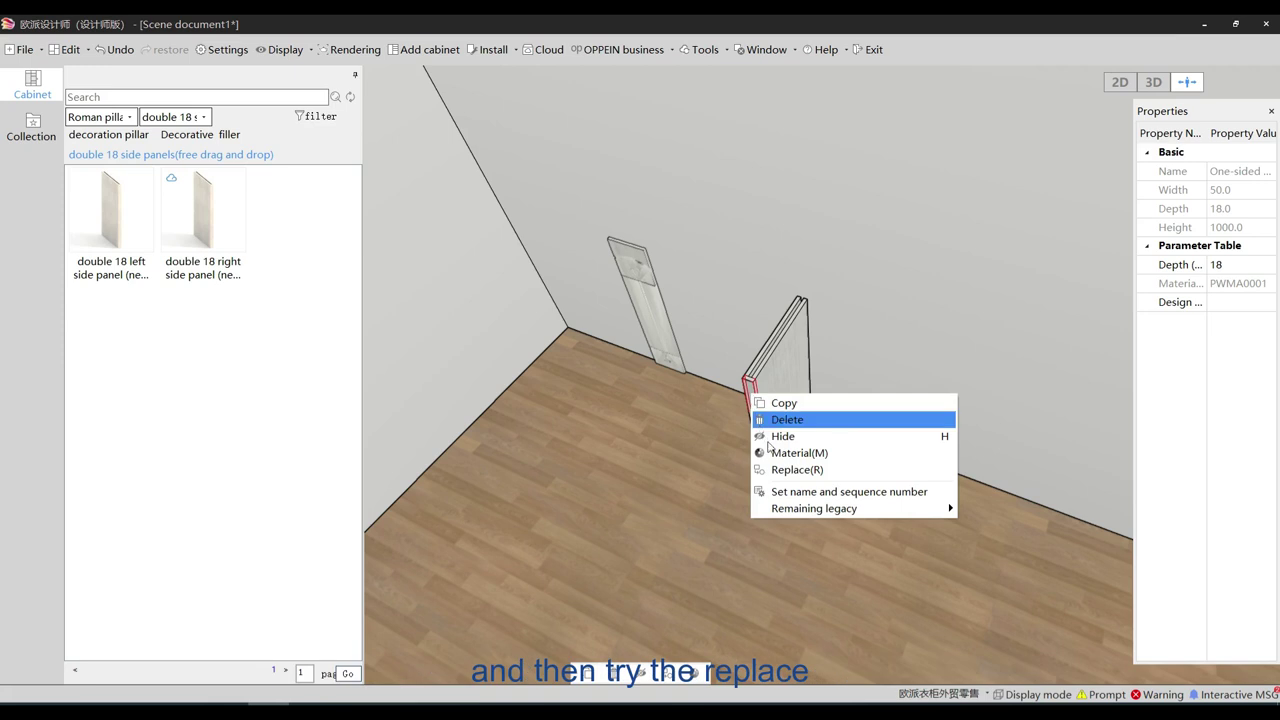
pyautogui.click(782, 470)
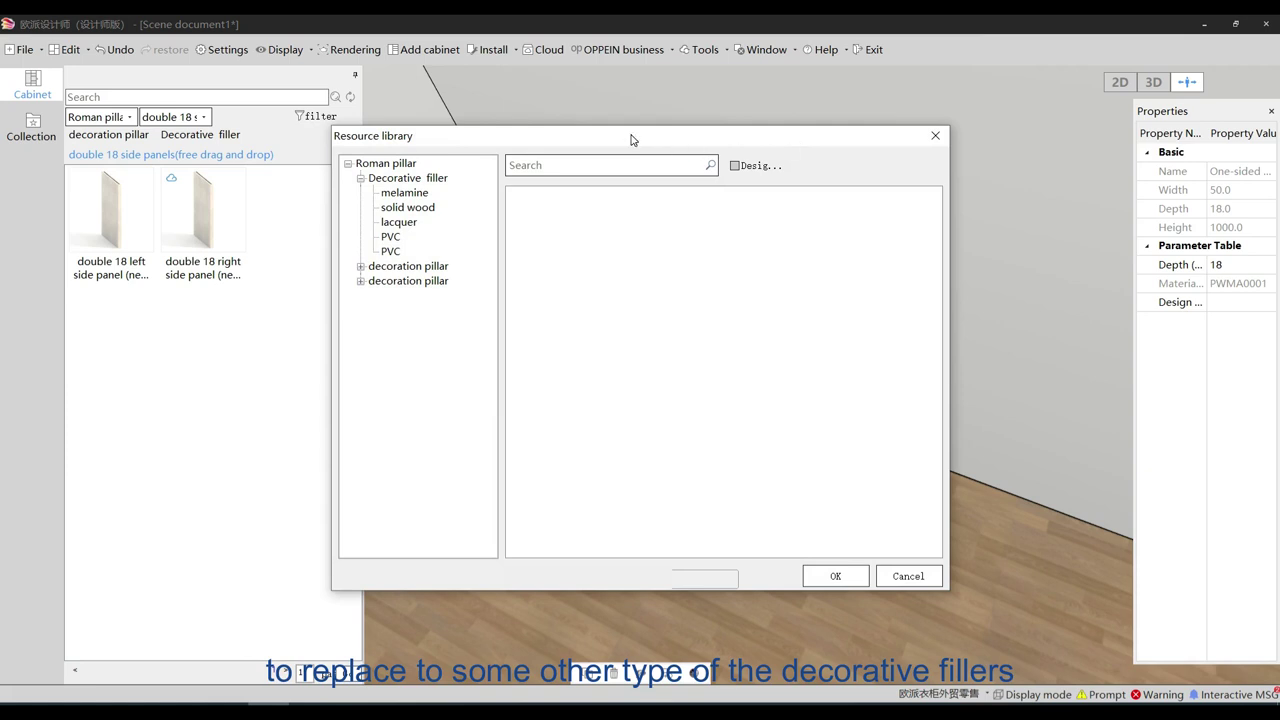
pyautogui.click(414, 208)
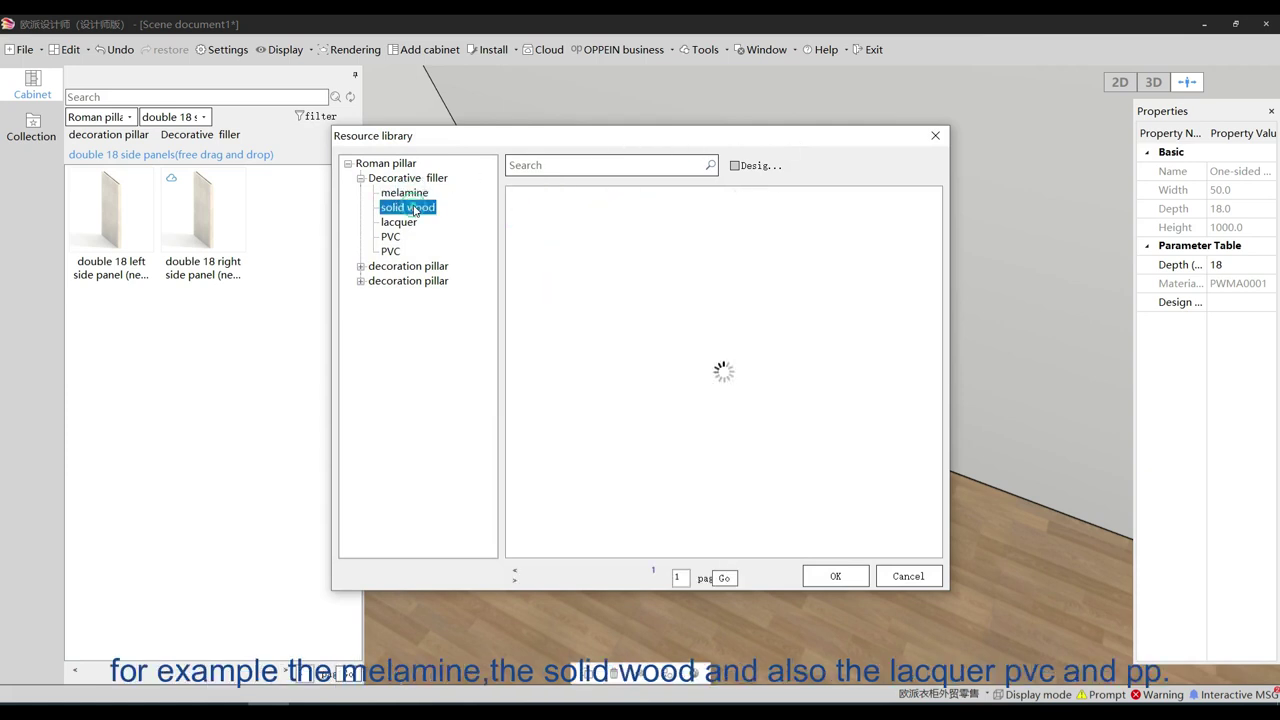
pyautogui.click(411, 223)
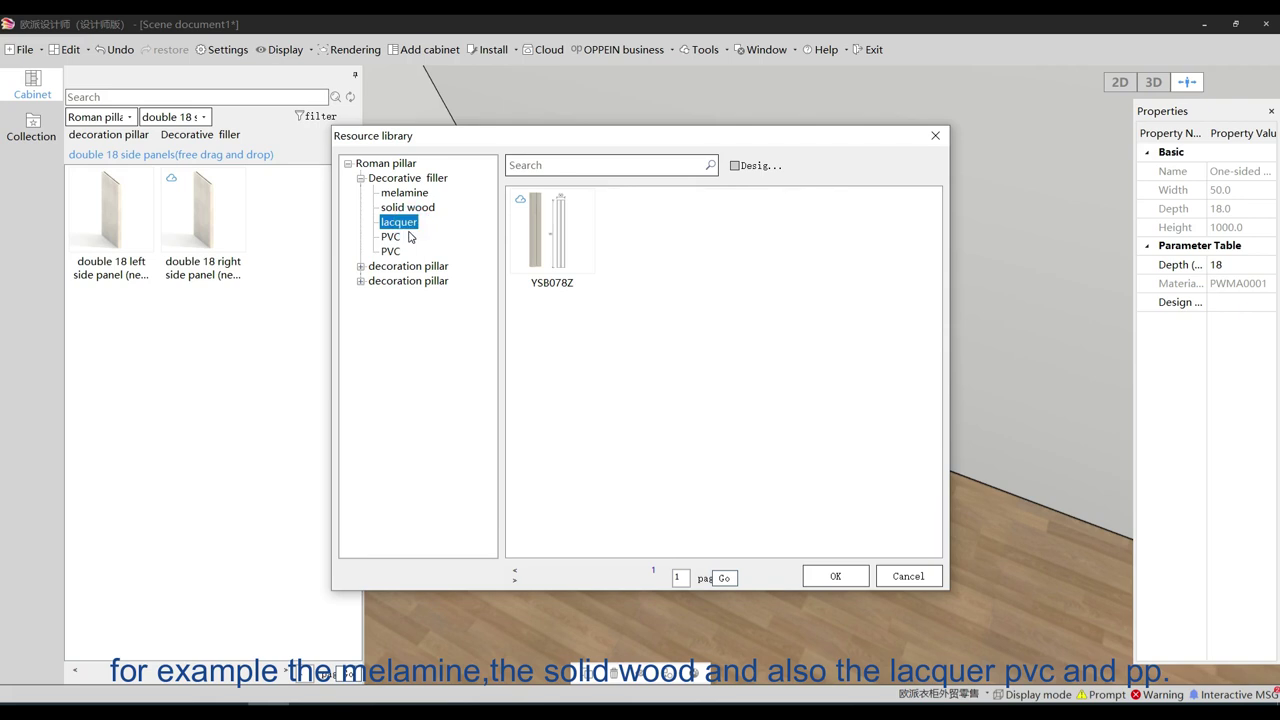
pyautogui.click(410, 237)
pyautogui.click(398, 252)
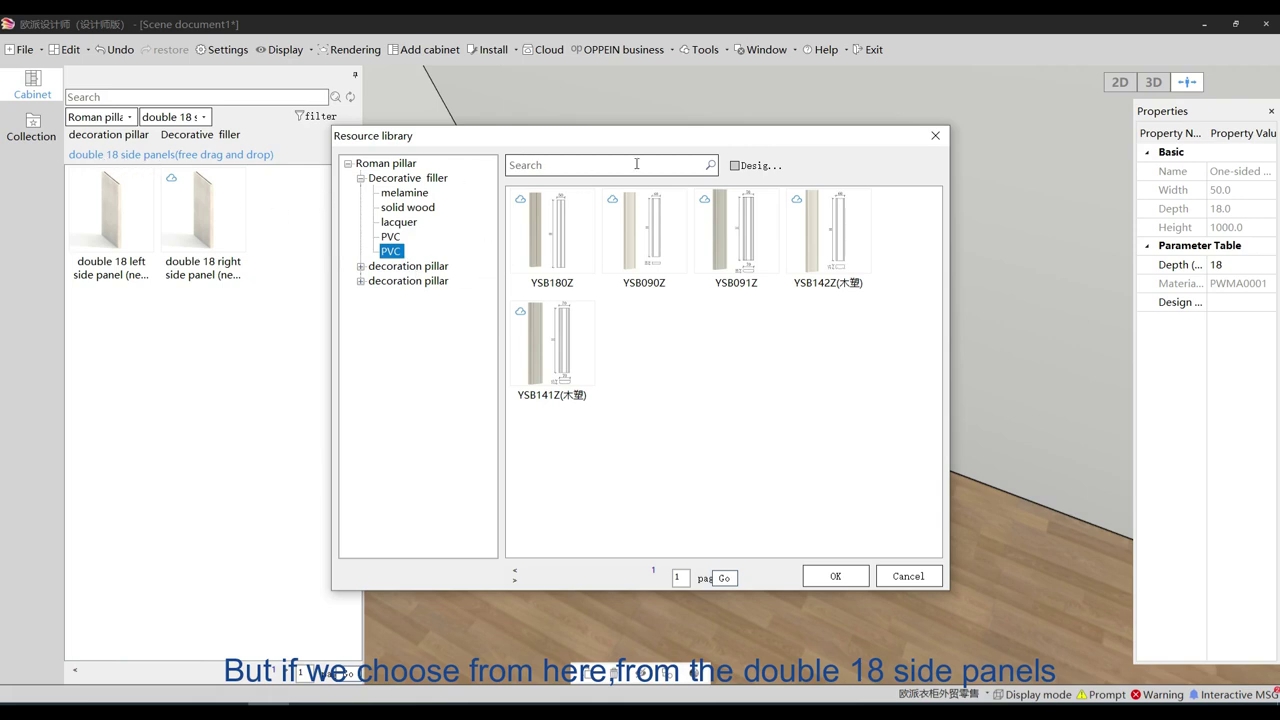
# Replace the double 18 panel's front filler with the PVC decorative filler YSB008Z
pyautogui.moveTo(823, 145); pyautogui.dragTo(519, 117)
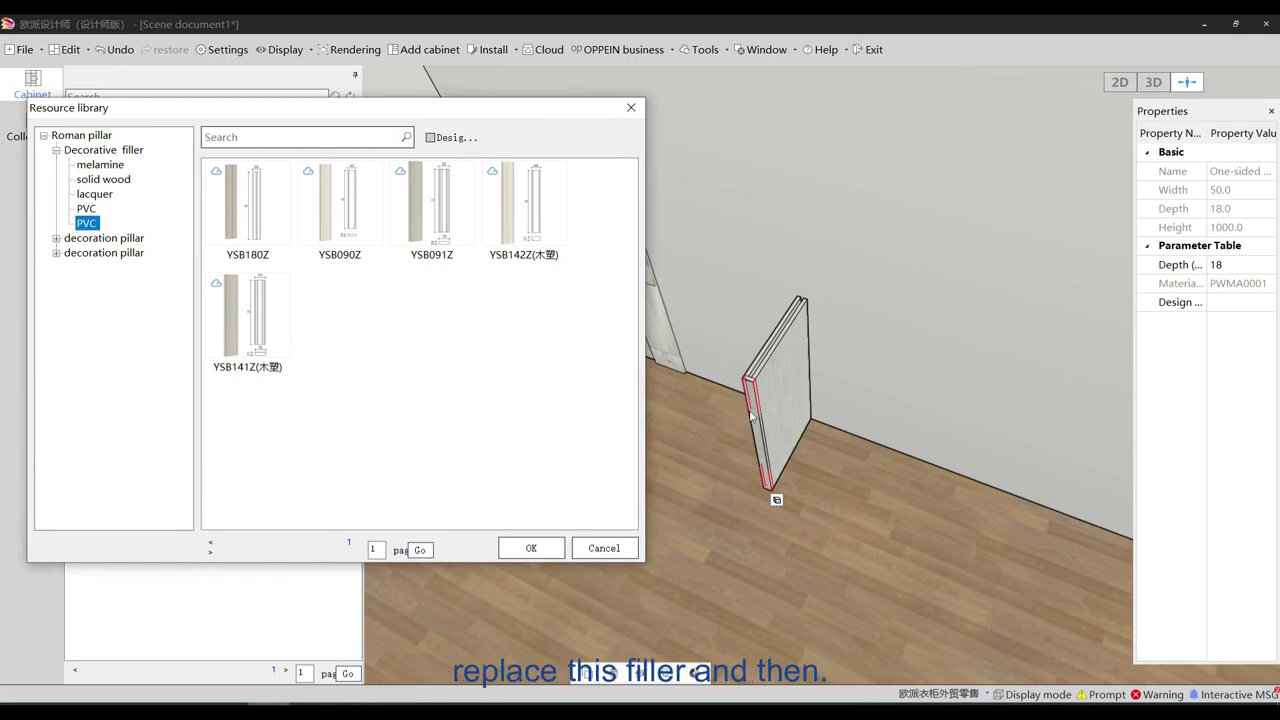
pyautogui.moveTo(516, 112); pyautogui.dragTo(776, 132)
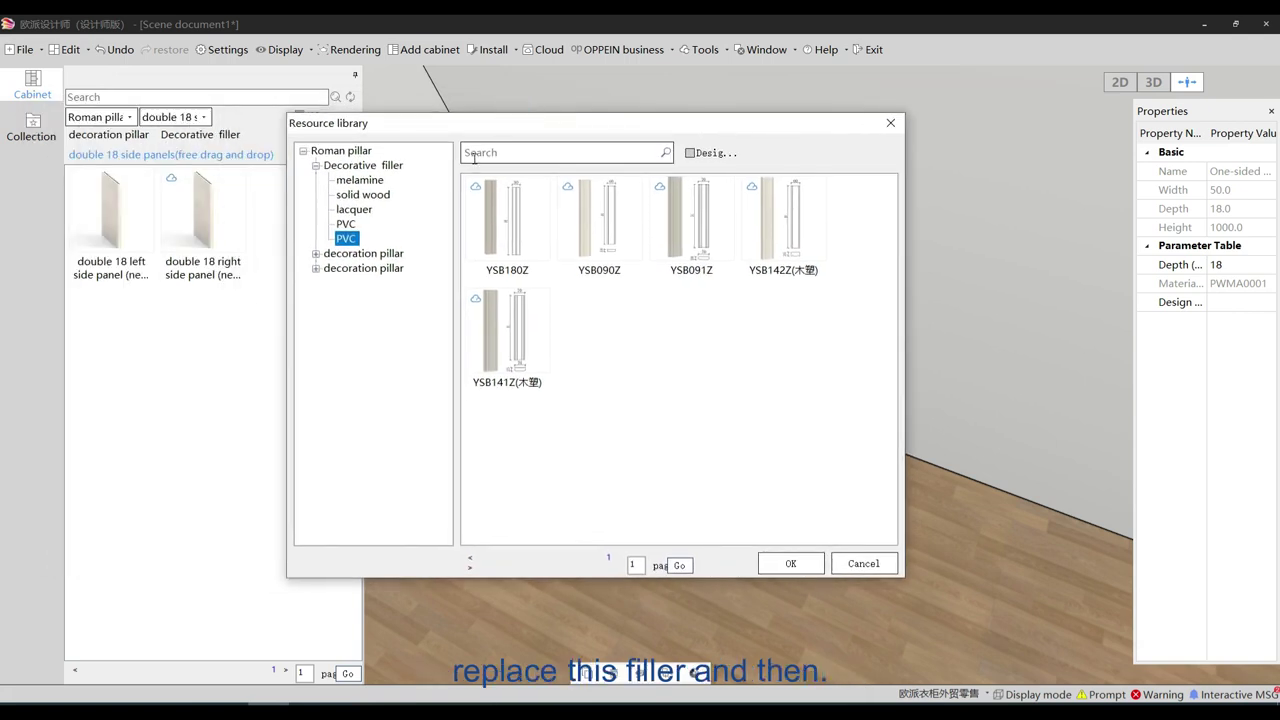
pyautogui.click(504, 227)
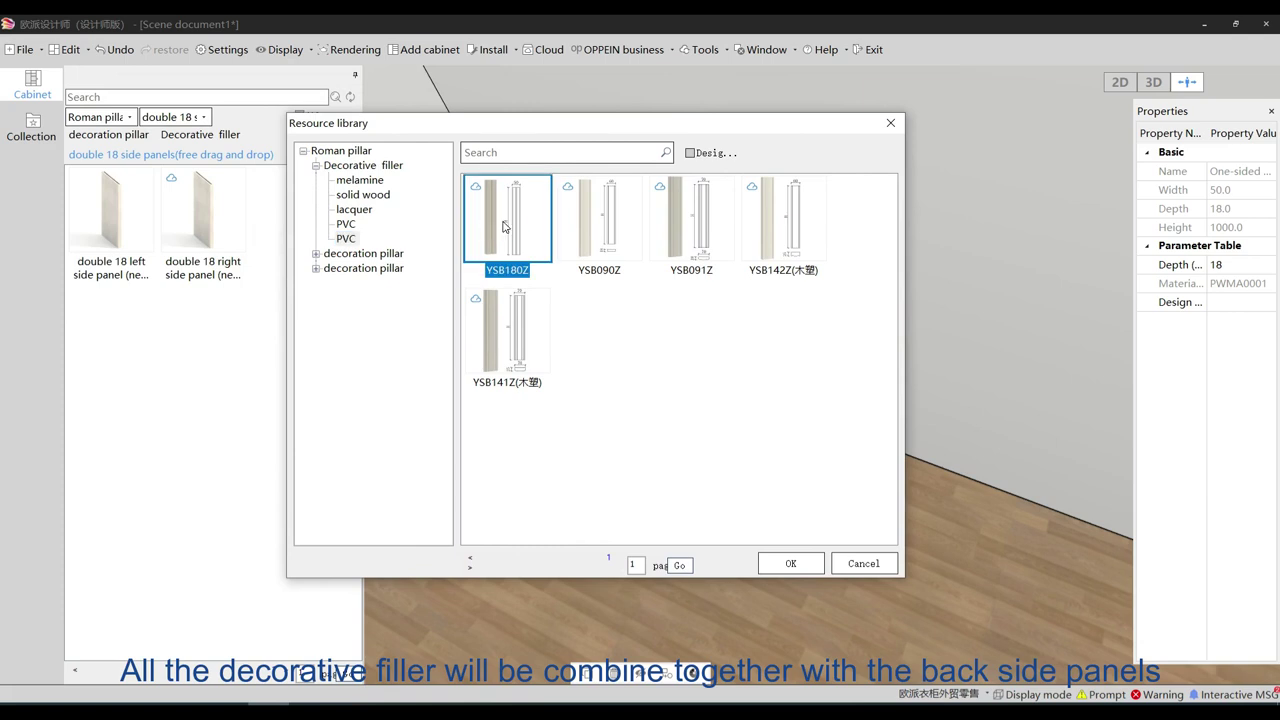
pyautogui.moveTo(769, 128); pyautogui.dragTo(586, 111)
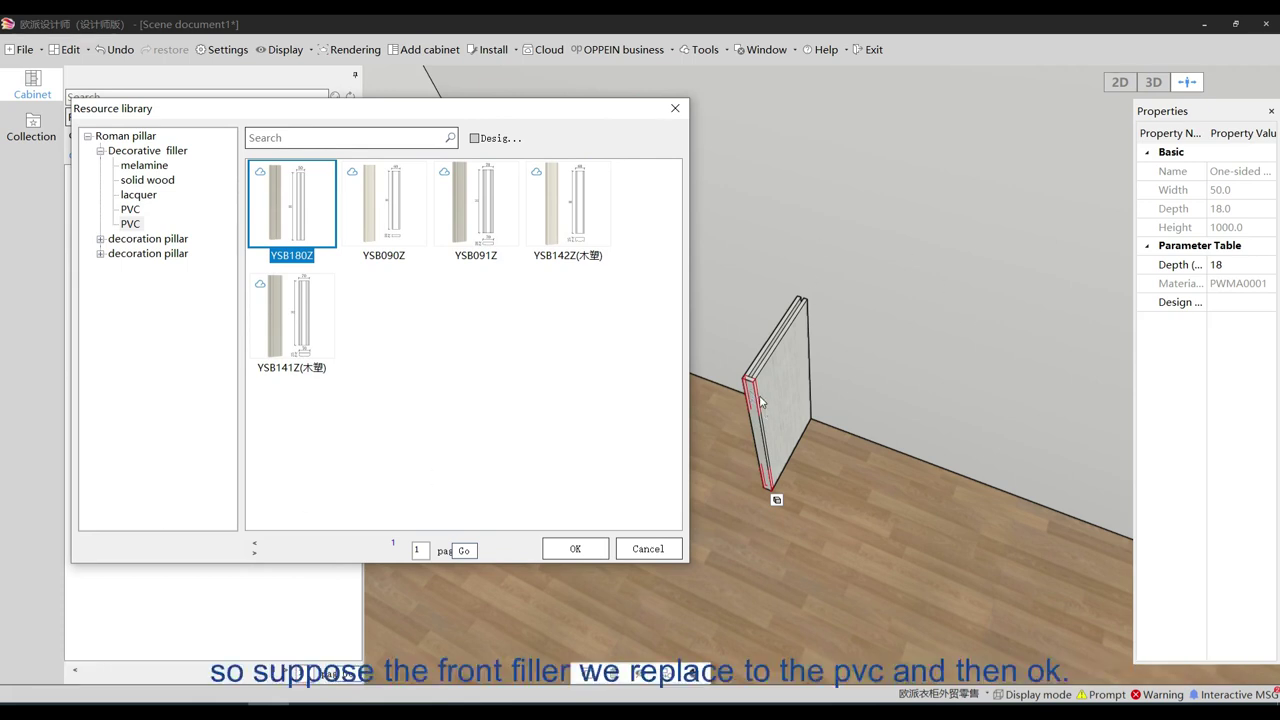
pyautogui.click(143, 210)
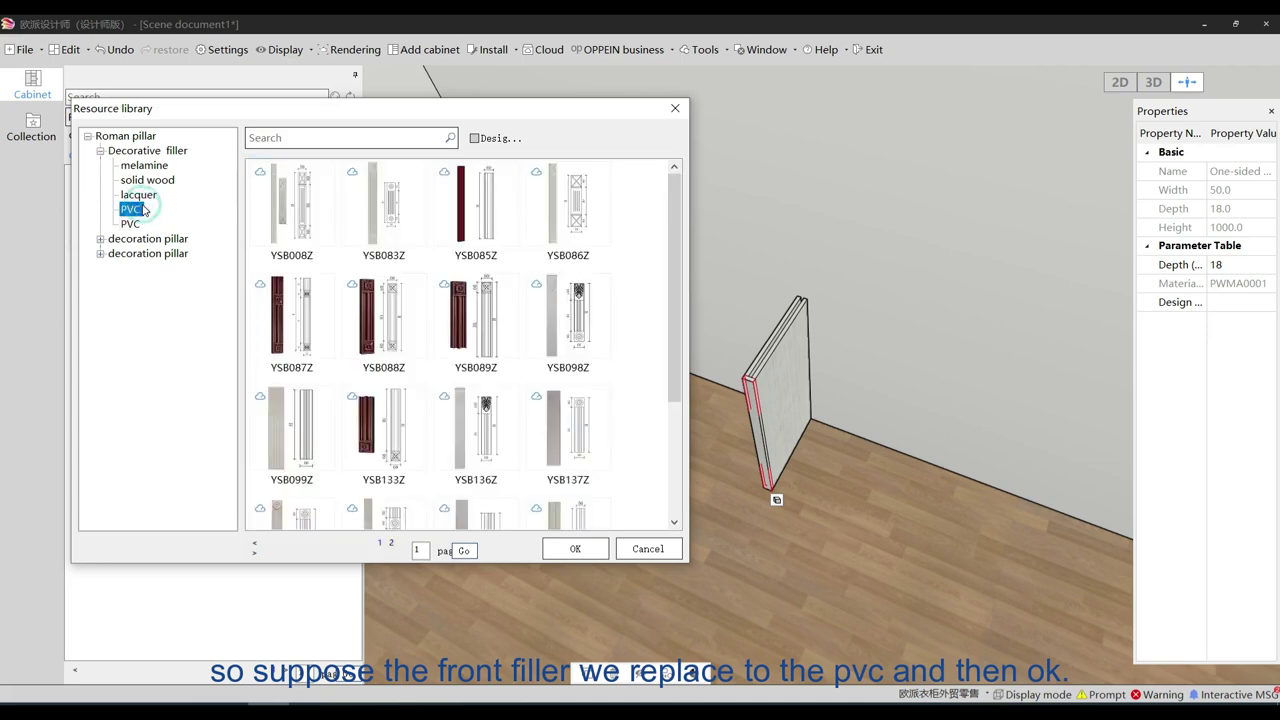
pyautogui.click(287, 212)
pyautogui.click(588, 550)
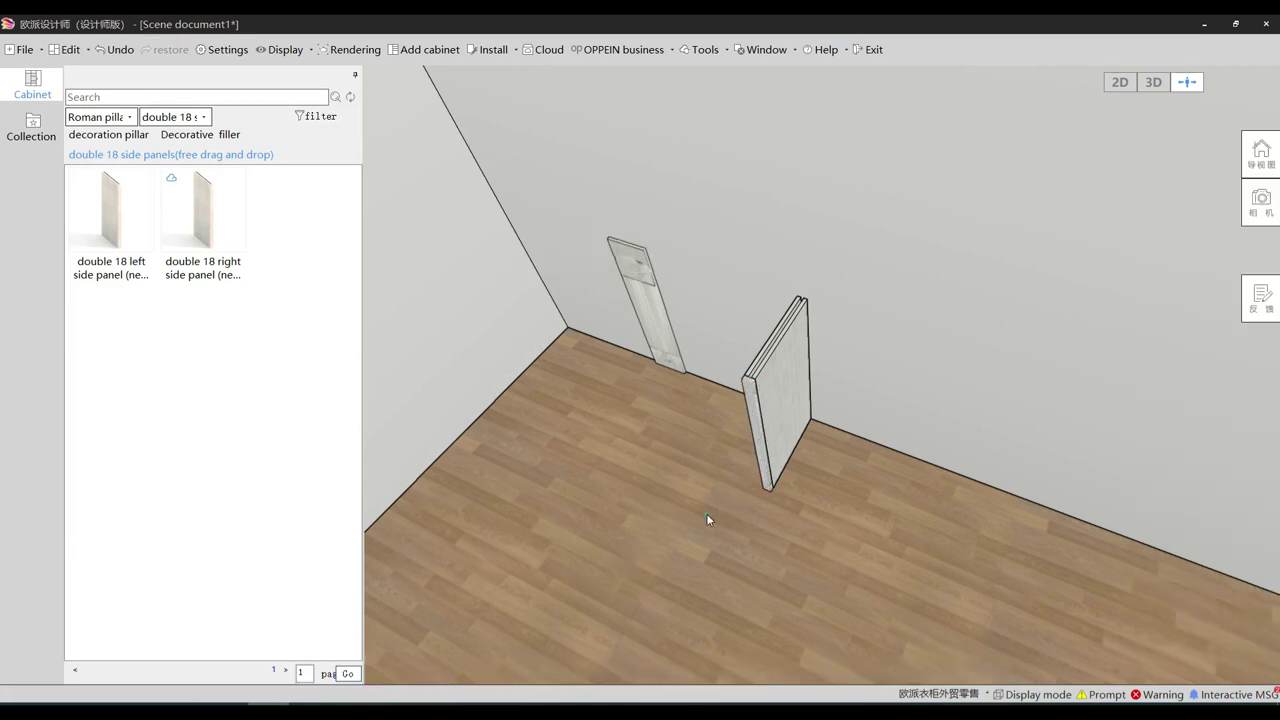
# Browse the PVC finishes for the front filler and change its material to Wau beech PWMG0076 from PVC fashion A
pyautogui.scroll(2, 706, 513)
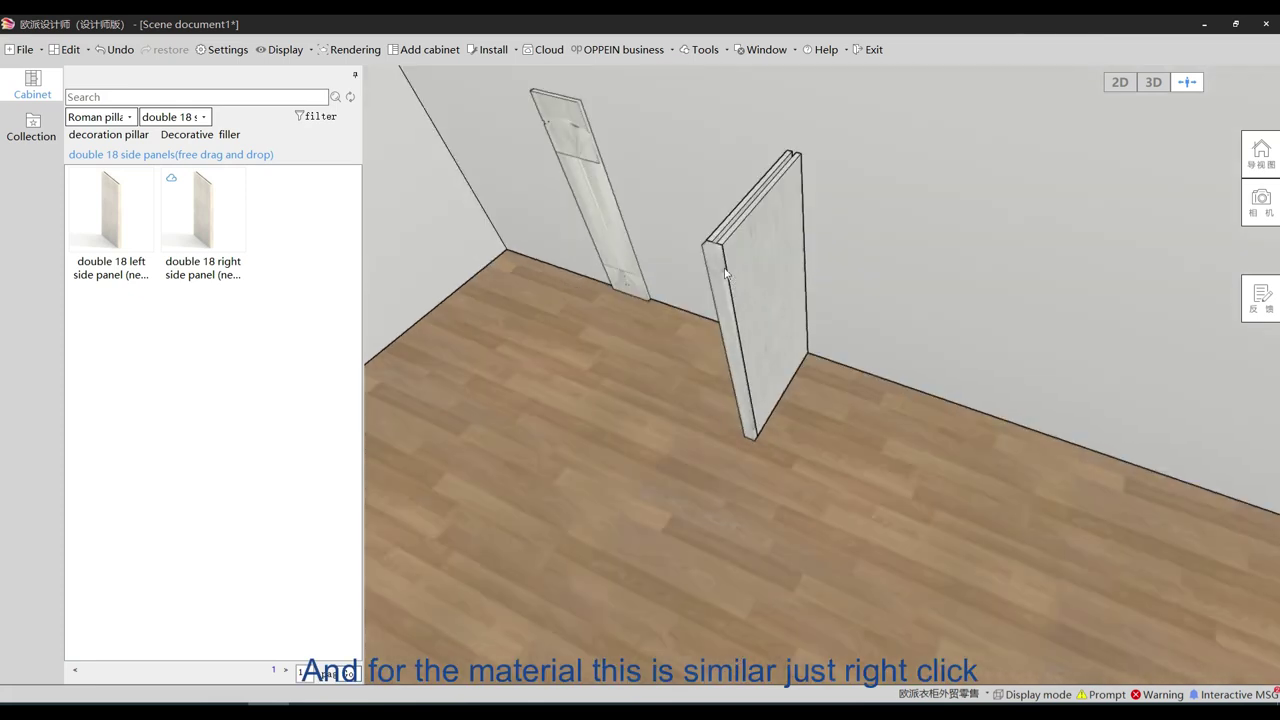
pyautogui.click(719, 271)
pyautogui.rightClick(719, 271)
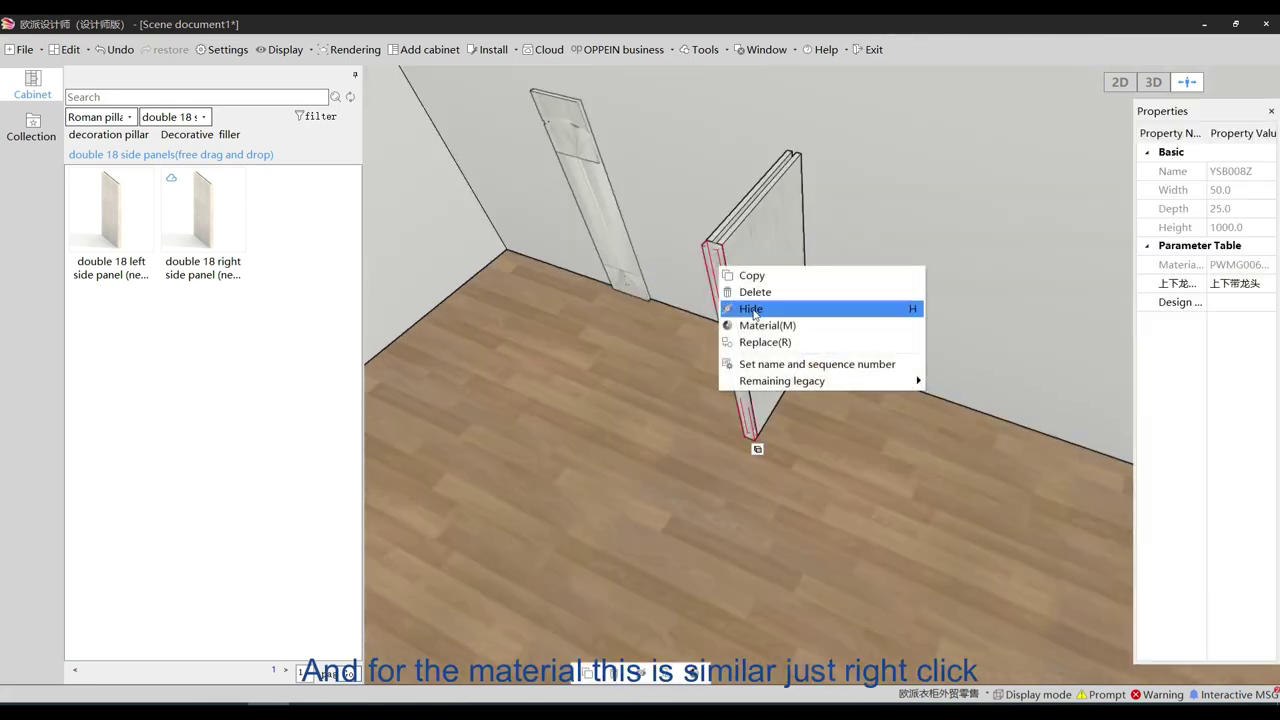
pyautogui.click(760, 324)
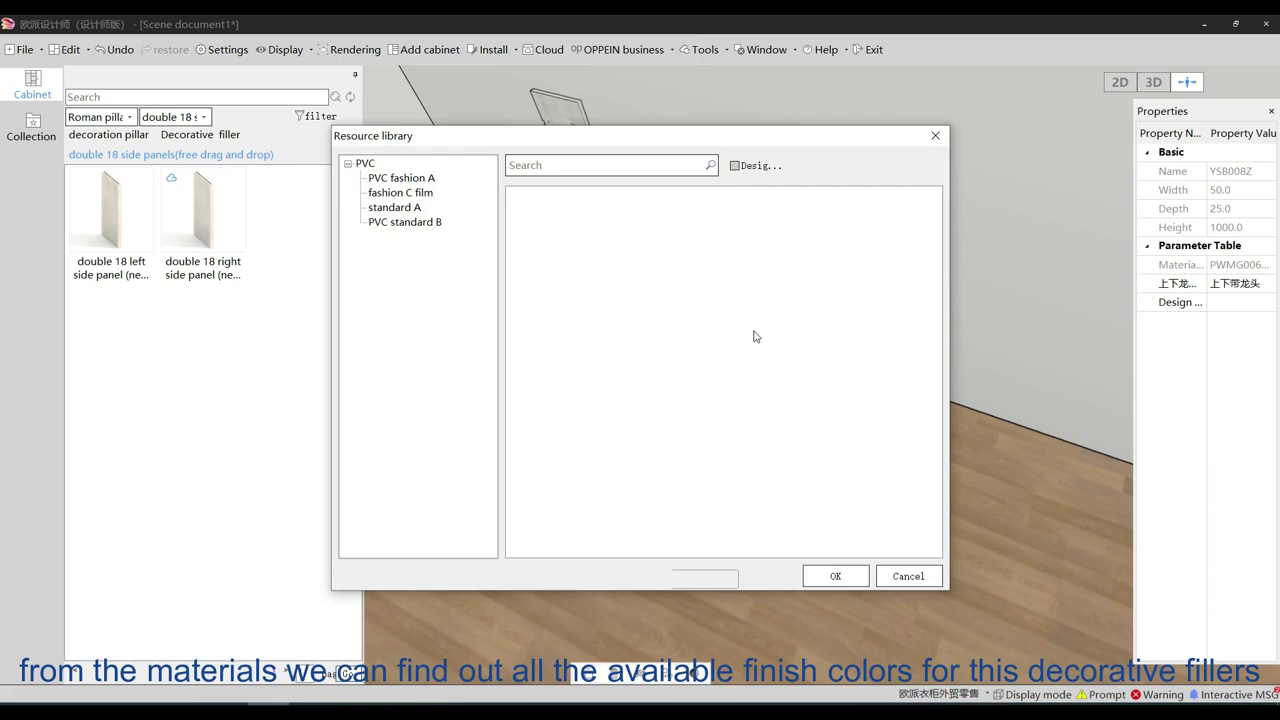
pyautogui.click(410, 180)
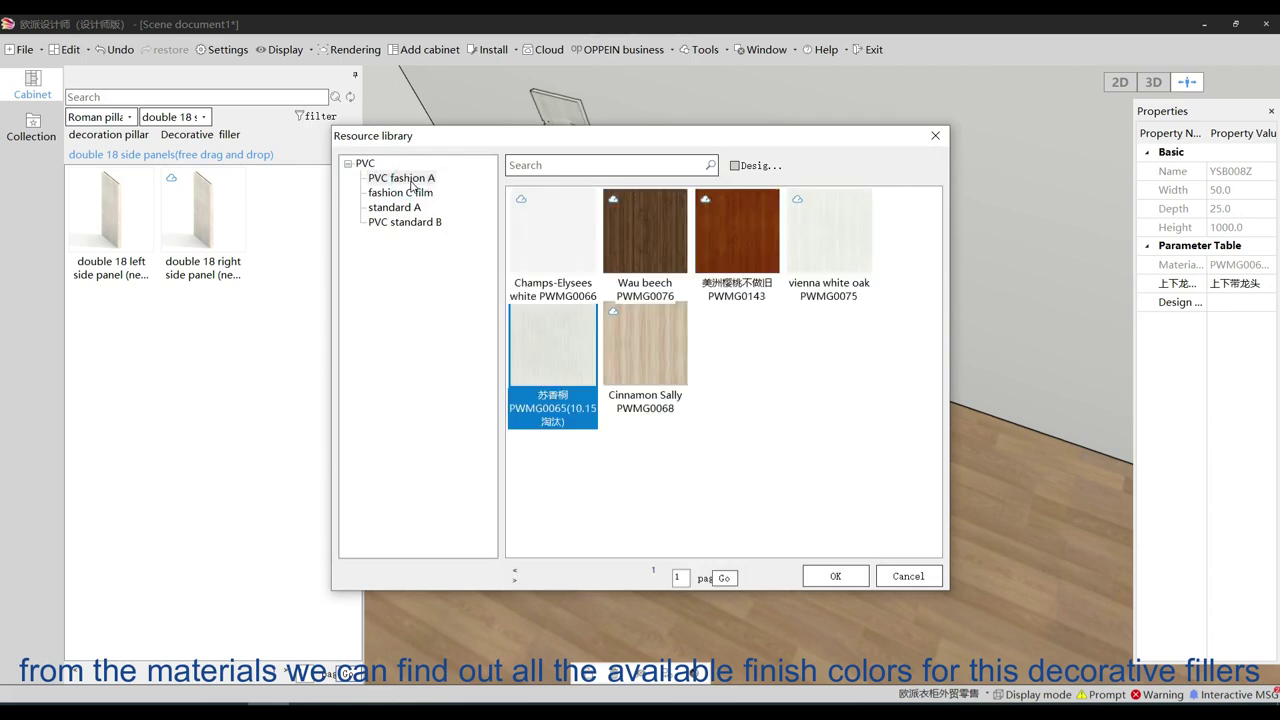
pyautogui.click(416, 193)
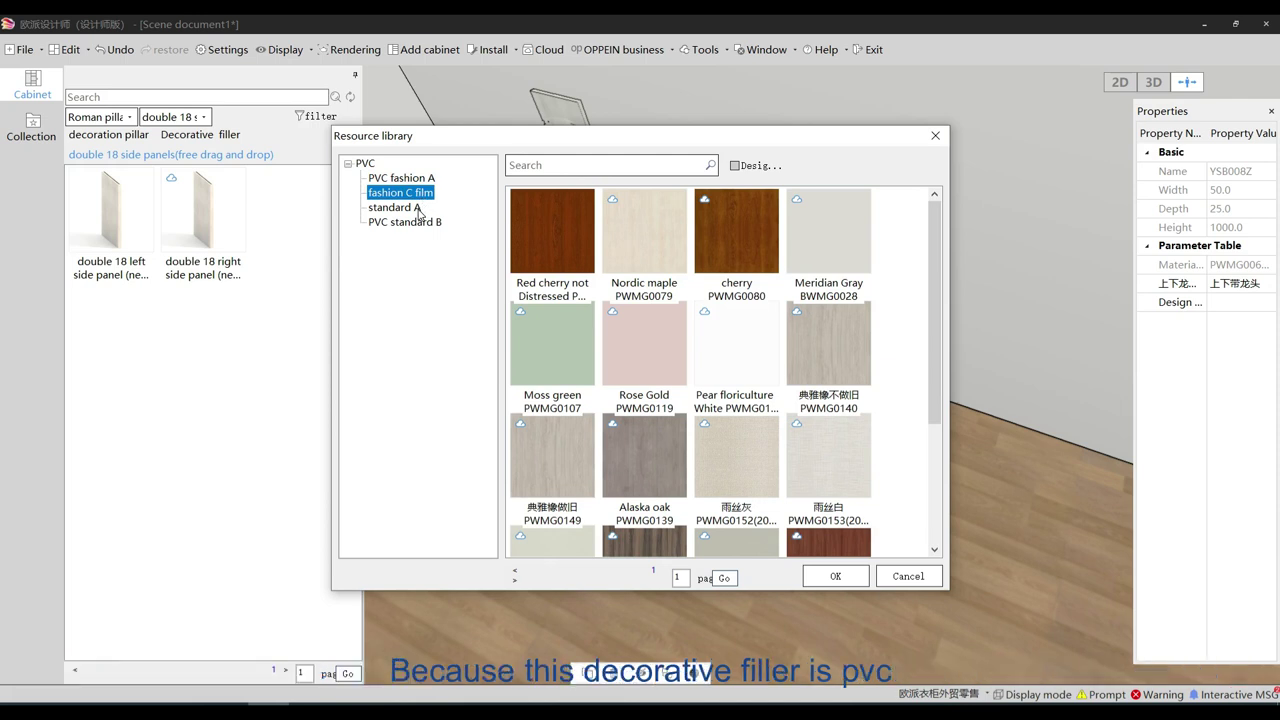
pyautogui.click(419, 208)
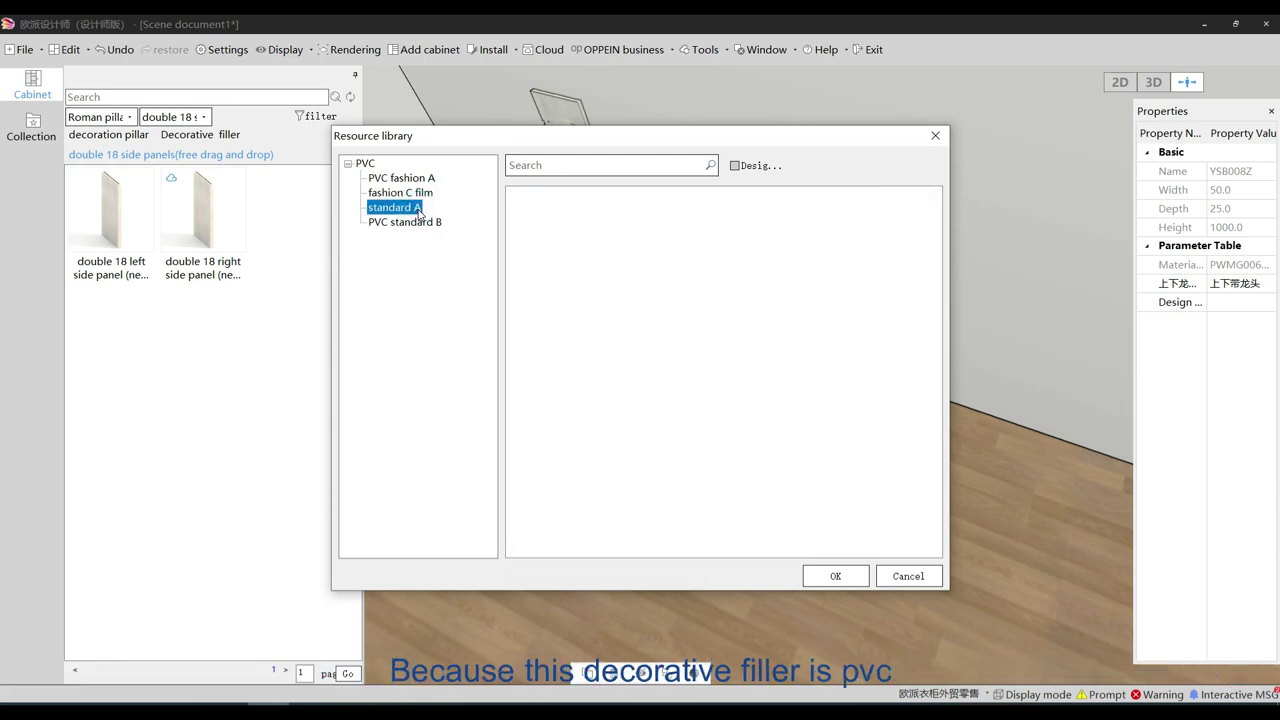
pyautogui.click(422, 222)
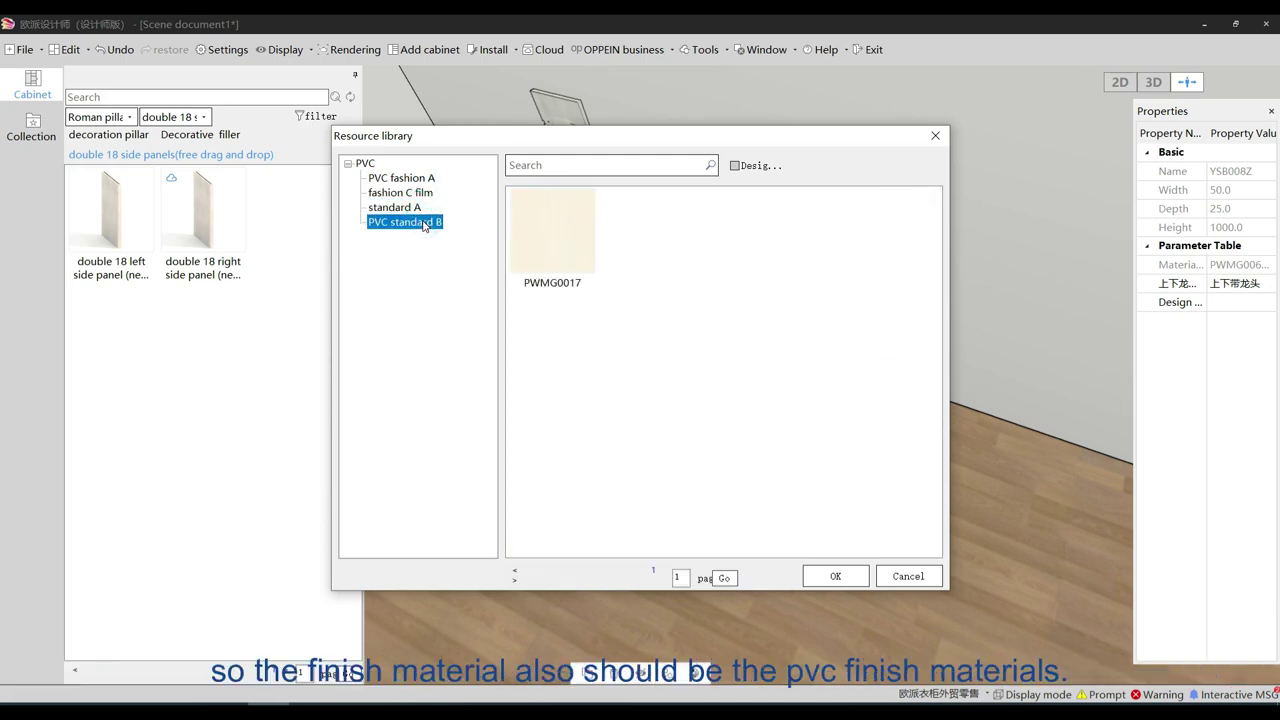
pyautogui.click(402, 178)
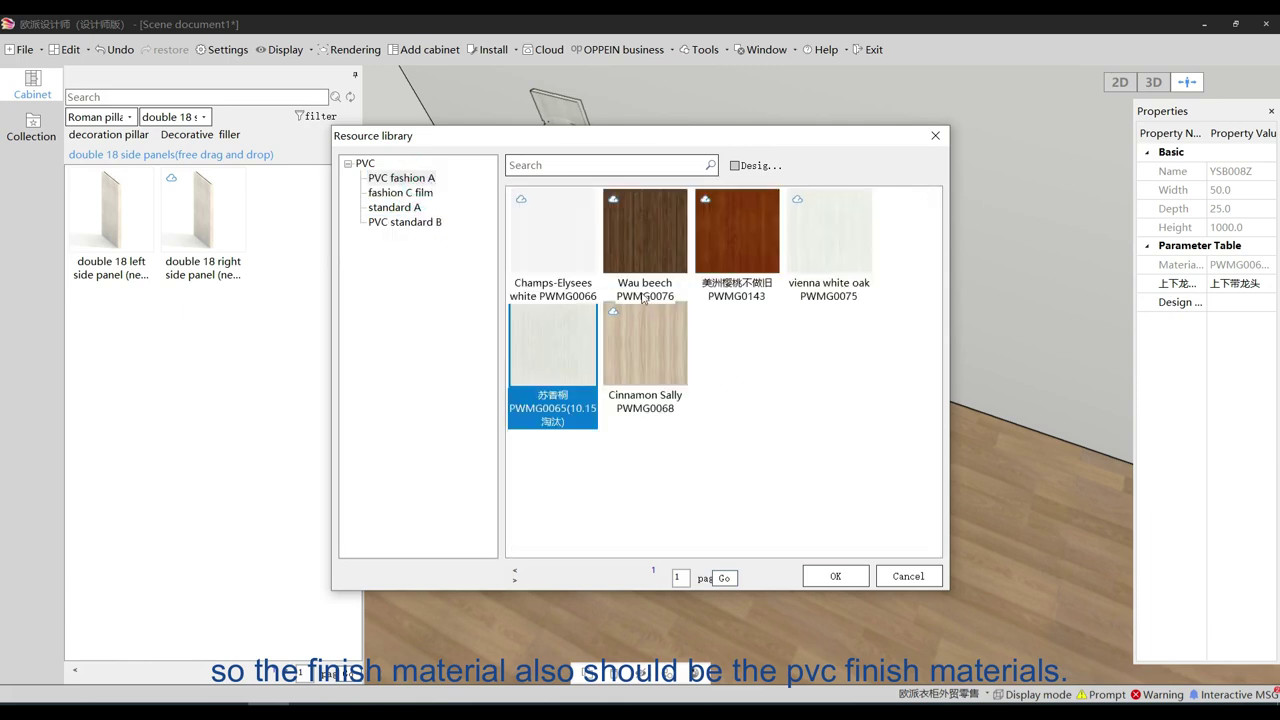
pyautogui.click(647, 240)
pyautogui.click(835, 576)
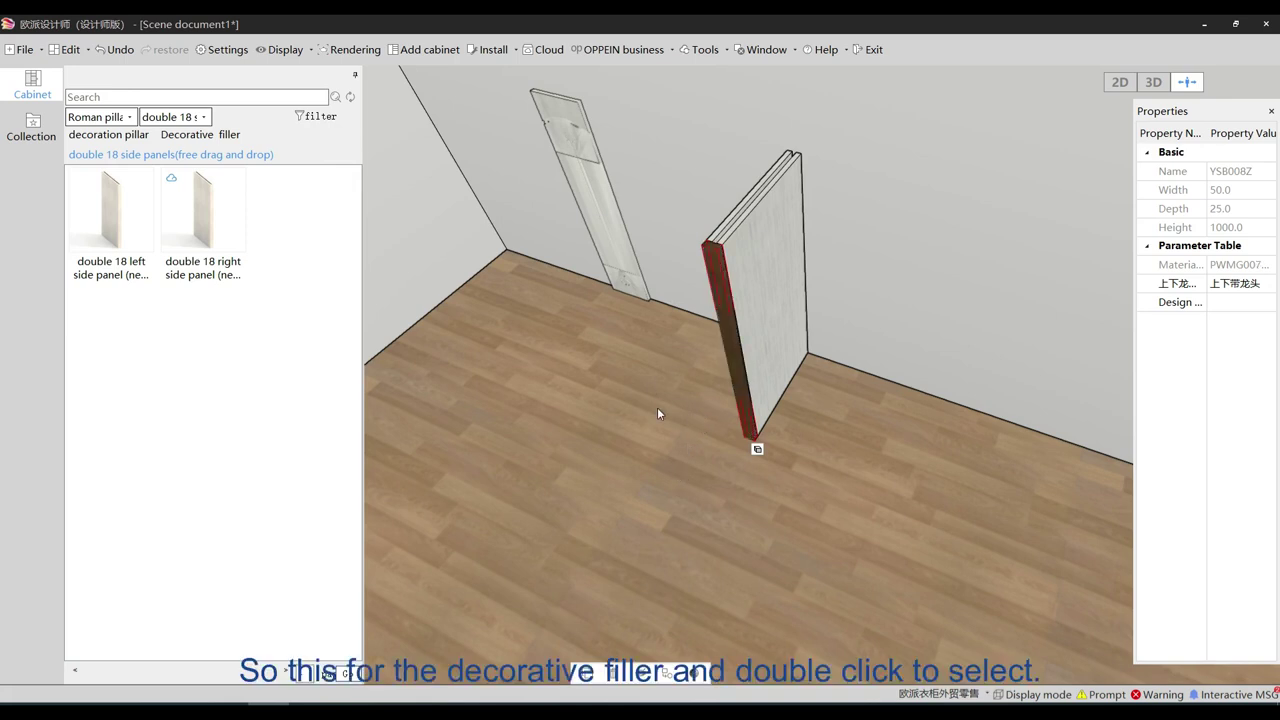
# Try a left kickboard height (YG_TJ_H) of 40 on the whole double 18 left side panel and settle on 120
pyautogui.doubleClick(790, 257)
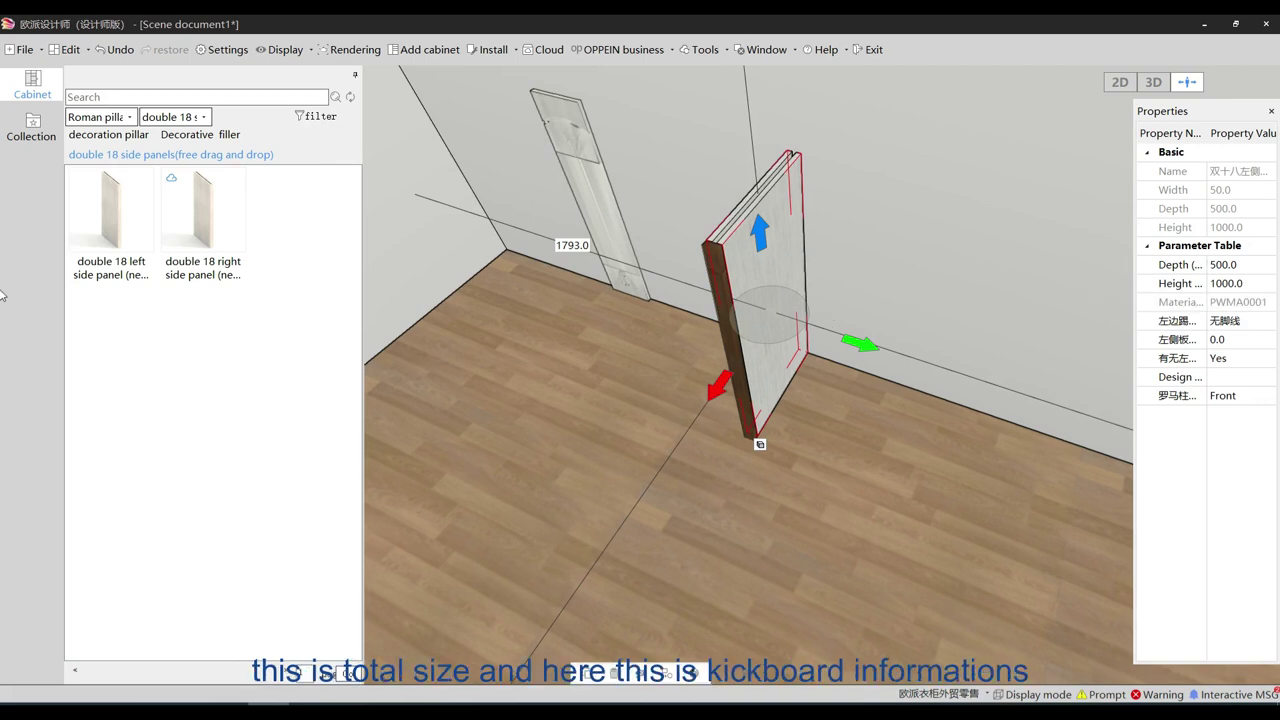
pyautogui.moveTo(1134, 365); pyautogui.dragTo(952, 360)
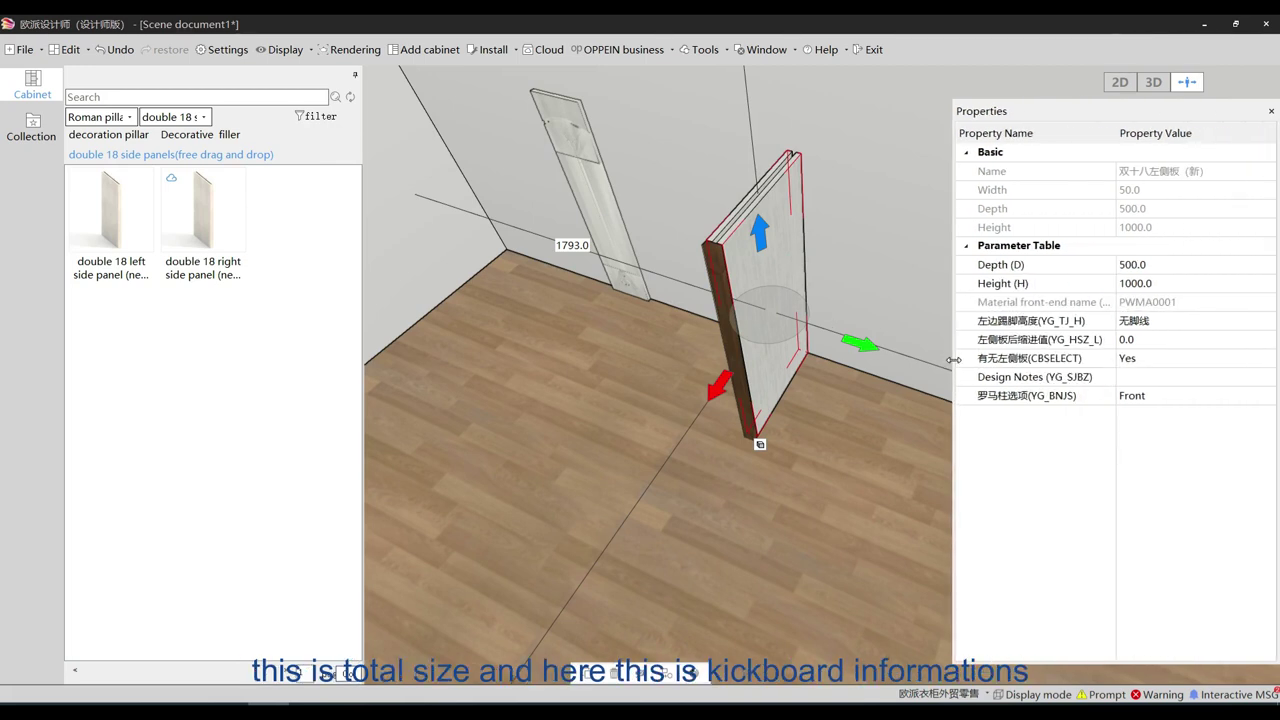
pyautogui.click(1262, 322)
pyautogui.click(1262, 322)
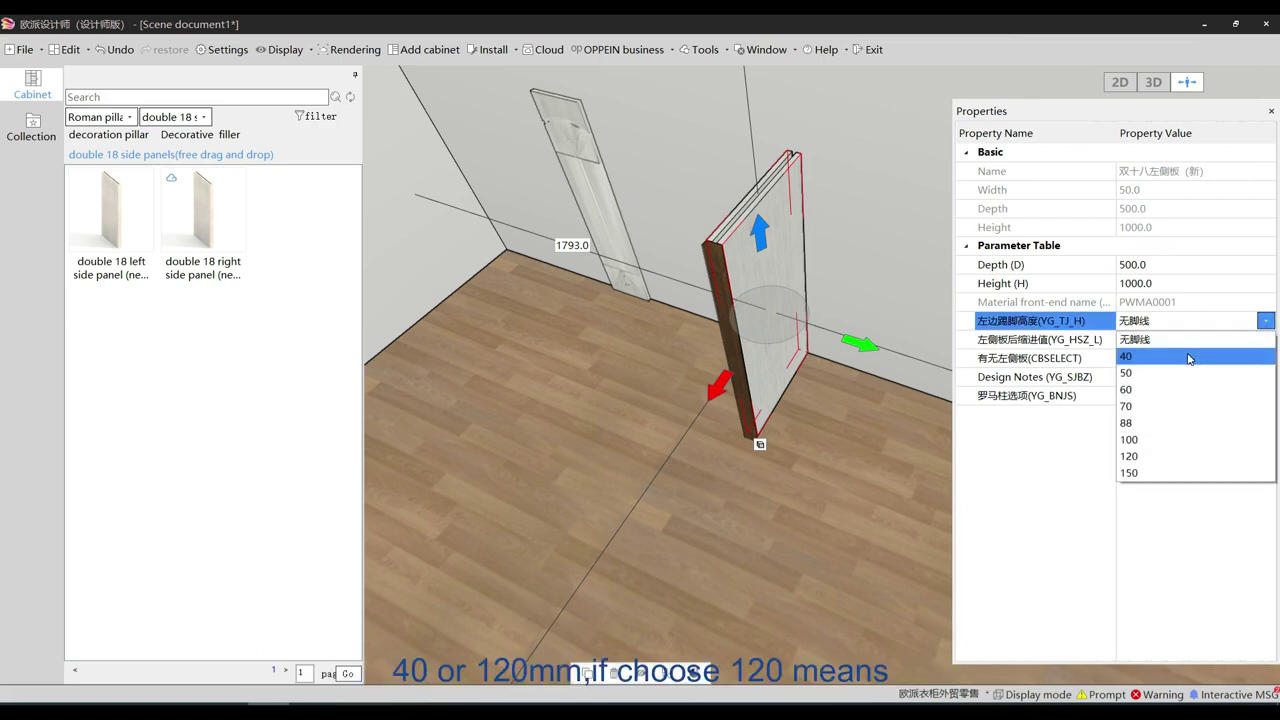
pyautogui.click(1215, 356)
pyautogui.click(1265, 321)
pyautogui.click(1265, 321)
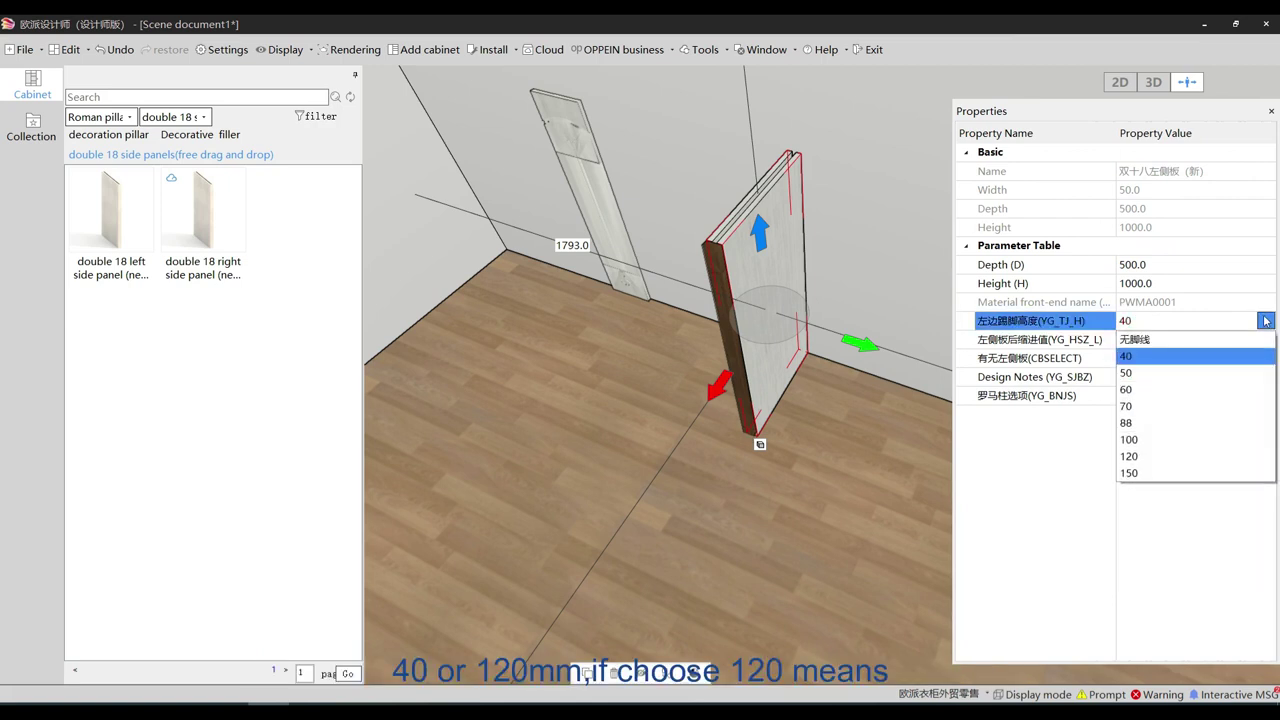
pyautogui.click(1168, 457)
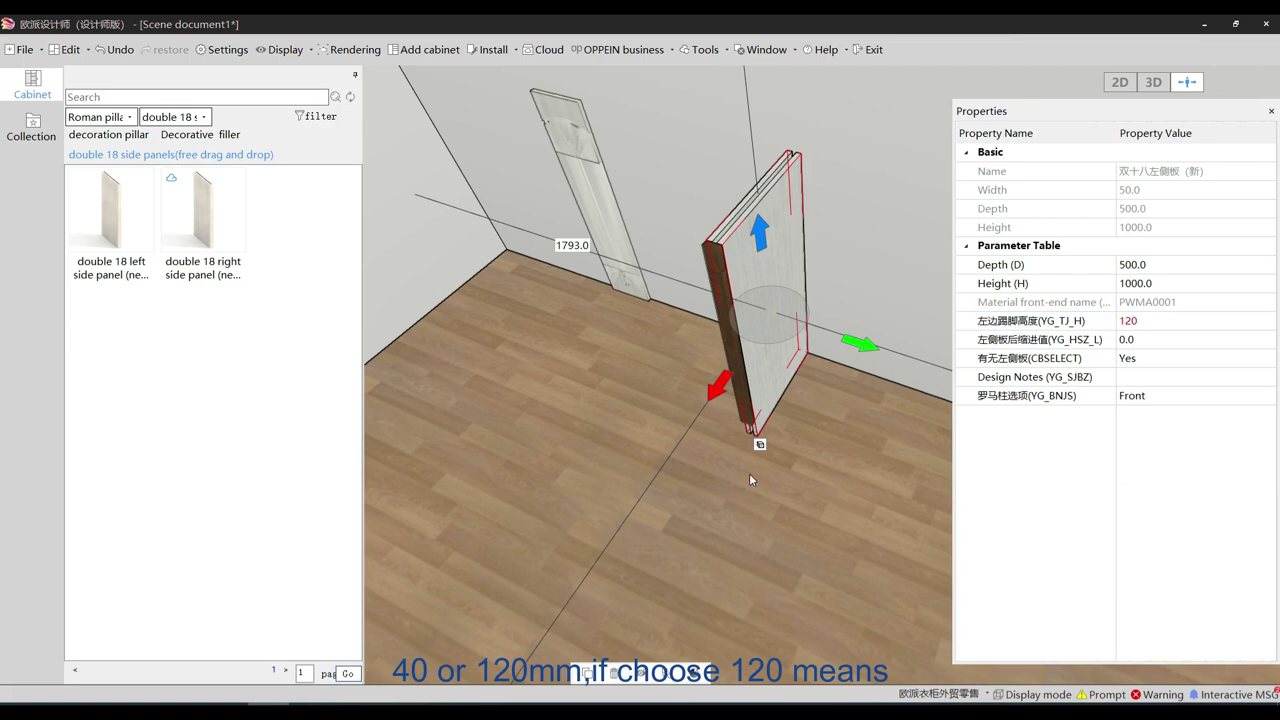
pyautogui.scroll(5, 749, 473)
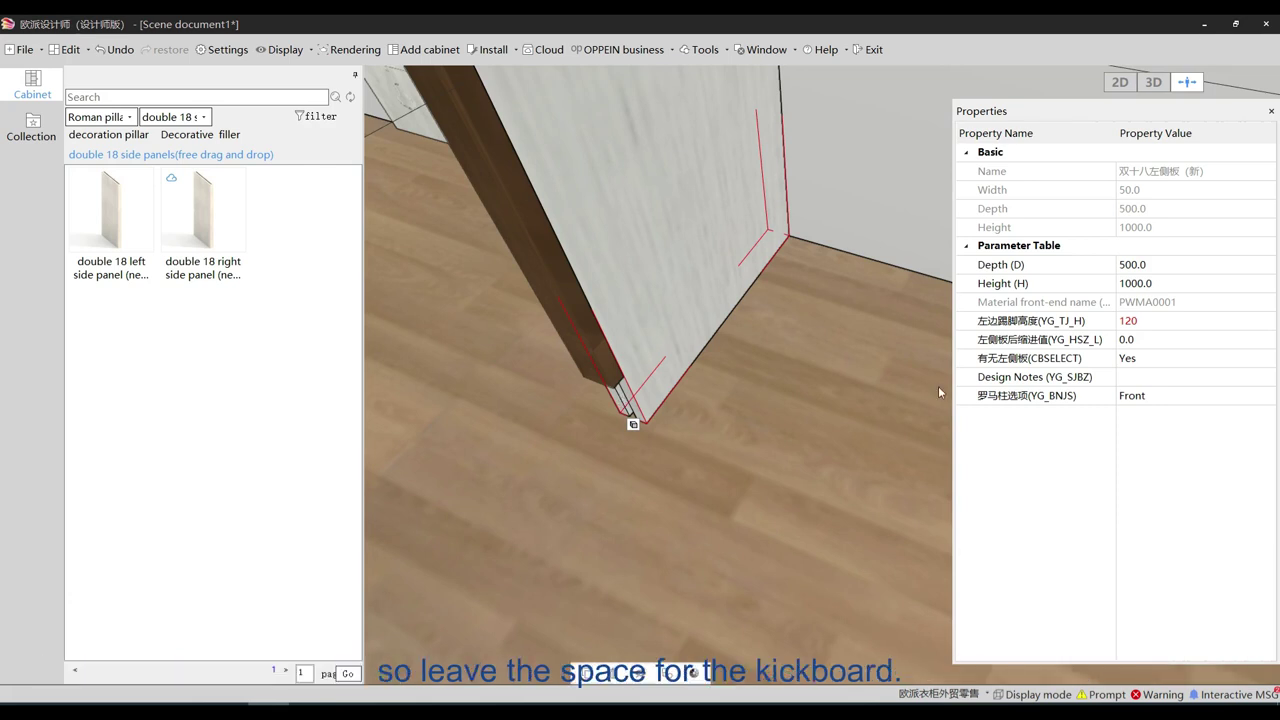
# Set the rear indent of the double 18 panel's left board (YG_HSZ_L) to 200 mm
pyautogui.scroll(-5, 1036, 428)
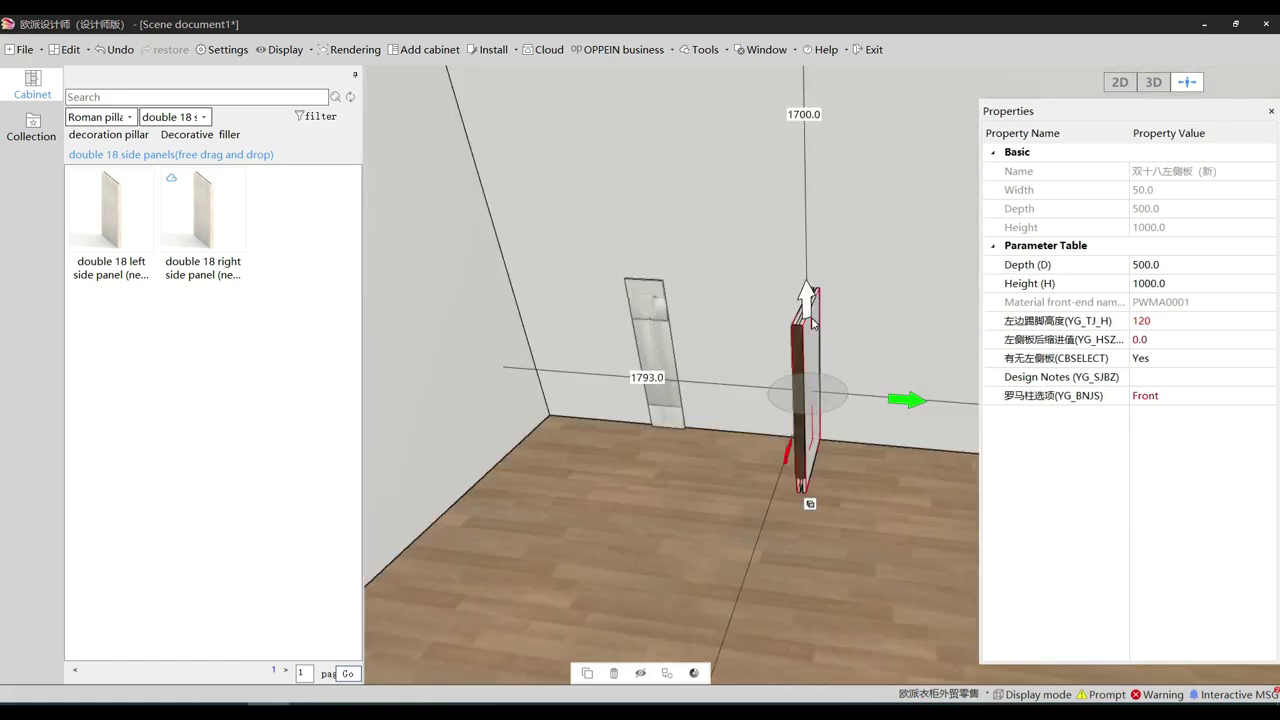
pyautogui.click(1259, 339)
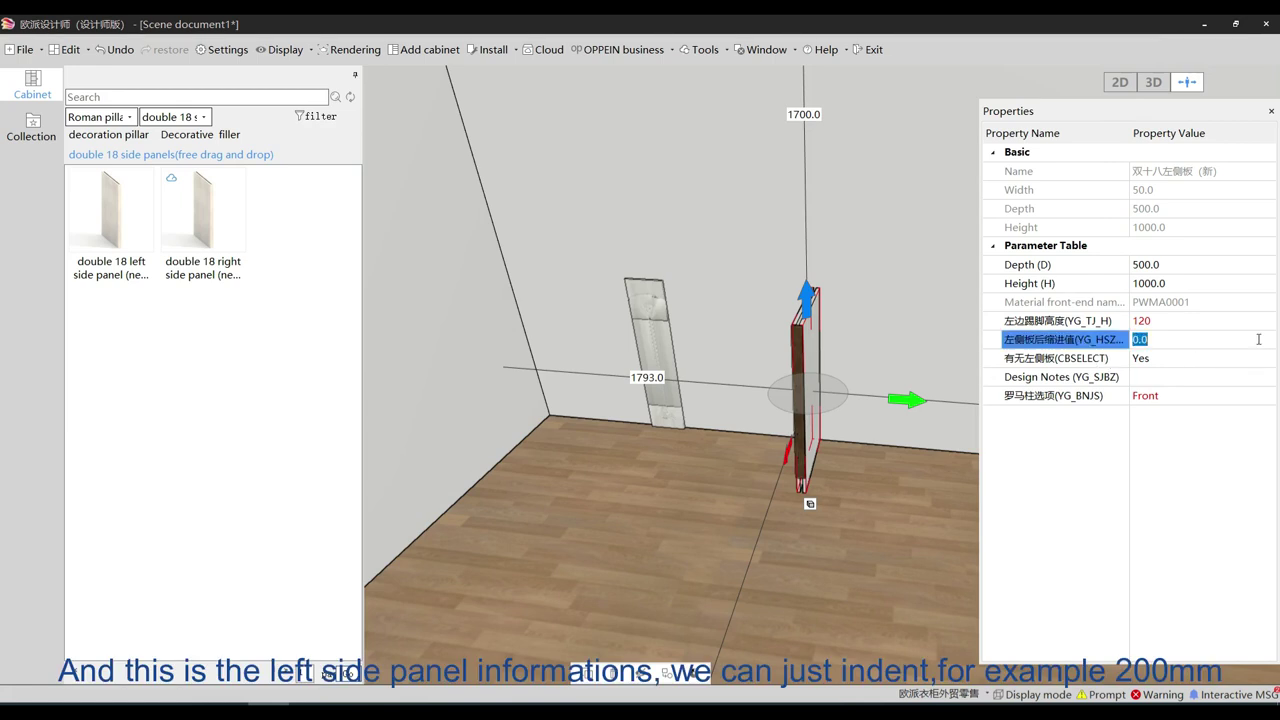
pyautogui.press('BackSpace')
pyautogui.write('200')
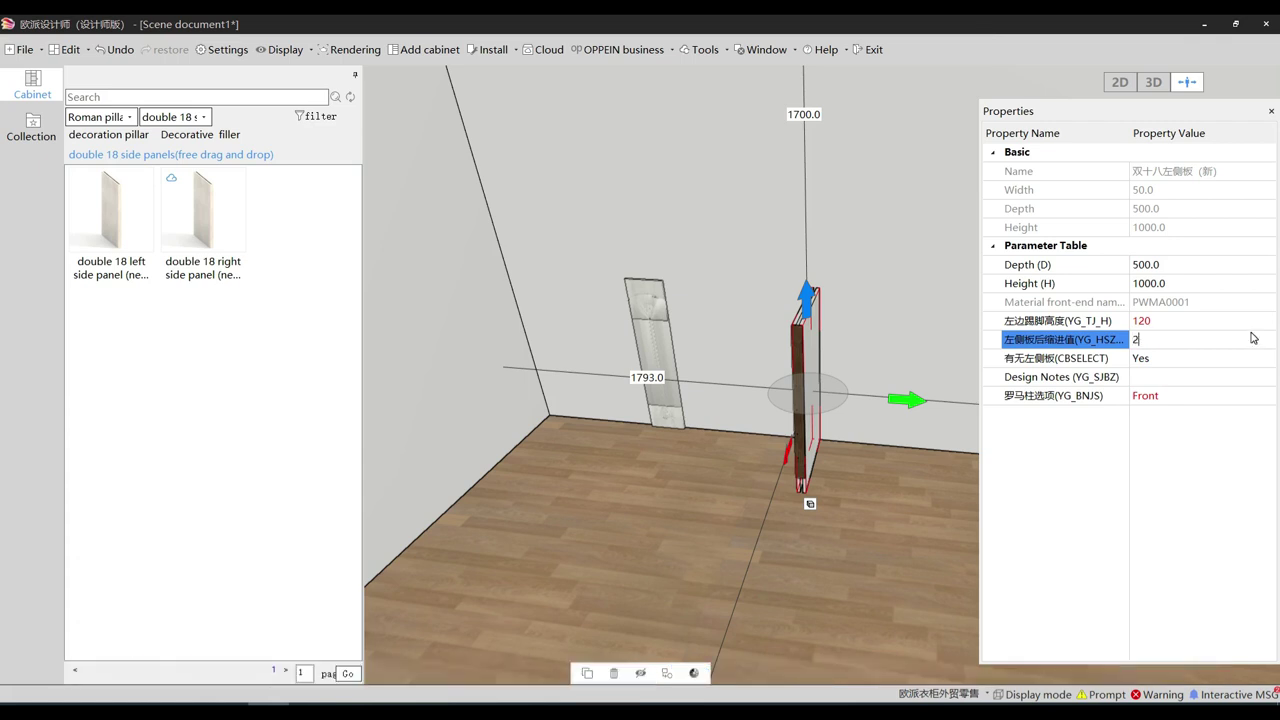
pyautogui.press('Return')
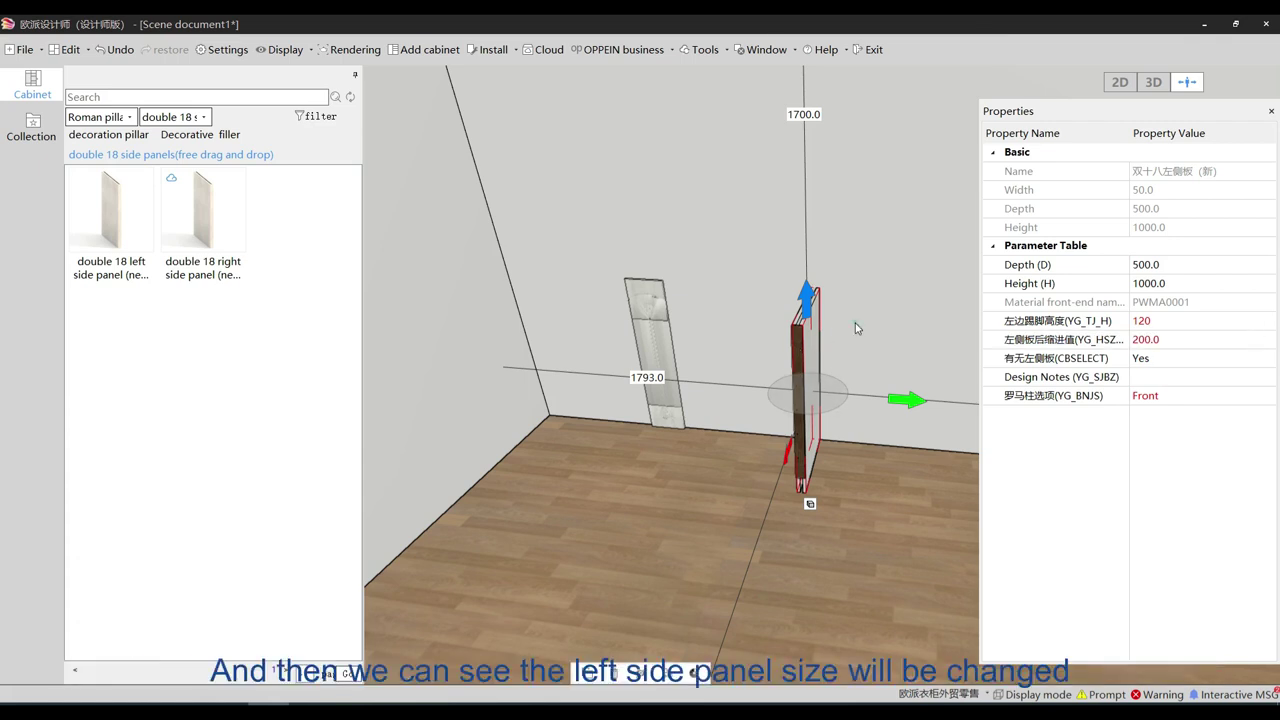
# Set the left board option (CBSELECT) of the double 18 left side panel to nothing
pyautogui.click(857, 302)
pyautogui.moveTo(866, 340); pyautogui.dragTo(873, 414, button='middle')
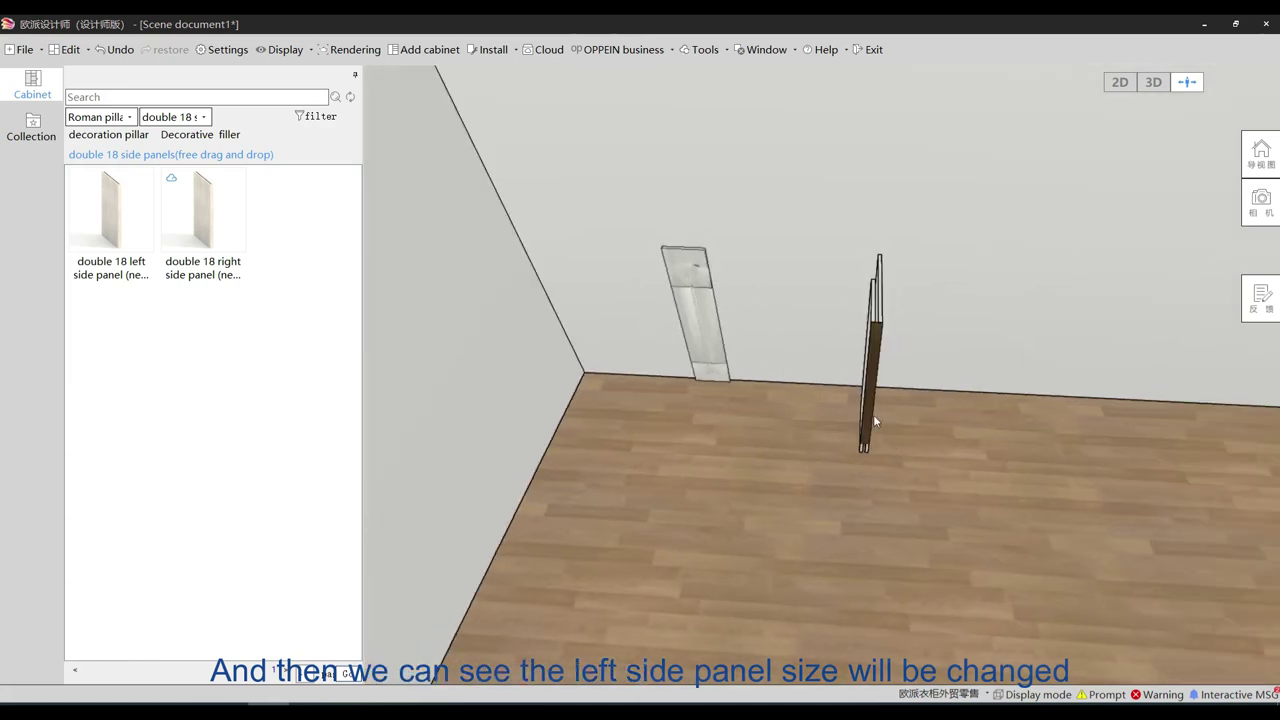
pyautogui.click(876, 305)
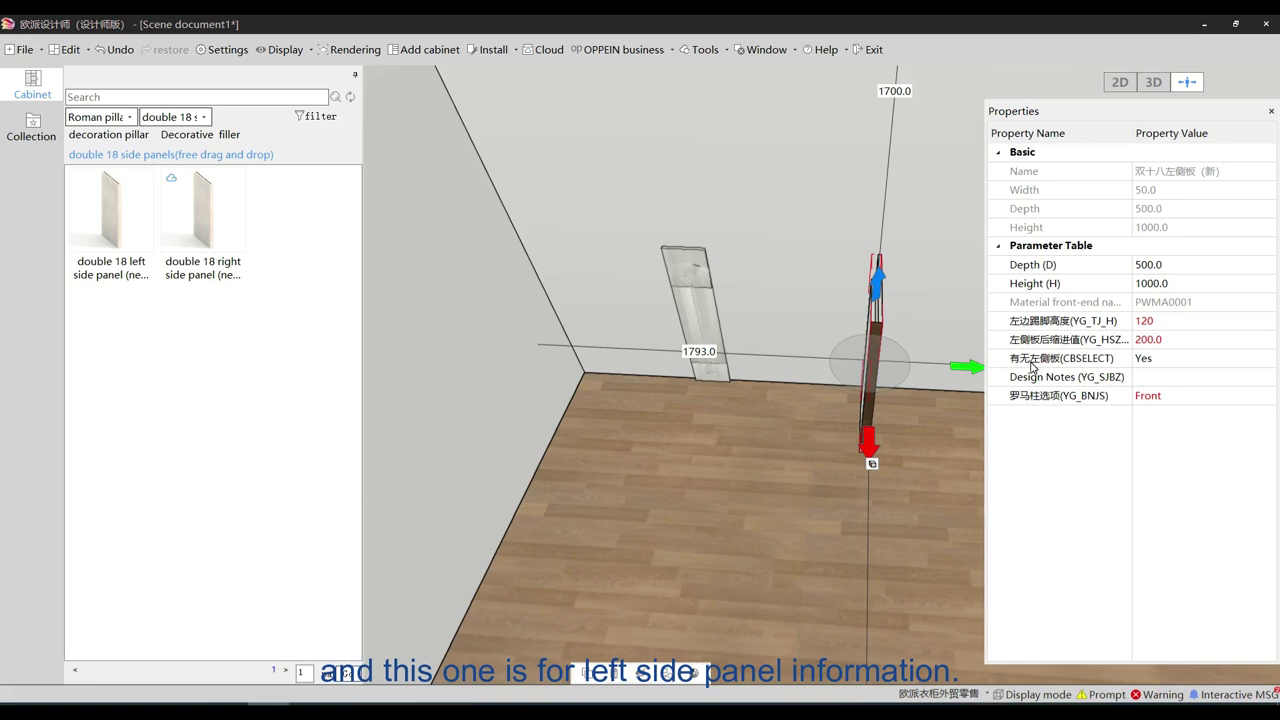
pyautogui.click(1245, 359)
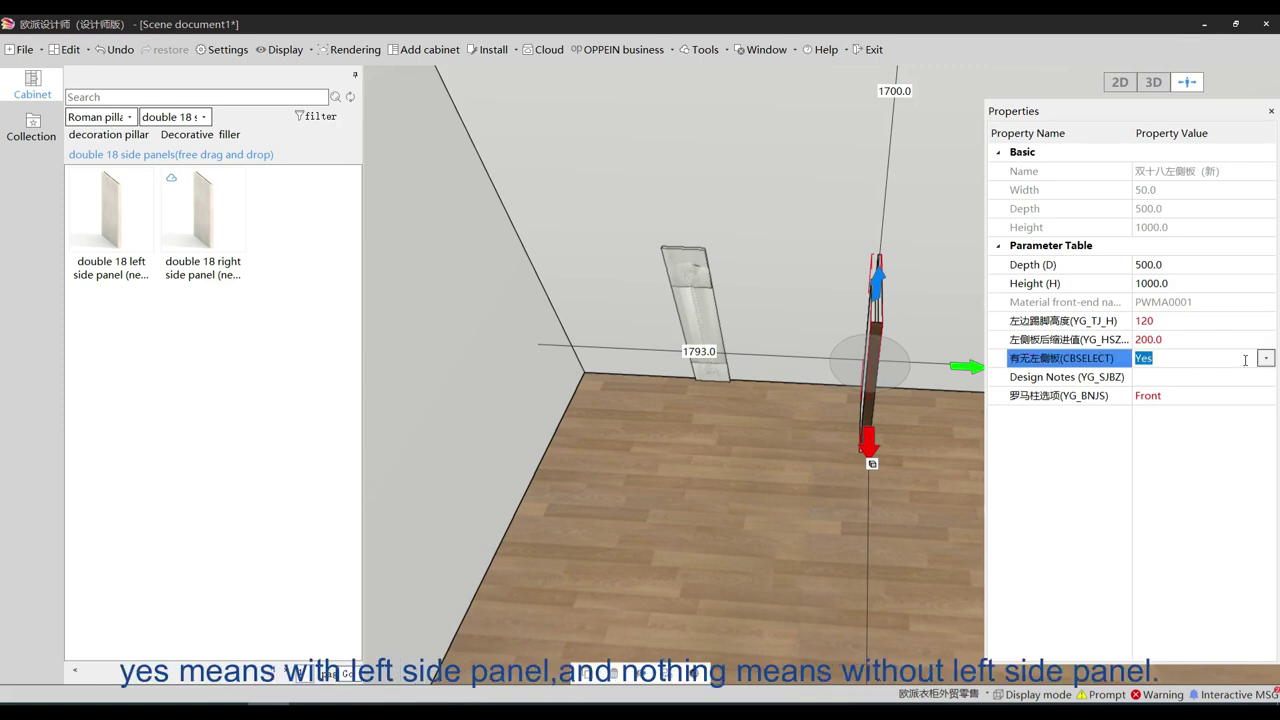
pyautogui.click(1265, 362)
pyautogui.click(1232, 380)
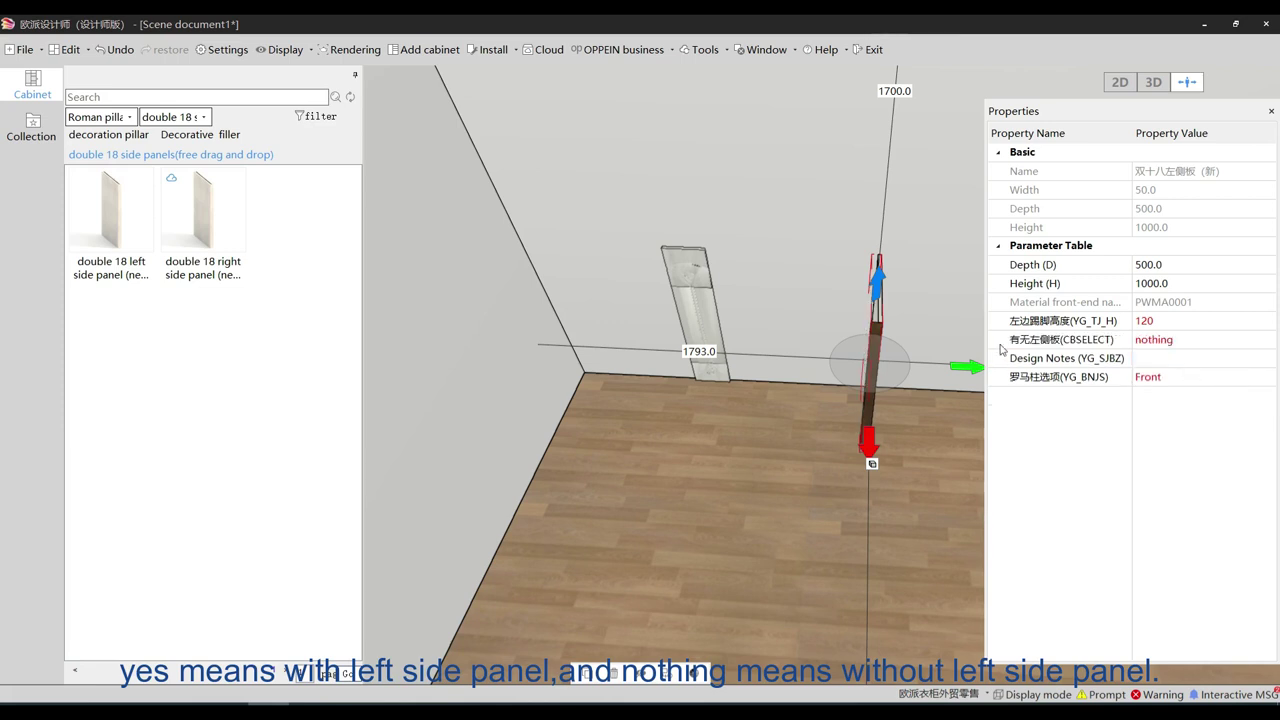
pyautogui.click(808, 275)
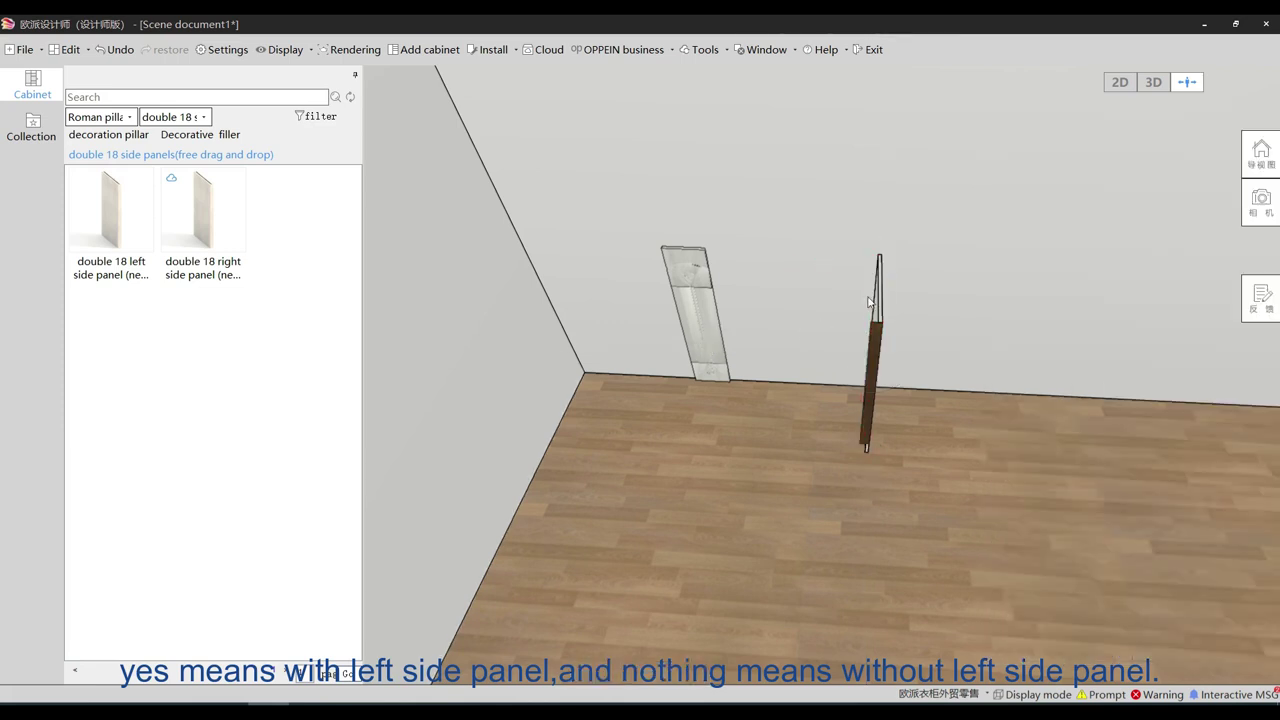
# Set the double 18 panel's left board option (CBSELECT) back to Yes
pyautogui.click(879, 310)
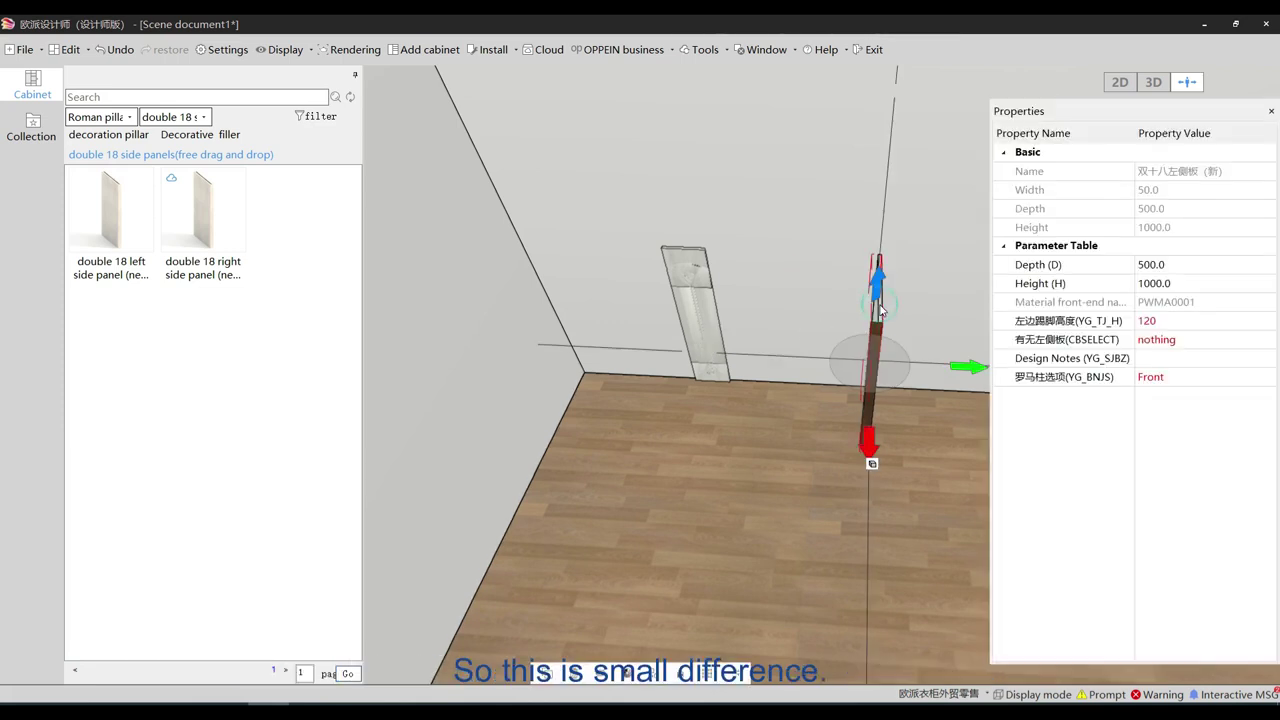
pyautogui.click(1265, 341)
pyautogui.click(1229, 375)
pyautogui.click(762, 457)
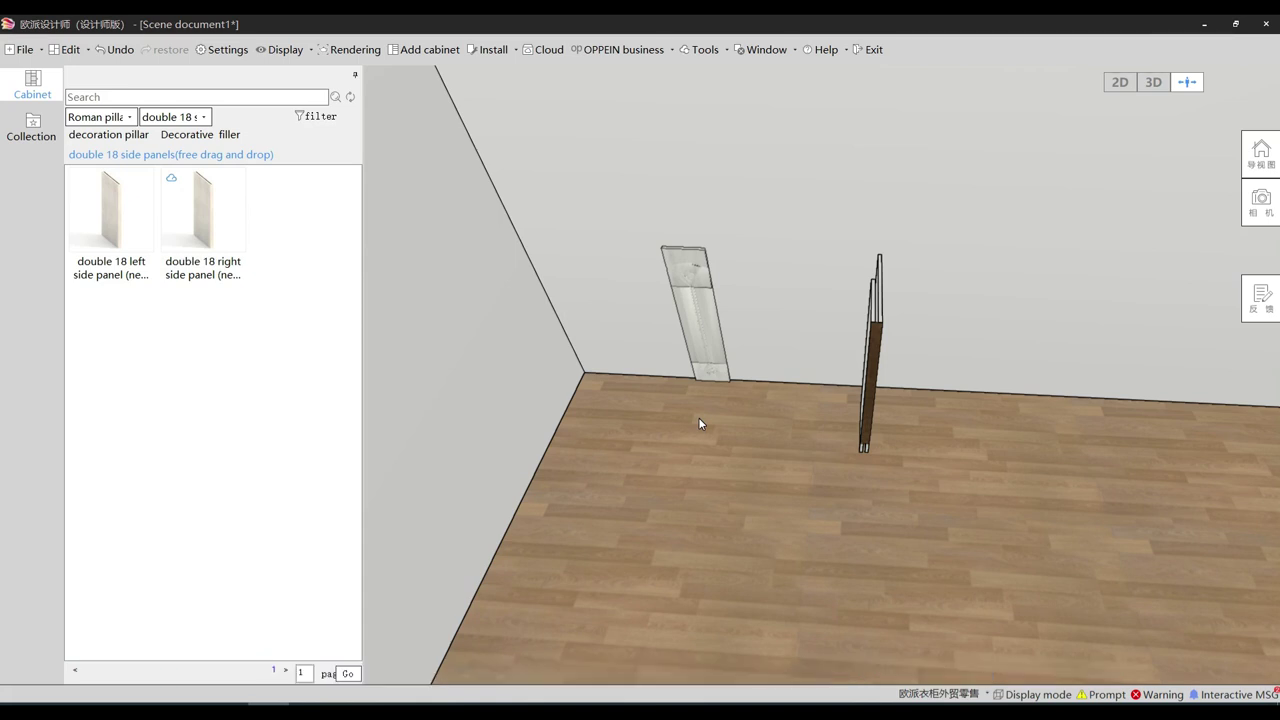
# Place a single-row high cabinet from the basic cabinet library against the back wall beside the double 18 panel
pyautogui.click(130, 118)
pyautogui.click(100, 131)
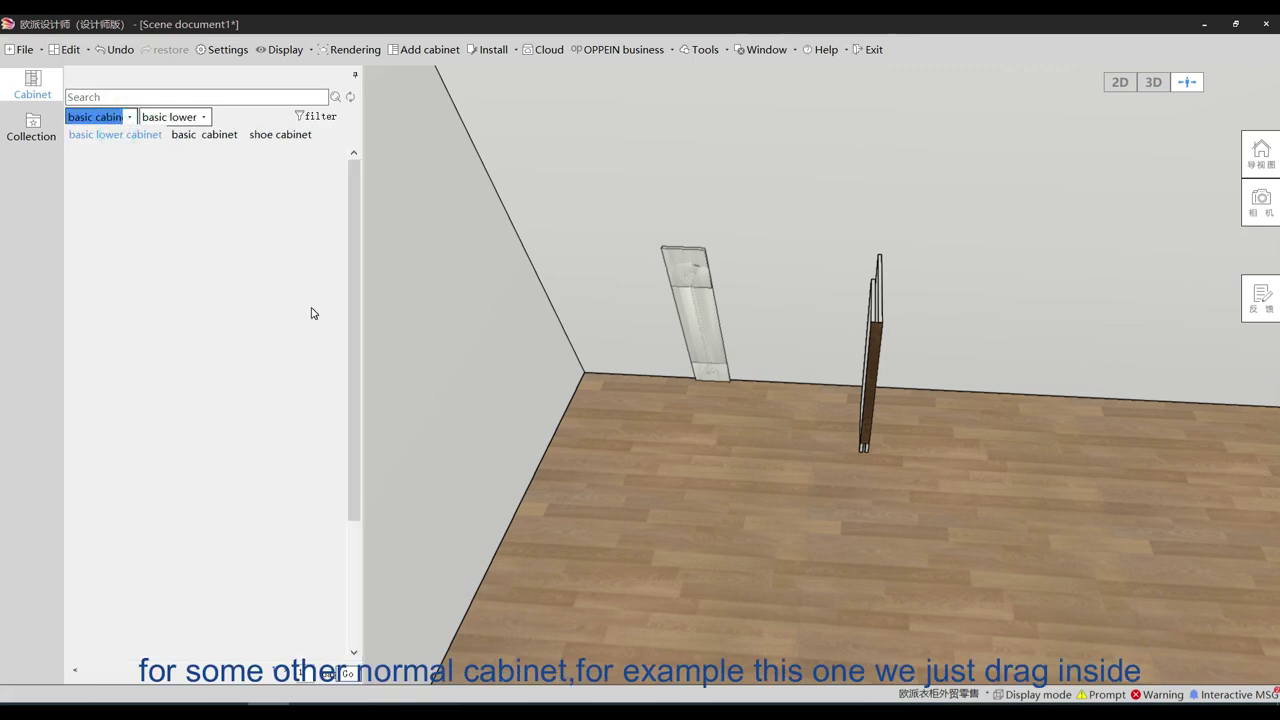
pyautogui.moveTo(190, 200); pyautogui.dragTo(959, 374)
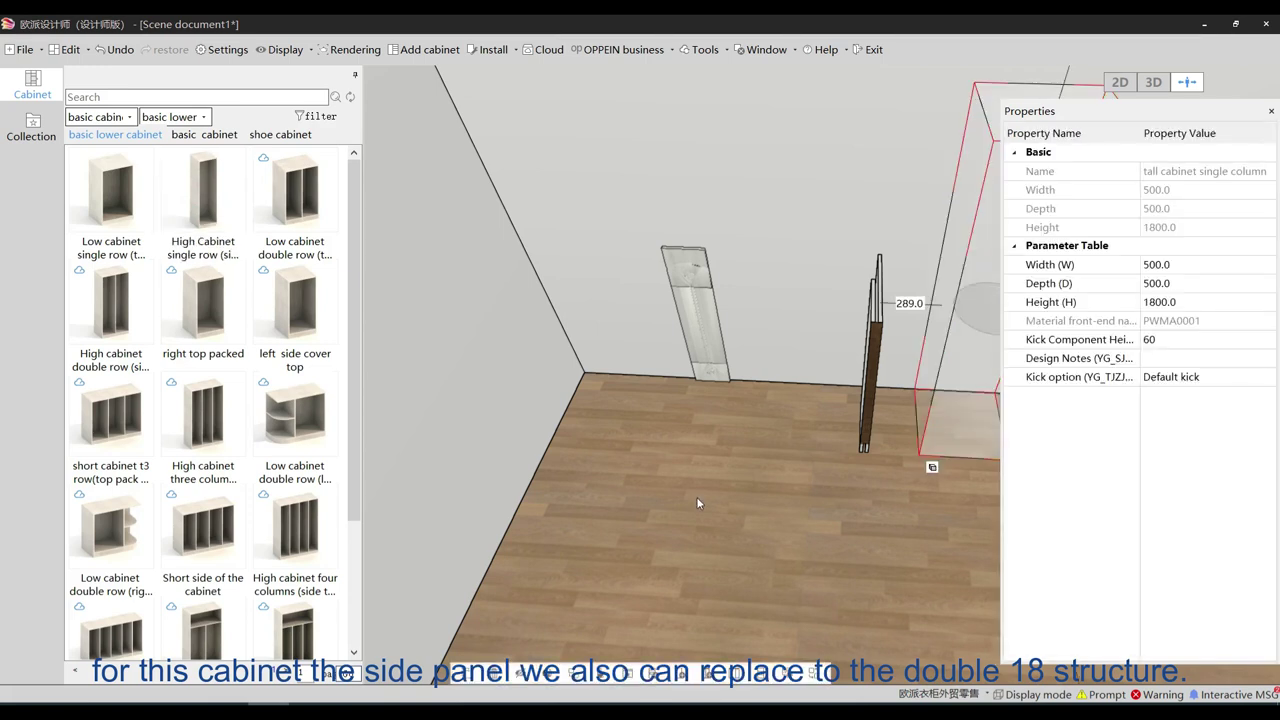
# Replace the high cabinet's left side panel with the double 18 panel 双十八左侧板（左侧板可分段）
pyautogui.moveTo(677, 508); pyautogui.dragTo(810, 497, button='middle')
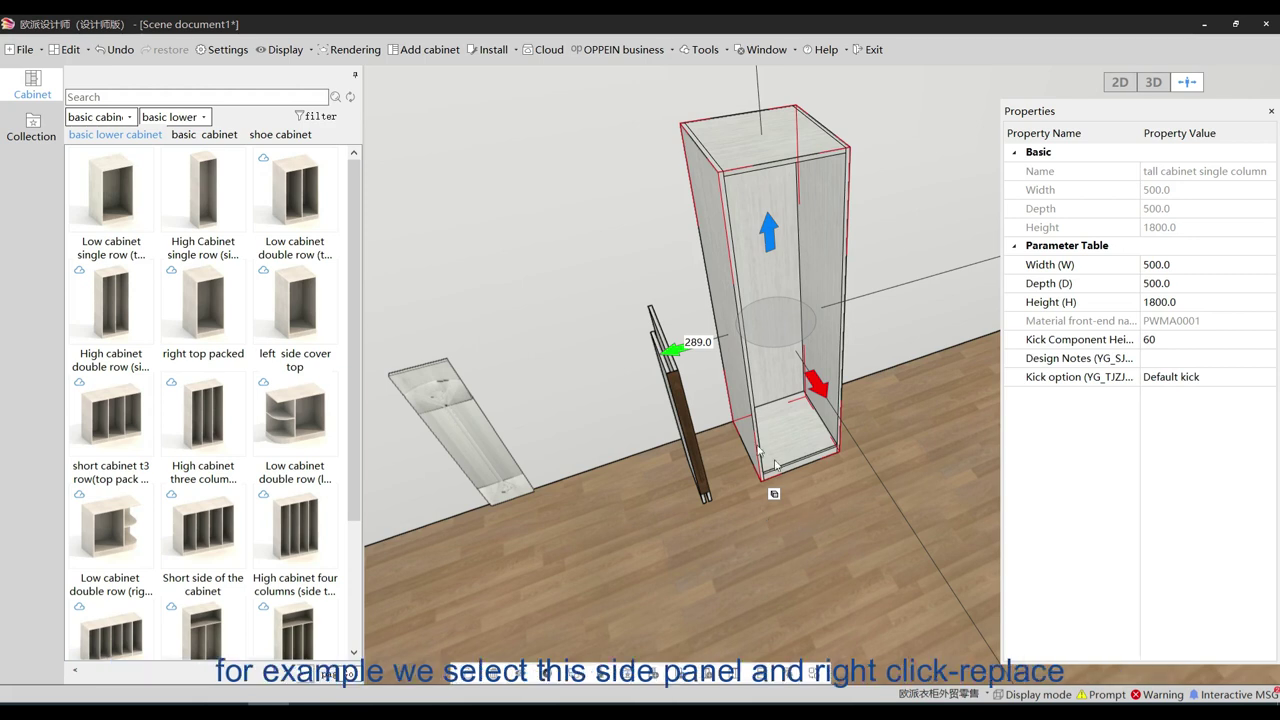
pyautogui.click(722, 278)
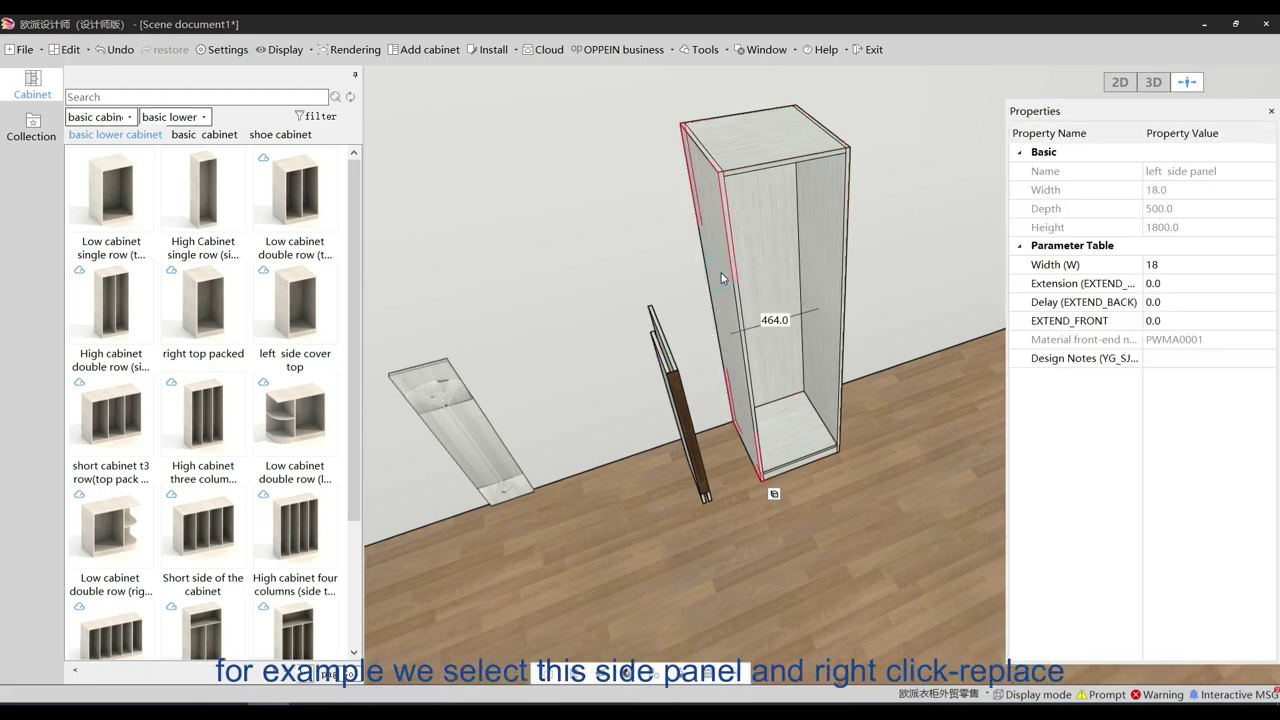
pyautogui.rightClick(722, 278)
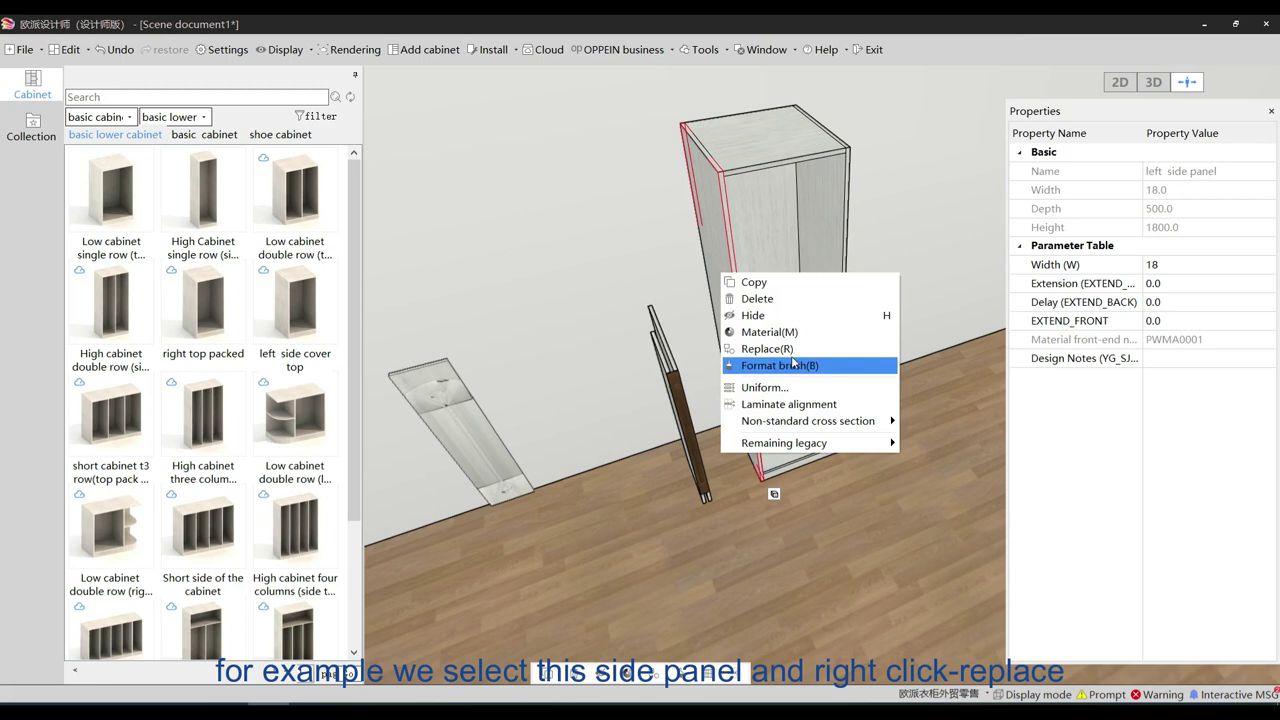
pyautogui.click(792, 356)
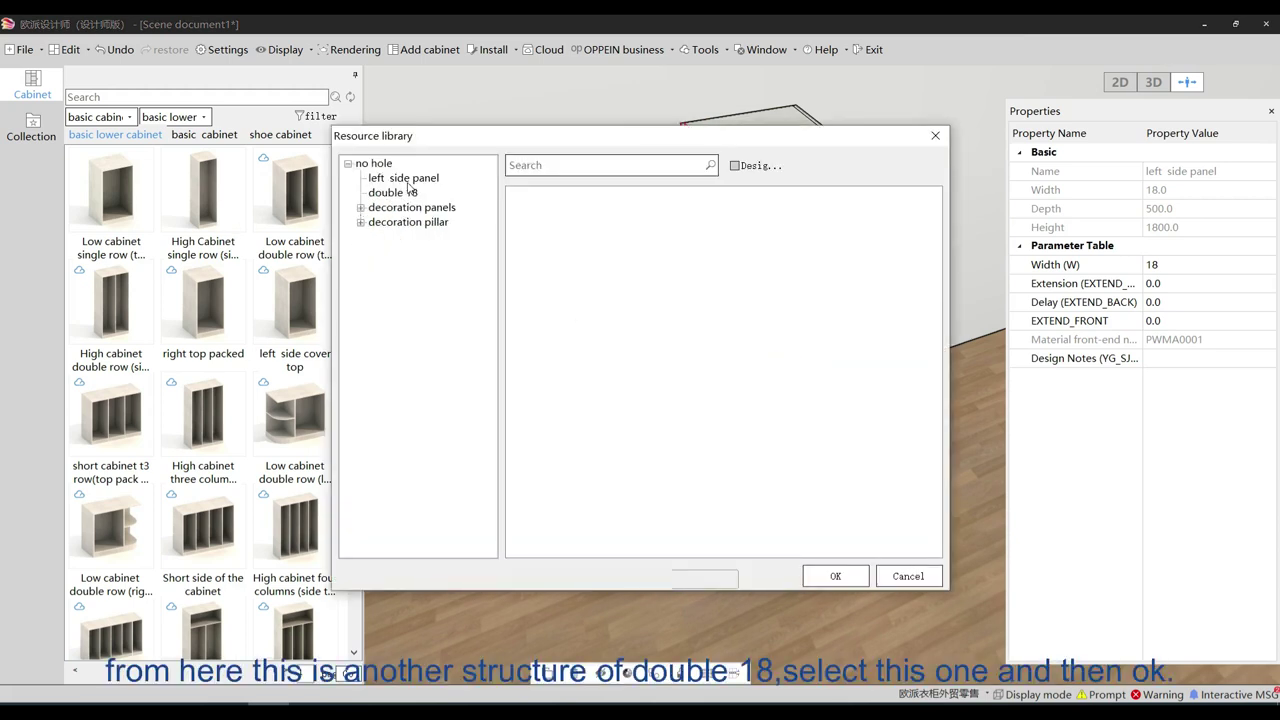
pyautogui.click(403, 196)
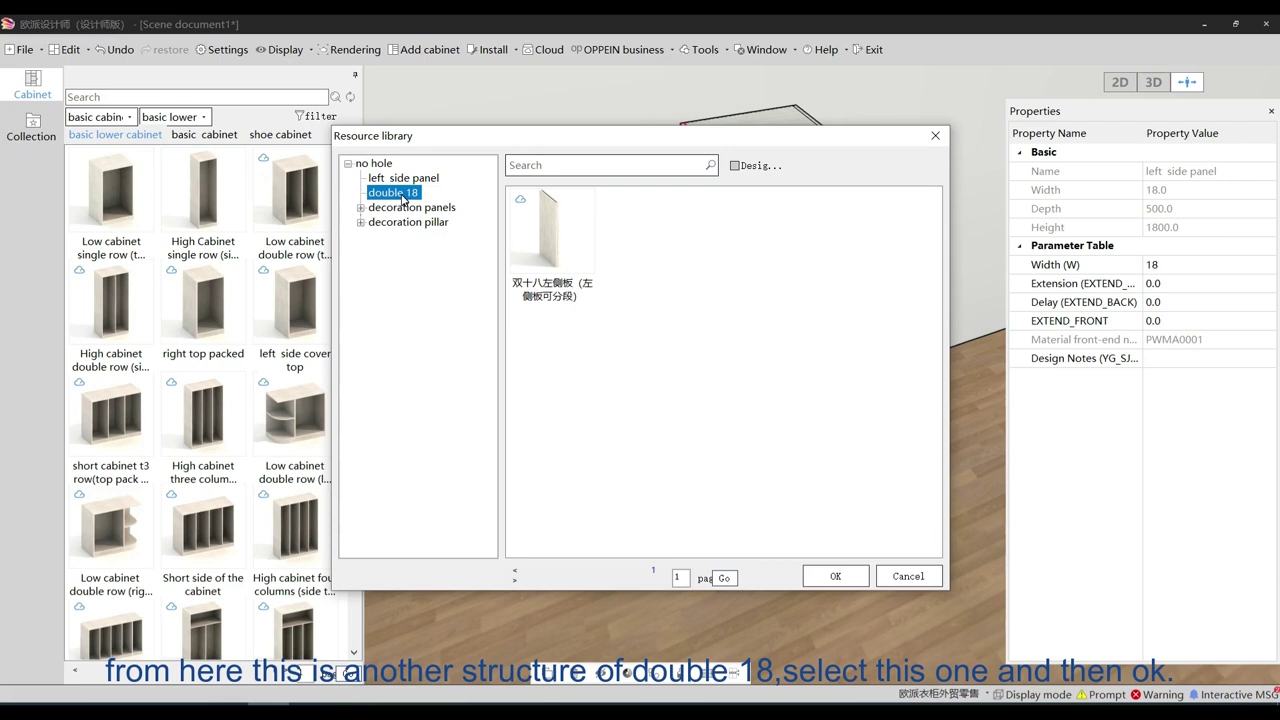
pyautogui.click(552, 240)
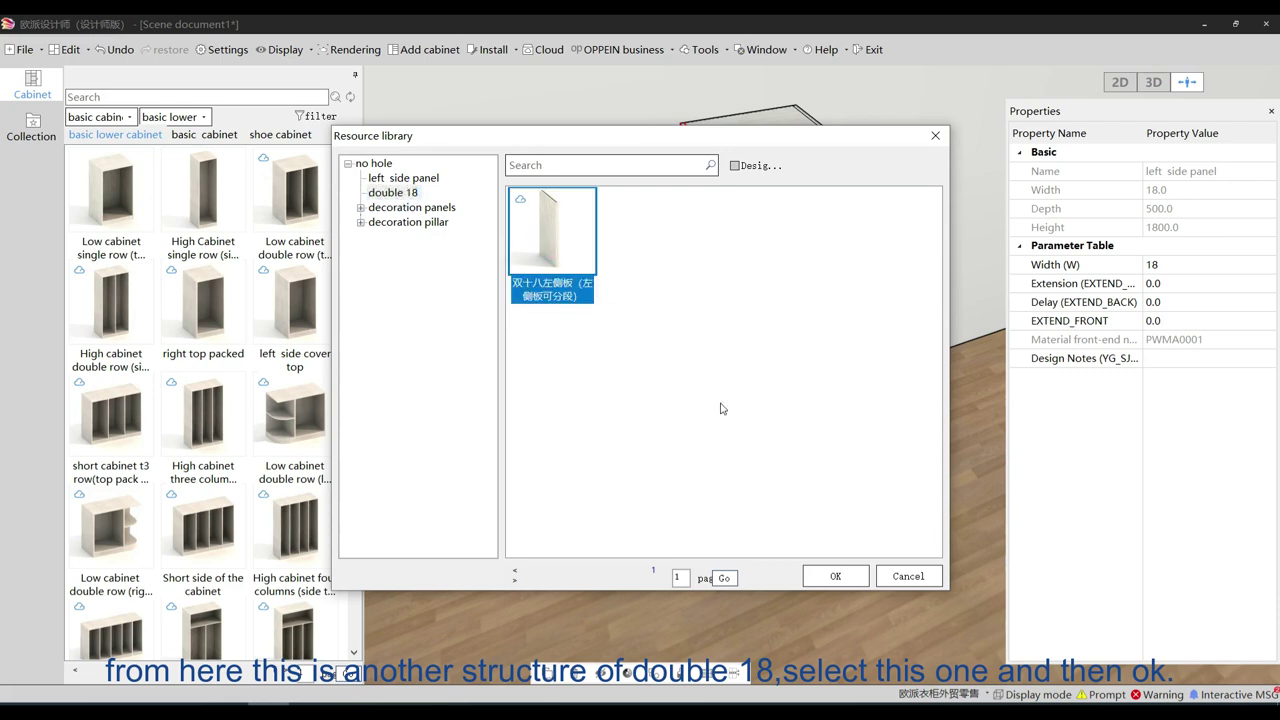
pyautogui.click(832, 575)
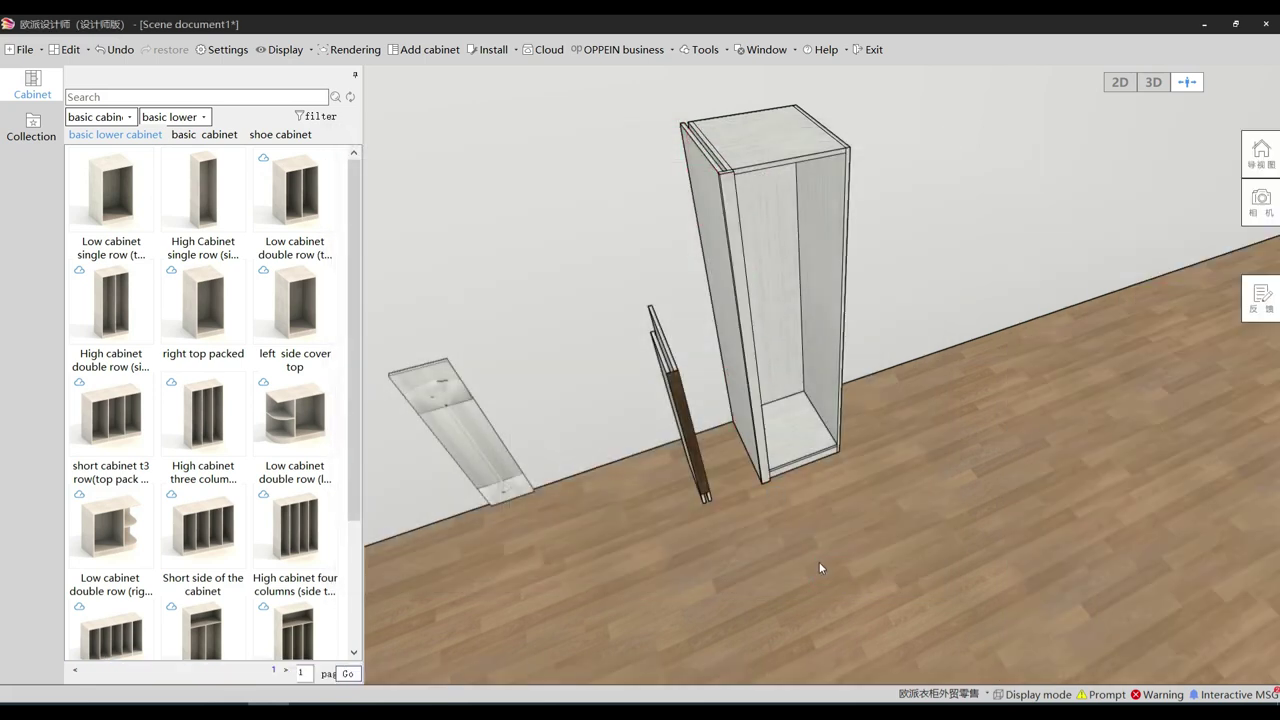
# Replace the front filler of the cabinet's double 18 left side with a PVC decorative filler
pyautogui.click(729, 192)
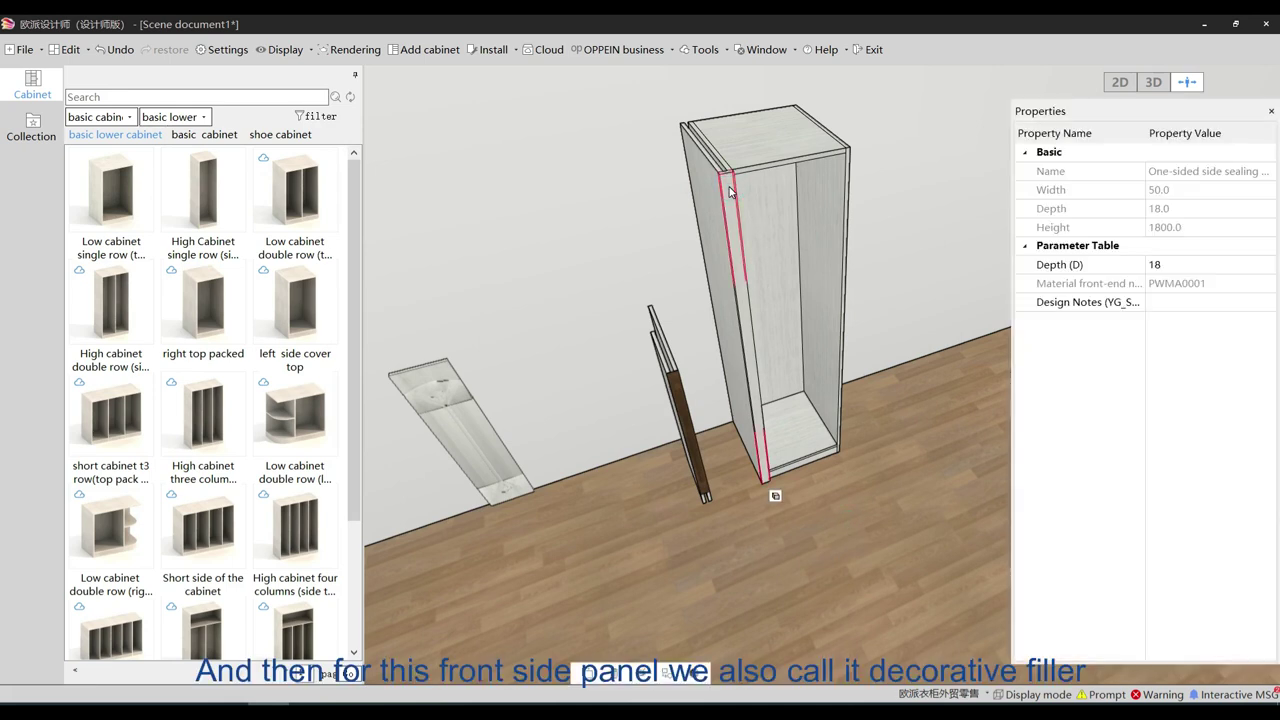
pyautogui.rightClick(730, 190)
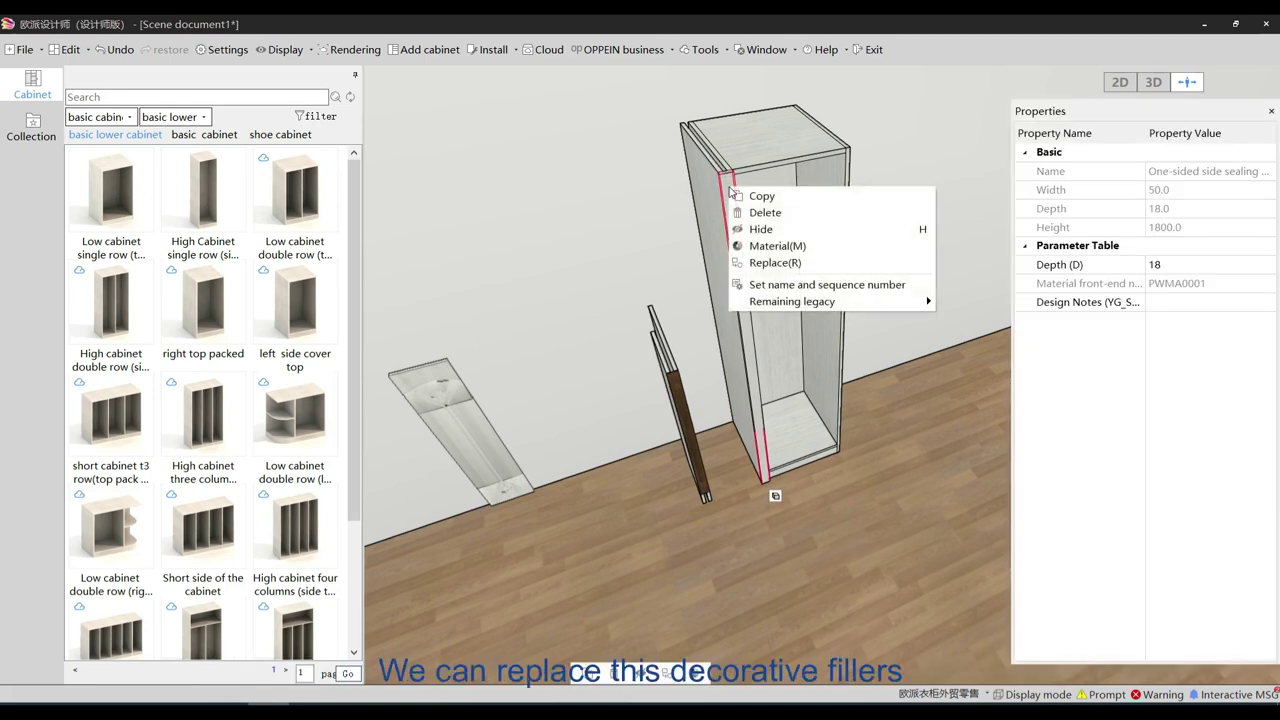
pyautogui.click(778, 263)
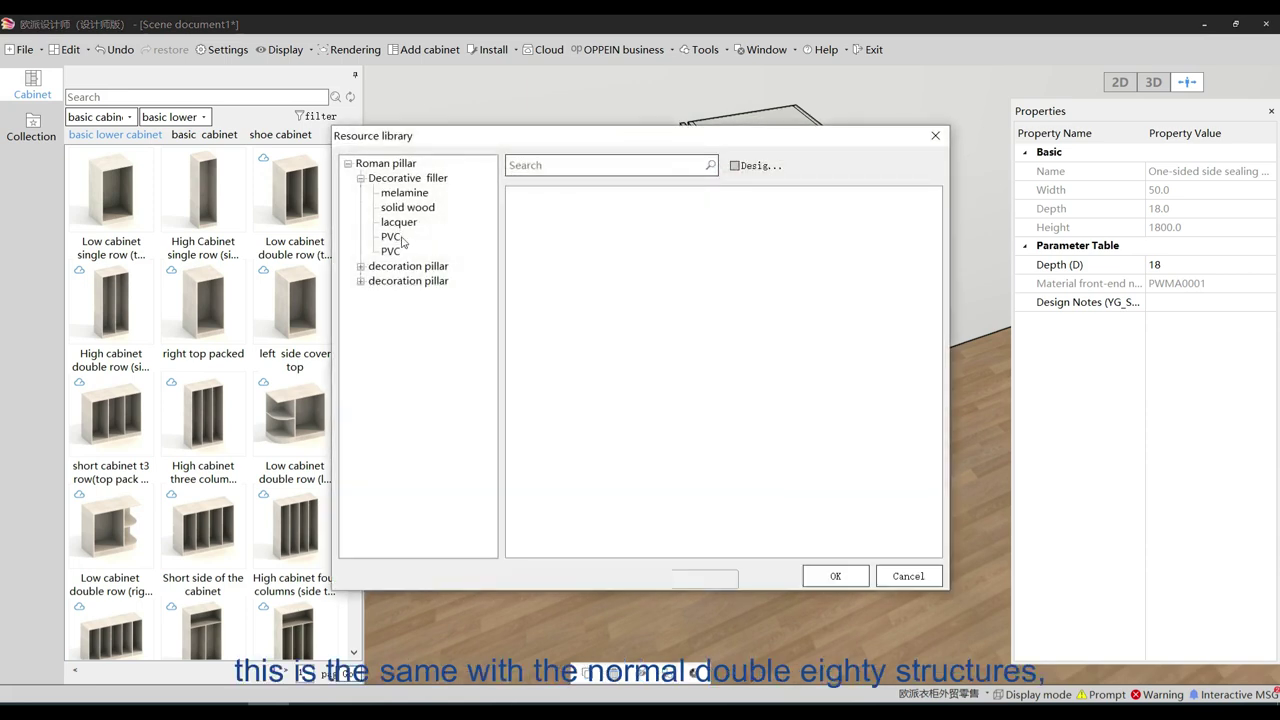
pyautogui.click(390, 236)
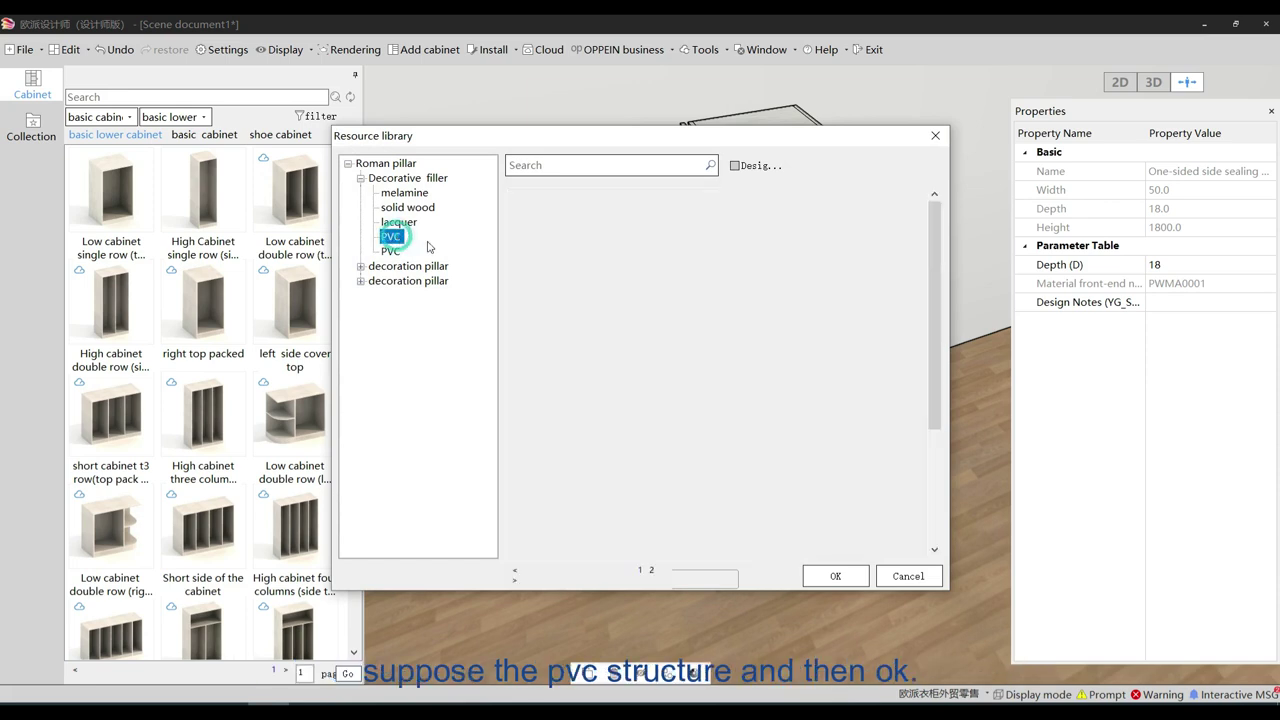
pyautogui.click(826, 575)
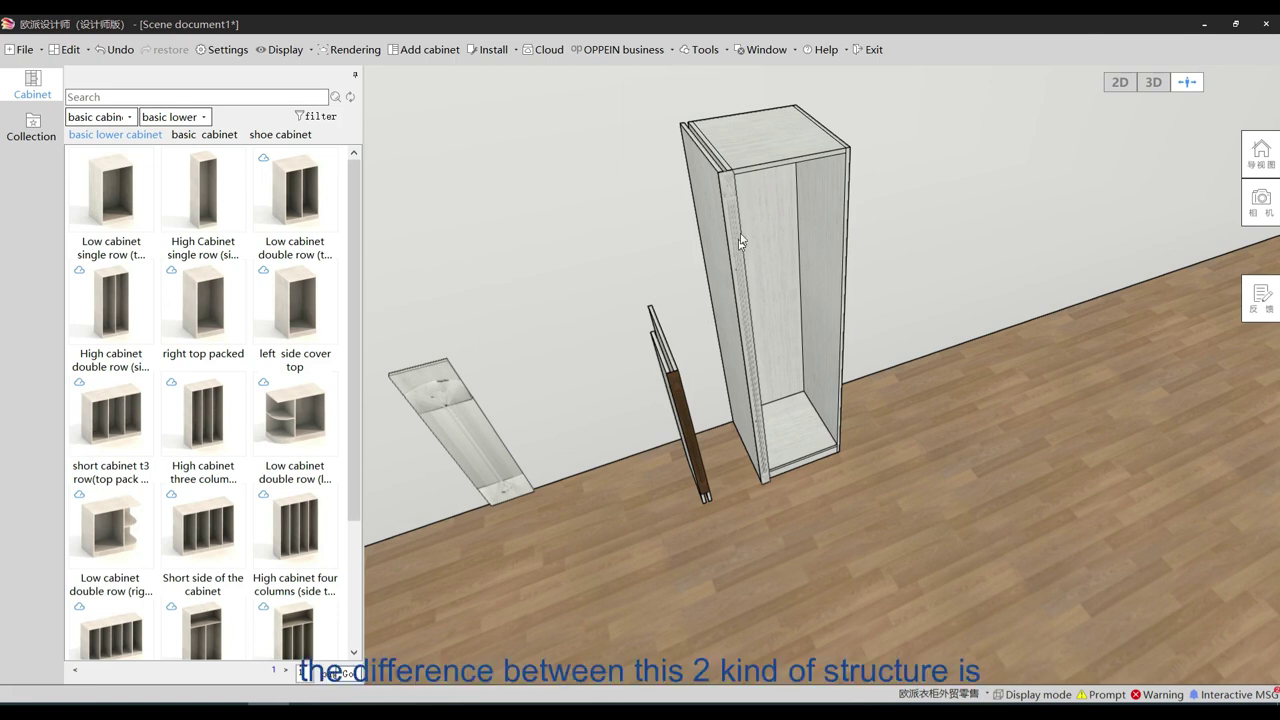
# Show the free-placement double 18 side panels in the Roman pillar library for comparison
pyautogui.click(97, 117)
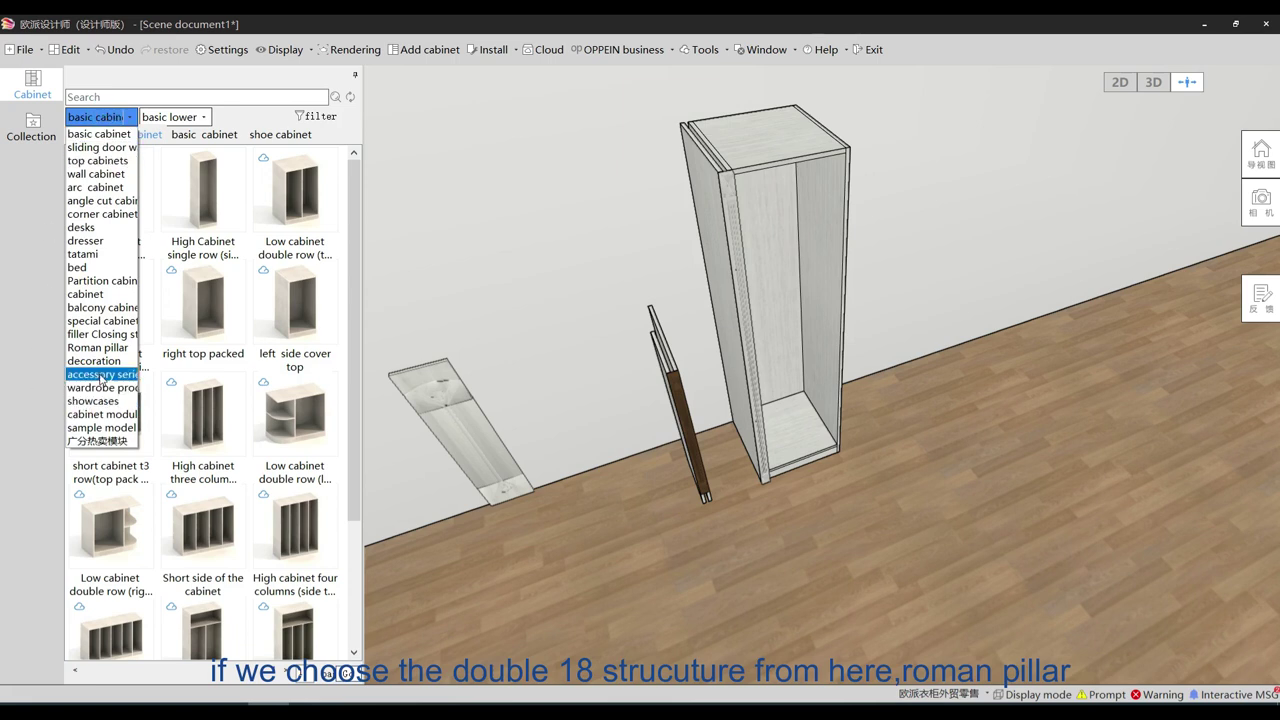
pyautogui.click(103, 348)
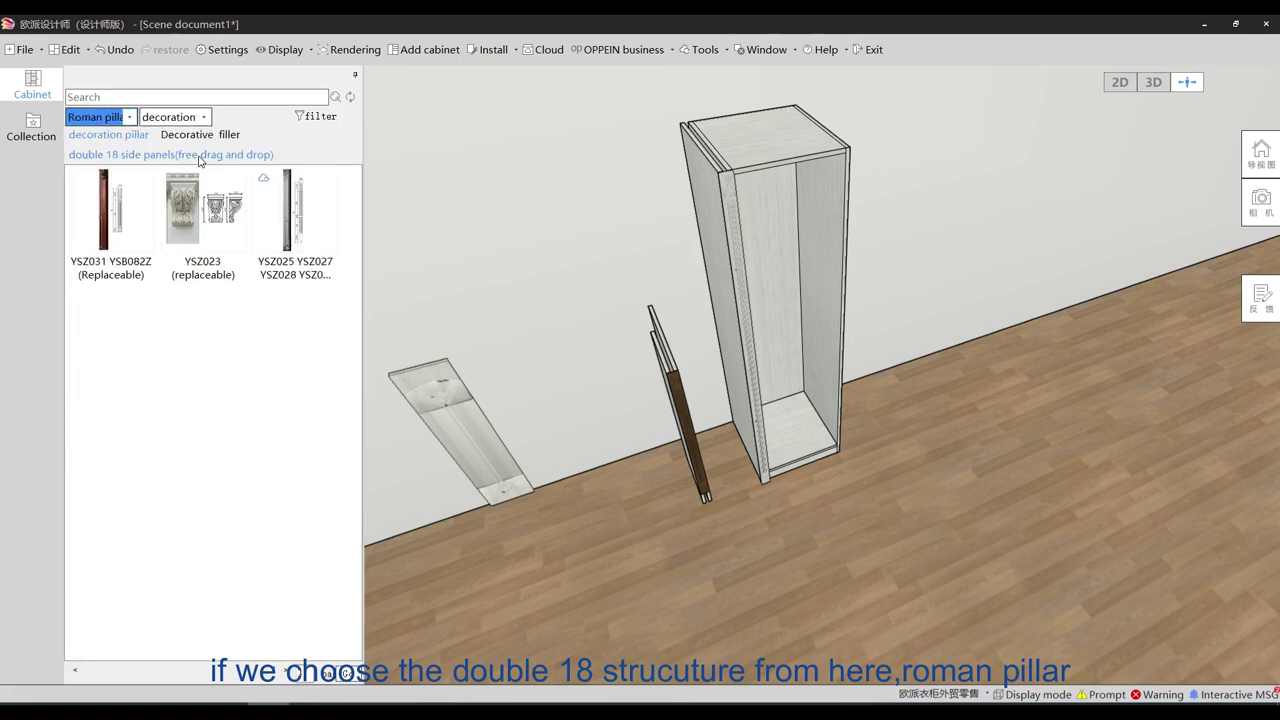
pyautogui.click(194, 154)
pyautogui.moveTo(110, 230)
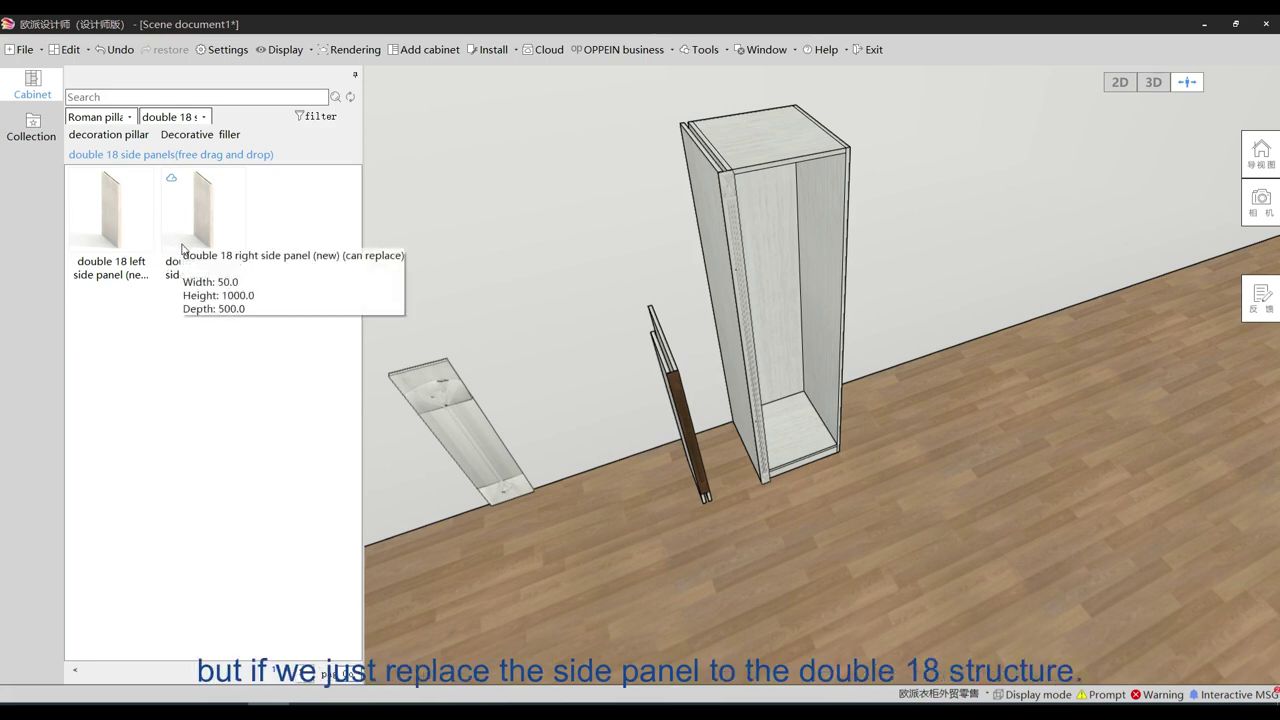
pyautogui.click(825, 230)
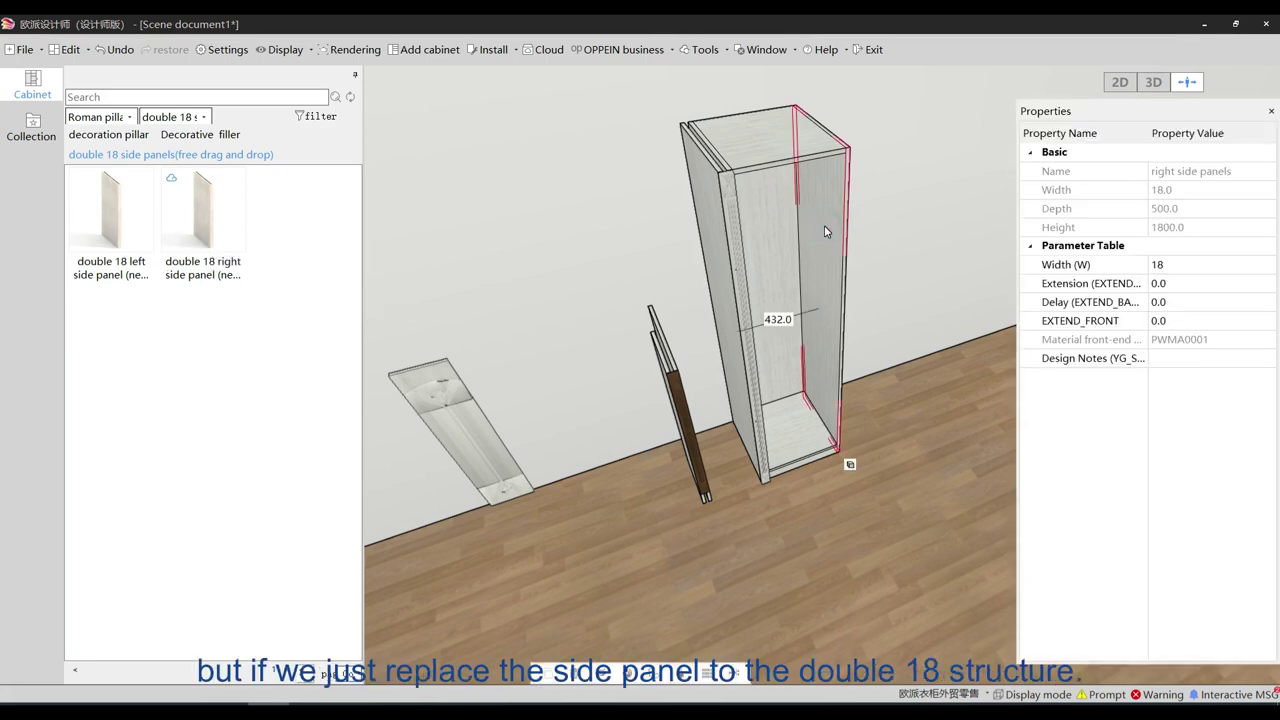
pyautogui.rightClick(825, 230)
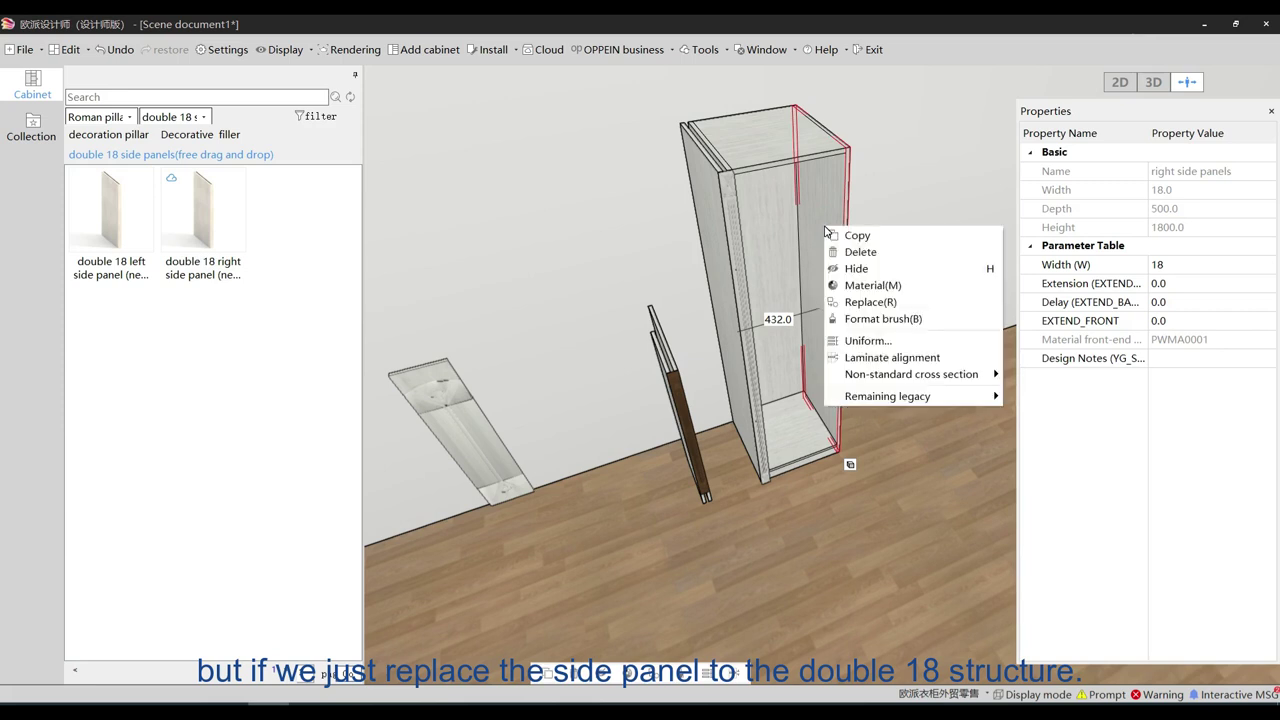
pyautogui.click(645, 188)
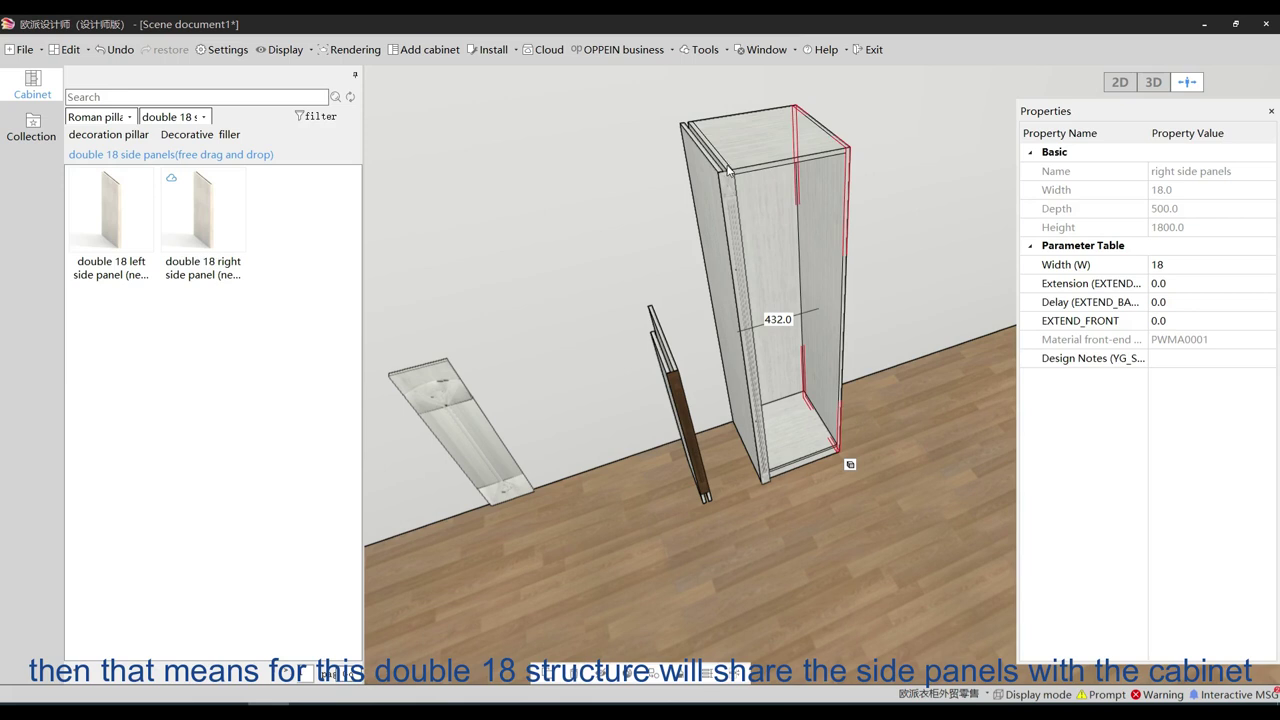
pyautogui.click(646, 205)
# Examine from above the inner board that the double 18 structure shares with the high cabinet
pyautogui.scroll(5, 646, 208)
pyautogui.moveTo(658, 338); pyautogui.dragTo(676, 515, button='middle')
pyautogui.click(702, 321)
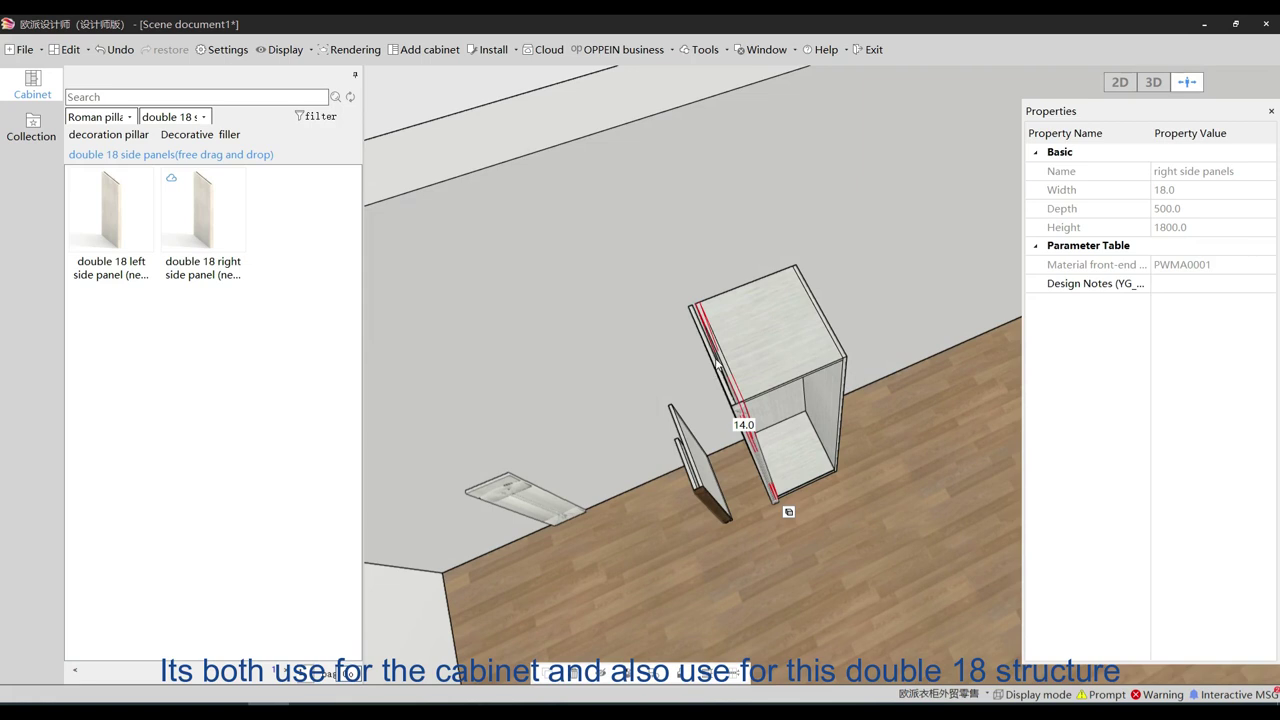
pyautogui.click(608, 359)
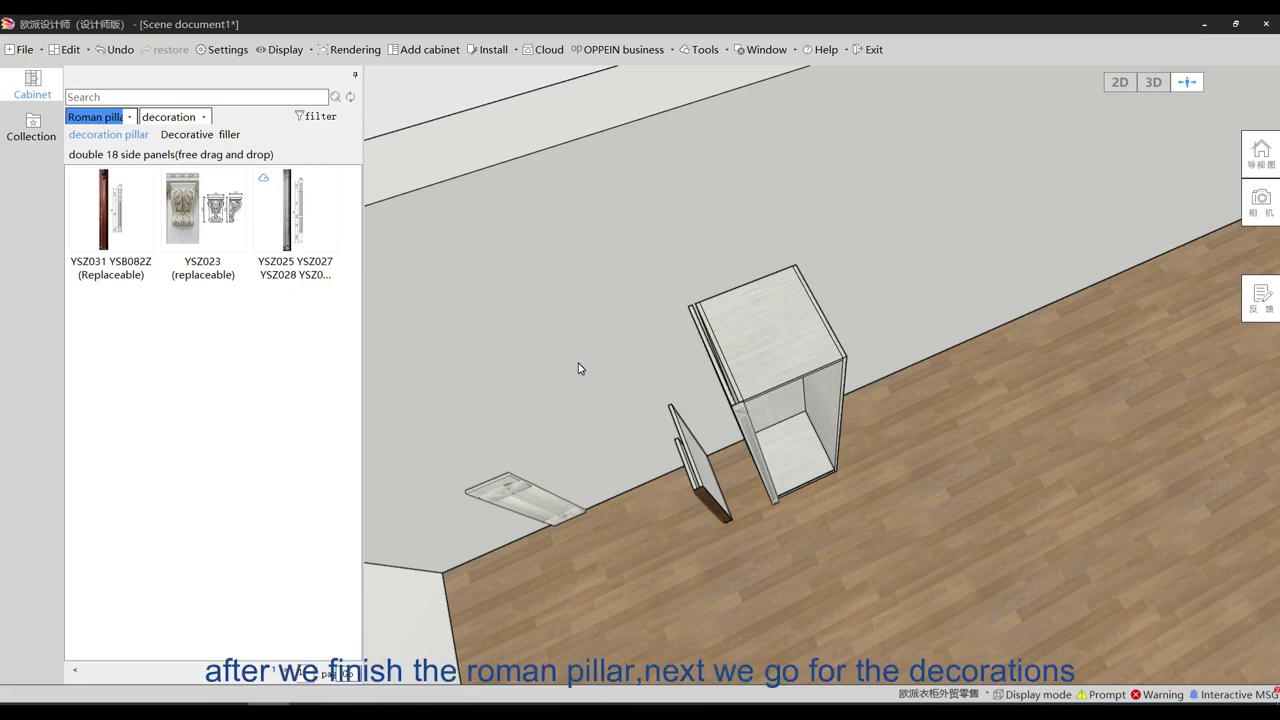
# List the lacquer threshold panels in the decoration library and examine the sizes of YSM054 and YSM053
pyautogui.click(129, 117)
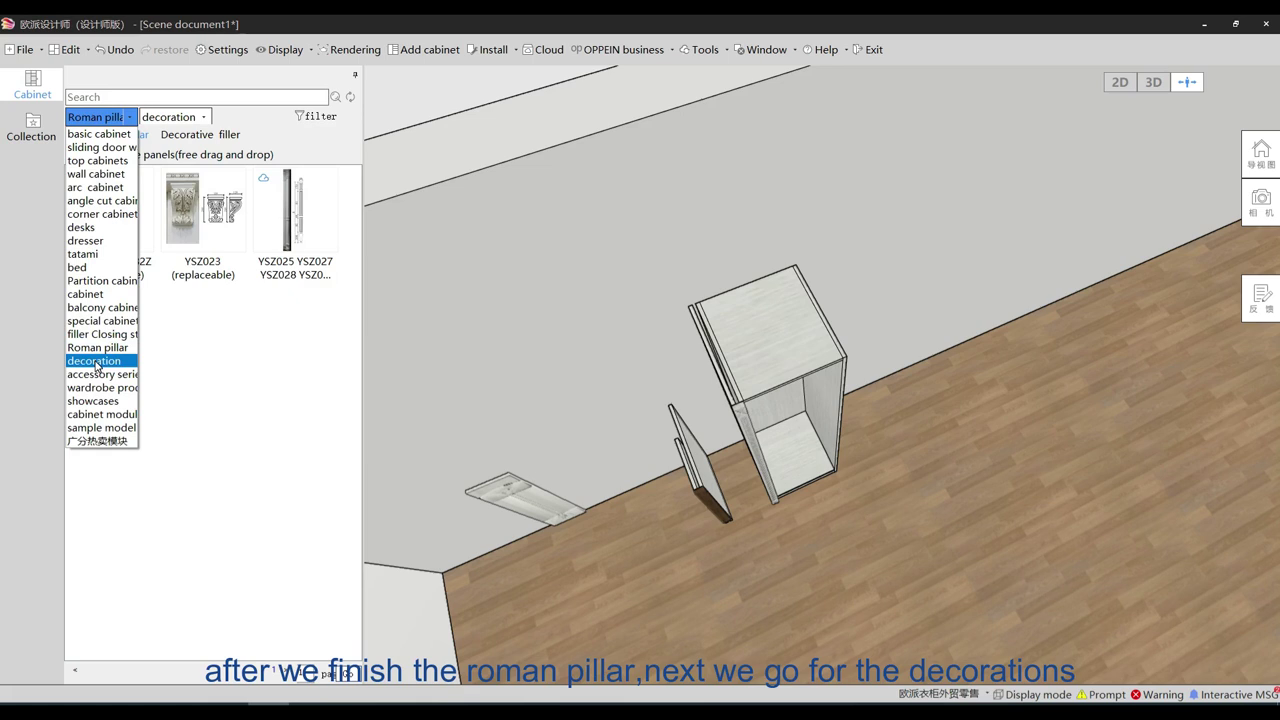
pyautogui.click(96, 363)
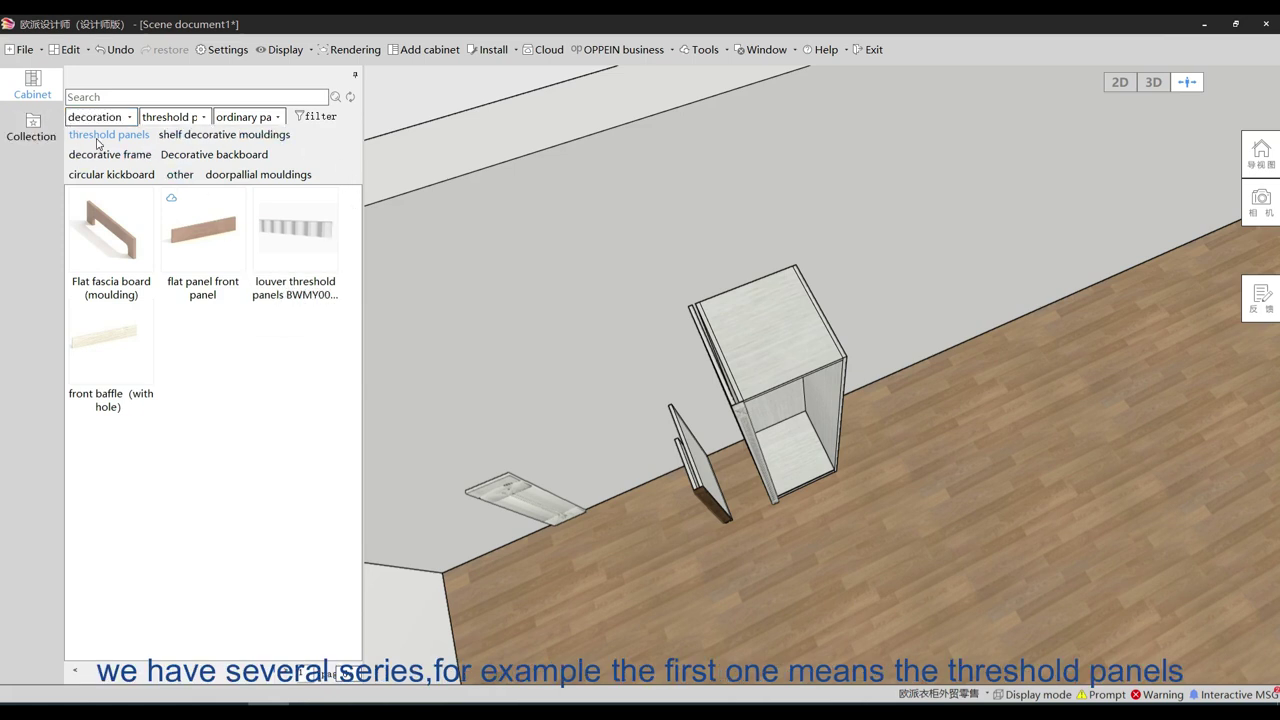
pyautogui.click(279, 117)
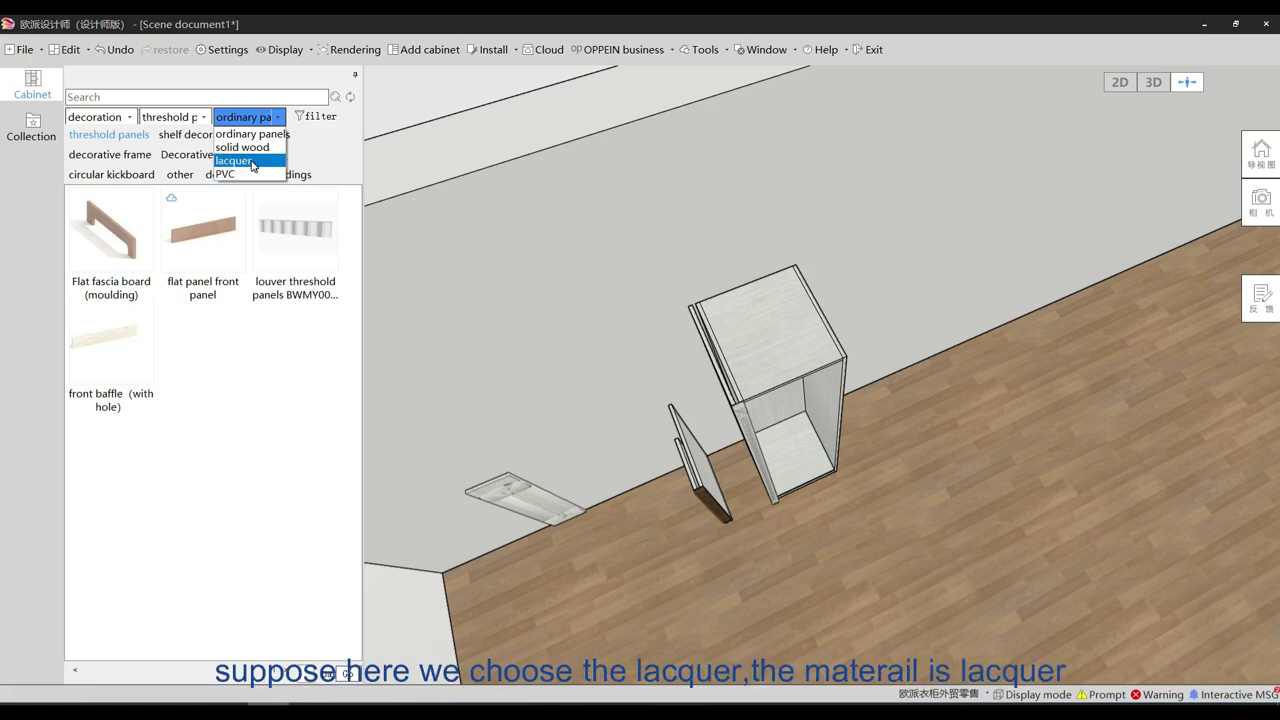
pyautogui.click(253, 164)
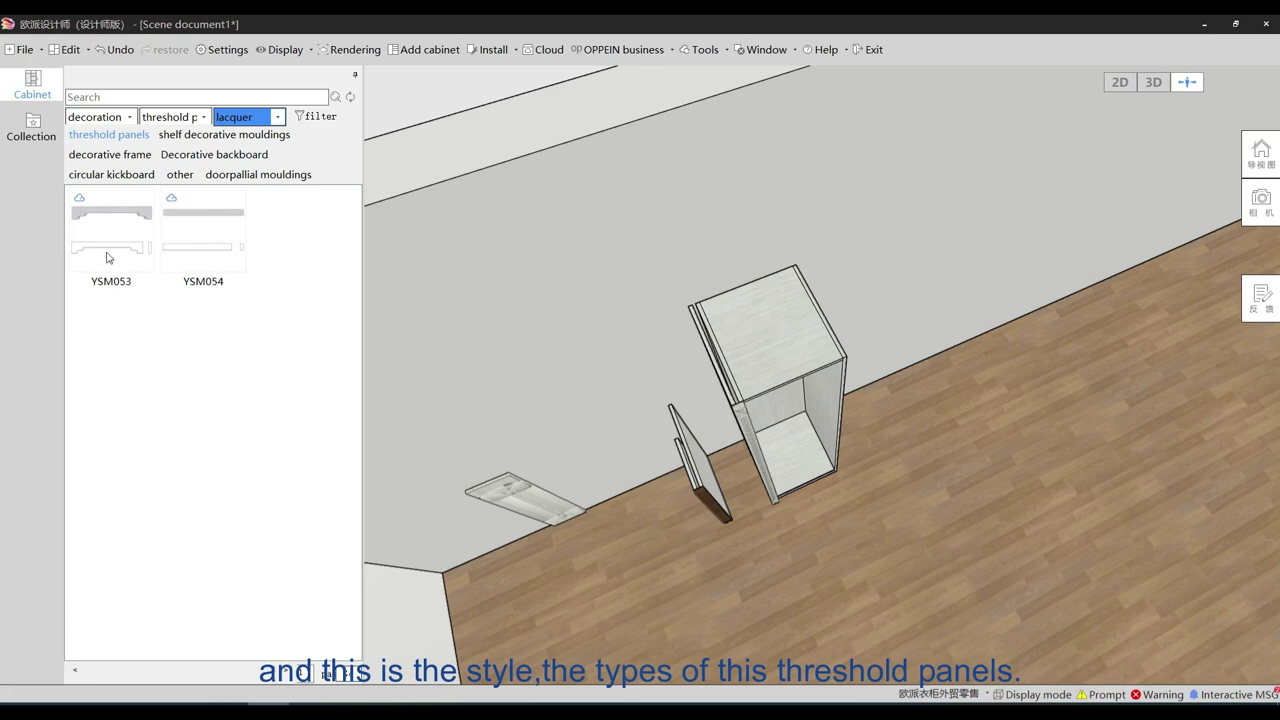
pyautogui.moveTo(187, 276)
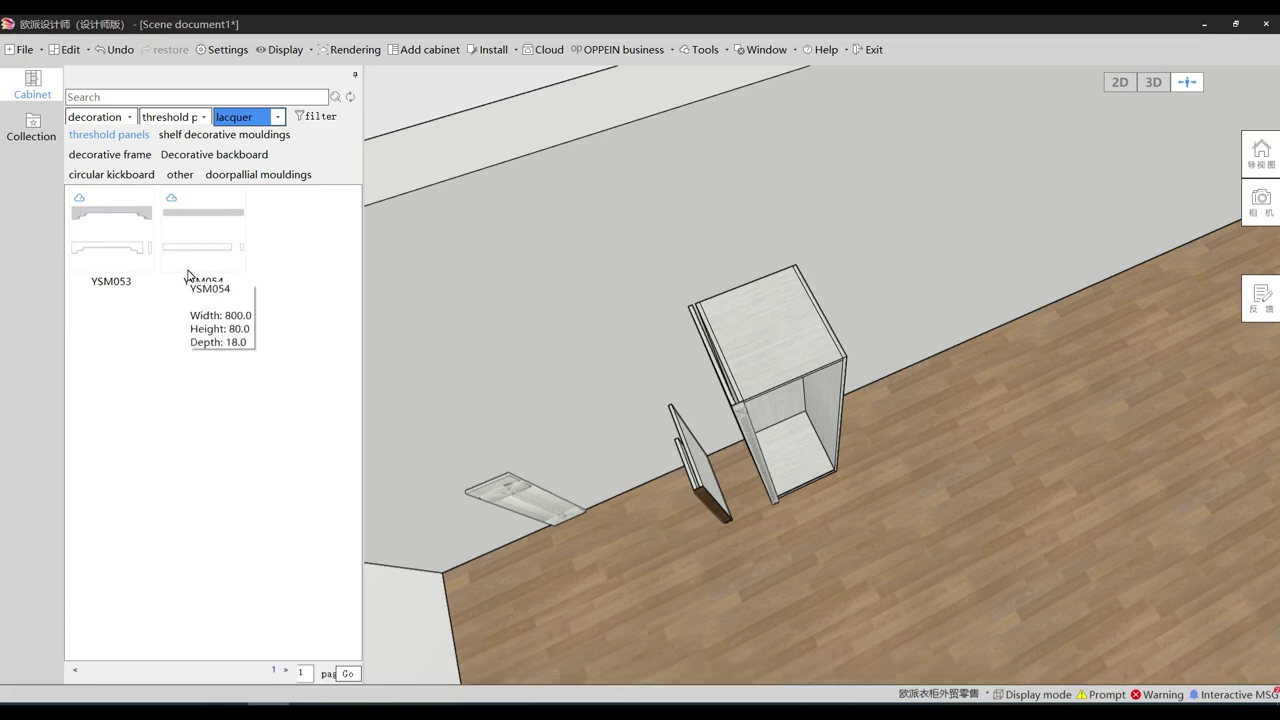
pyautogui.click(142, 236)
pyautogui.moveTo(152, 261)
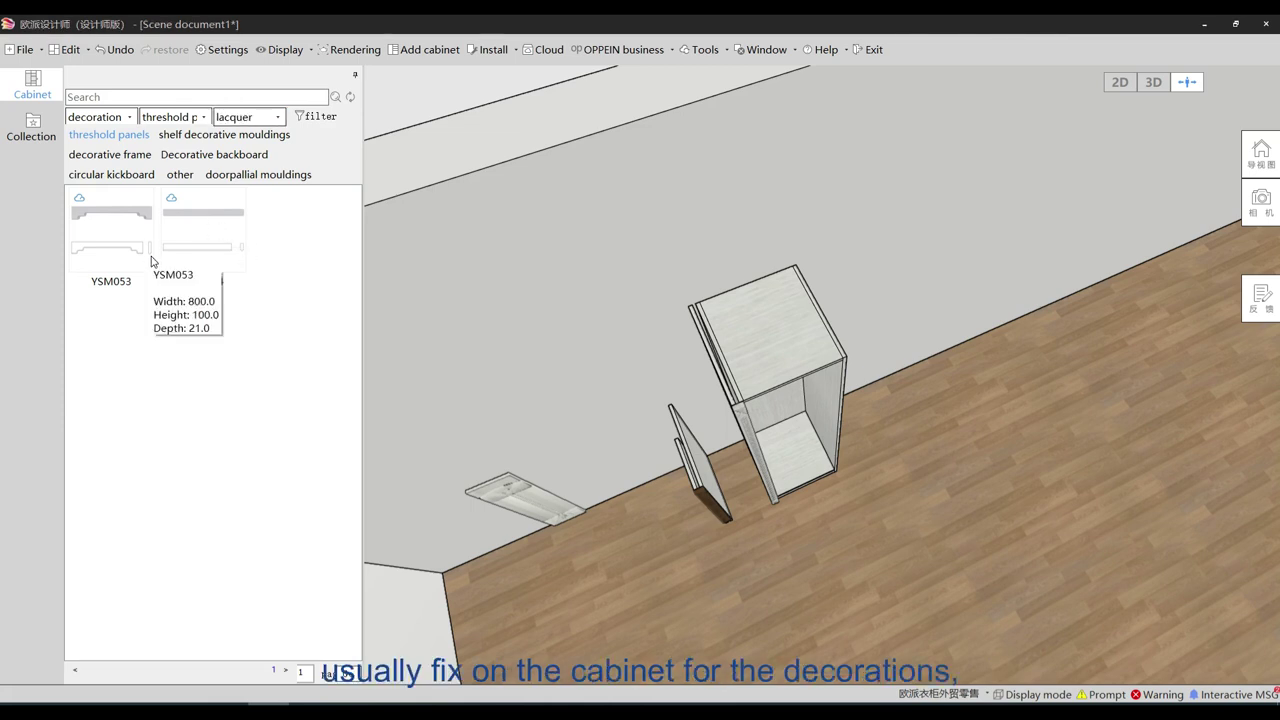
# Place a single-row low cabinet with top cover side from the basic cabinet library against the wall beside the high cabinet
pyautogui.click(100, 117)
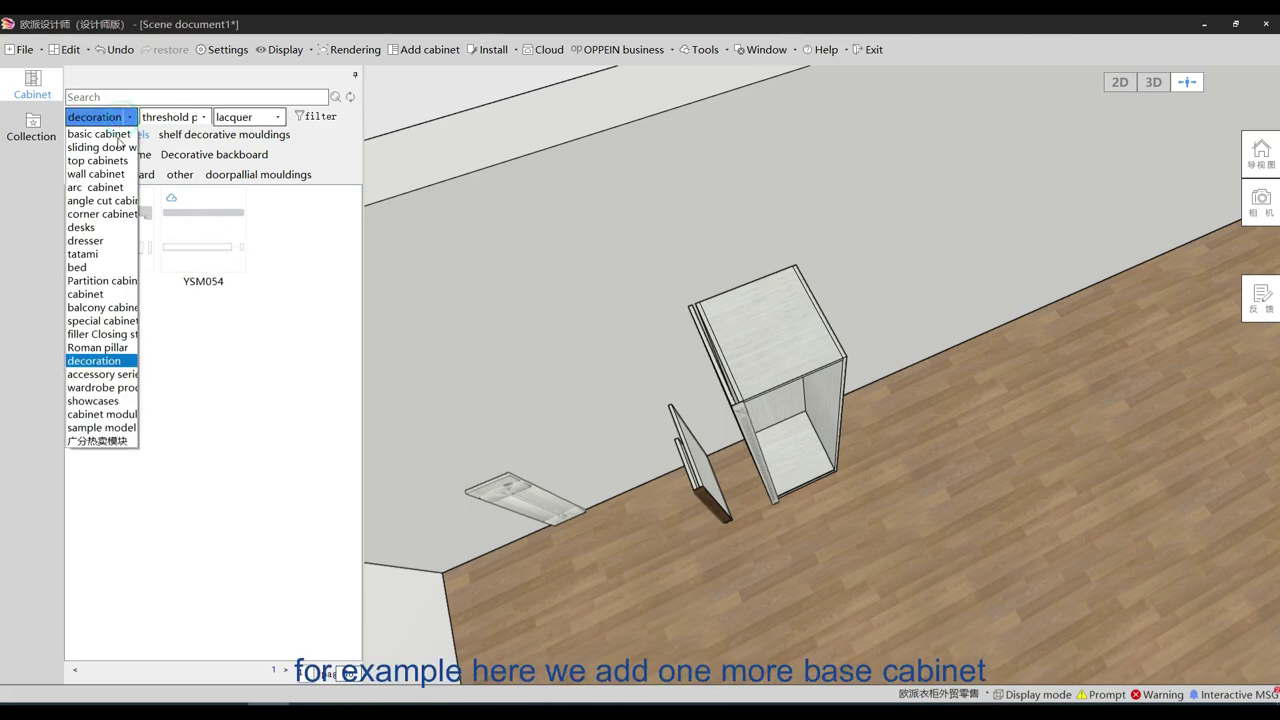
pyautogui.click(113, 136)
pyautogui.moveTo(903, 548); pyautogui.dragTo(685, 478, button='middle')
pyautogui.doubleClick(111, 195)
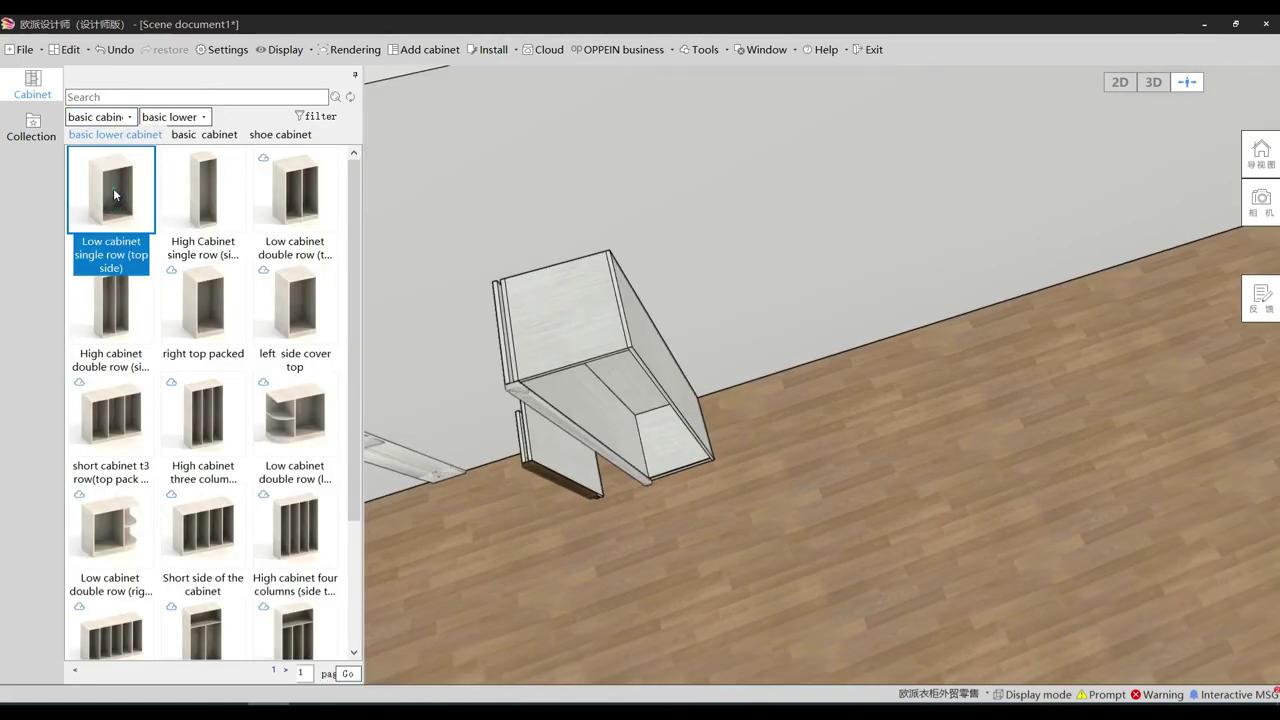
pyautogui.click(810, 385)
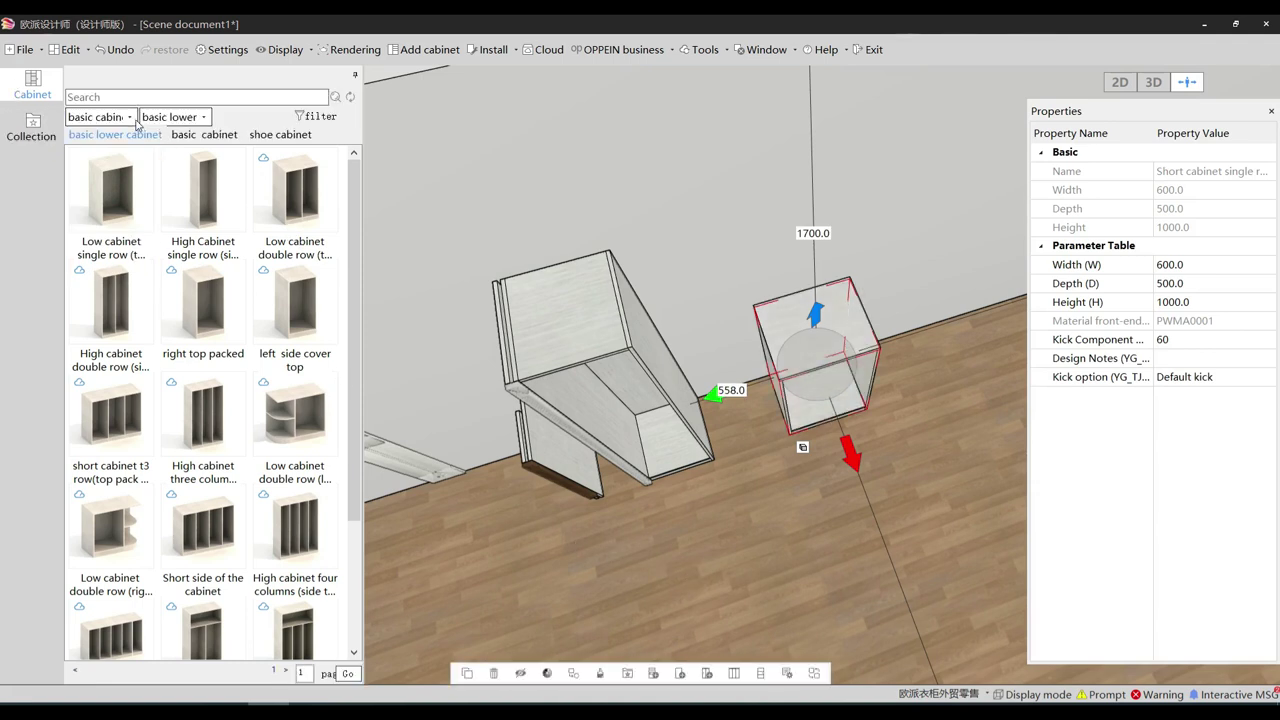
# List the lacquer threshold panels in the decoration library
pyautogui.click(125, 119)
pyautogui.click(96, 361)
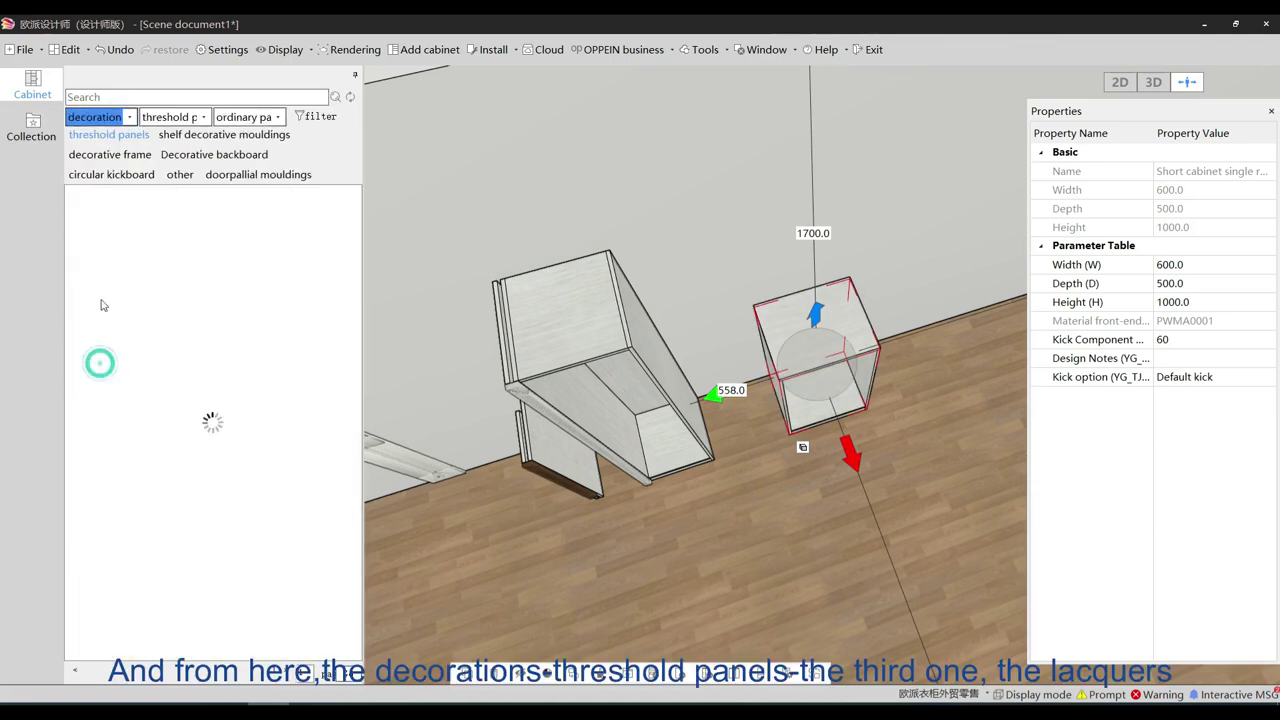
pyautogui.click(112, 135)
pyautogui.click(247, 117)
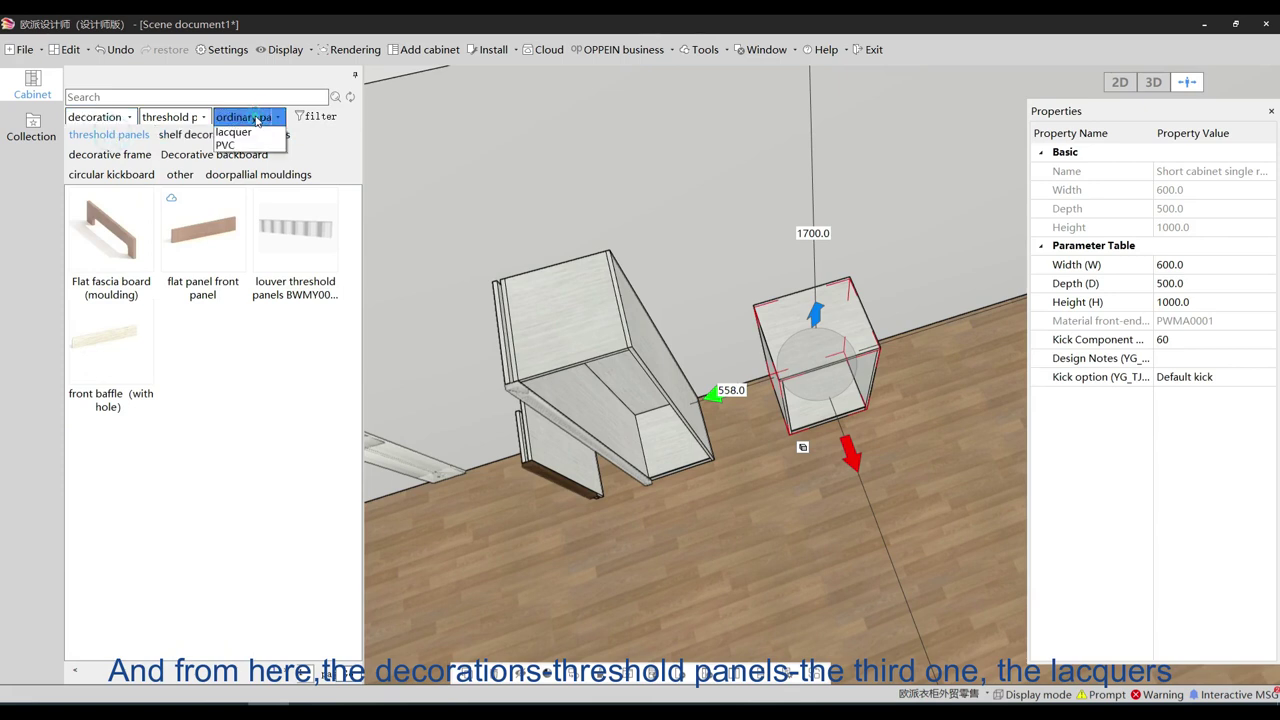
pyautogui.click(250, 161)
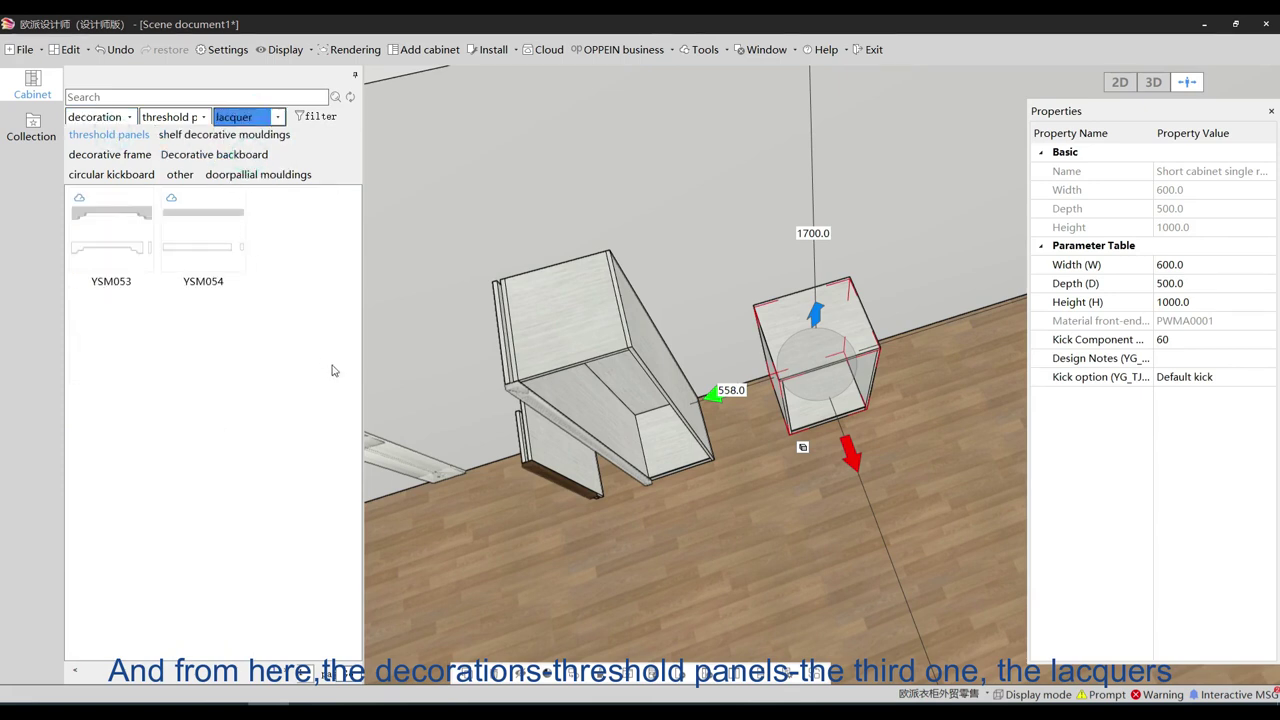
pyautogui.click(506, 560)
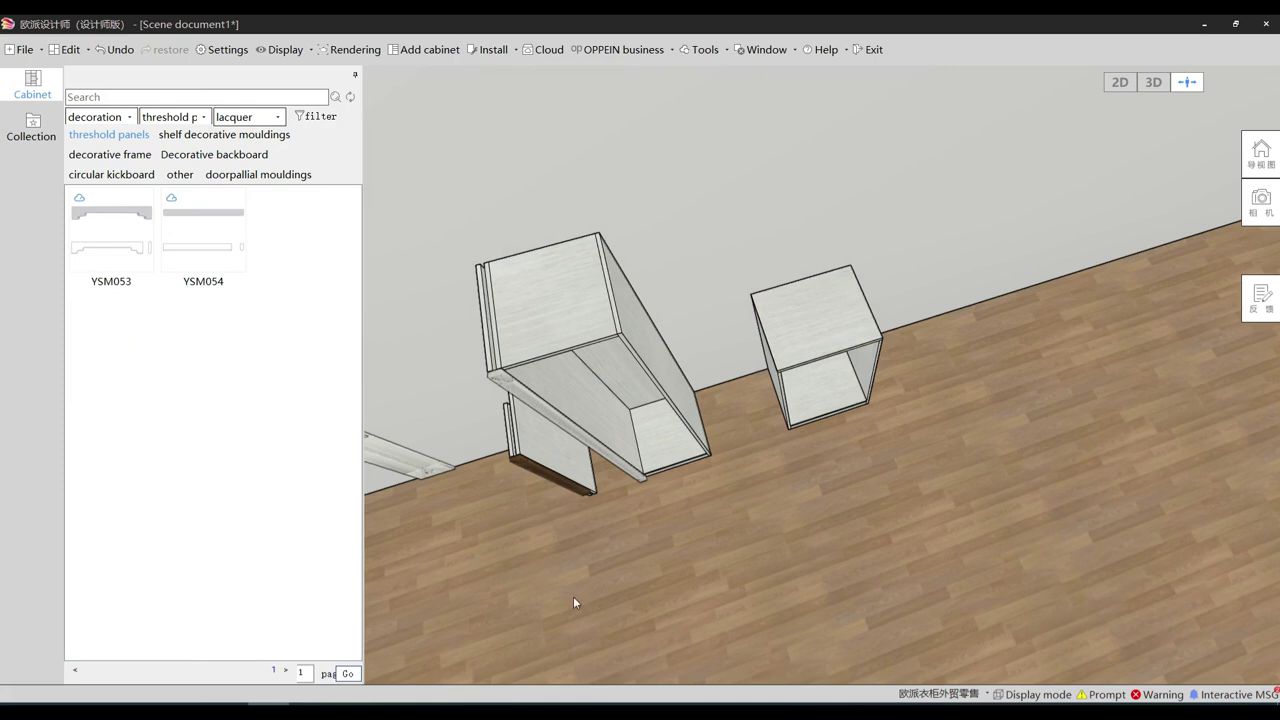
# Place threshold panel YSM053 inside the low cabinet and set its distance to the cabinet top to 0
pyautogui.scroll(3, 600, 600)
pyautogui.moveTo(678, 330); pyautogui.dragTo(678, 484, button='middle')
pyautogui.moveTo(686, 391)
pyautogui.mouseDown(button='middle')
pyautogui.moveTo(688, 422)
pyautogui.moveTo(692, 385)
pyautogui.mouseUp(button='middle')
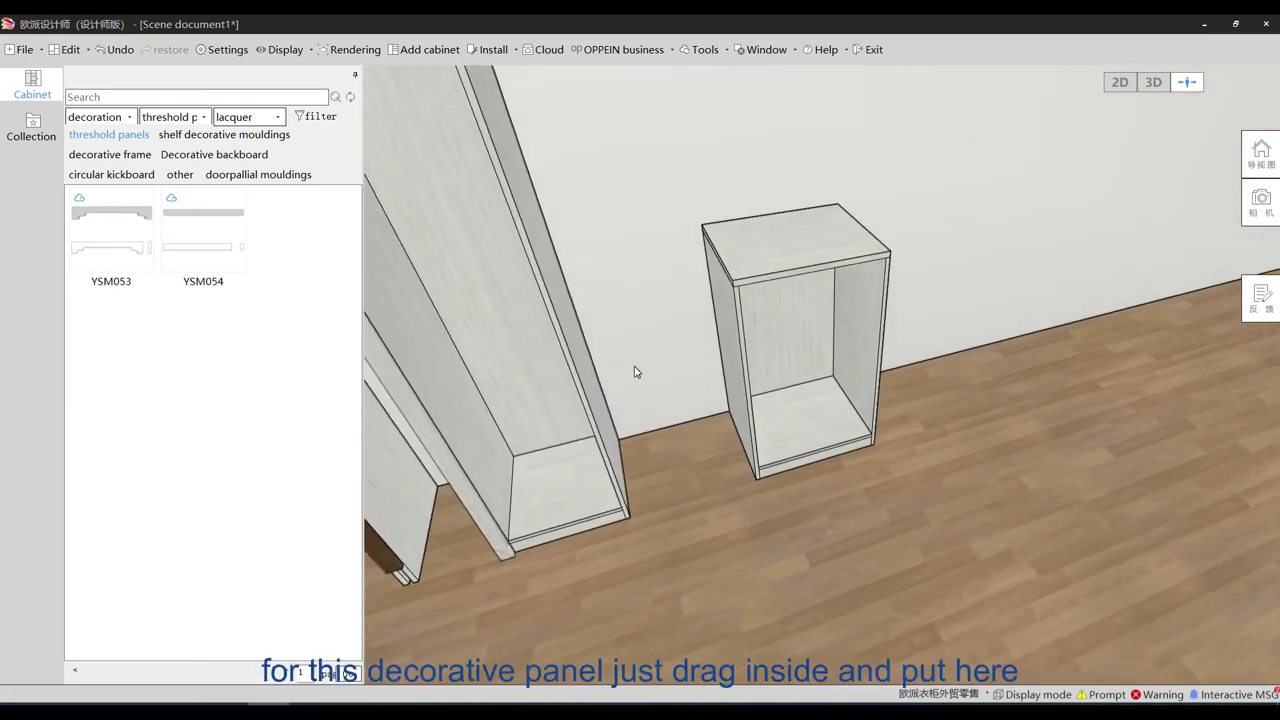
pyautogui.click(124, 223)
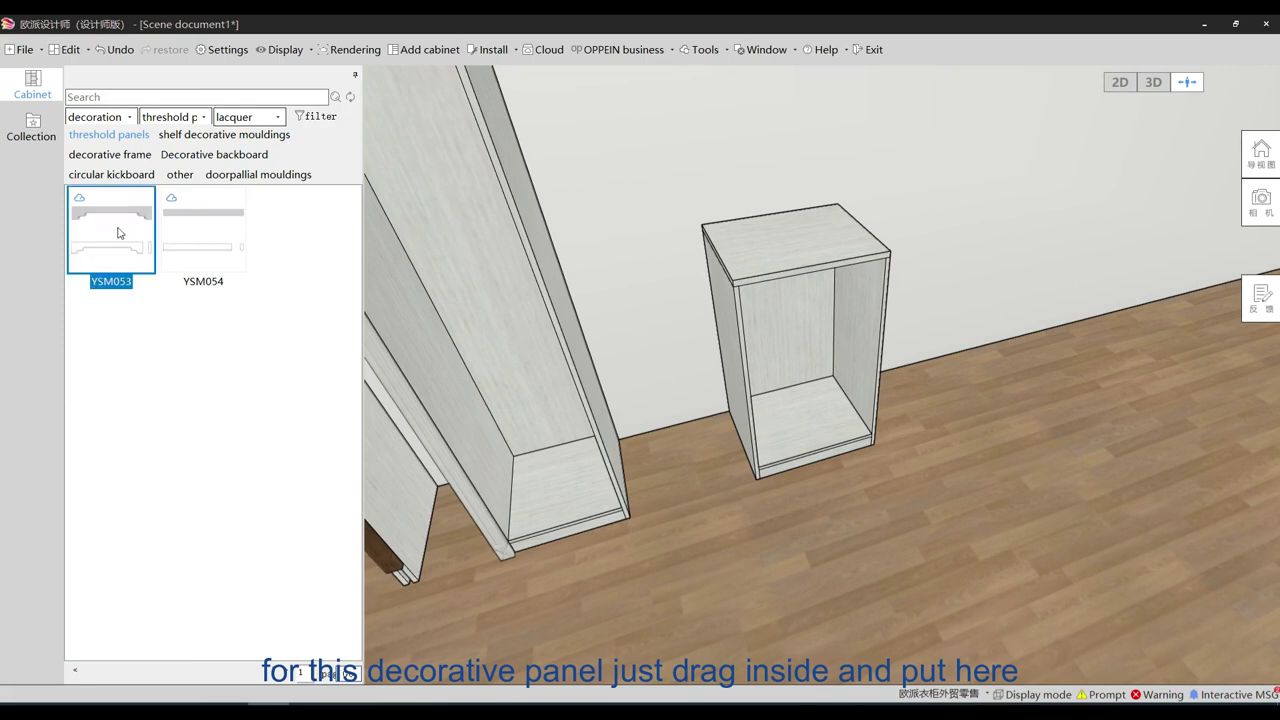
pyautogui.moveTo(101, 215); pyautogui.dragTo(816, 285)
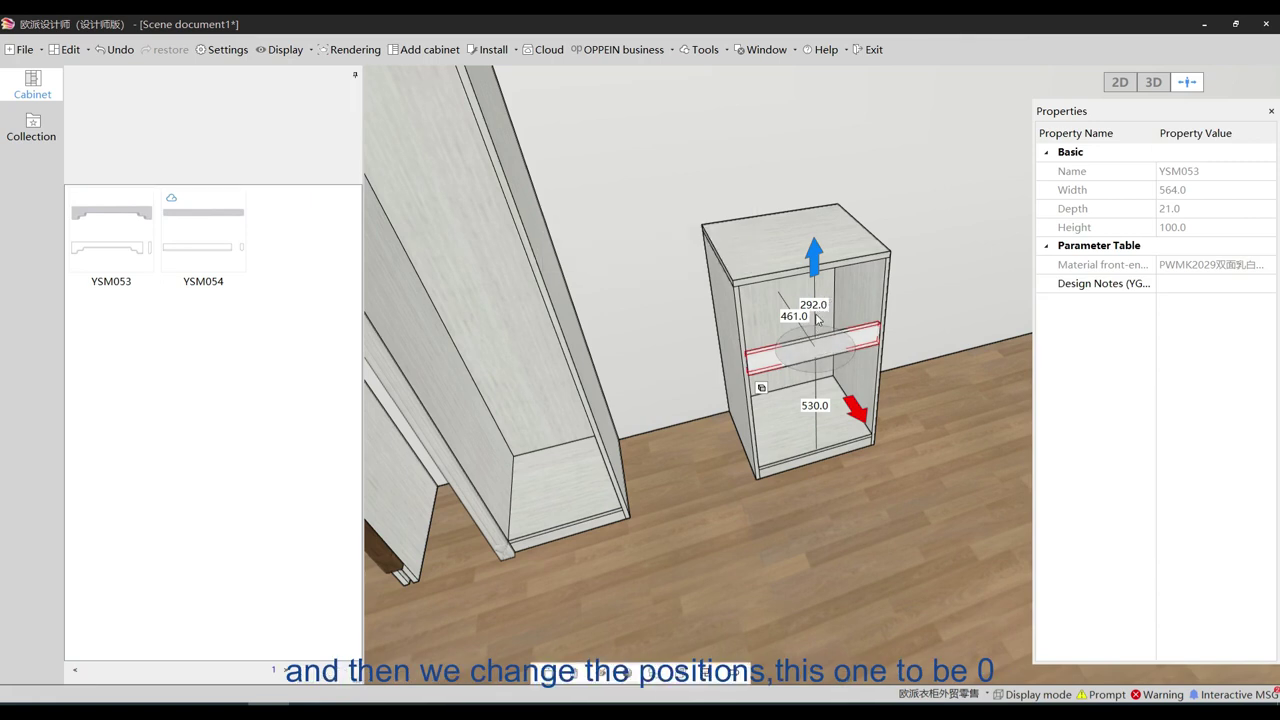
pyautogui.doubleClick(814, 305)
pyautogui.write('0')
pyautogui.press('Return')
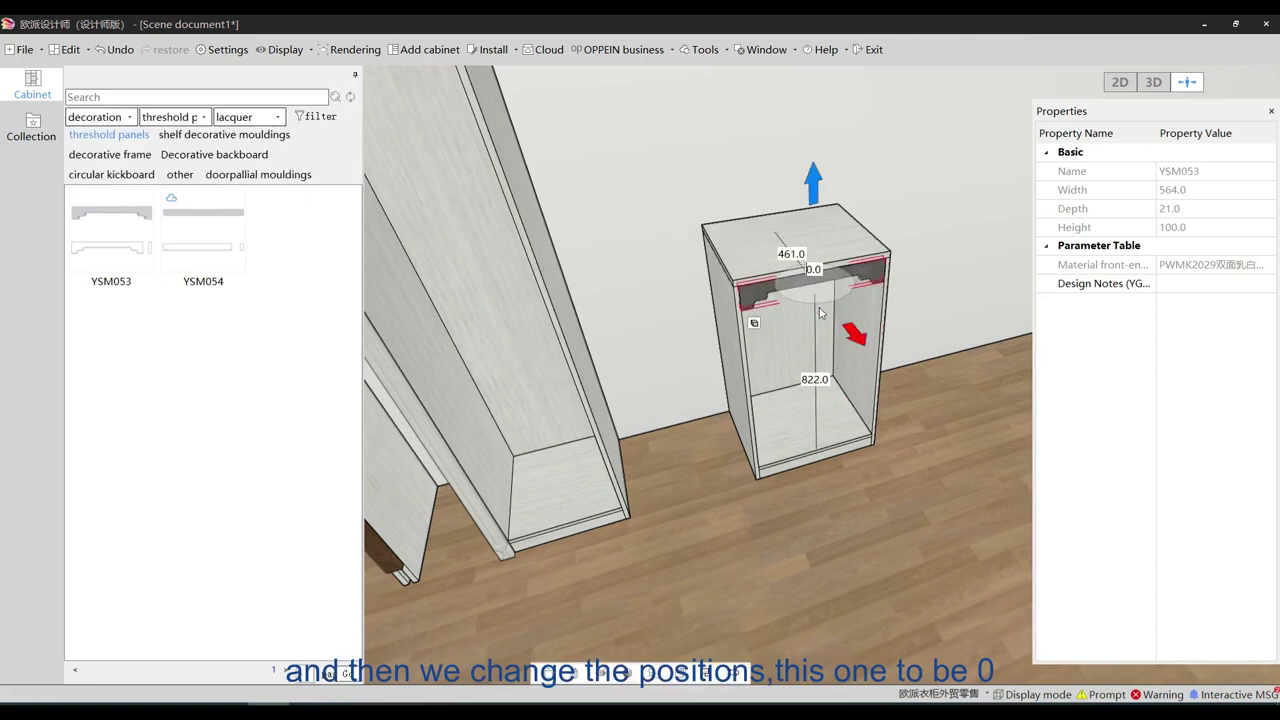
pyautogui.click(901, 417)
pyautogui.scroll(3, 900, 416)
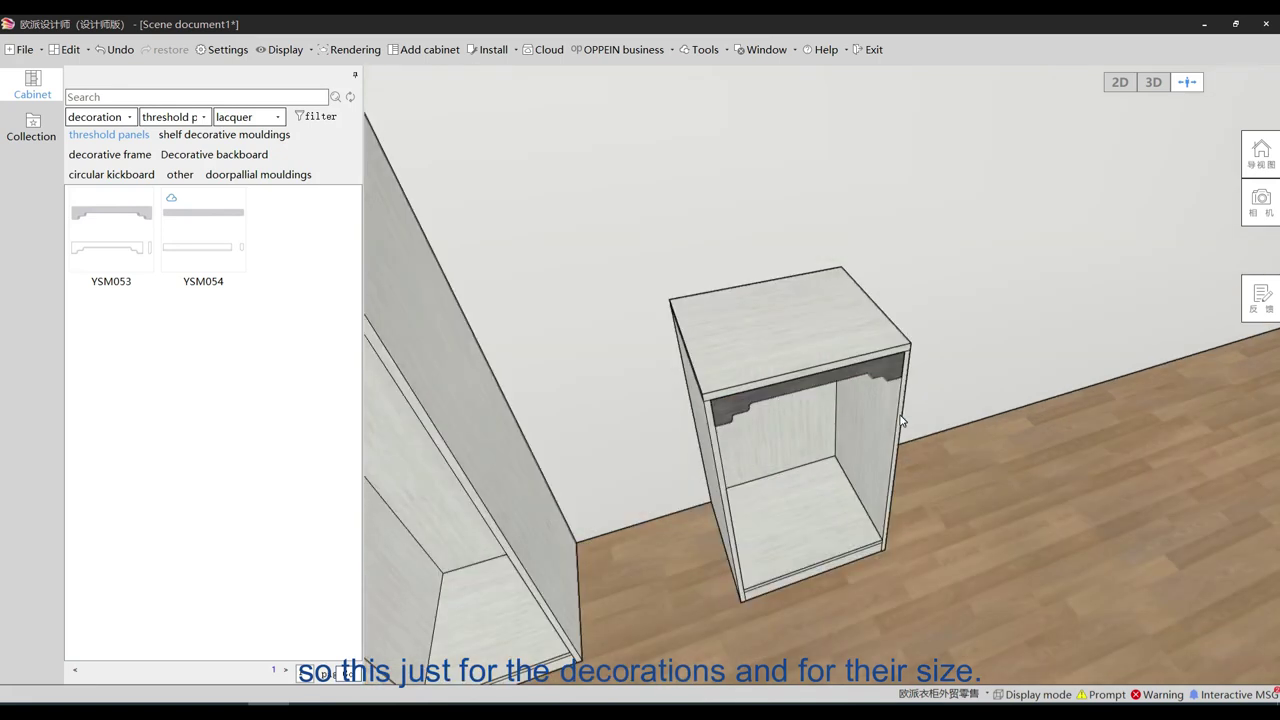
# Examine the both-face and front-face matt lacquer materials offered for the low cabinet's YSM053 panel, leaving its material as is
pyautogui.scroll(-3, 900, 420)
pyautogui.moveTo(849, 404); pyautogui.dragTo(771, 375, button='middle')
pyautogui.click(725, 312)
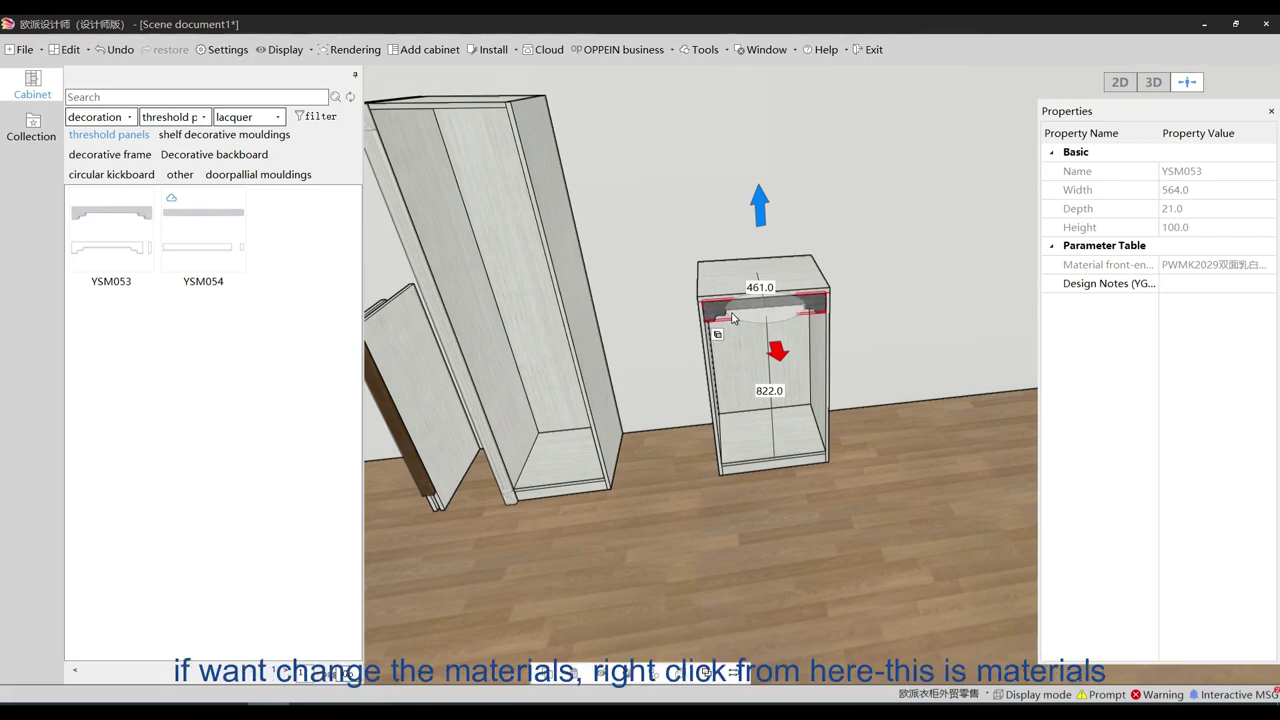
pyautogui.rightClick(716, 309)
pyautogui.click(760, 364)
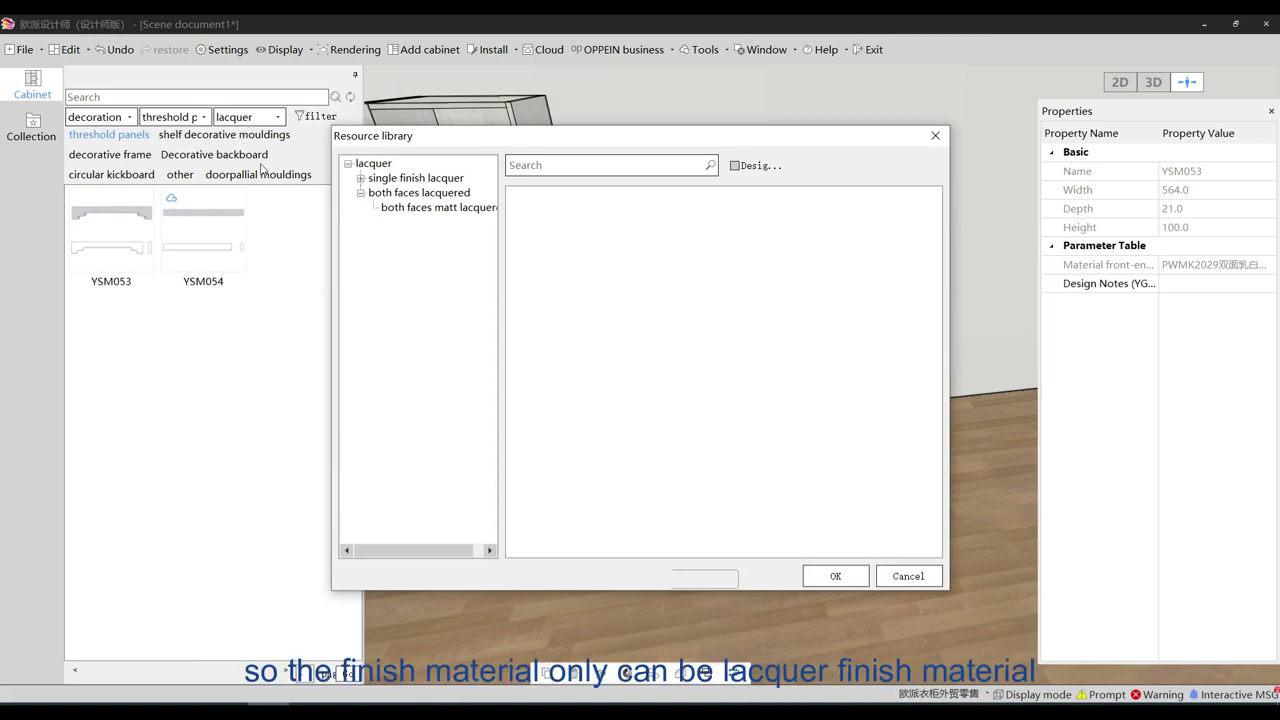
pyautogui.click(400, 208)
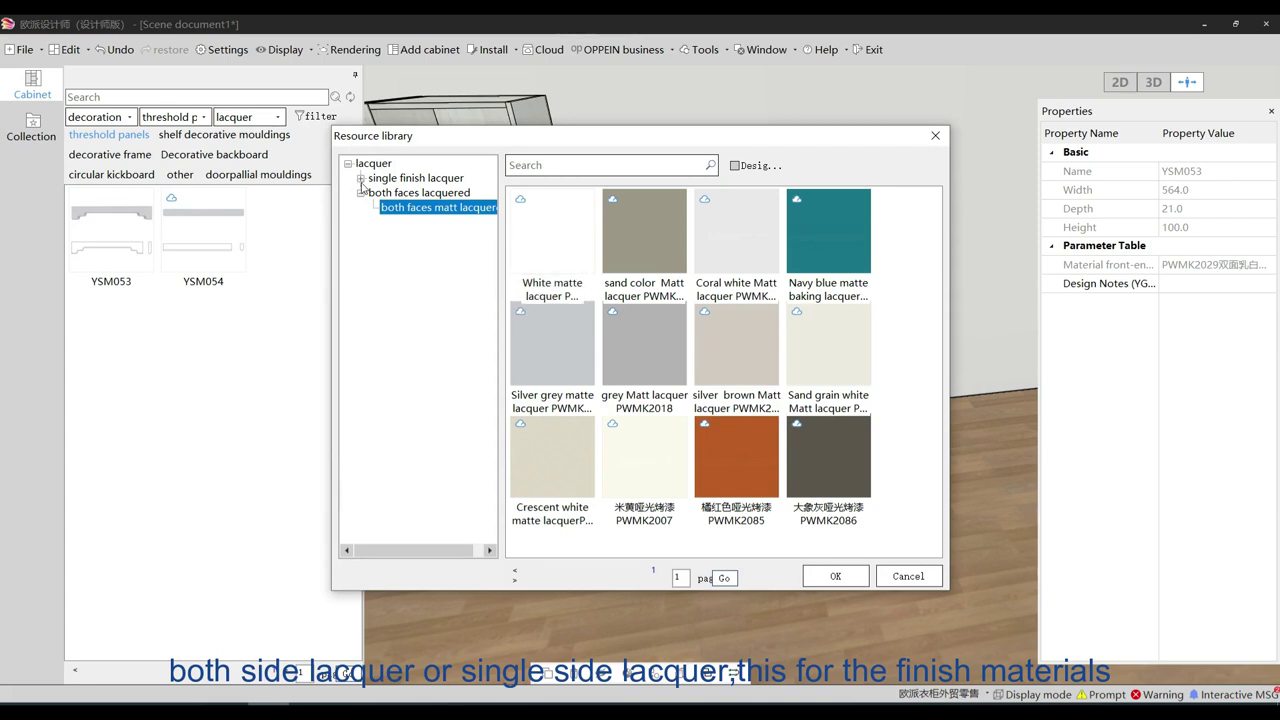
pyautogui.click(395, 178)
pyautogui.click(361, 178)
pyautogui.click(420, 192)
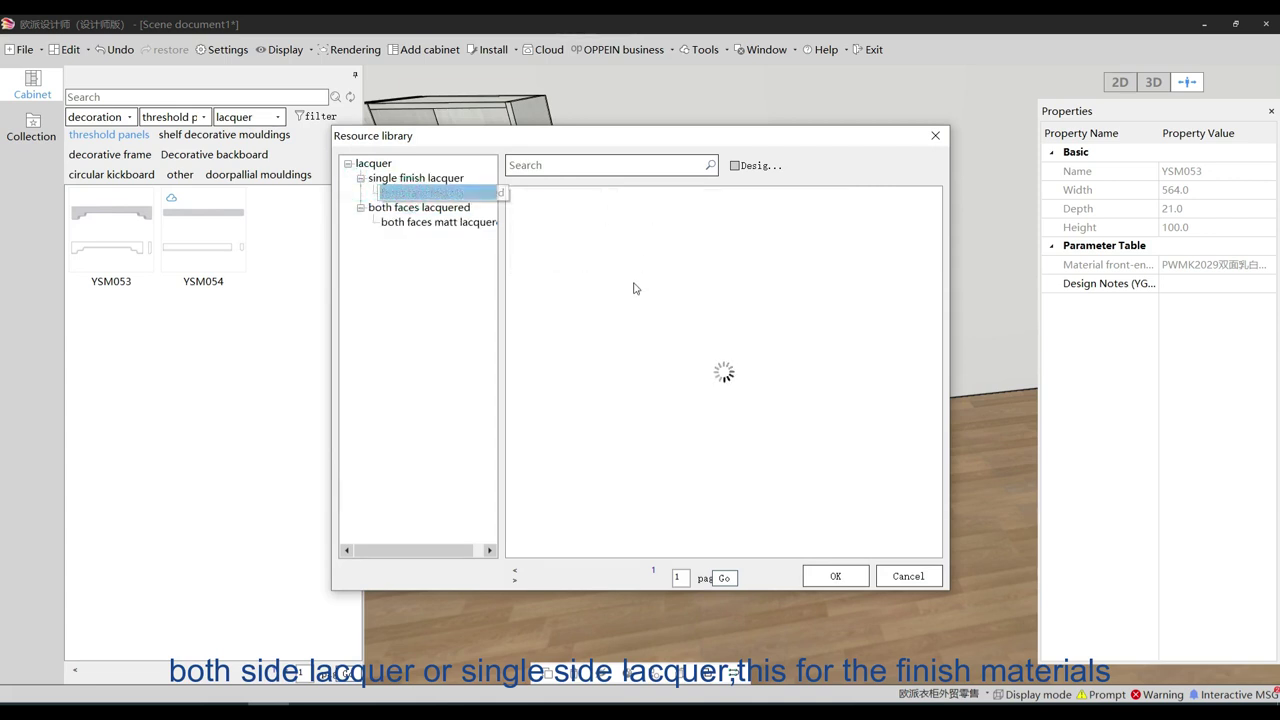
pyautogui.click(918, 580)
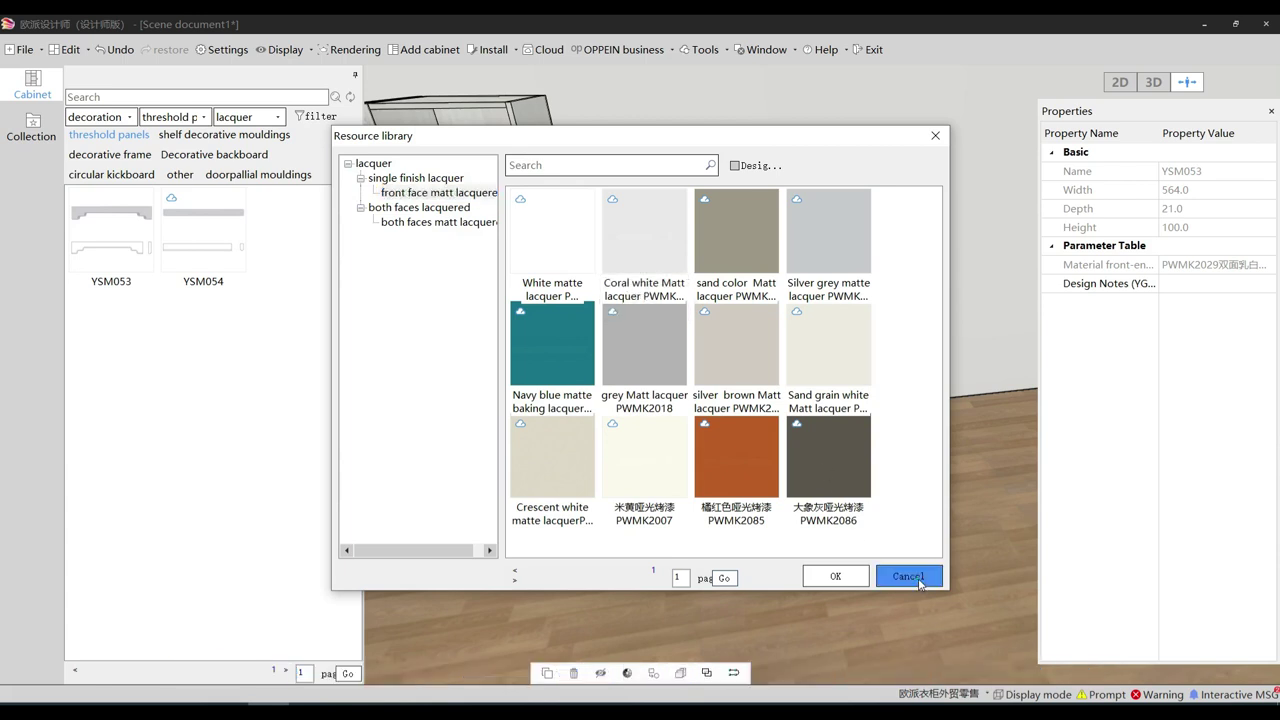
pyautogui.click(740, 547)
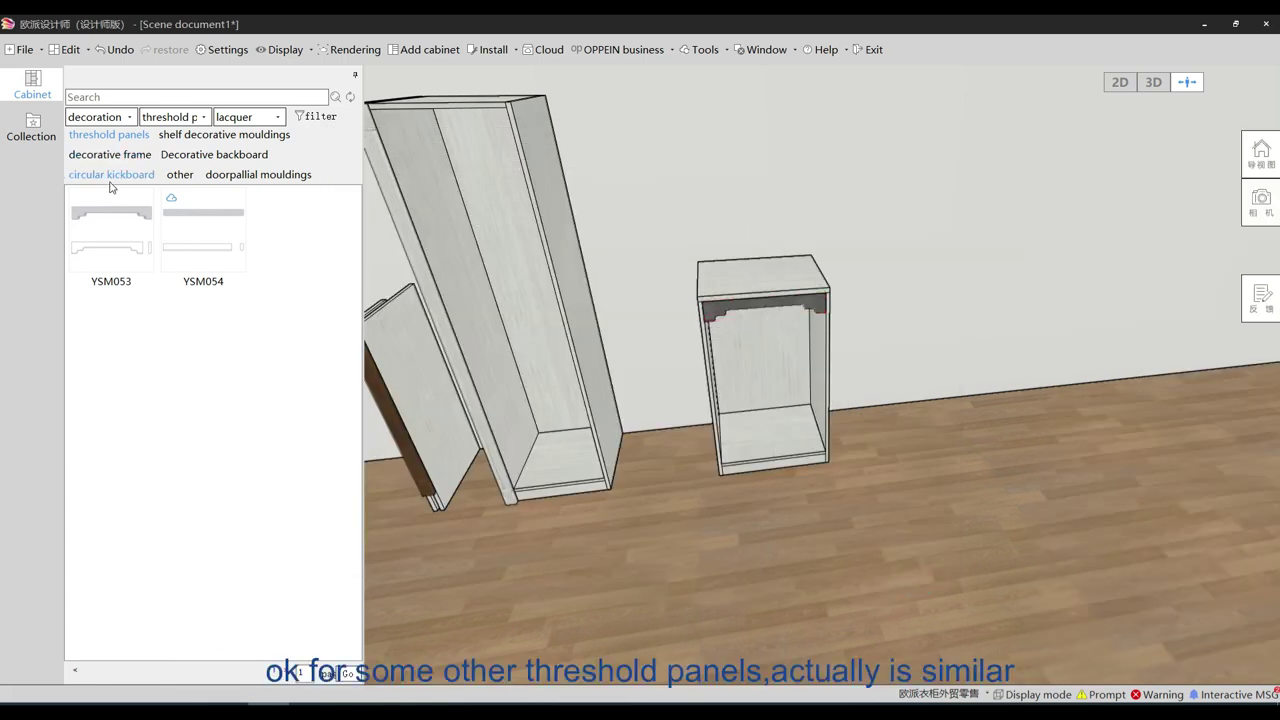
# Place the louver threshold panel BWMY0002 with auxiliary panel from the ordinary threshold panels in the lower part of the low cabinet
pyautogui.click(265, 118)
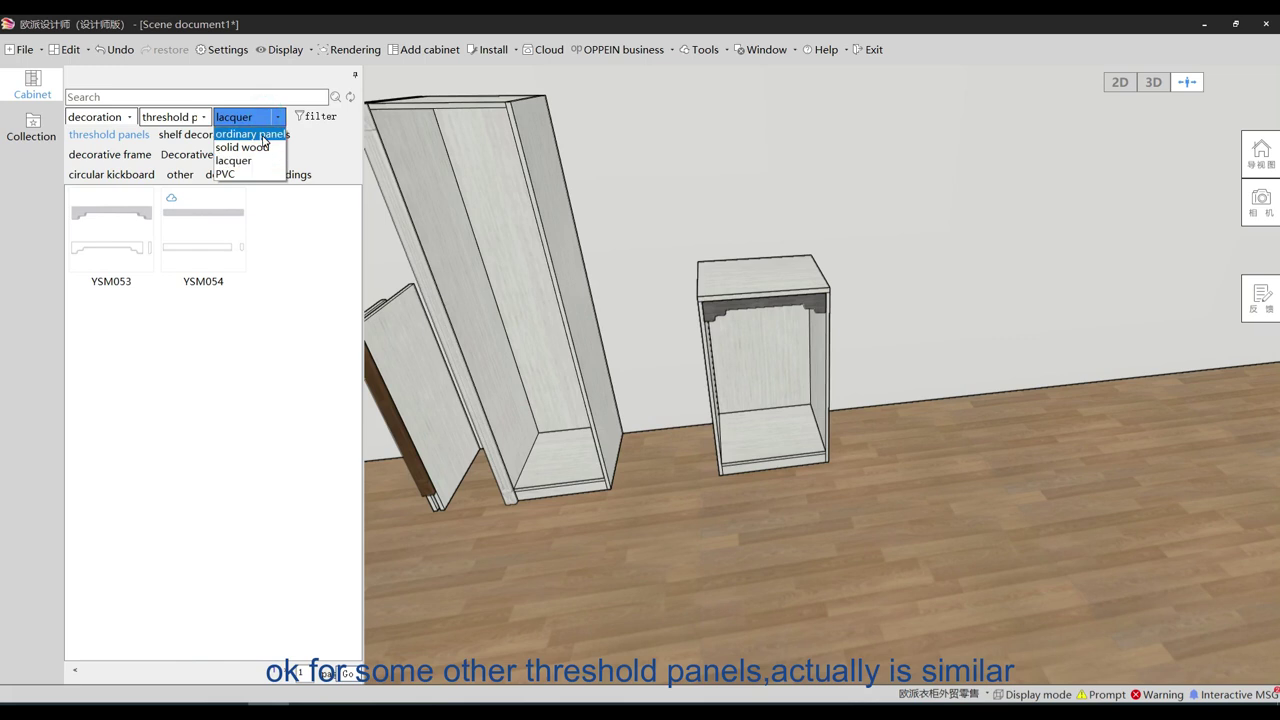
pyautogui.click(263, 136)
pyautogui.click(258, 118)
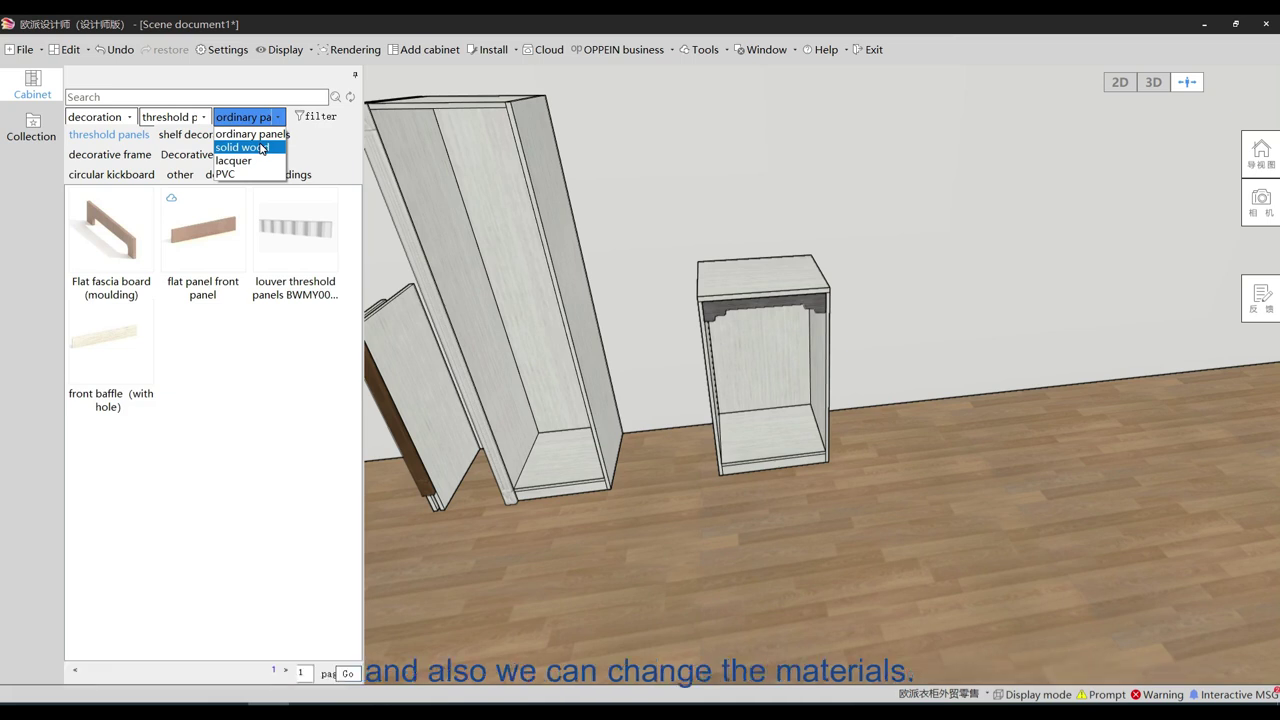
pyautogui.click(250, 134)
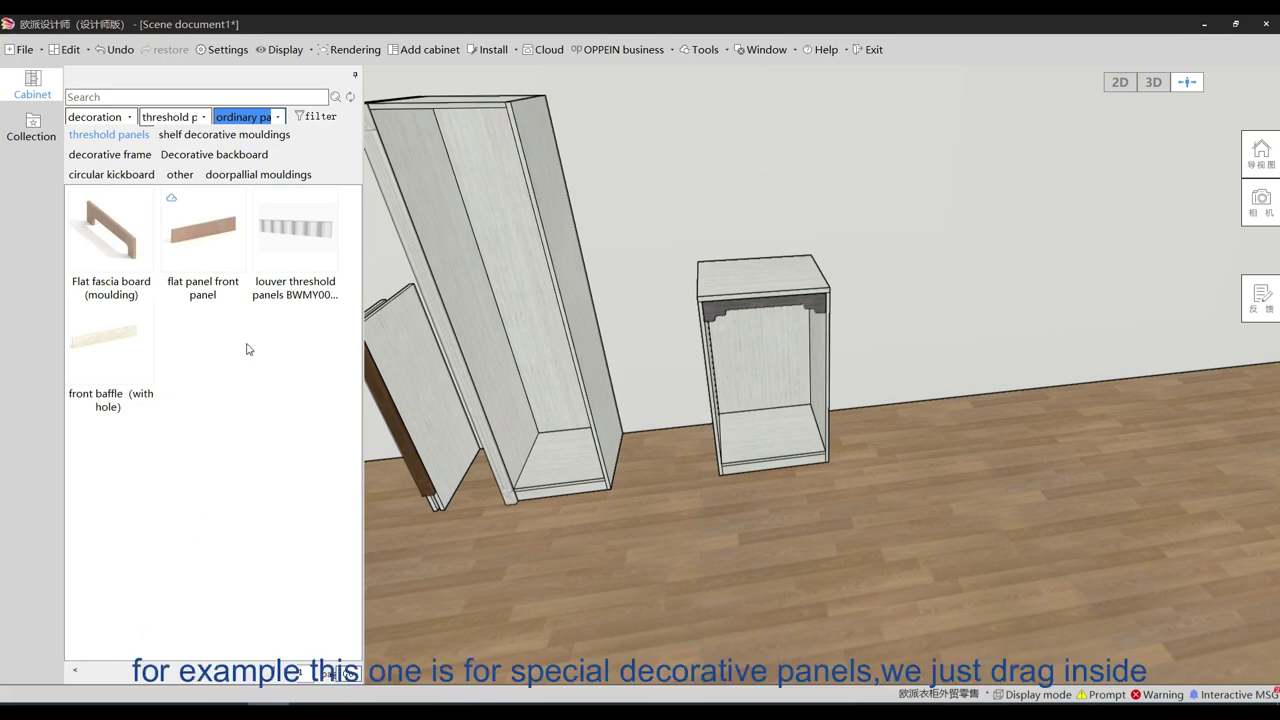
pyautogui.click(290, 239)
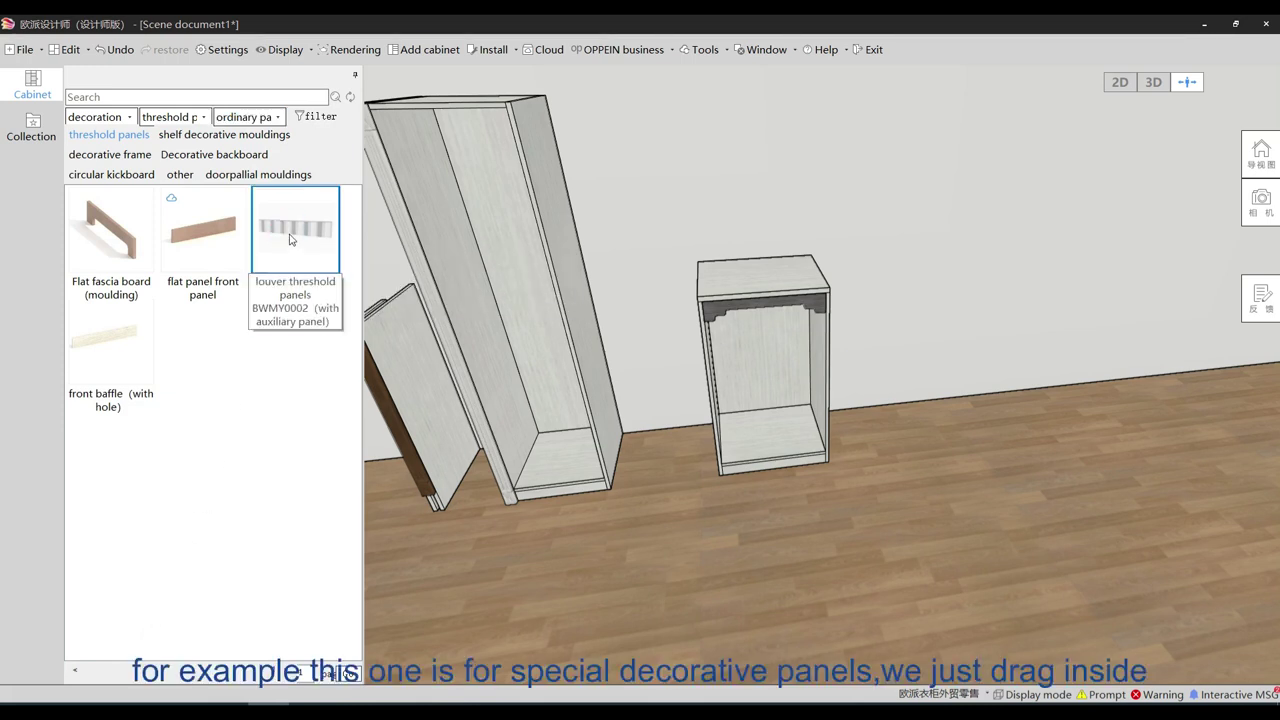
pyautogui.moveTo(306, 267); pyautogui.dragTo(762, 365)
pyautogui.click(664, 498)
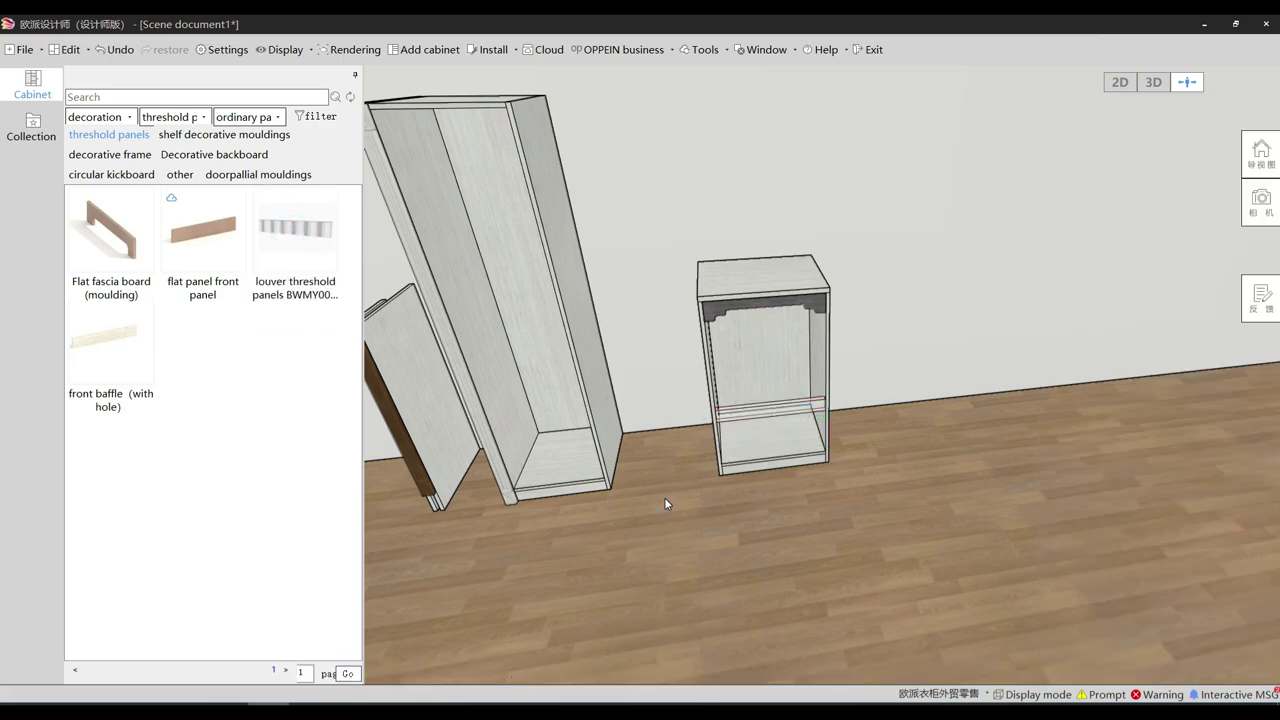
# Examine the louver threshold panel up close, checking its rear wood panel and its front louver strip separately
pyautogui.scroll(2, 695, 497)
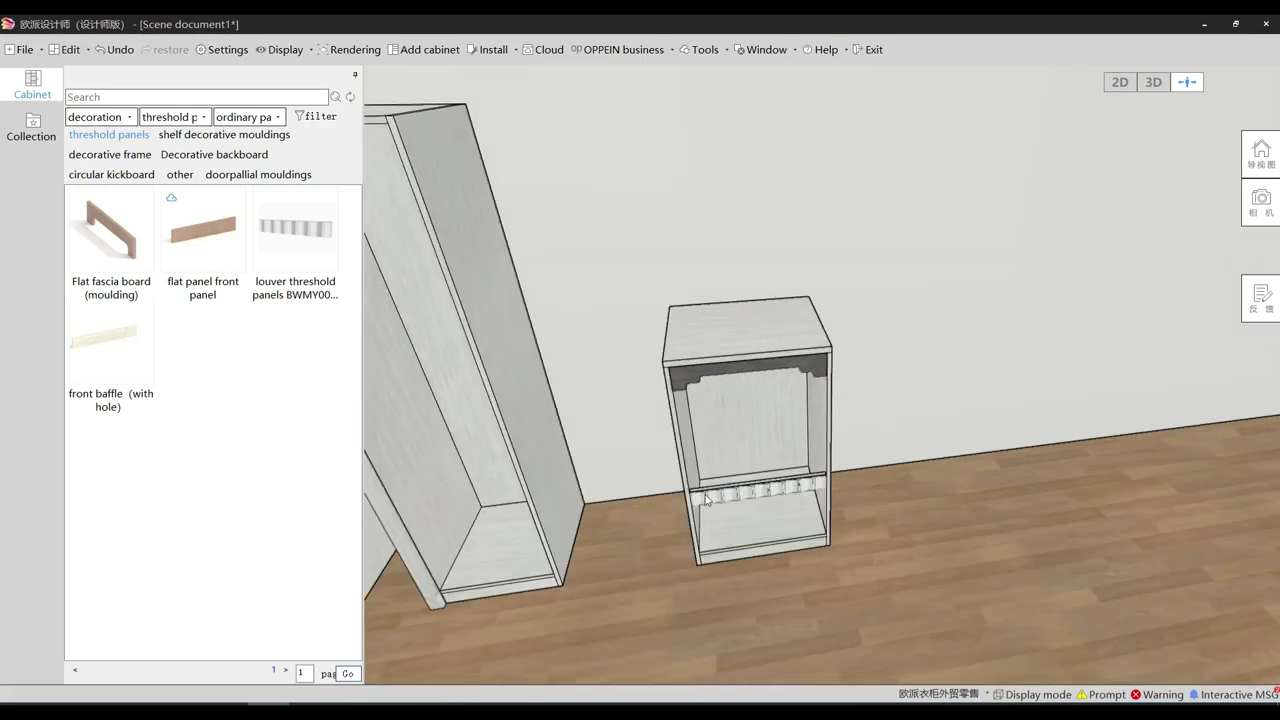
pyautogui.scroll(3, 706, 498)
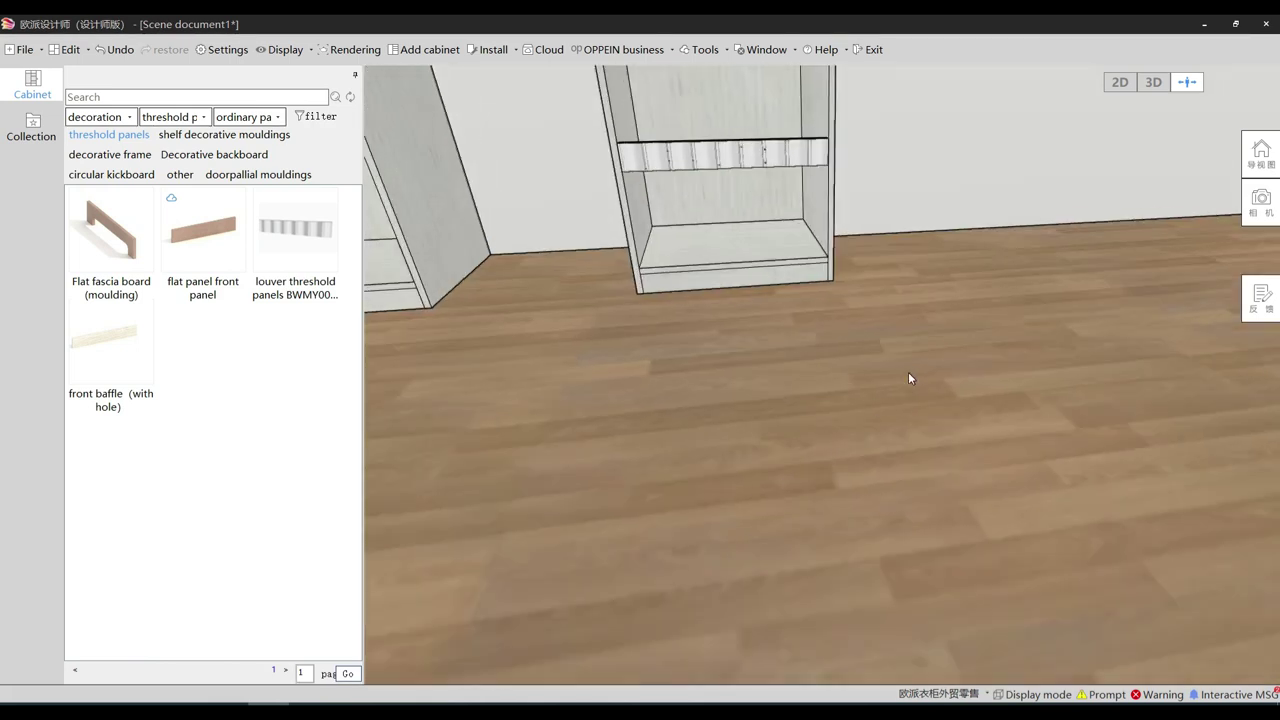
pyautogui.moveTo(908, 373); pyautogui.dragTo(918, 361, button='middle')
pyautogui.moveTo(826, 434); pyautogui.dragTo(668, 486, button='middle')
pyautogui.click(804, 344)
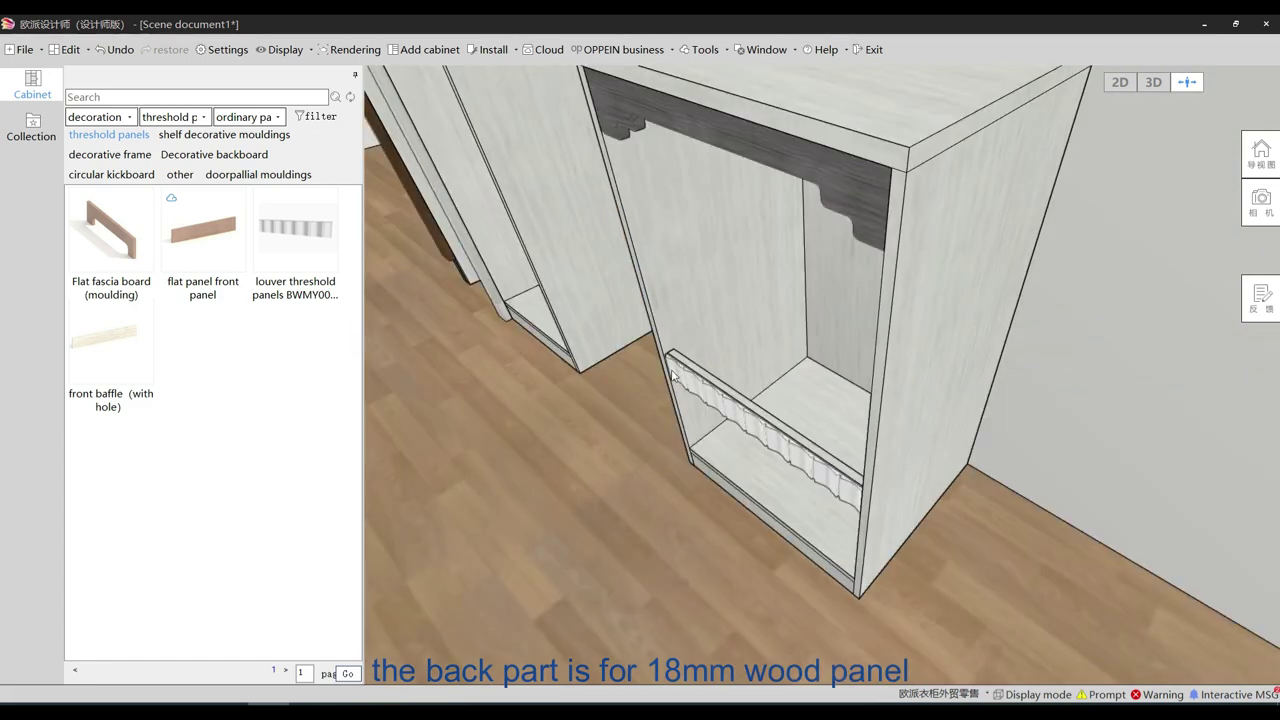
pyautogui.click(676, 360)
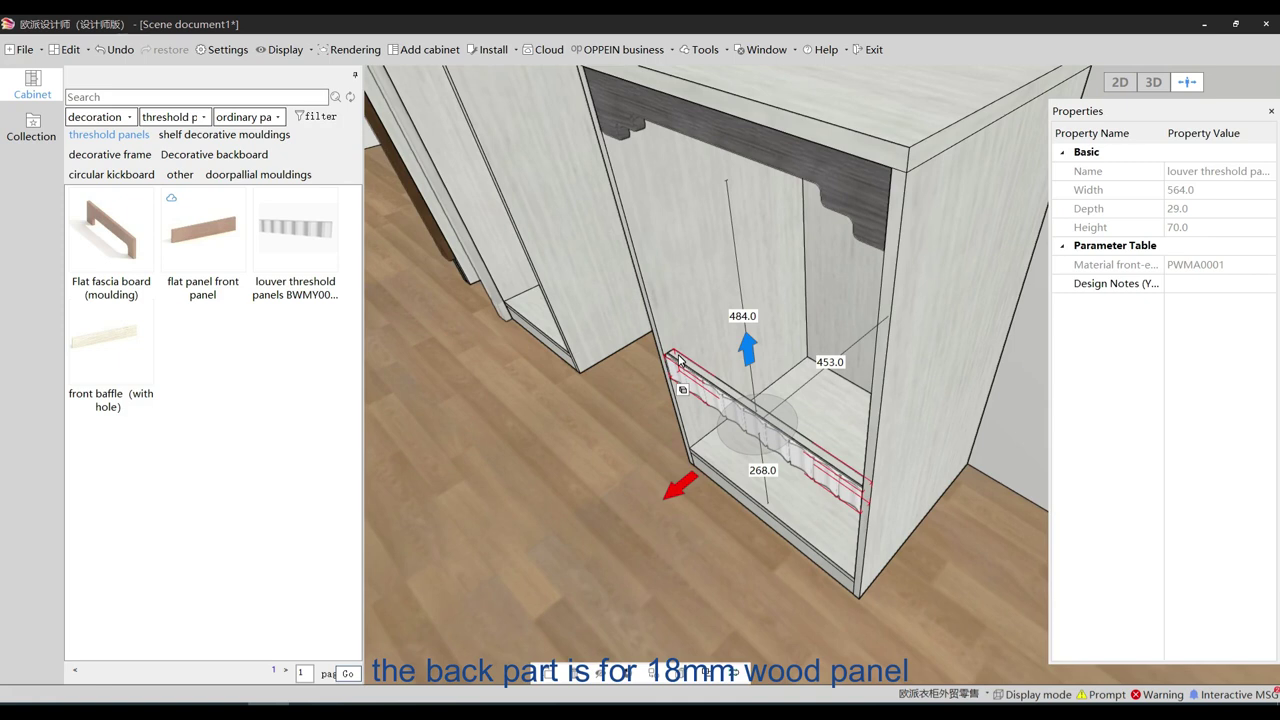
pyautogui.click(650, 405)
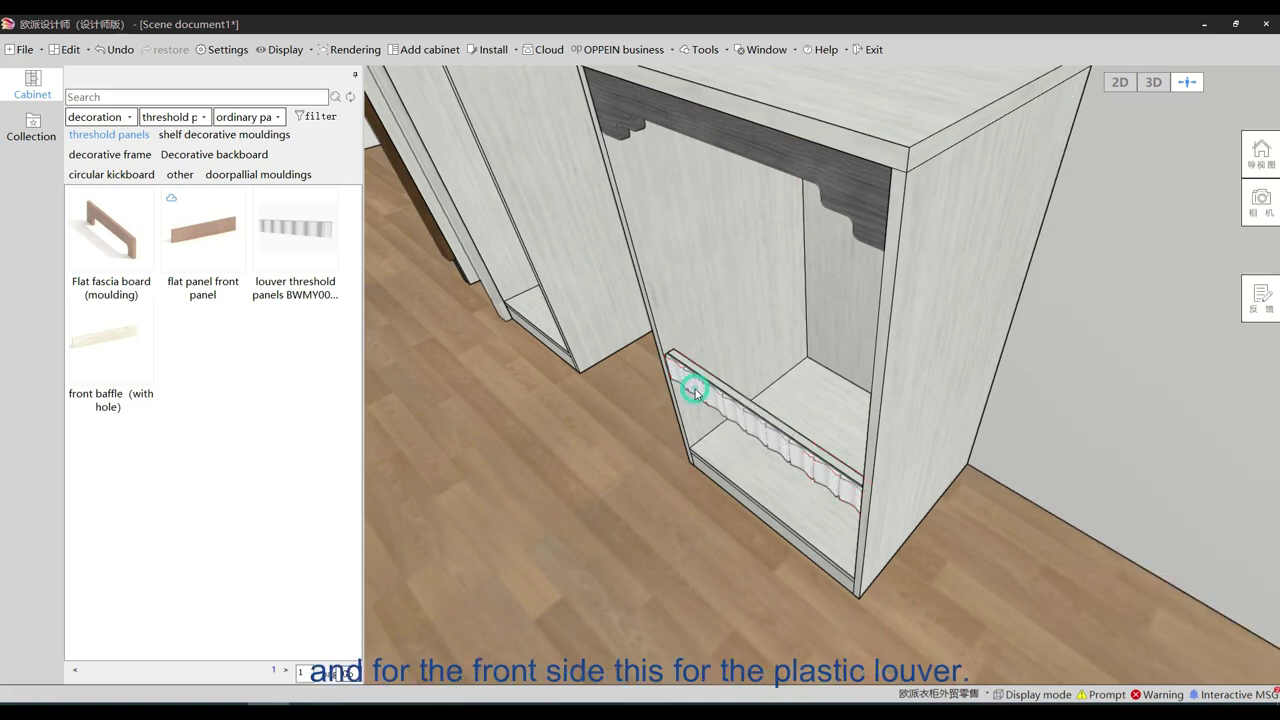
pyautogui.click(695, 389)
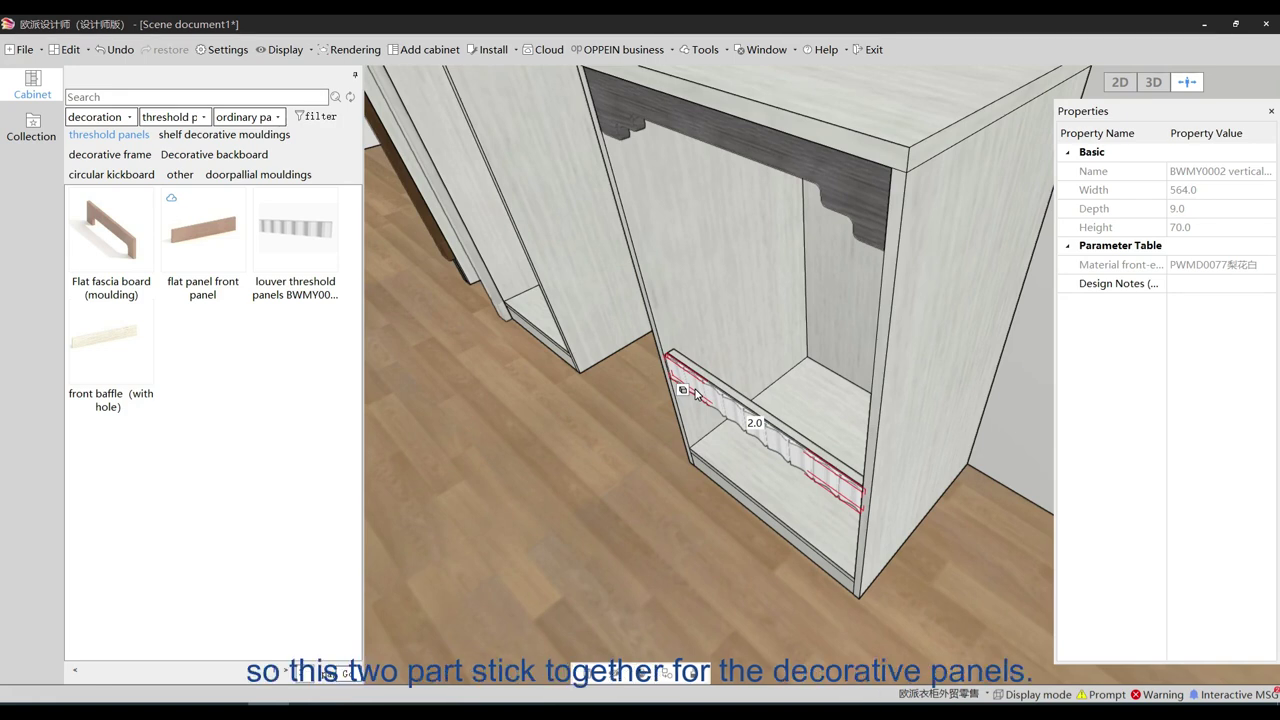
pyautogui.click(588, 458)
# List the PVC shelf decorative mouldings in the decoration library
pyautogui.scroll(-3, 578, 470)
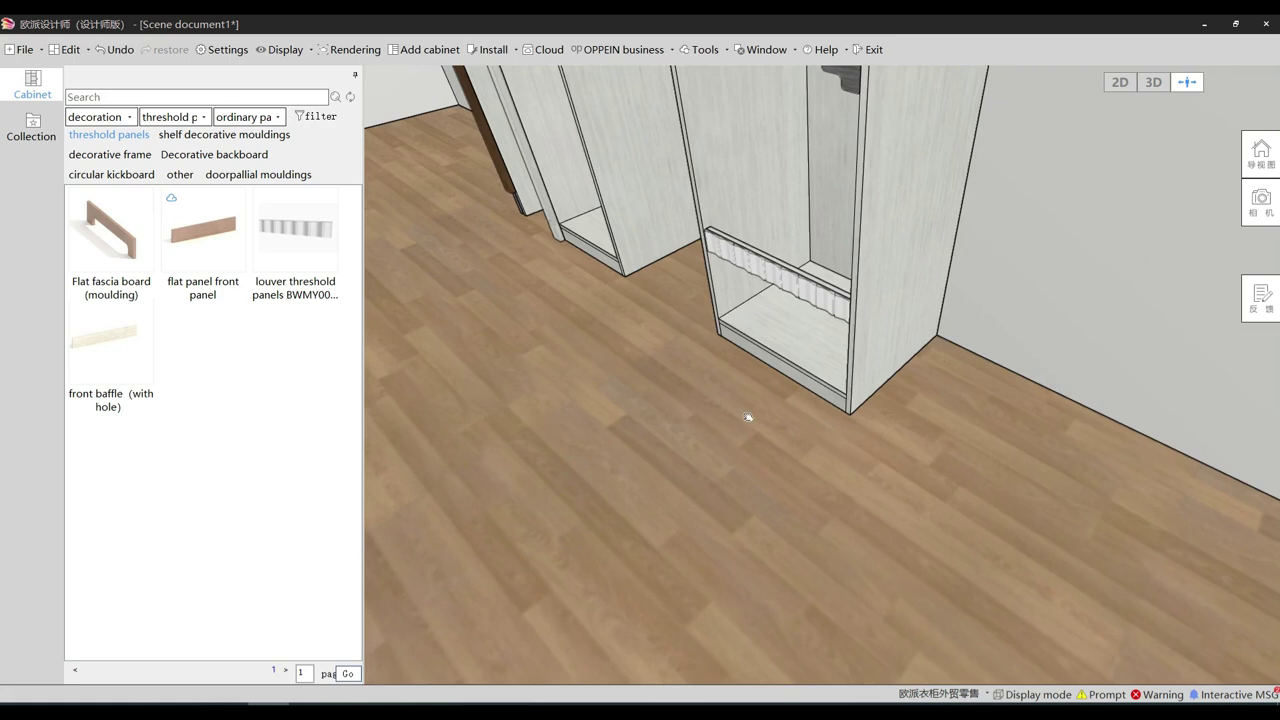
pyautogui.scroll(5, 765, 415)
pyautogui.scroll(-5, 780, 411)
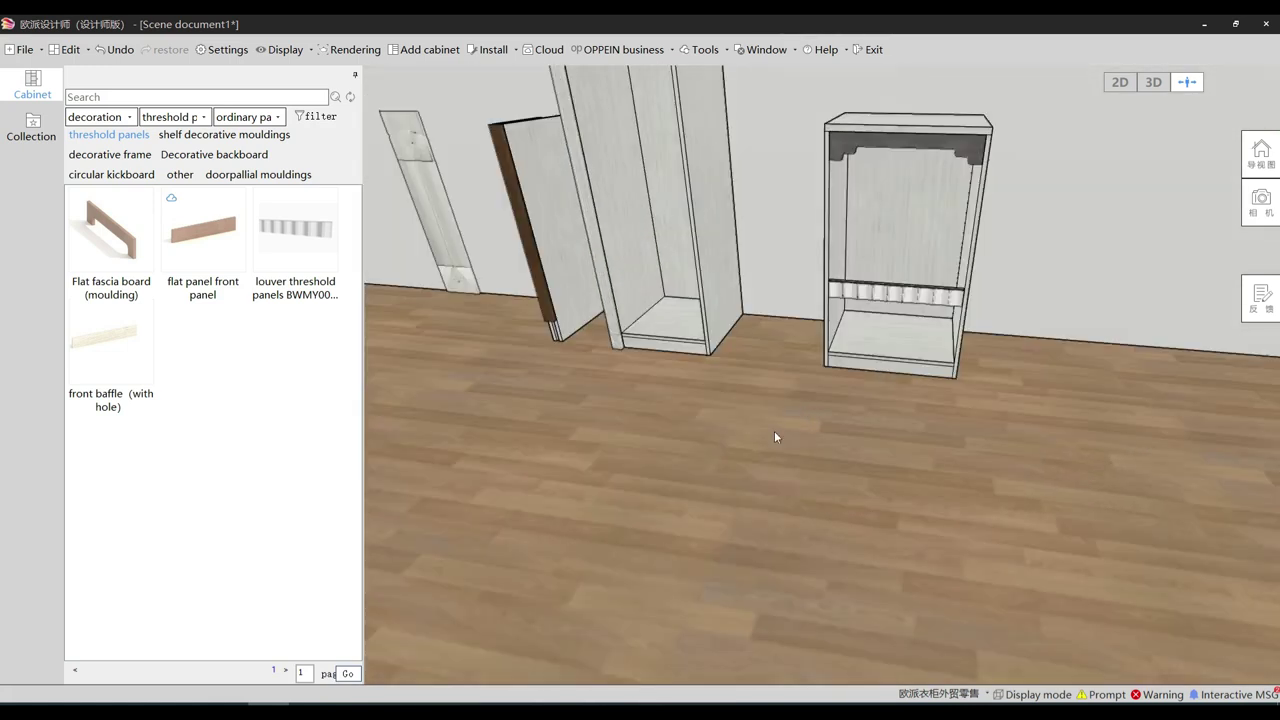
pyautogui.moveTo(793, 475); pyautogui.dragTo(820, 471, button='middle')
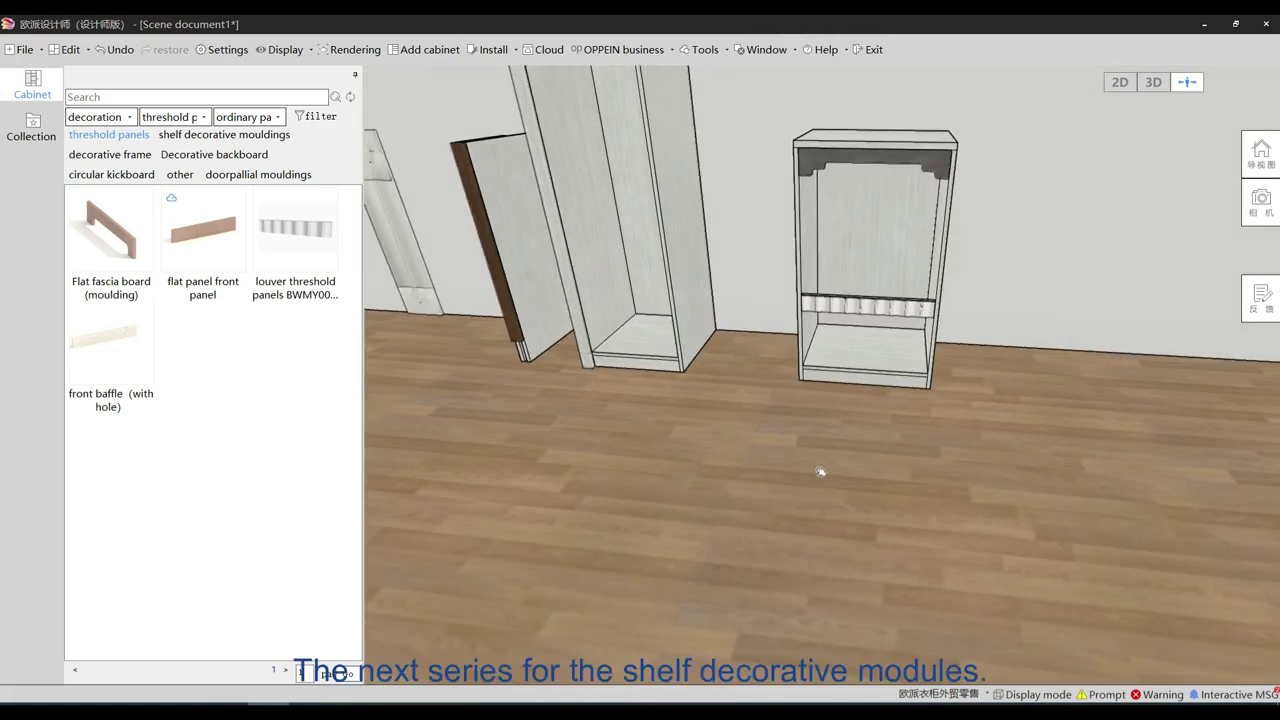
pyautogui.click(229, 137)
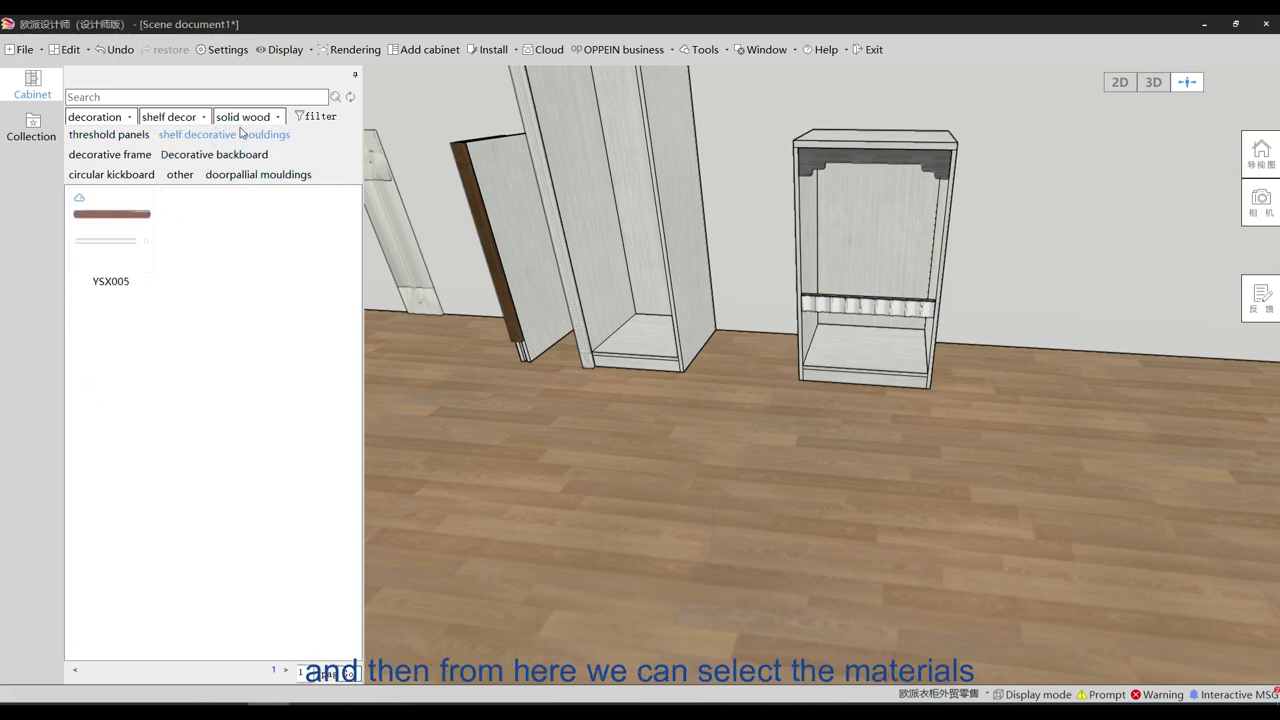
pyautogui.click(253, 118)
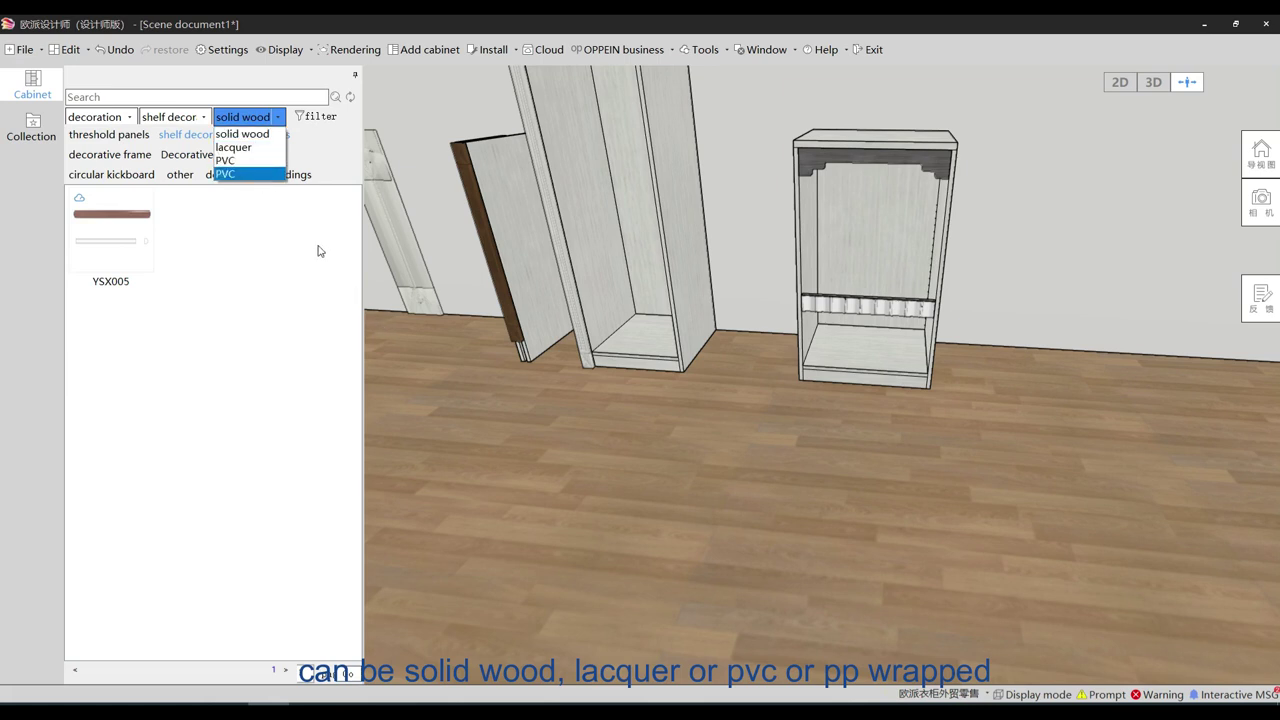
pyautogui.click(255, 175)
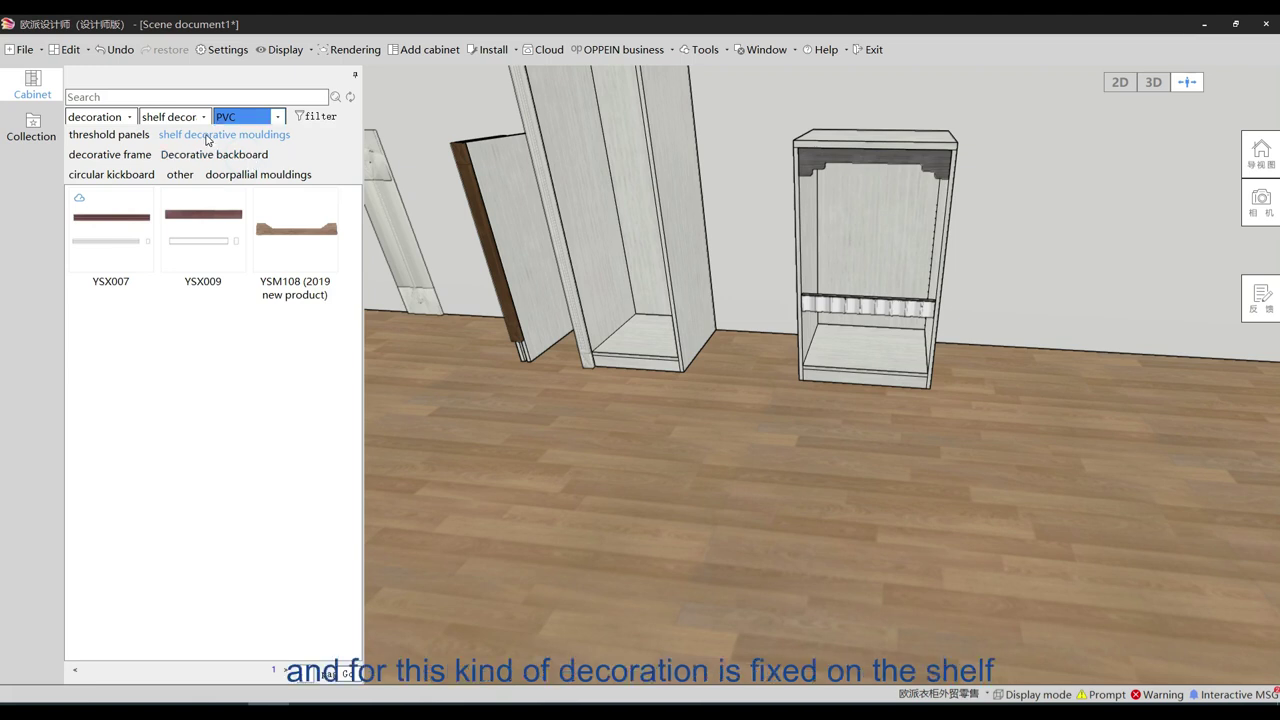
# Browse the solid wood and lacquer shelf decorative mouldings in the decoration library
pyautogui.click(207, 138)
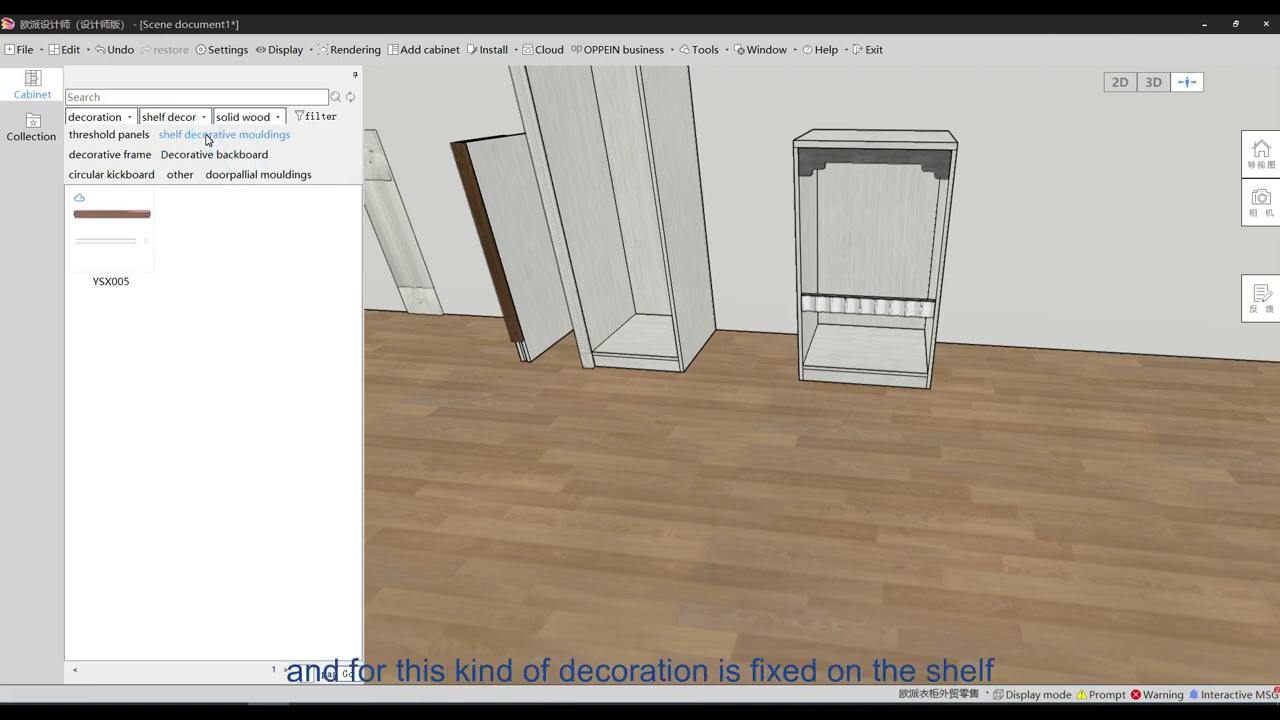
pyautogui.click(256, 117)
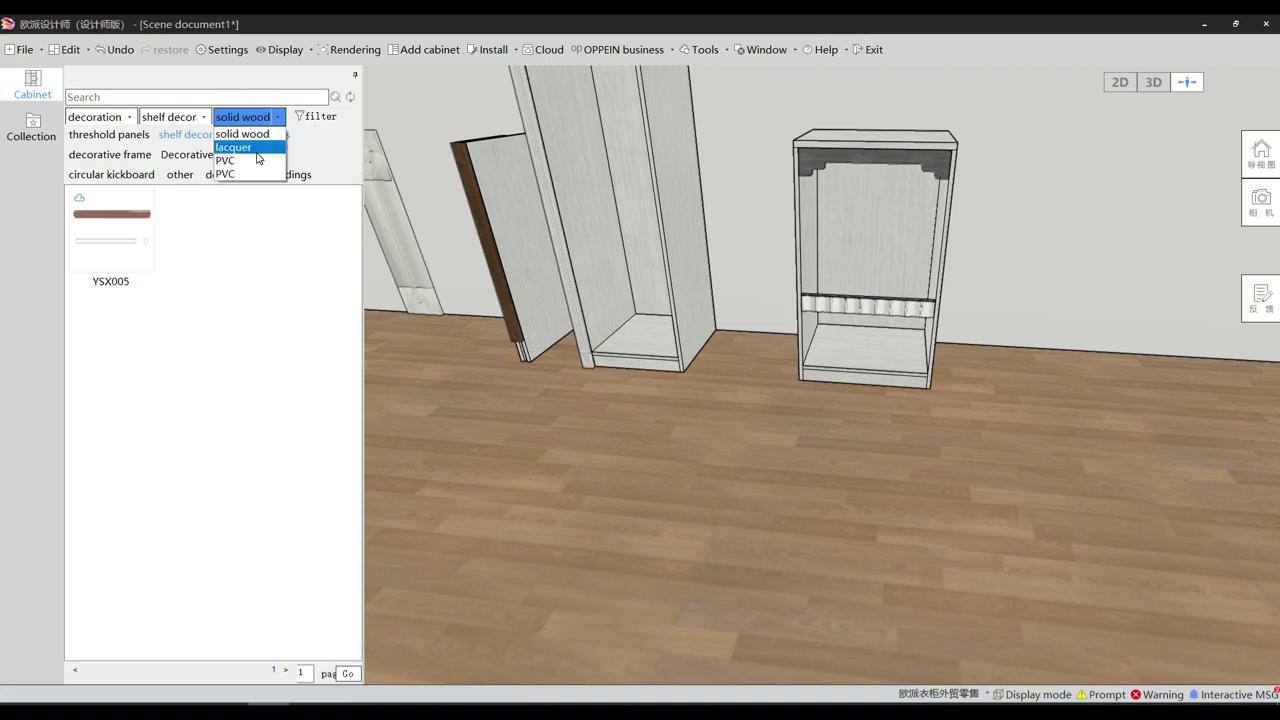
pyautogui.click(256, 149)
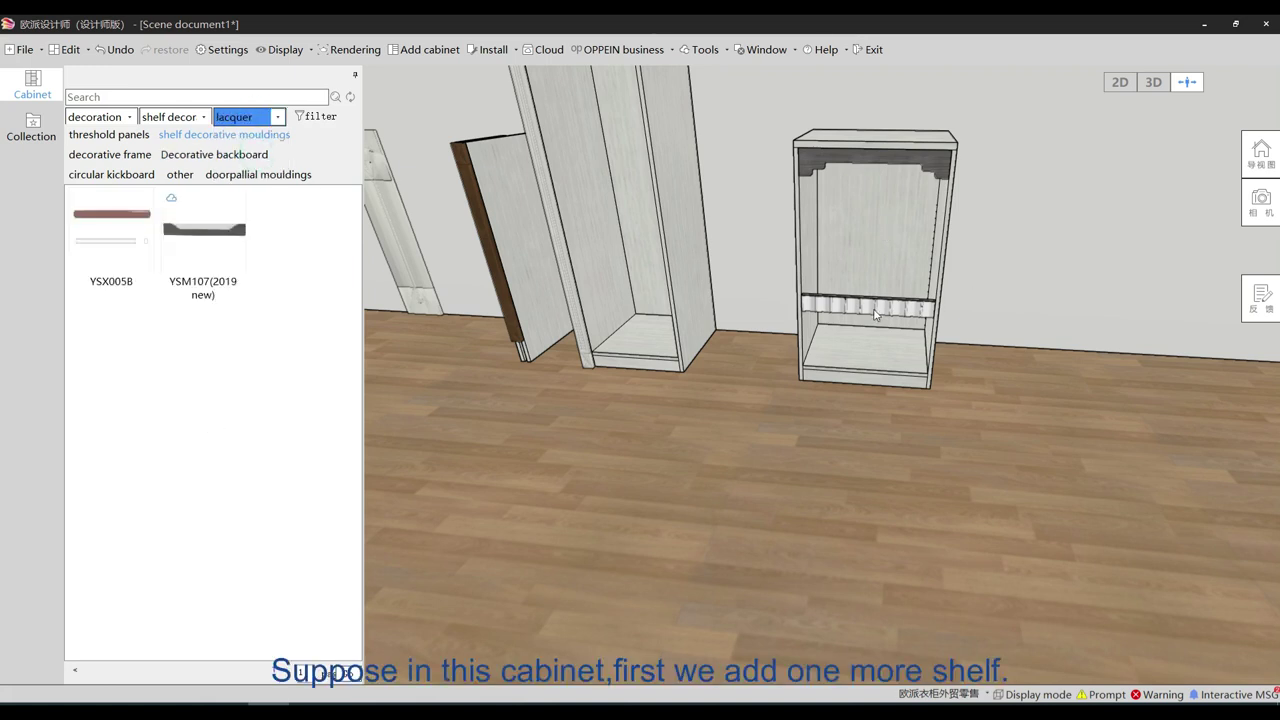
pyautogui.click(875, 312)
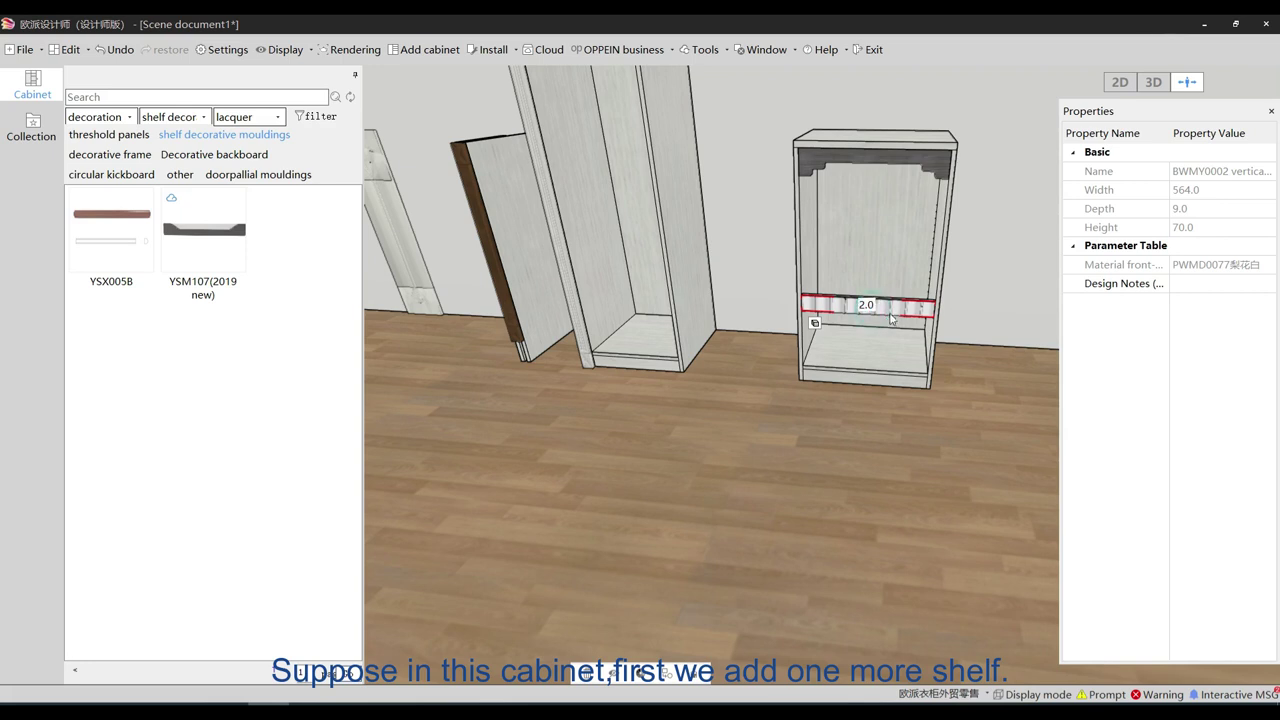
pyautogui.click(890, 300)
pyautogui.press('Delete')
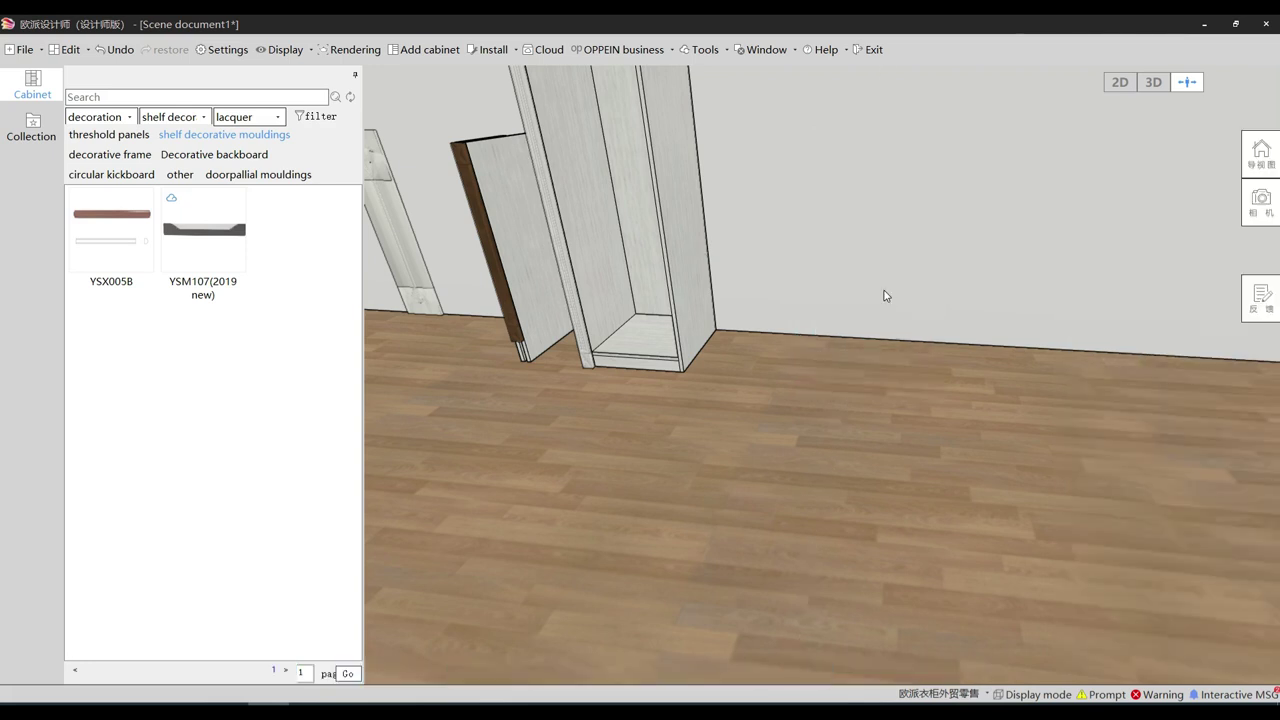
pyautogui.hotkey('ctrl', 'z')
# Delete the louver threshold panel from the lower part of the low cabinet
pyautogui.click(881, 306)
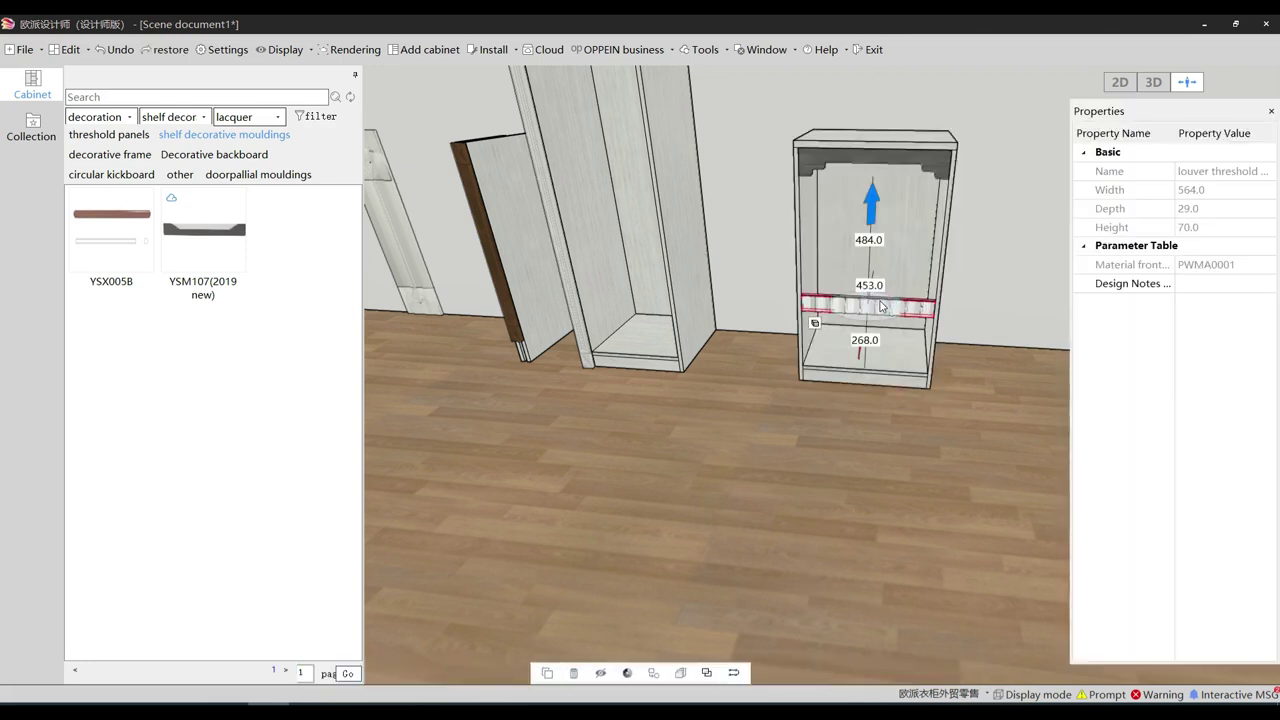
pyautogui.press('Delete')
# Add a fixed Solid layer (horizontal) shelf from the Layer riser components around mid-height in the low cabinet
pyautogui.click(885, 247)
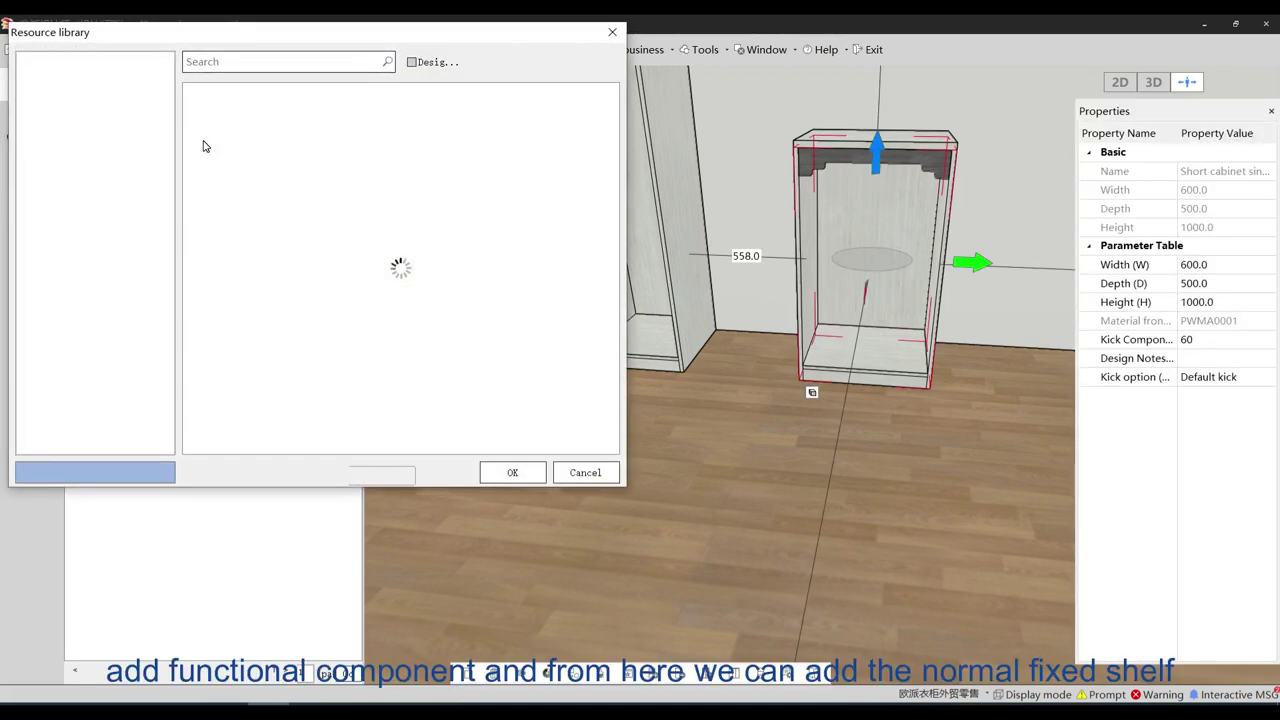
pyautogui.click(38, 76)
pyautogui.click(88, 91)
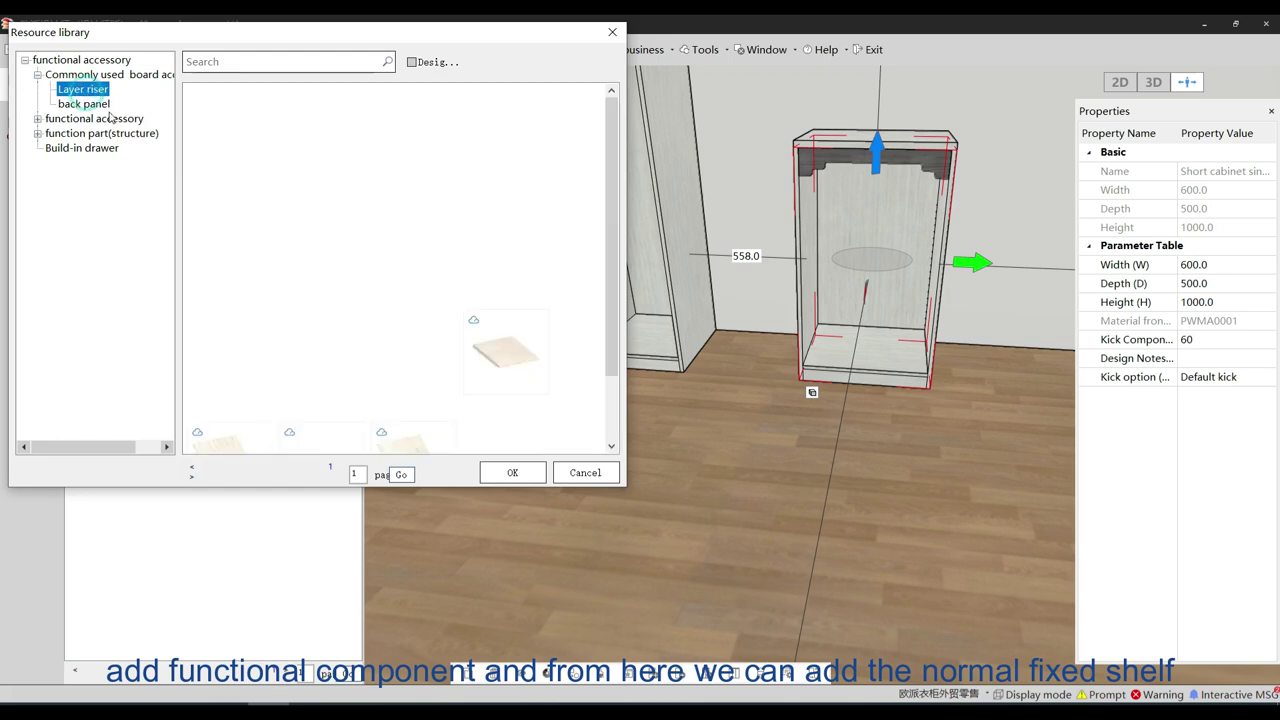
pyautogui.doubleClick(232, 150)
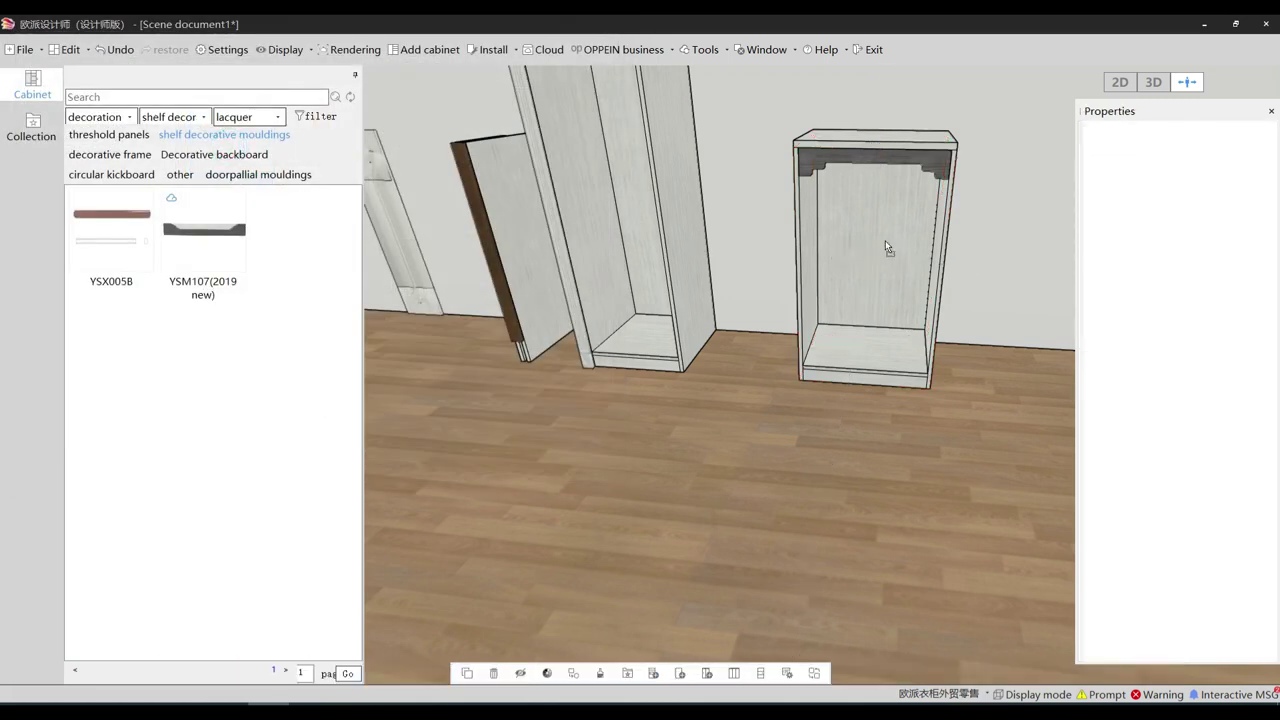
pyautogui.click(888, 250)
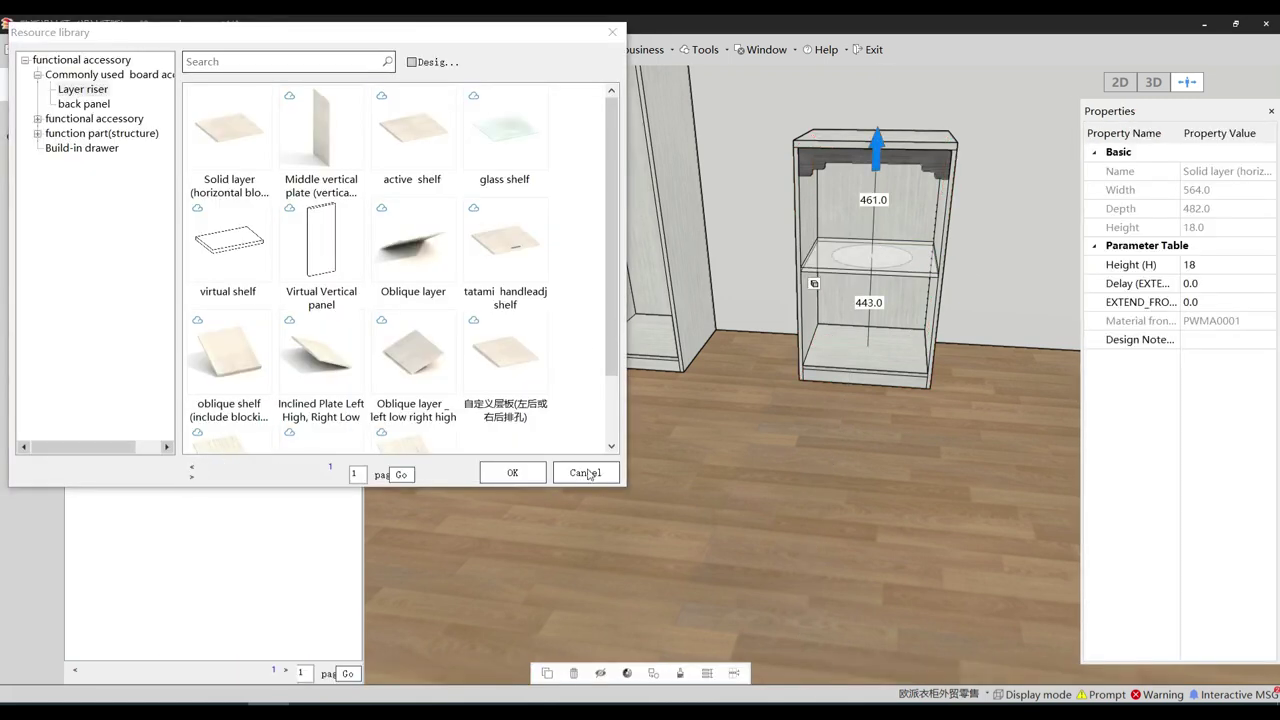
pyautogui.click(586, 473)
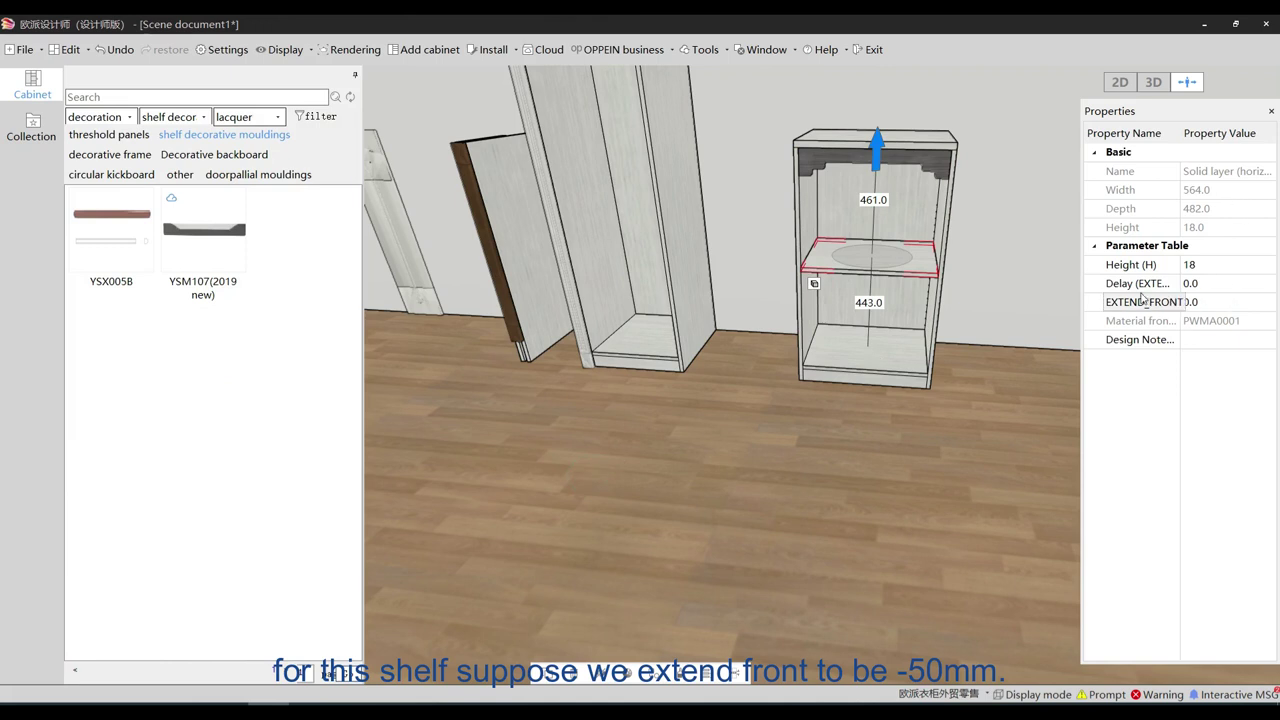
# Set the low cabinet shelf's front extension to -50 mm and check its recessed front edge
pyautogui.click(1232, 304)
pyautogui.write('-50')
pyautogui.press('Return')
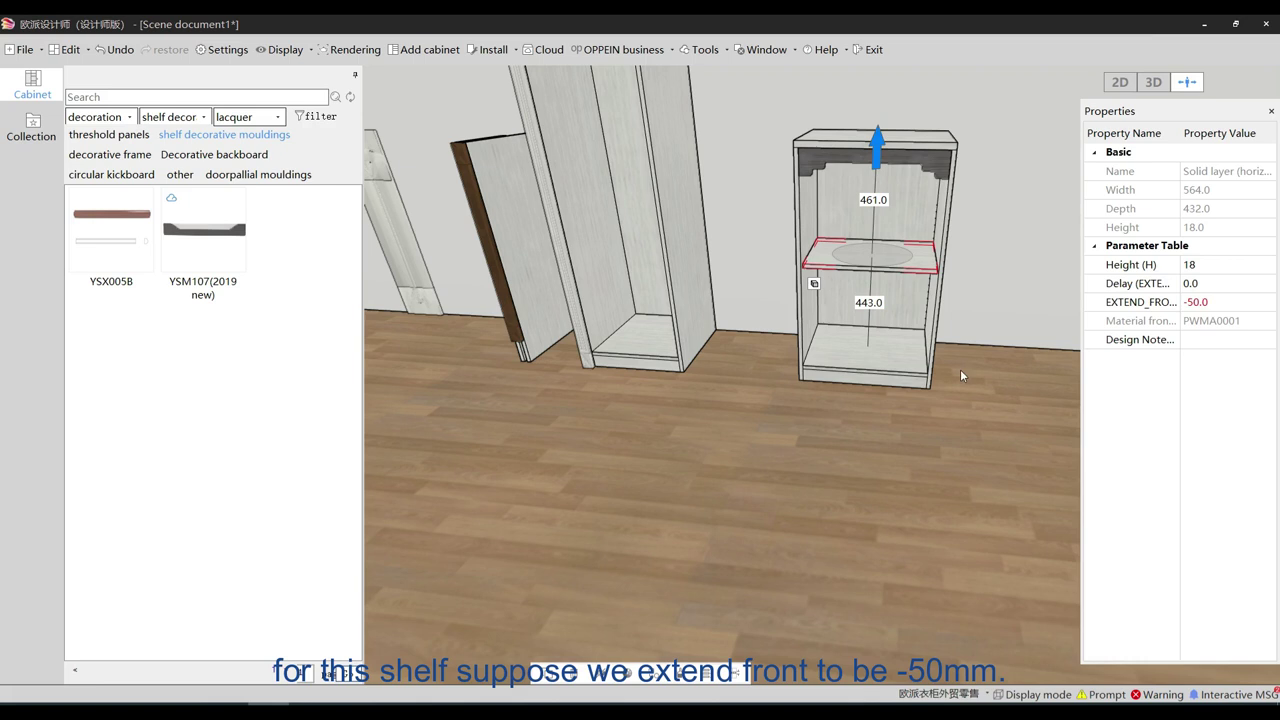
pyautogui.click(903, 433)
pyautogui.scroll(5, 943, 410)
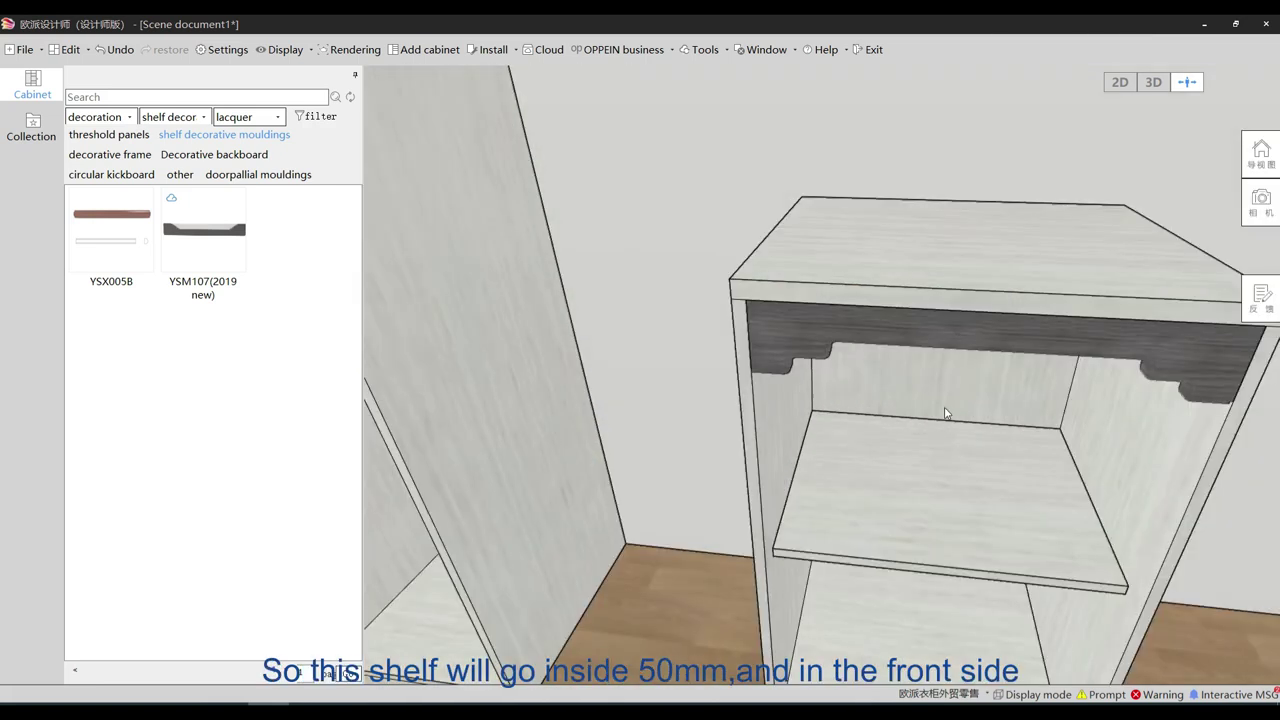
pyautogui.scroll(-5, 946, 413)
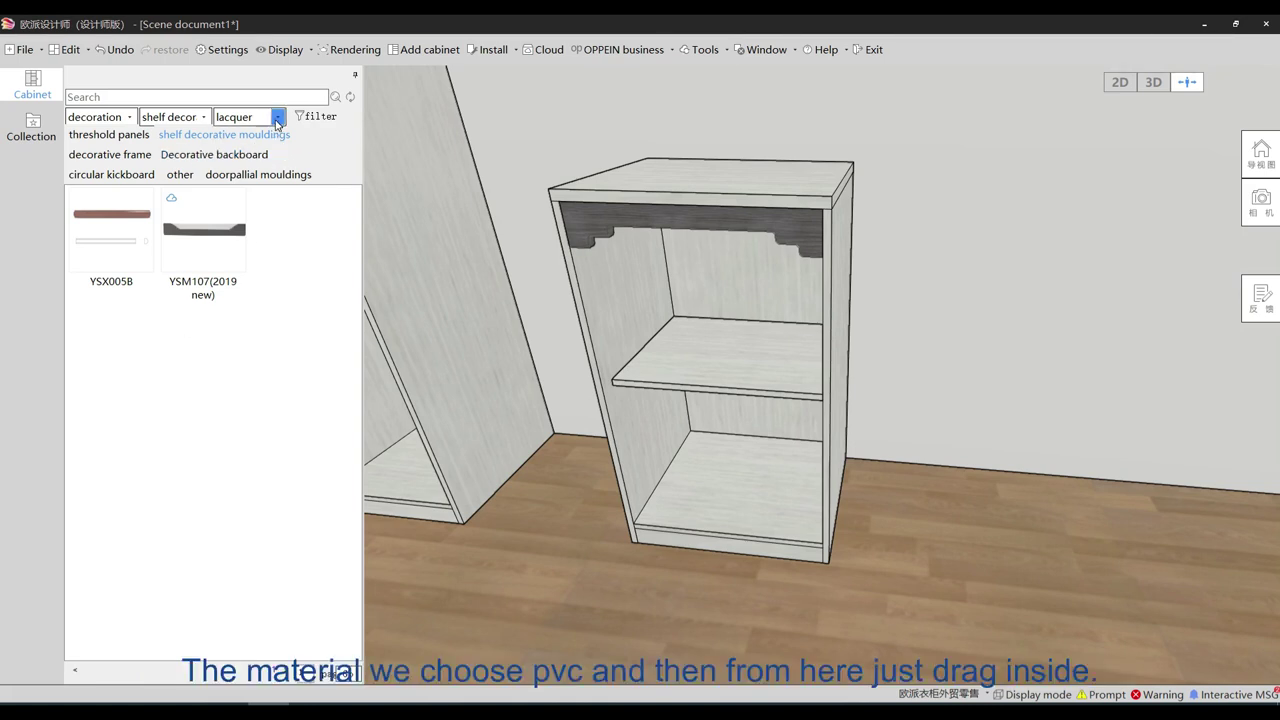
# Place the PVC shelf decorative moulding YSX007 on the low cabinet's middle shelf
pyautogui.click(278, 117)
pyautogui.click(252, 160)
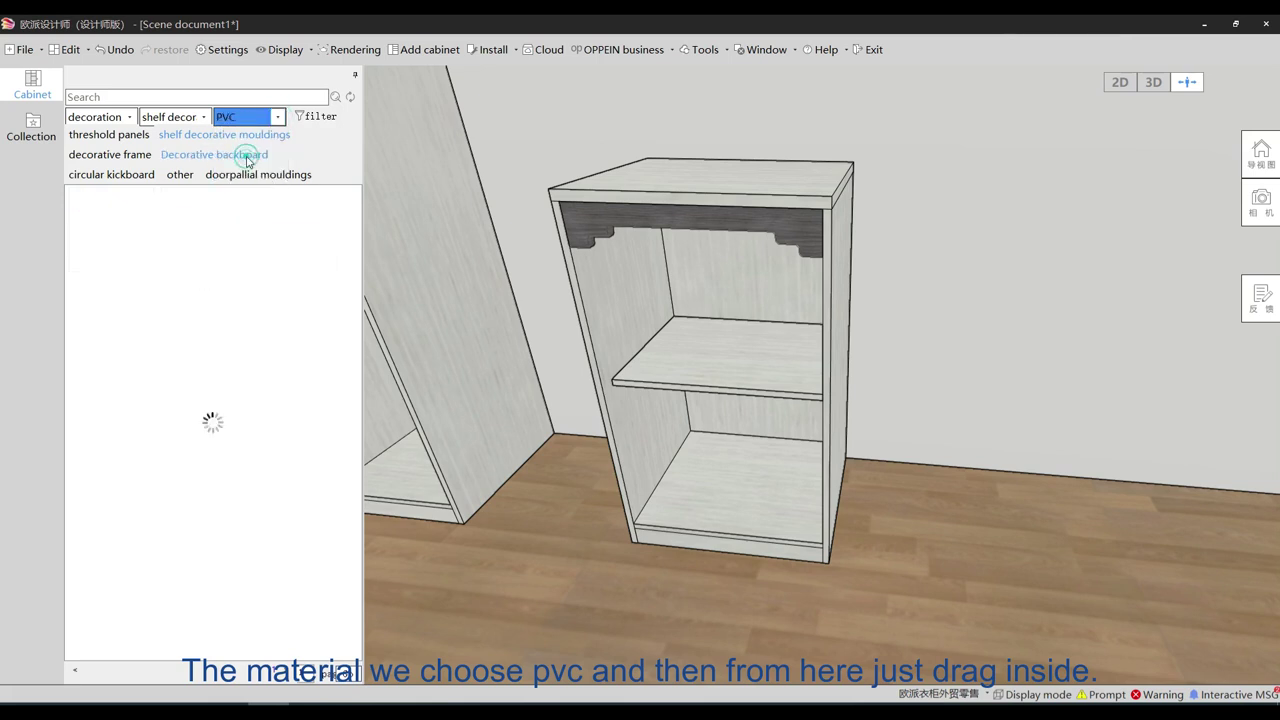
pyautogui.moveTo(130, 250); pyautogui.dragTo(636, 387)
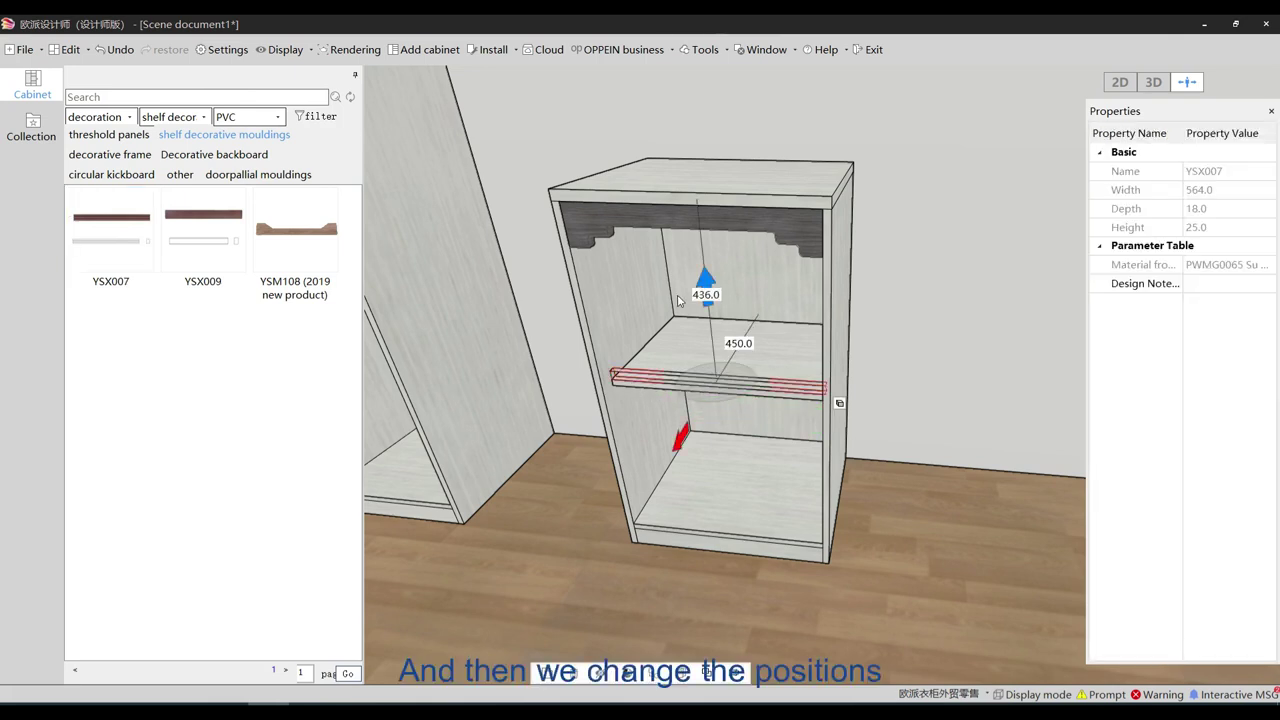
# Move the YSX007 moulding forward in front of the shelf edge and lower it to 443 mm above the cabinet's bottom panel
pyautogui.moveTo(682, 438); pyautogui.dragTo(676, 442)
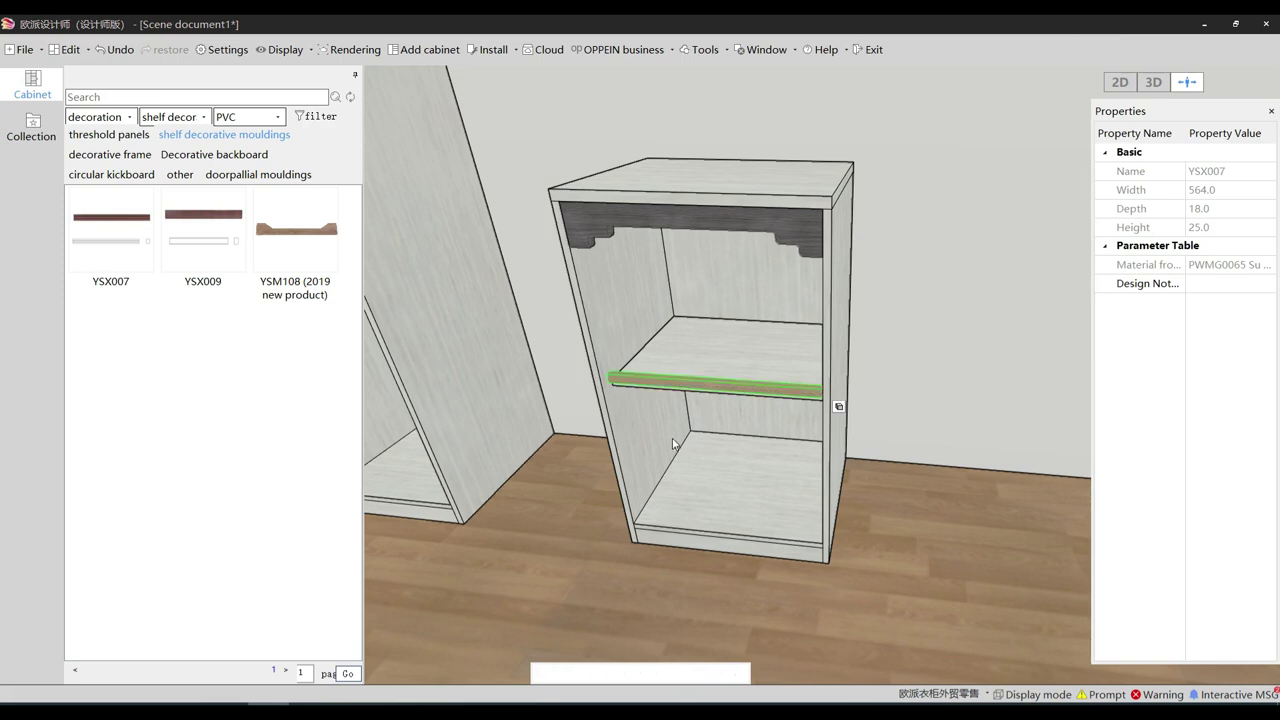
pyautogui.click(701, 289)
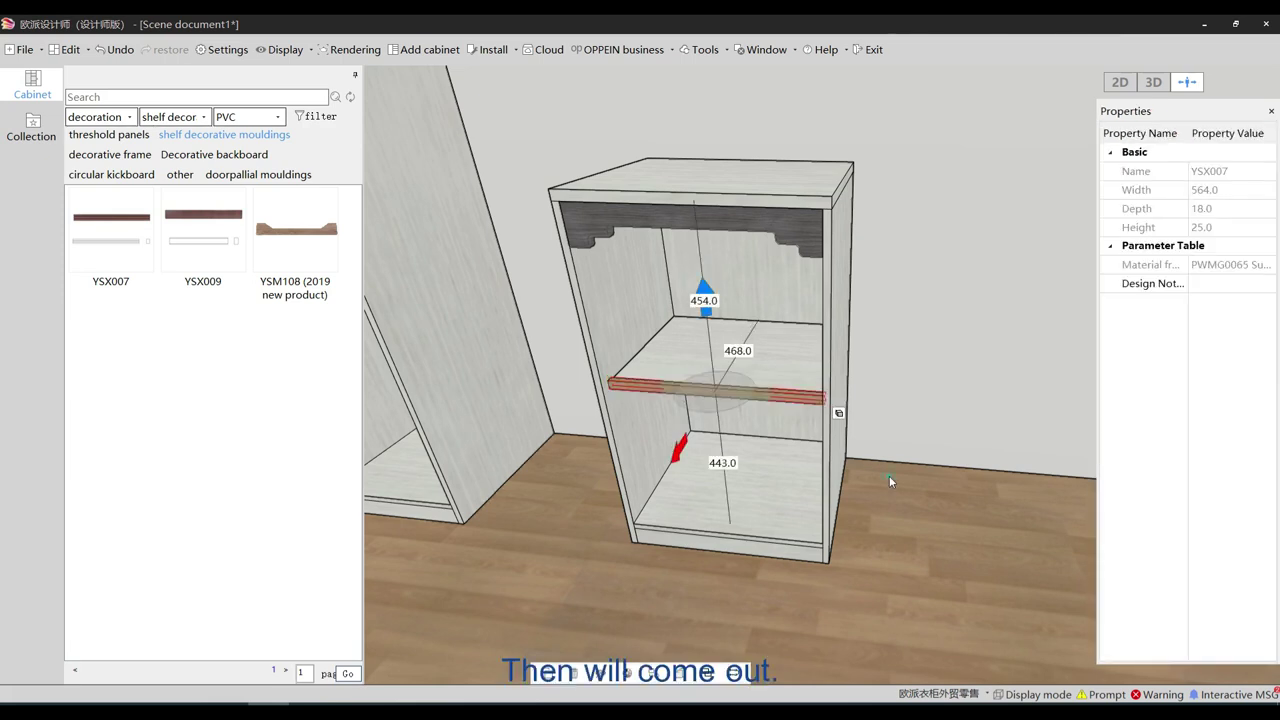
pyautogui.click(889, 474)
pyautogui.scroll(5, 889, 474)
pyautogui.moveTo(949, 447); pyautogui.dragTo(877, 442)
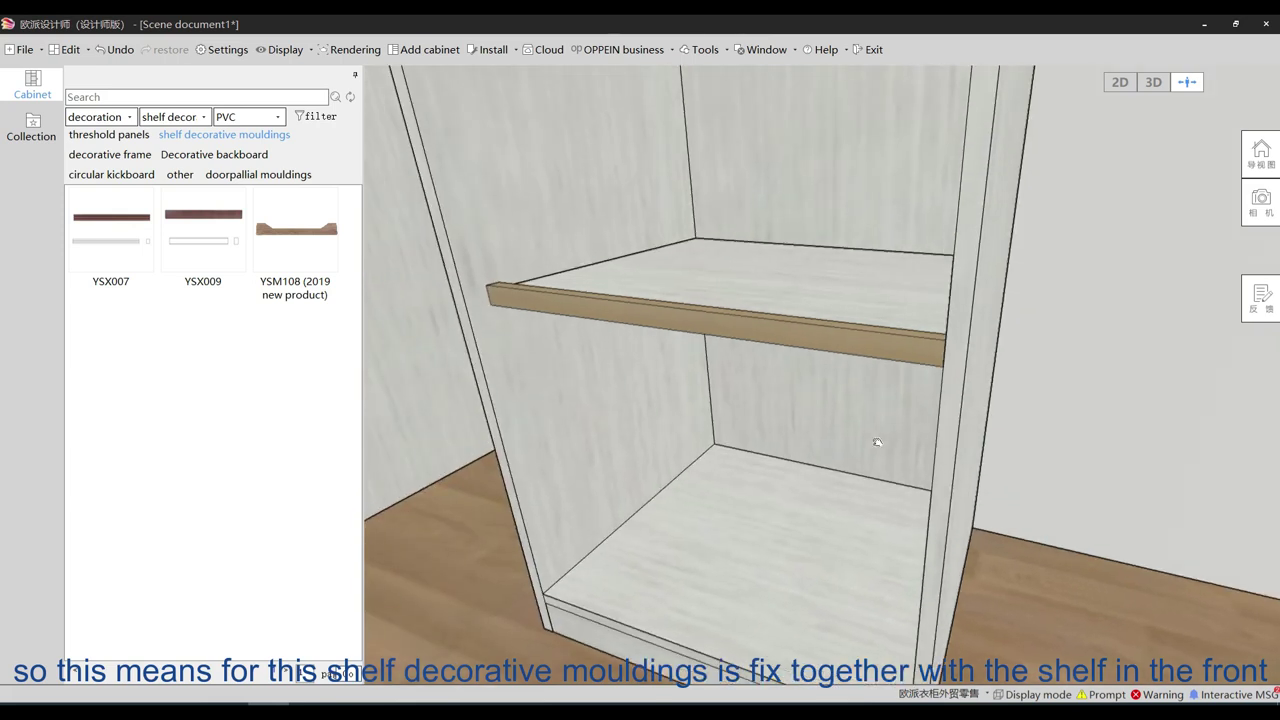
# Lower the YSX007 moulding about 7 mm so its top is flush with the shelf's upper surface
pyautogui.click(750, 323)
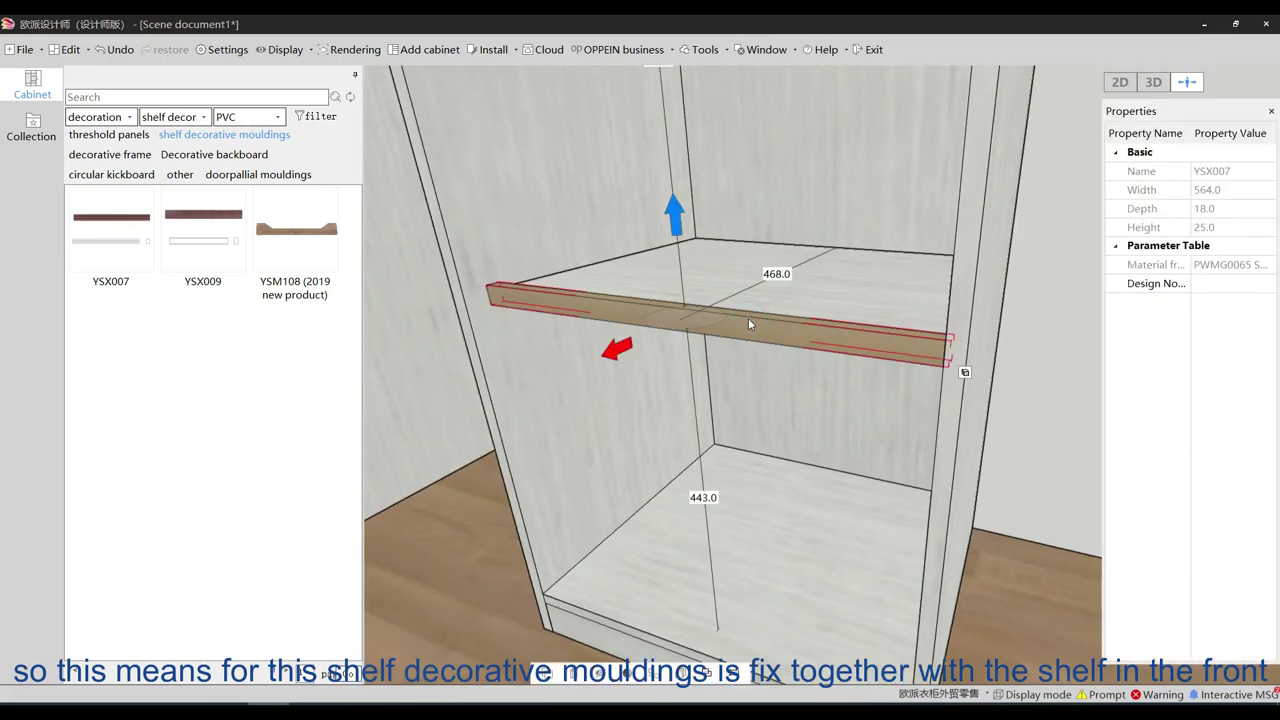
pyautogui.click(680, 211)
pyautogui.moveTo(680, 219); pyautogui.dragTo(682, 227)
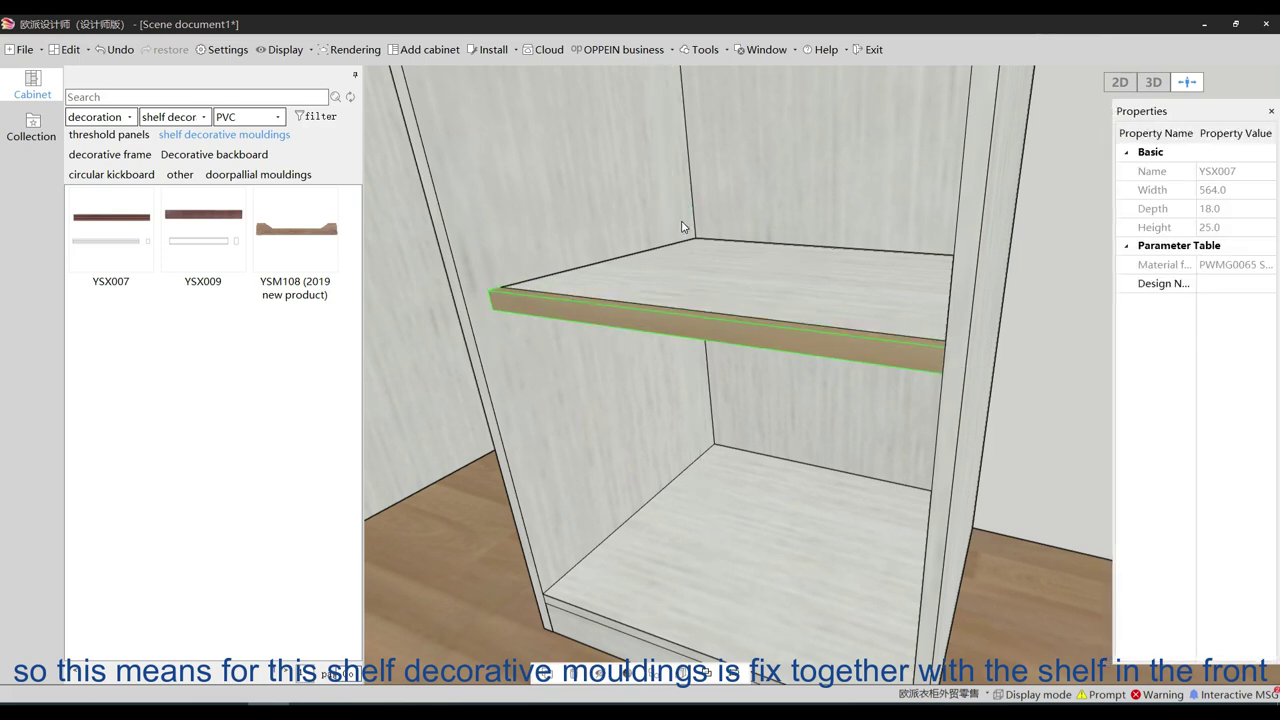
pyautogui.click(435, 494)
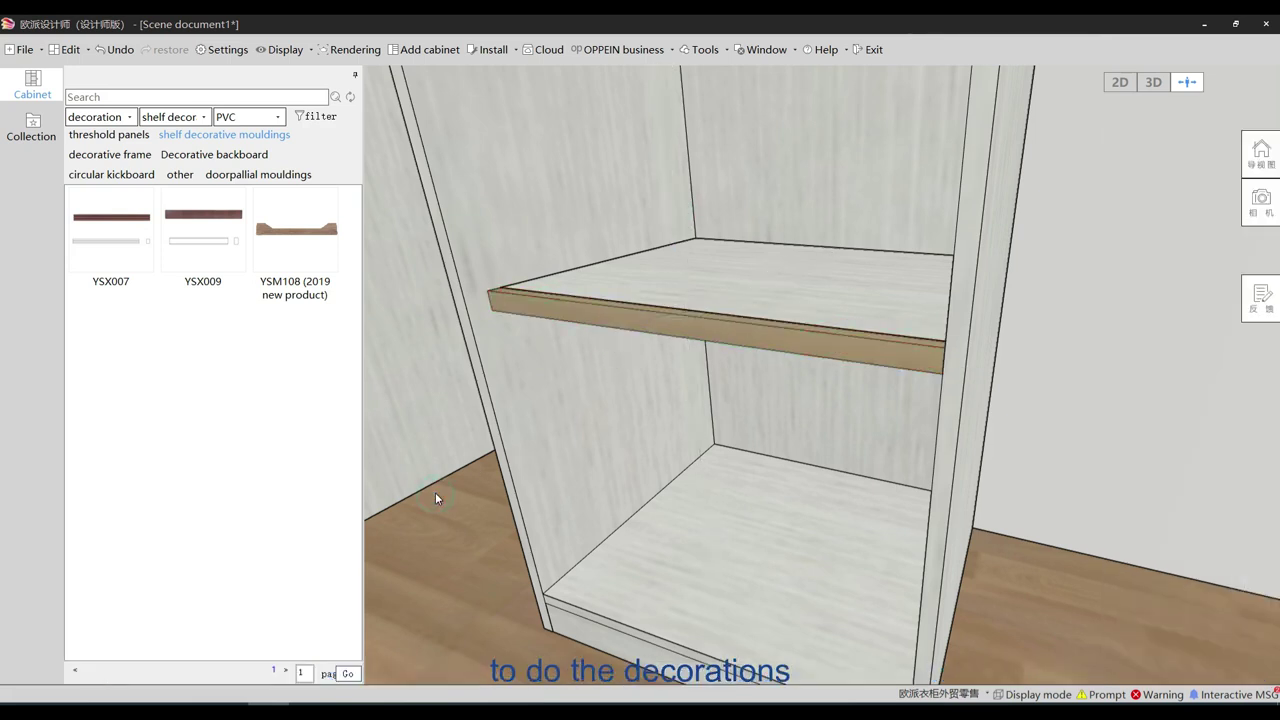
pyautogui.scroll(-5, 440, 492)
pyautogui.moveTo(608, 525); pyautogui.dragTo(576, 467, button='middle')
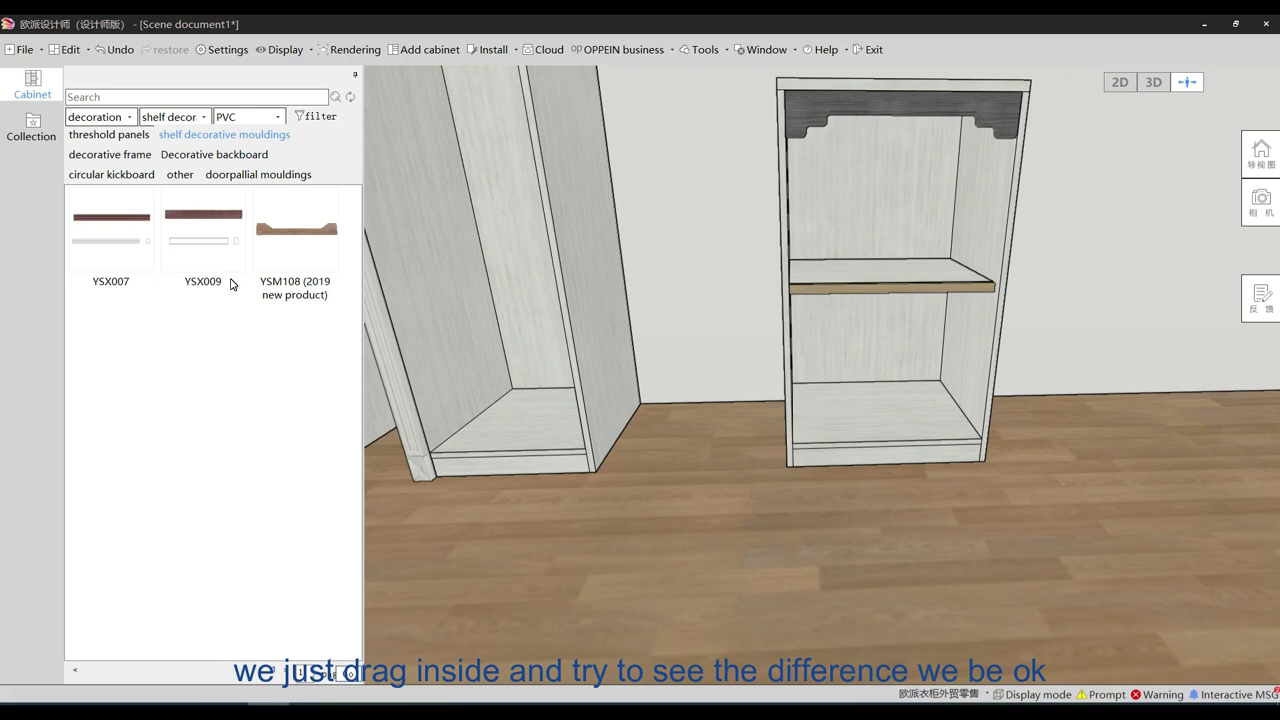
pyautogui.click(800, 296)
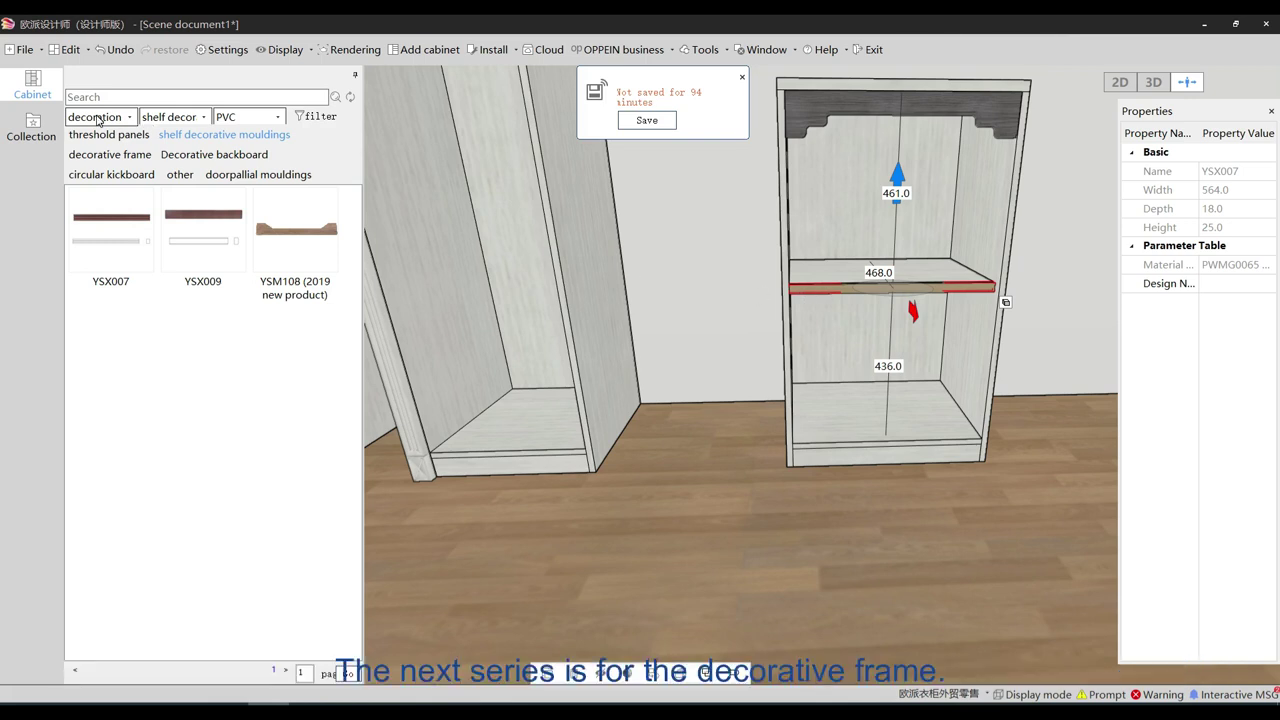
# Place the PVC decorative frame YSK012 on the wall beside the low cabinet and raise it to 263 mm above the floor
pyautogui.click(112, 155)
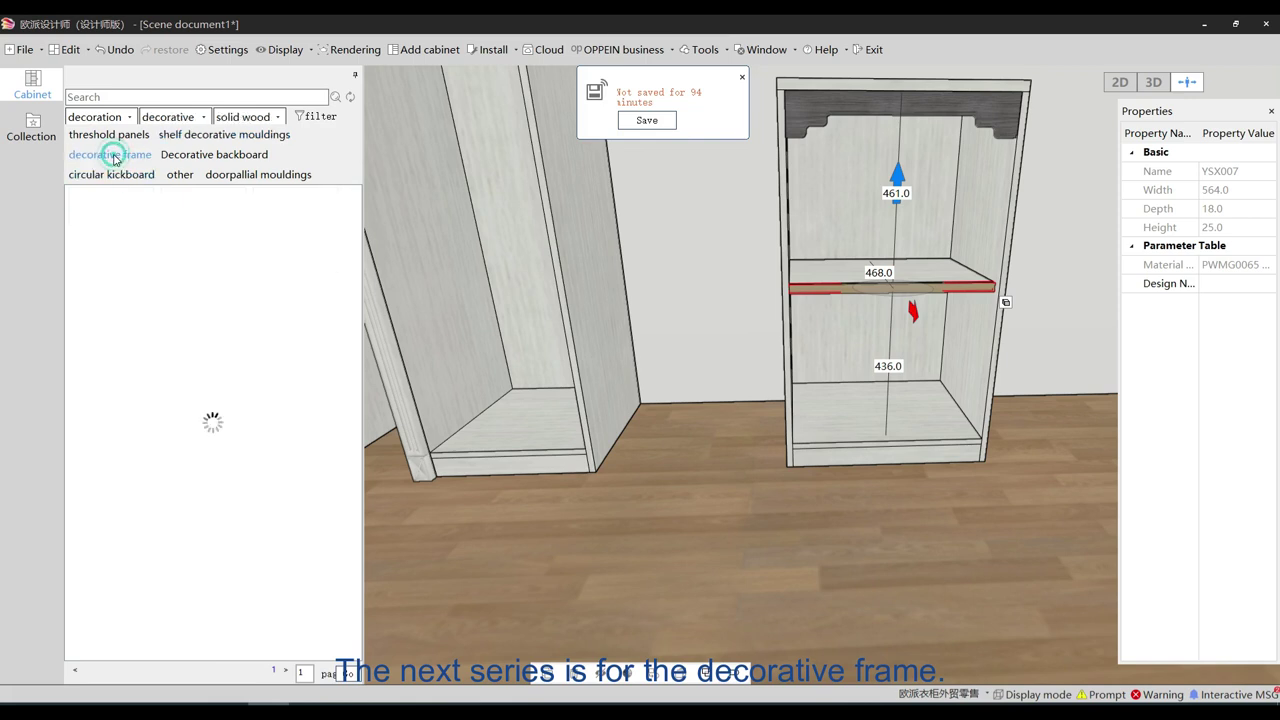
pyautogui.click(267, 119)
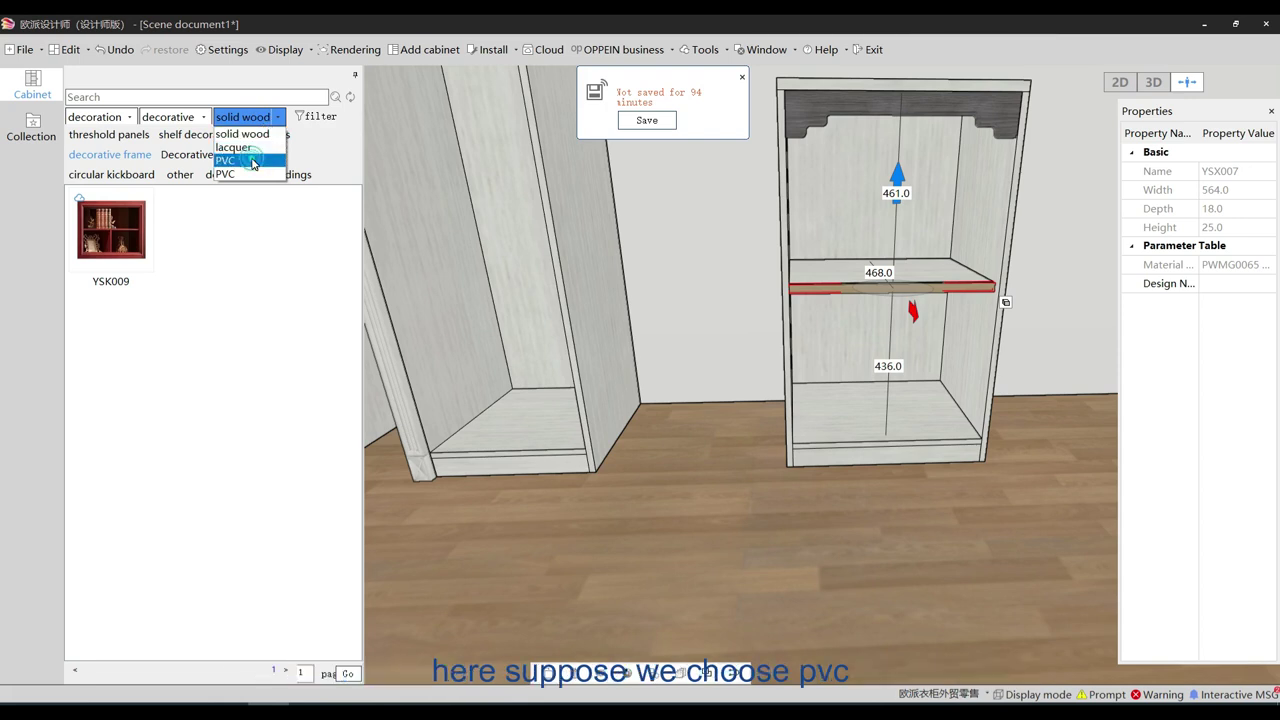
pyautogui.click(253, 161)
pyautogui.moveTo(657, 551); pyautogui.dragTo(804, 521)
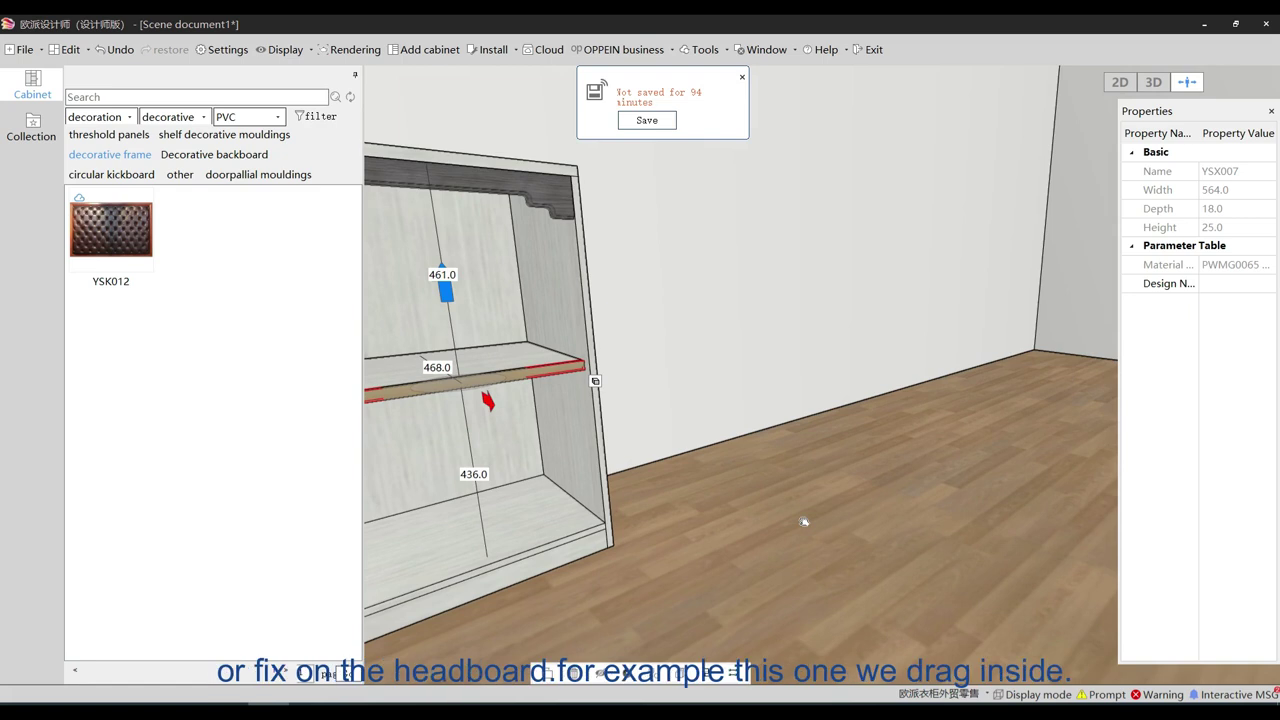
pyautogui.moveTo(89, 222); pyautogui.dragTo(788, 254)
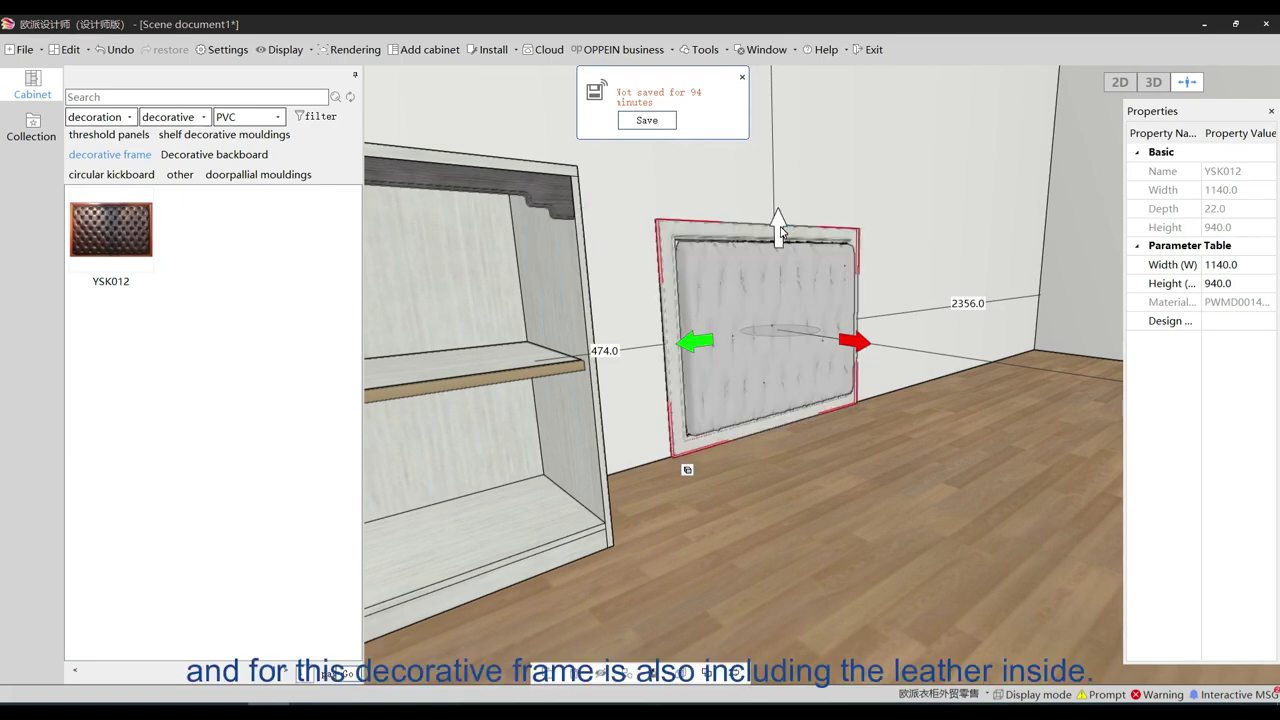
pyautogui.moveTo(780, 232); pyautogui.dragTo(786, 170)
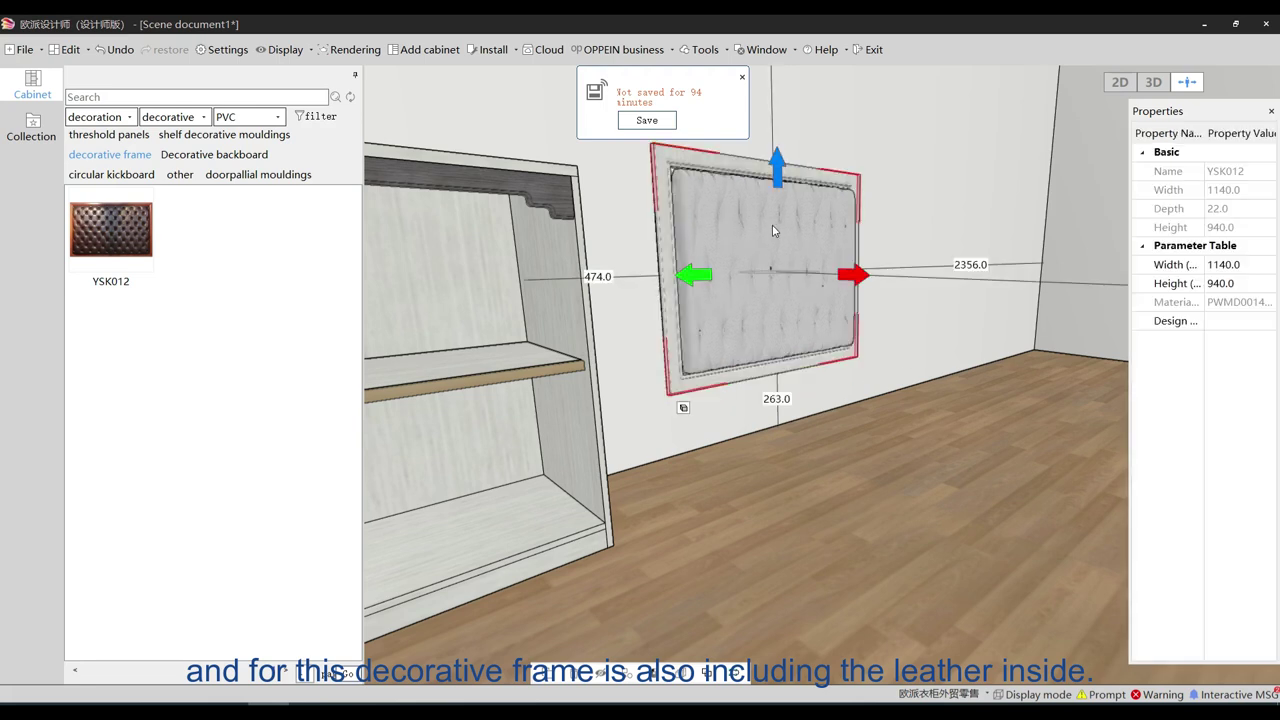
# Place the lacquer decorative frame YSK015 on the wall beside the leather frame and raise it to 788 mm above the floor
pyautogui.click(262, 117)
pyautogui.click(250, 147)
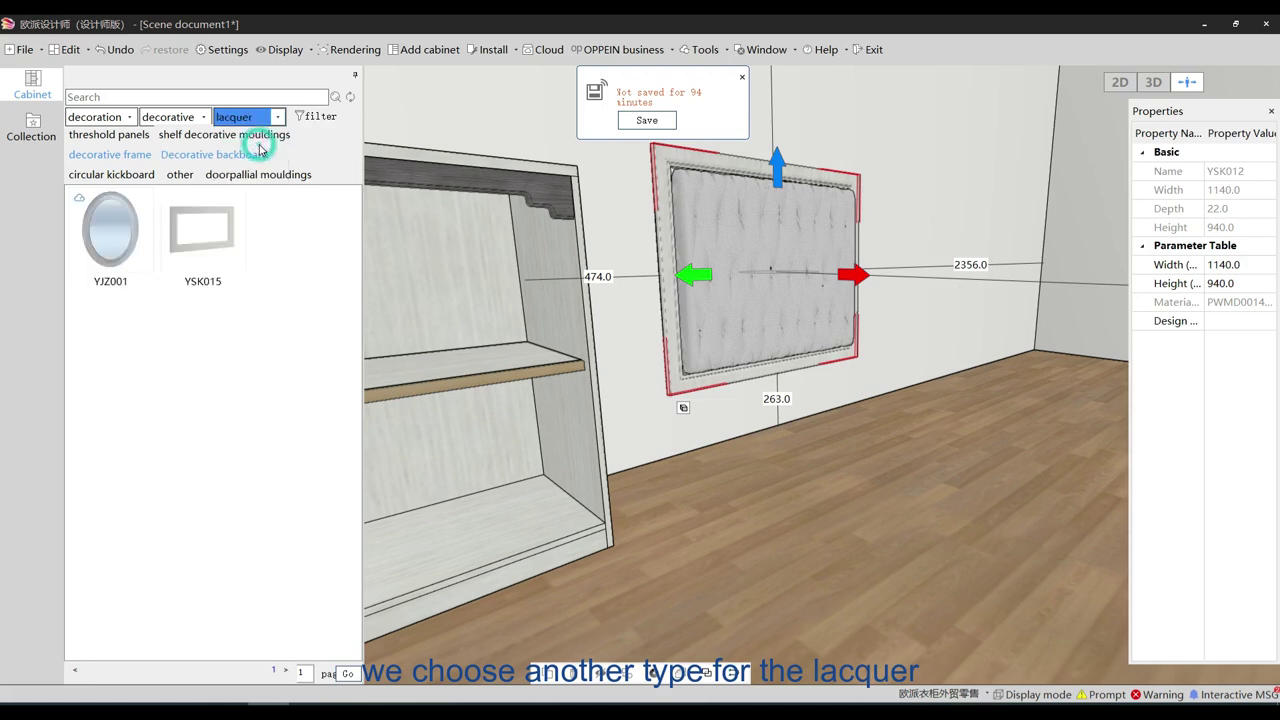
pyautogui.moveTo(751, 558); pyautogui.dragTo(755, 535, button='right')
pyautogui.click(755, 535)
pyautogui.moveTo(393, 347); pyautogui.dragTo(422, 320, button='right')
pyautogui.moveTo(222, 241); pyautogui.dragTo(706, 259)
pyautogui.moveTo(720, 340); pyautogui.dragTo(715, 210)
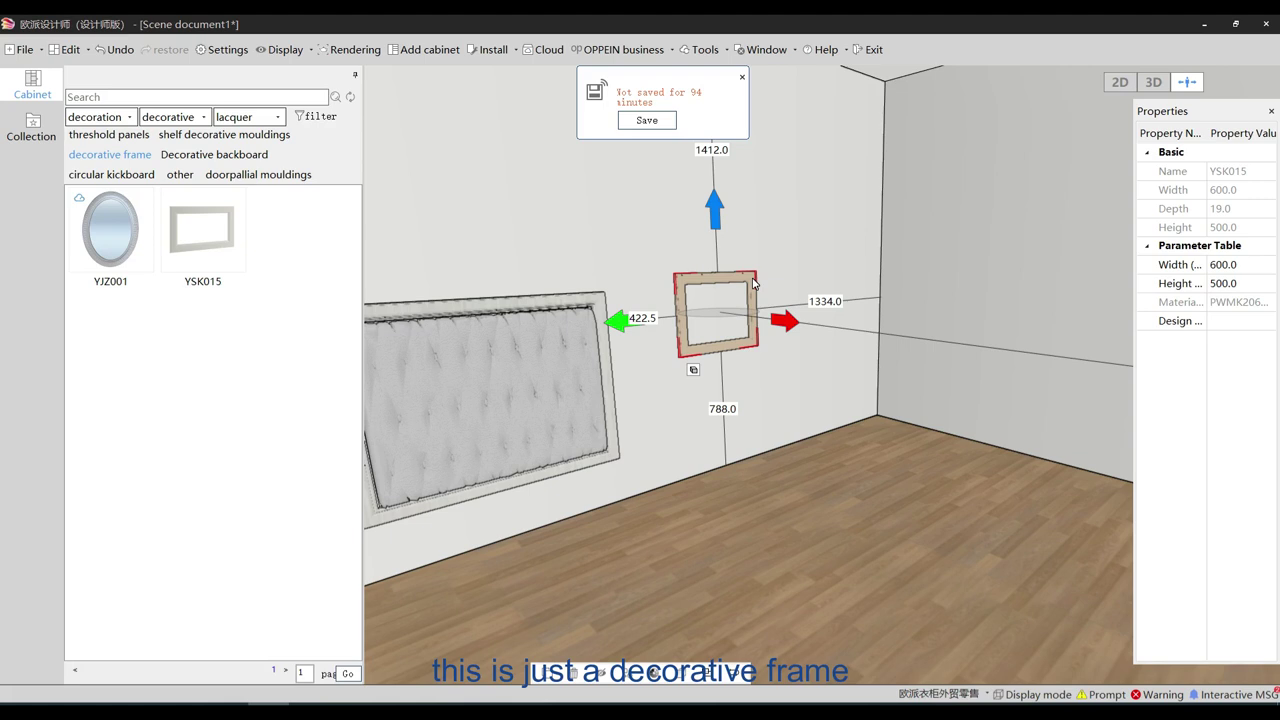
# Place a single-row low cabinet from the basic lower cabinets against the side wall near the room corner
pyautogui.click(110, 117)
pyautogui.click(100, 136)
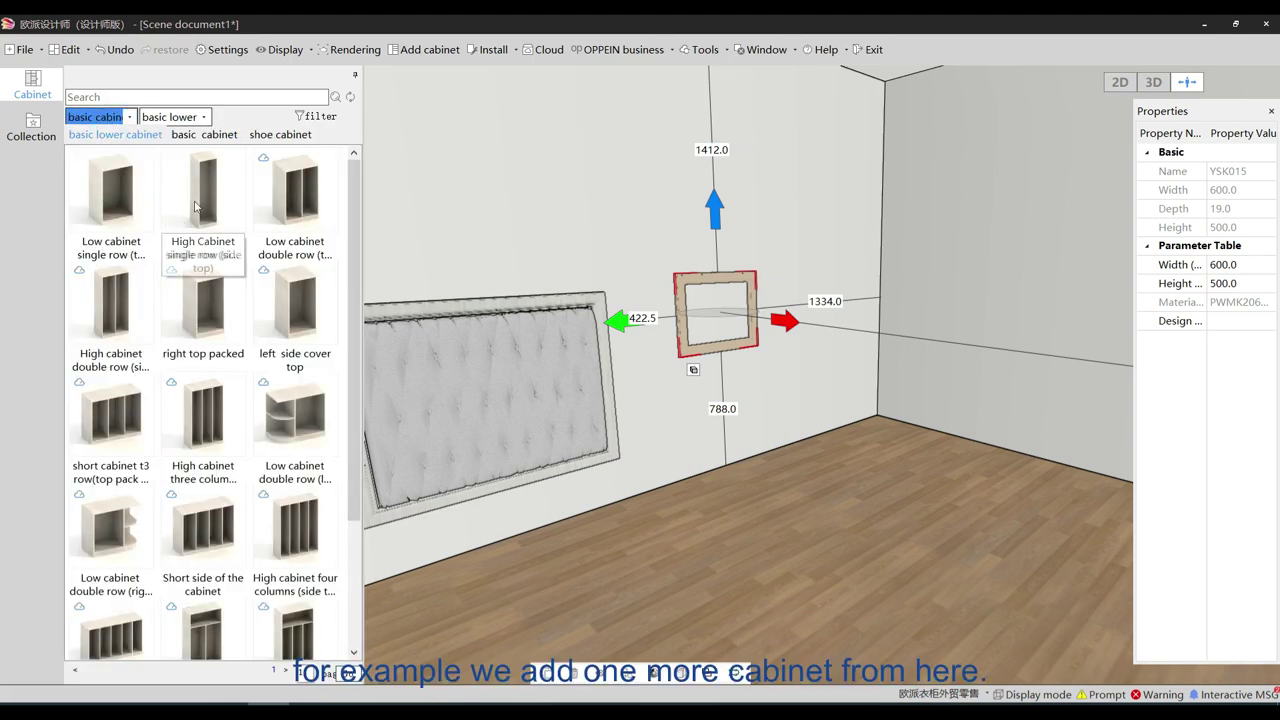
pyautogui.moveTo(110, 195); pyautogui.dragTo(1006, 411)
# List the lacquer decorative frames from the decoration category of the cabinet library
pyautogui.click(95, 117)
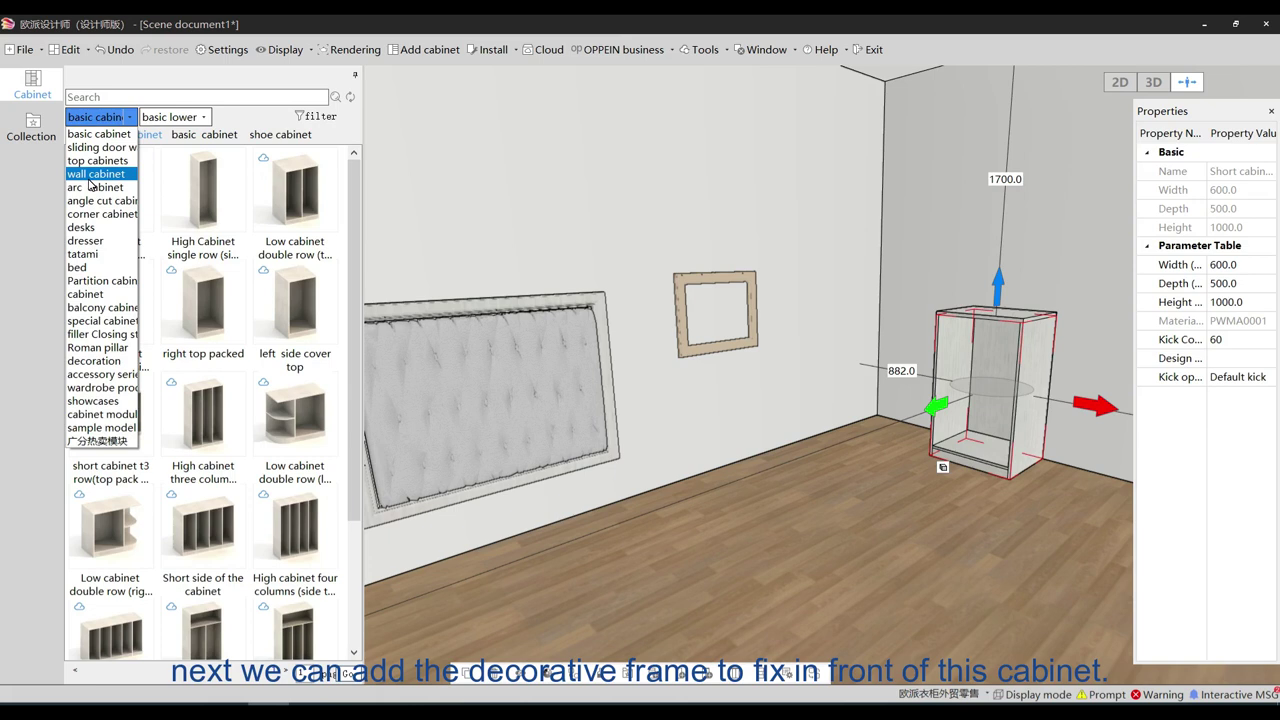
pyautogui.click(97, 362)
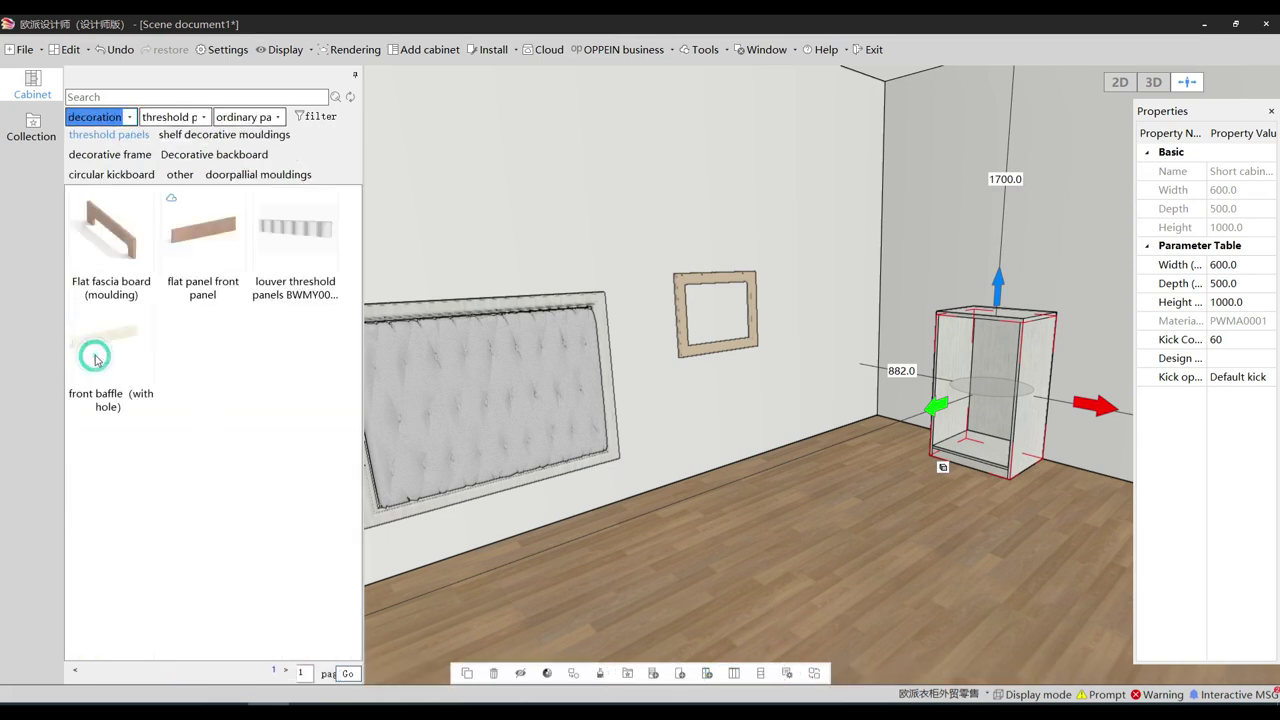
pyautogui.click(125, 158)
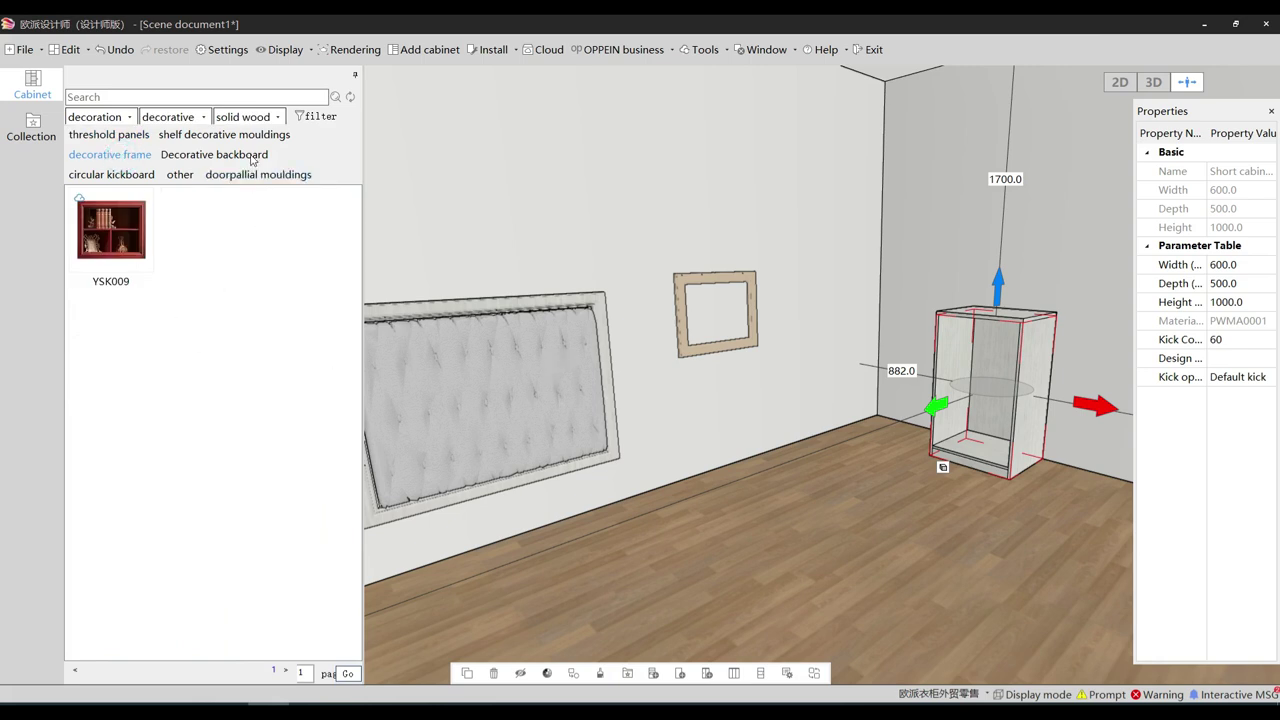
pyautogui.click(257, 118)
pyautogui.click(240, 146)
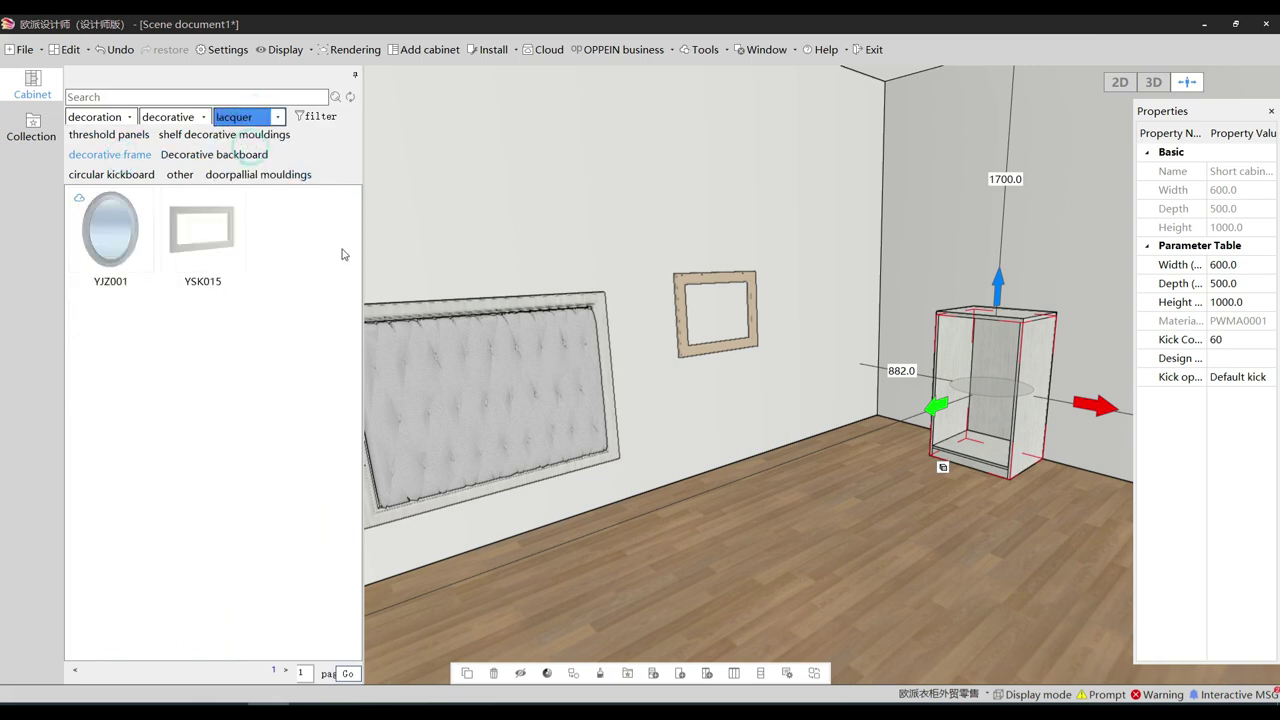
# Place the lacquer decorative frame YSK015 inside the front opening of the low cabinet near the room corner
pyautogui.click(205, 230)
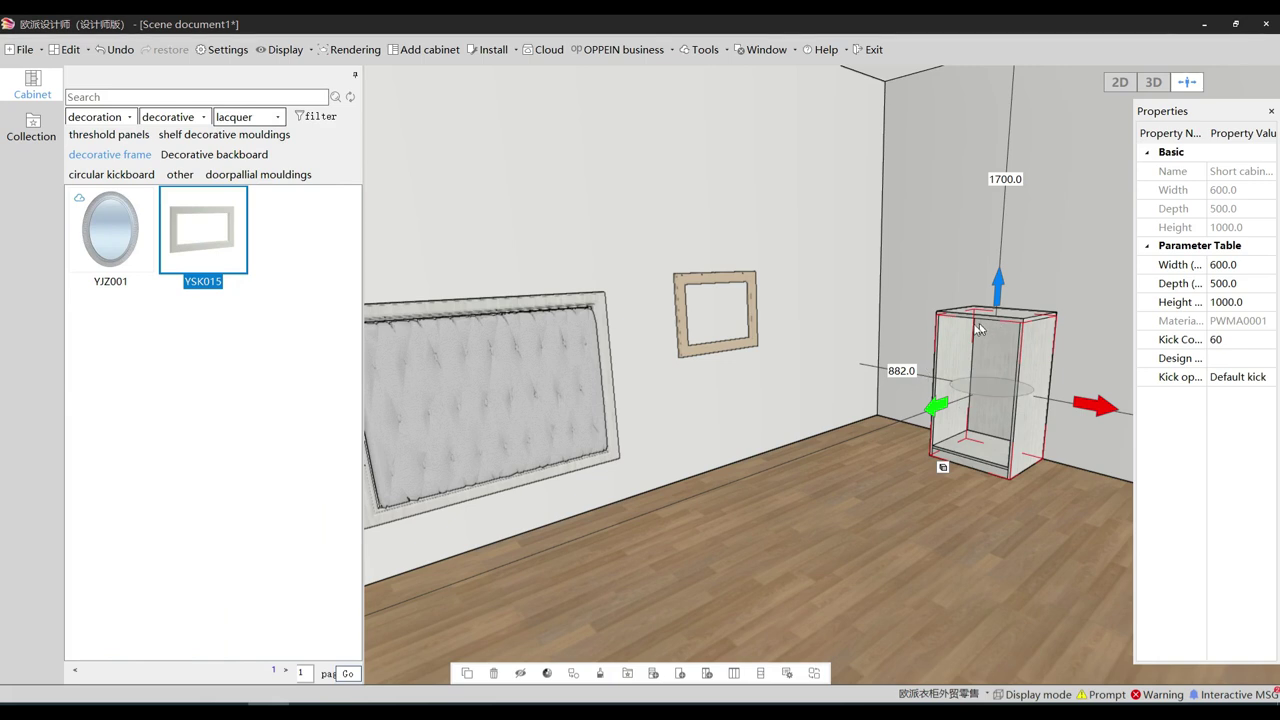
pyautogui.click(710, 440)
pyautogui.moveTo(760, 496); pyautogui.dragTo(840, 506)
pyautogui.moveTo(196, 215); pyautogui.dragTo(804, 346)
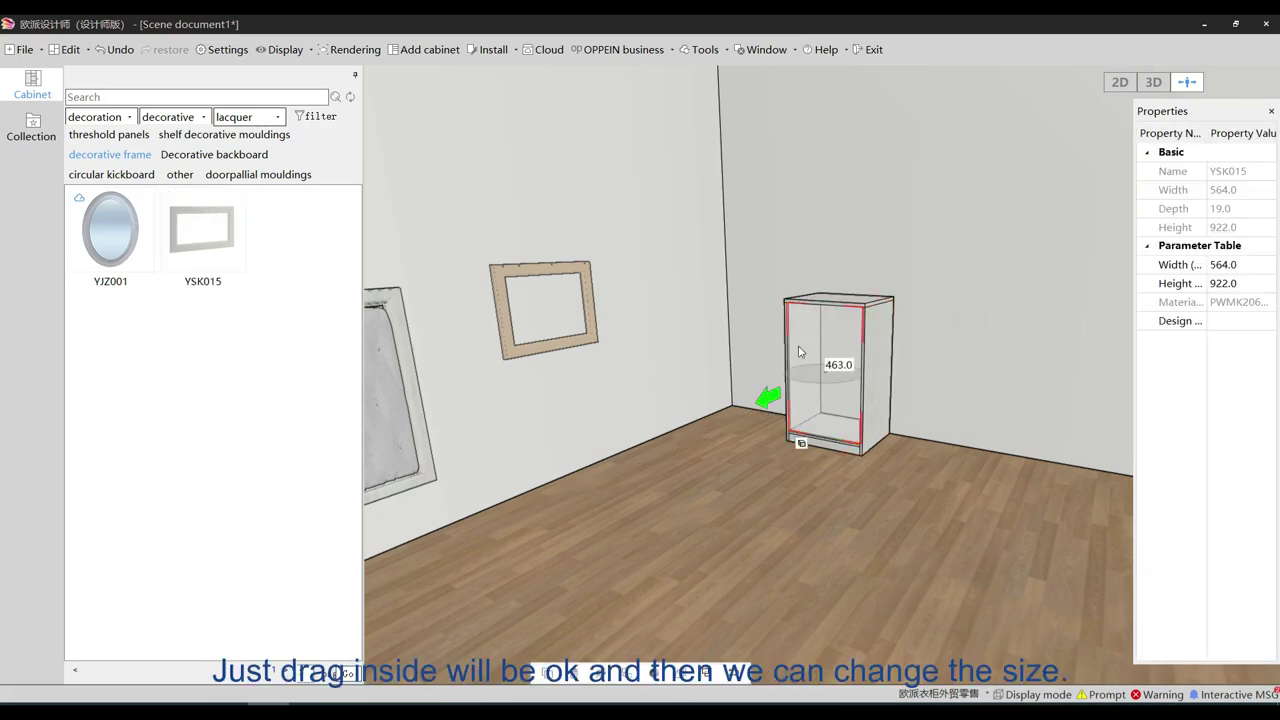
pyautogui.click(697, 509)
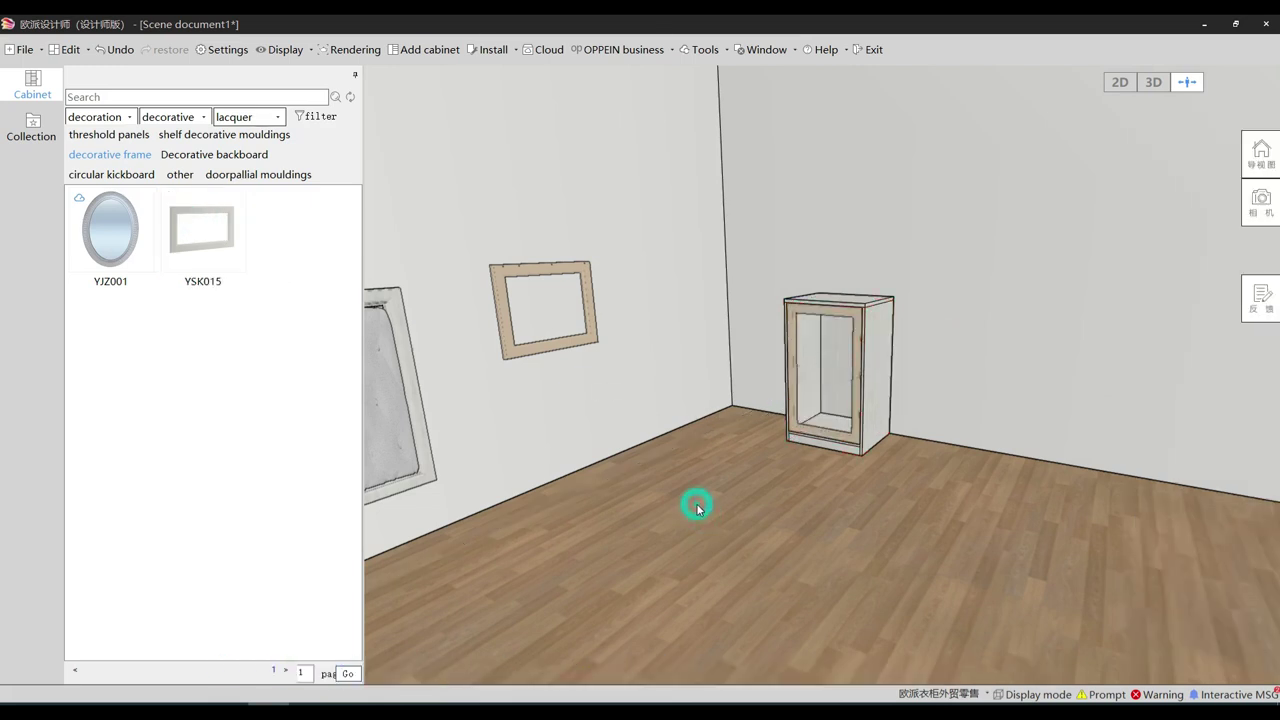
pyautogui.scroll(2, 697, 510)
pyautogui.scroll(-3, 697, 508)
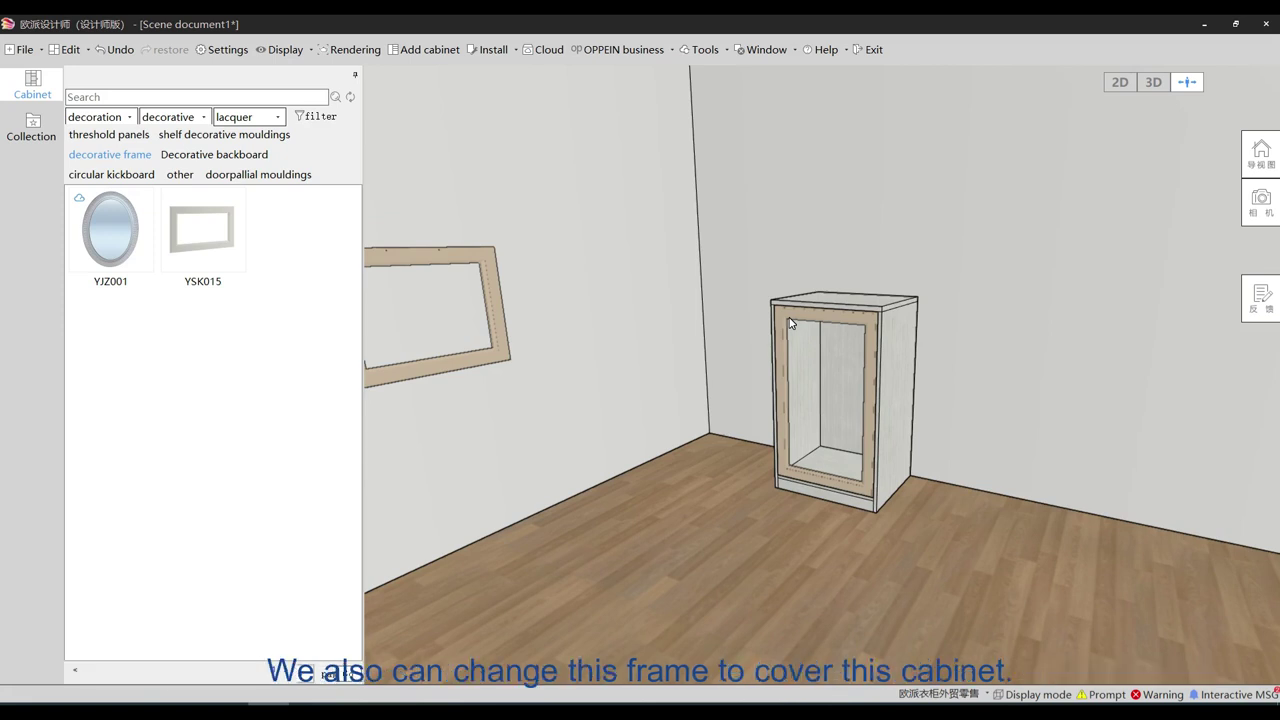
# Place a lacquer frame YSK015 on the floor beside the low cabinet and set its height to 1000 mm
pyautogui.moveTo(202, 228); pyautogui.dragTo(1010, 480)
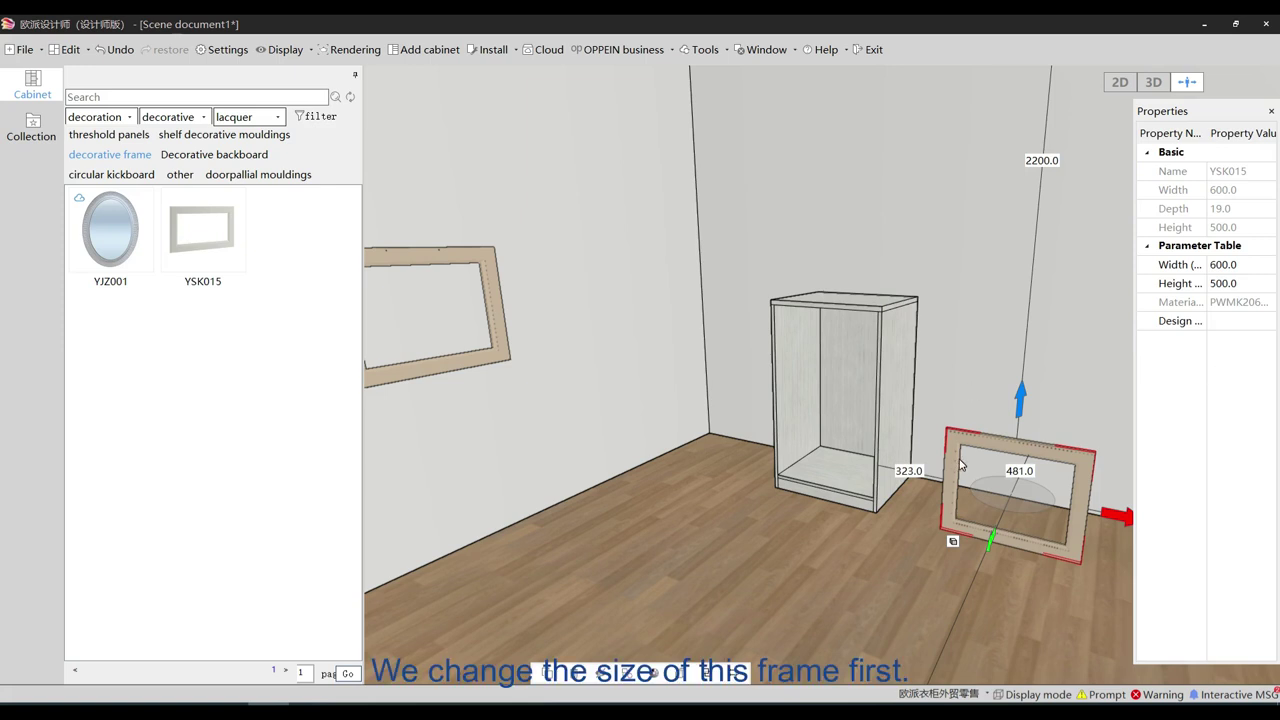
pyautogui.click(1248, 283)
pyautogui.write('1000')
pyautogui.press('Return')
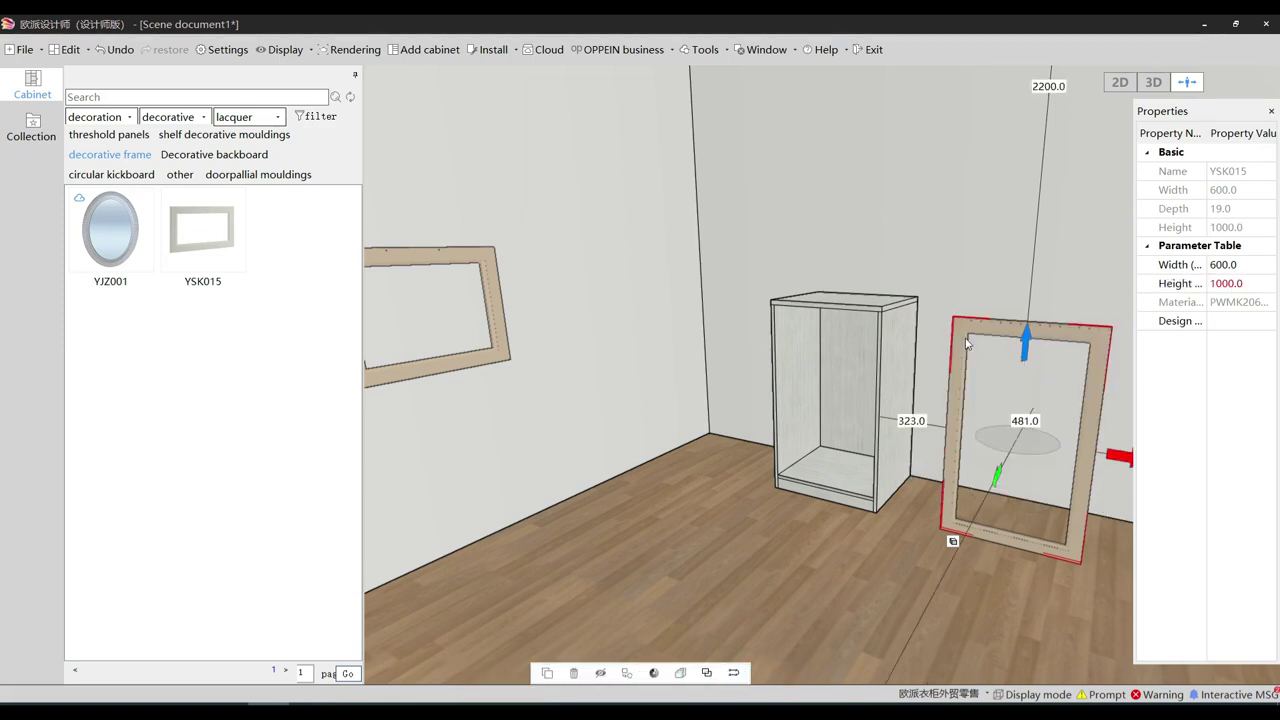
# Move the 1000 mm high frame onto the low cabinet's front and pull it forward so it covers the whole face
pyautogui.click(904, 332)
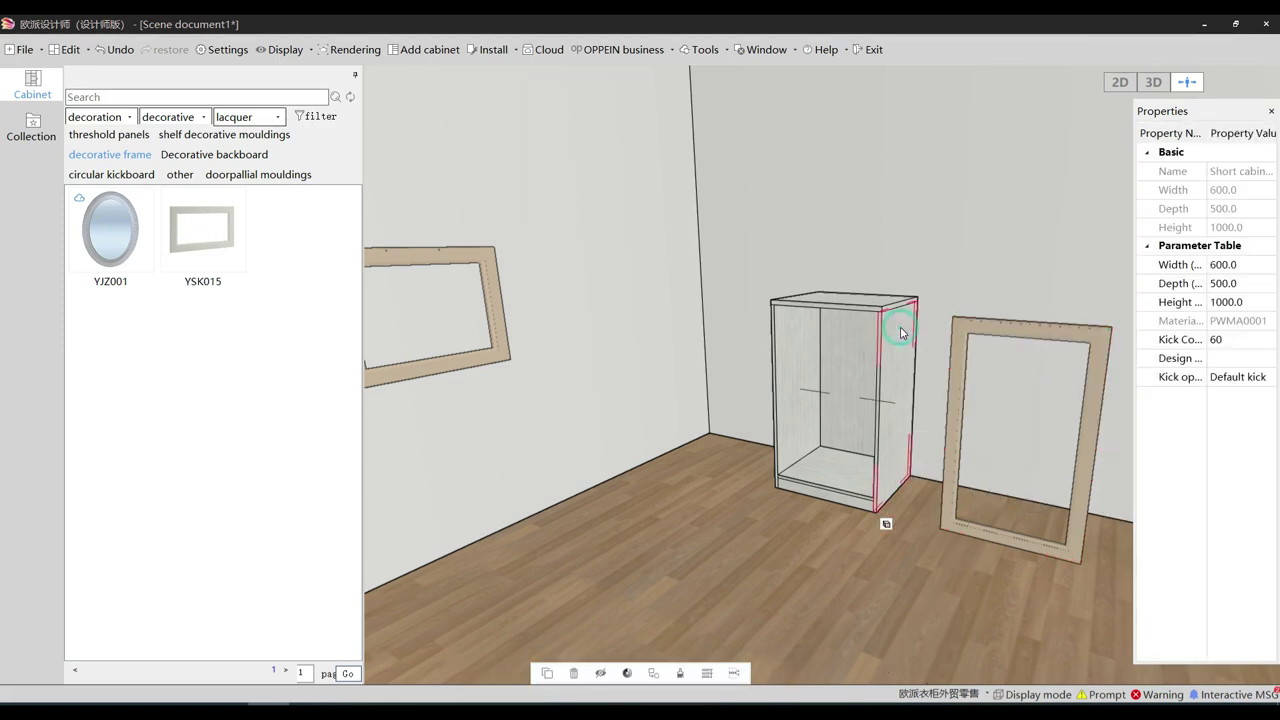
pyautogui.click(995, 333)
pyautogui.moveTo(1115, 458); pyautogui.dragTo(885, 420)
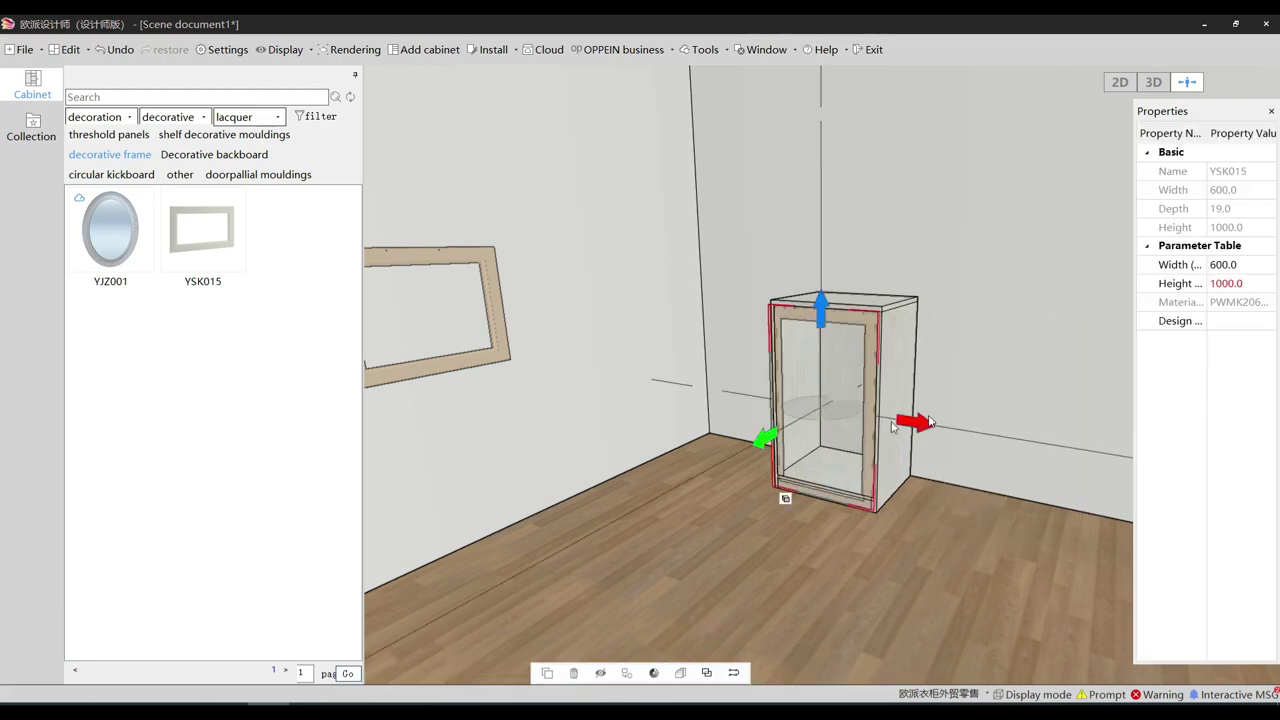
pyautogui.moveTo(767, 436); pyautogui.dragTo(751, 440)
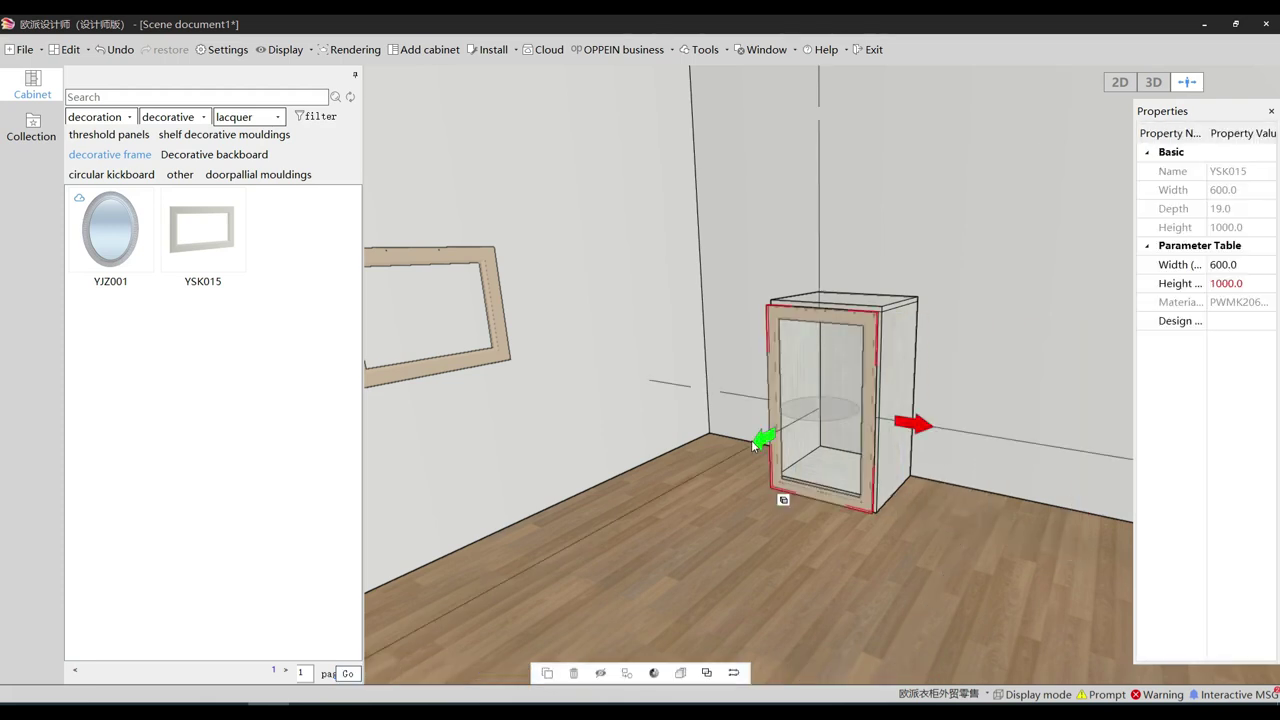
pyautogui.click(776, 540)
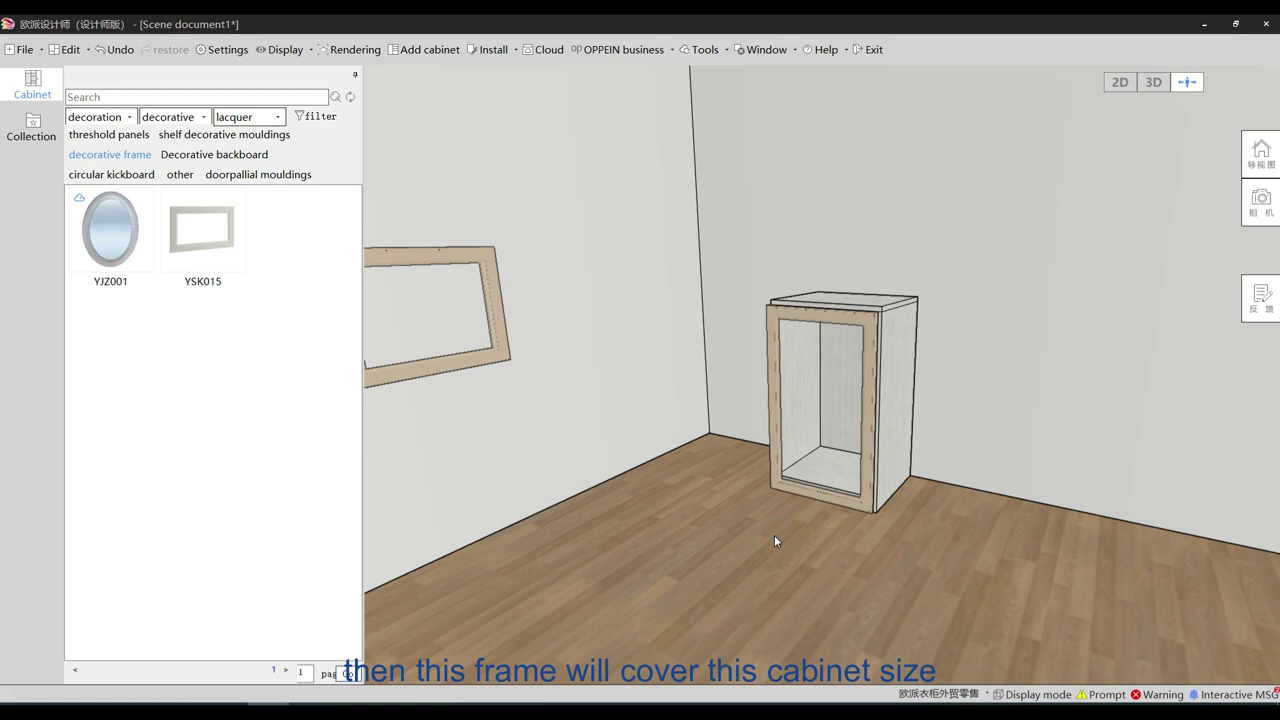
# Place the PVC decorative back panel YSQ016B on the floor against the side wall, about 781 mm from the low cabinet
pyautogui.moveTo(999, 438); pyautogui.dragTo(953, 445, button='middle')
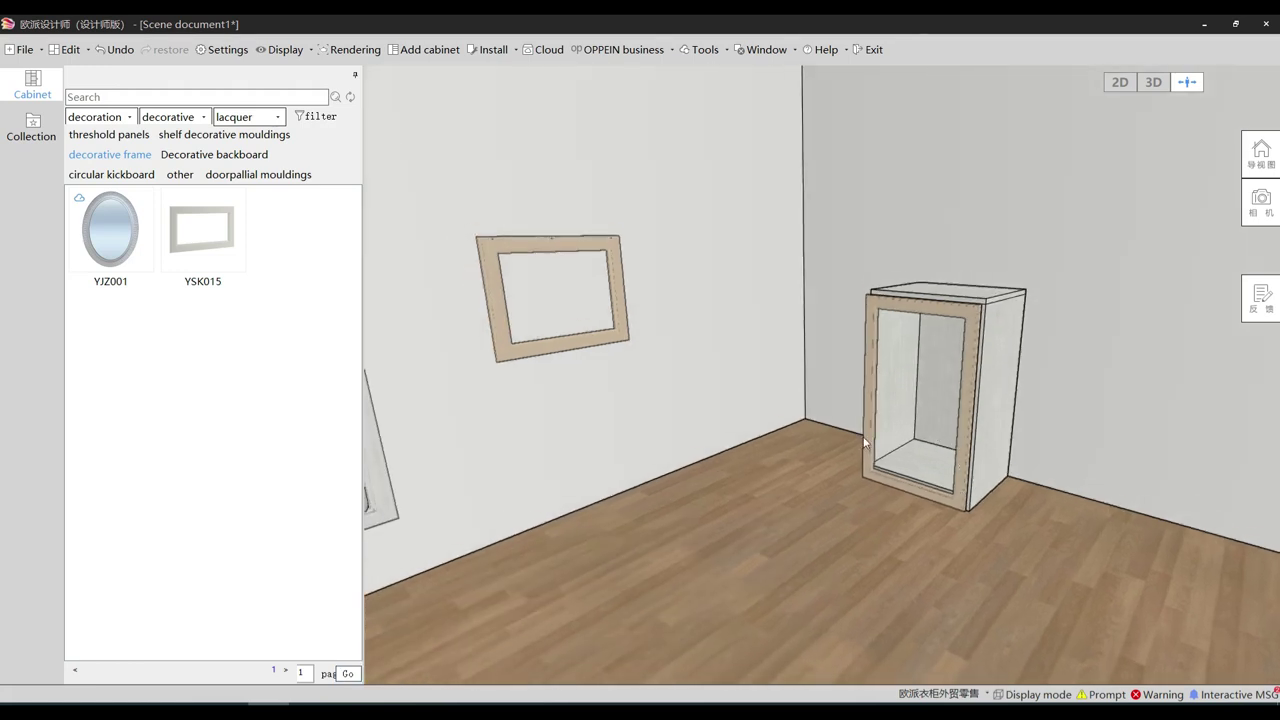
pyautogui.moveTo(509, 463); pyautogui.dragTo(703, 511, button='middle')
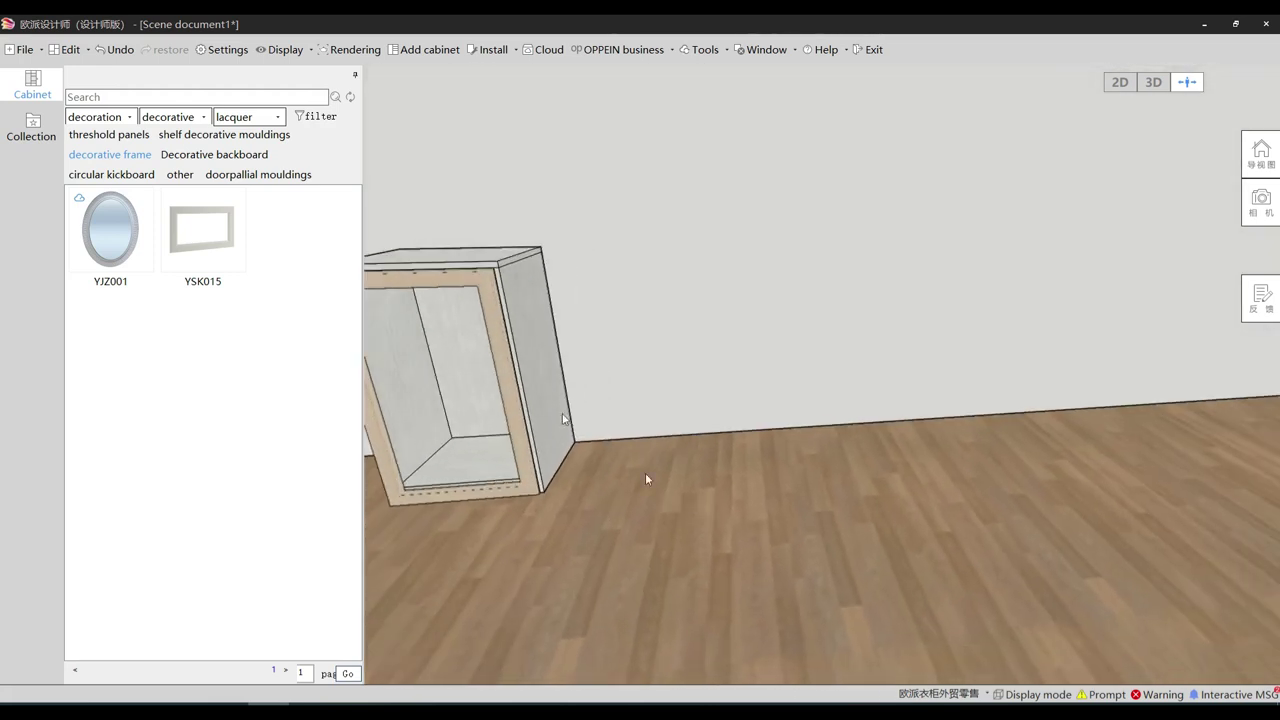
pyautogui.click(223, 160)
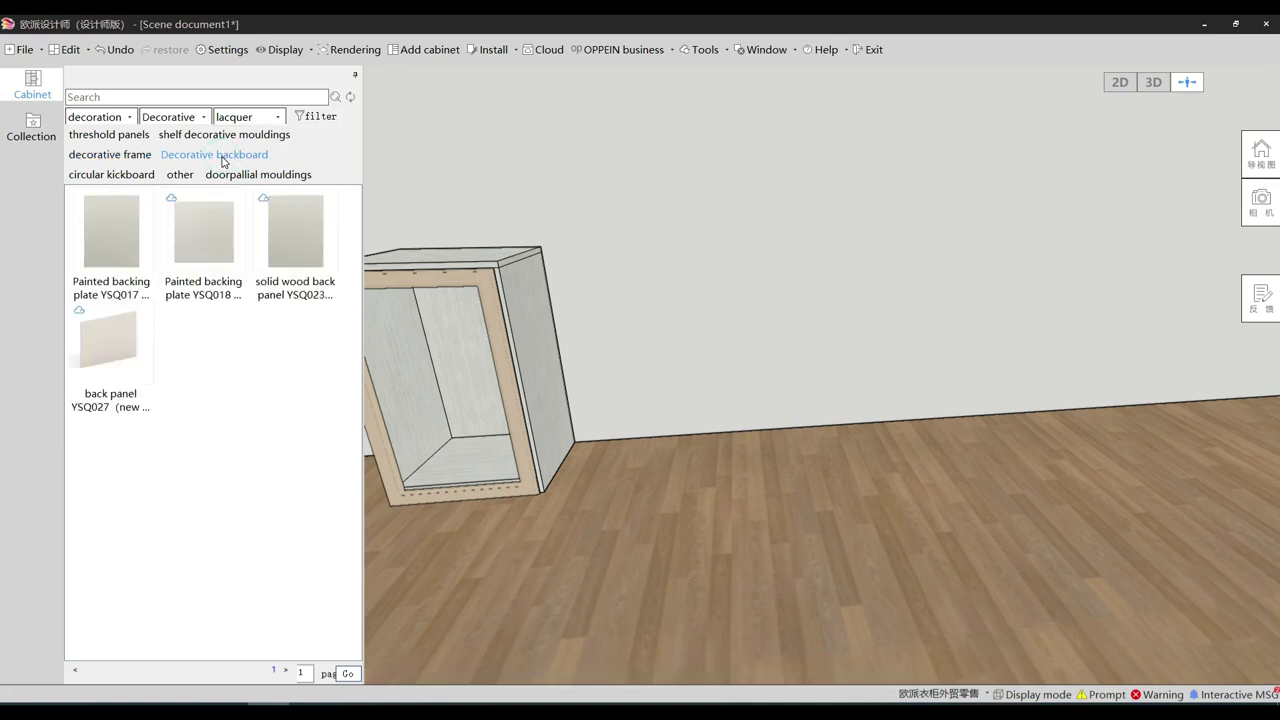
pyautogui.click(250, 117)
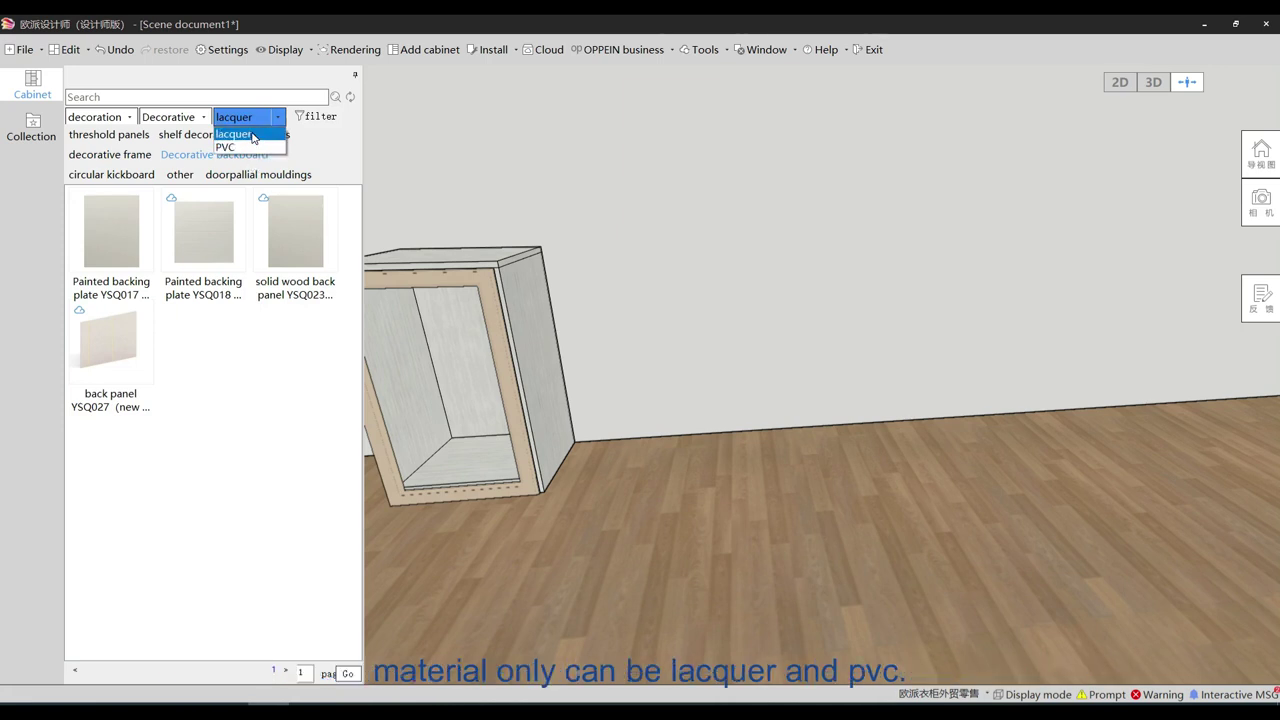
pyautogui.click(240, 147)
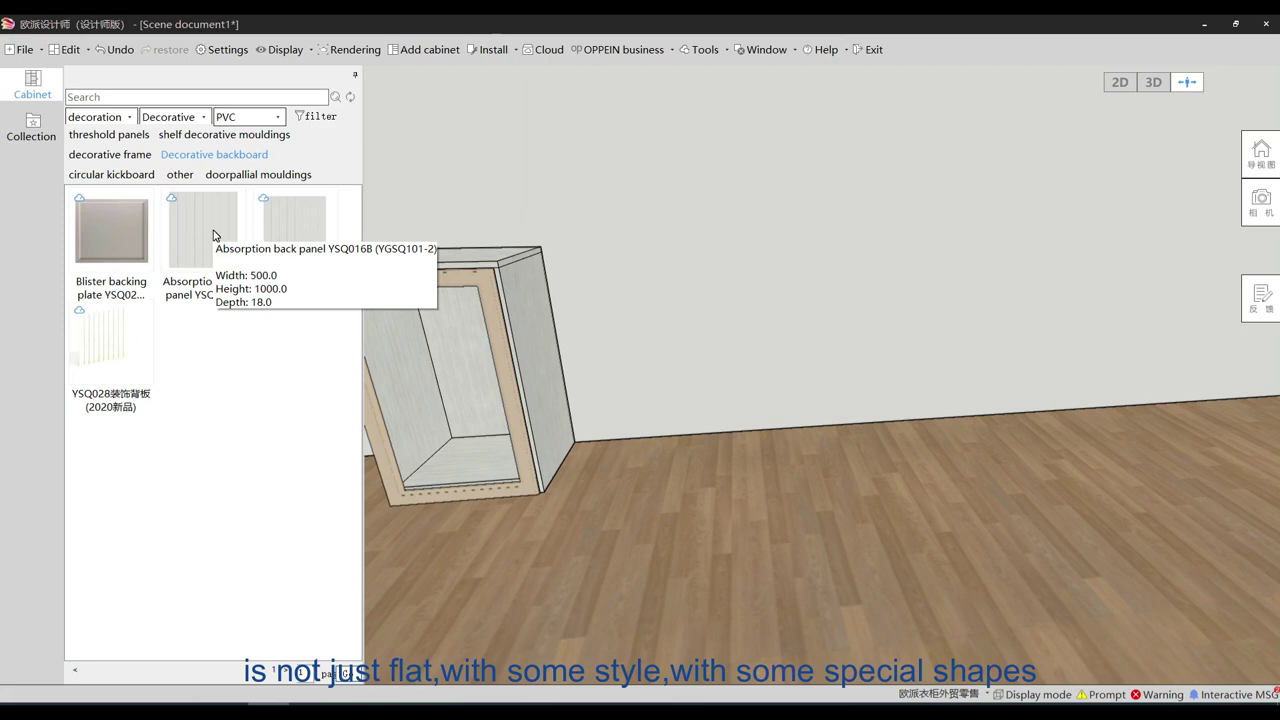
pyautogui.click(200, 221)
pyautogui.moveTo(206, 234); pyautogui.dragTo(763, 281)
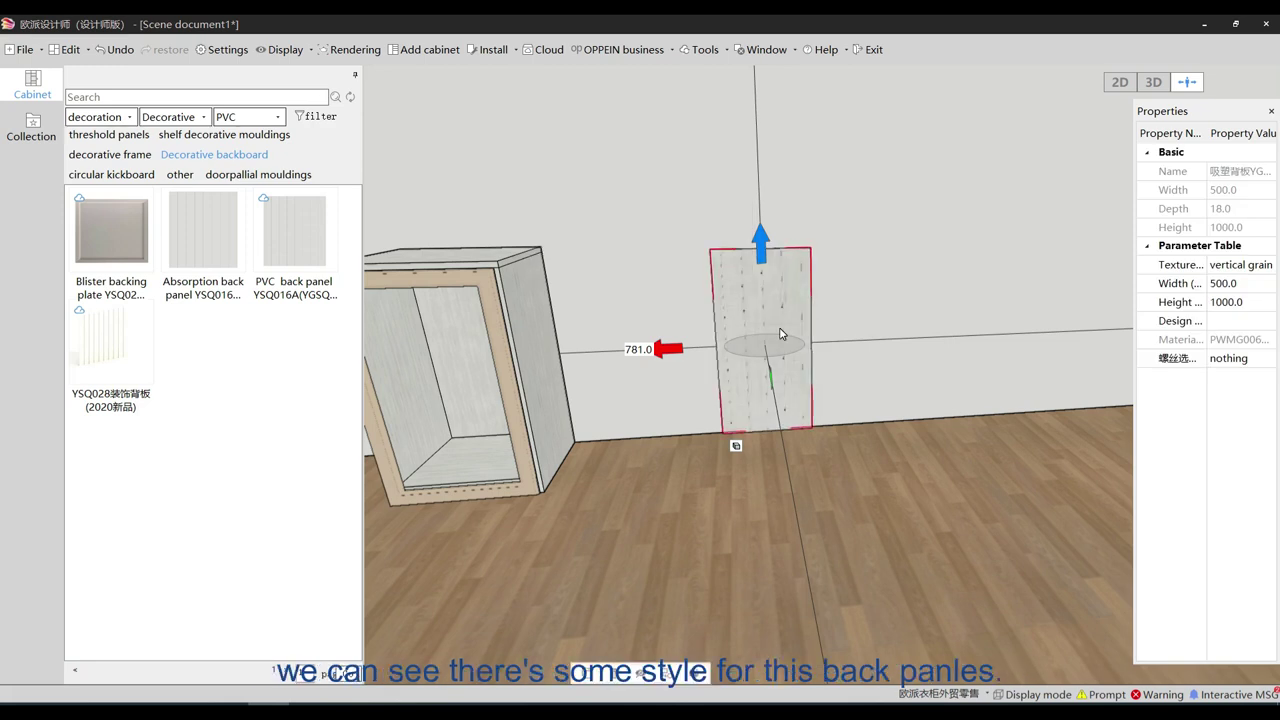
pyautogui.click(837, 303)
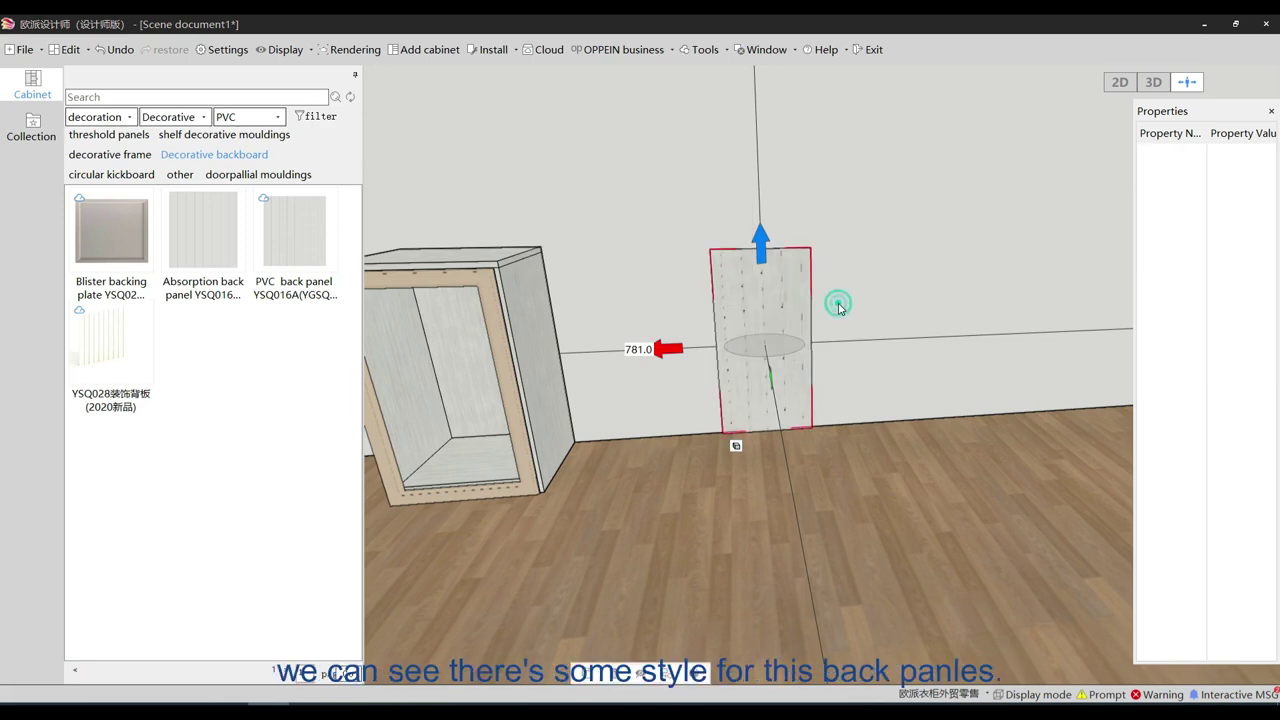
# Set the screw option (GNJ_Style) of the decorative back panel to 木螺丝 (wood screws)
pyautogui.scroll(3, 840, 309)
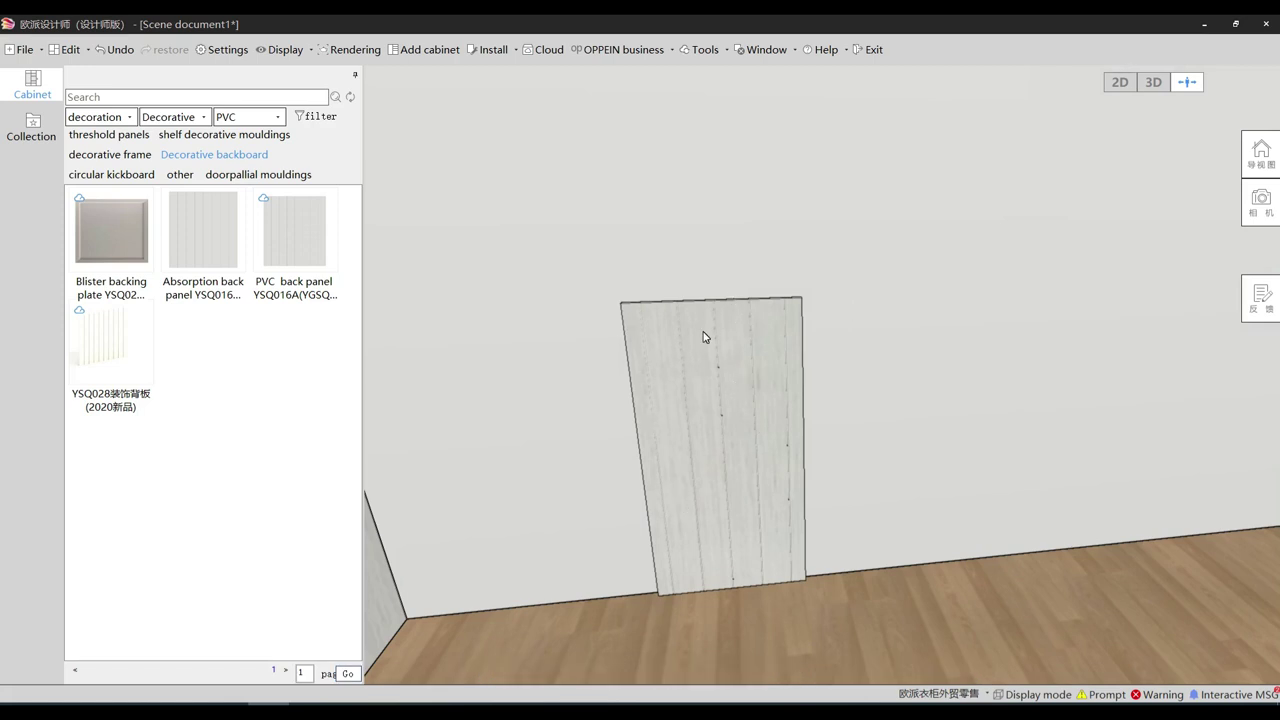
pyautogui.moveTo(478, 298); pyautogui.dragTo(580, 373)
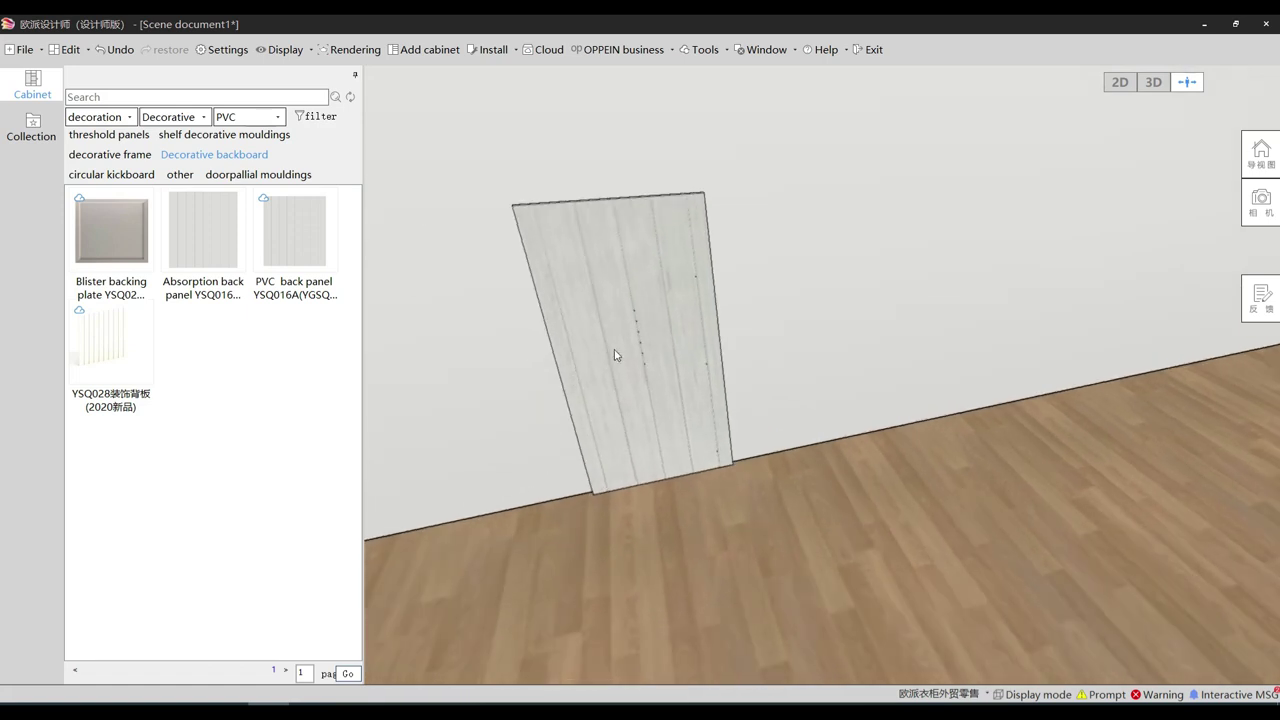
pyautogui.click(632, 258)
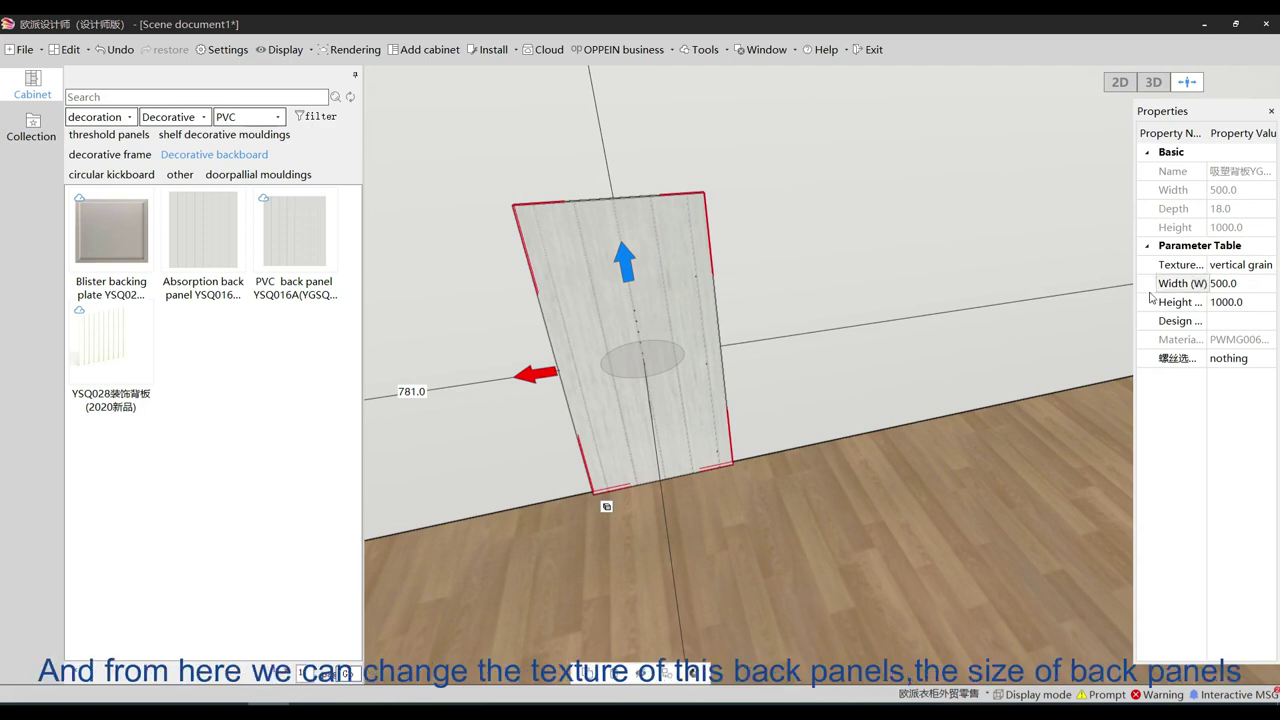
pyautogui.moveTo(1134, 291); pyautogui.dragTo(989, 292)
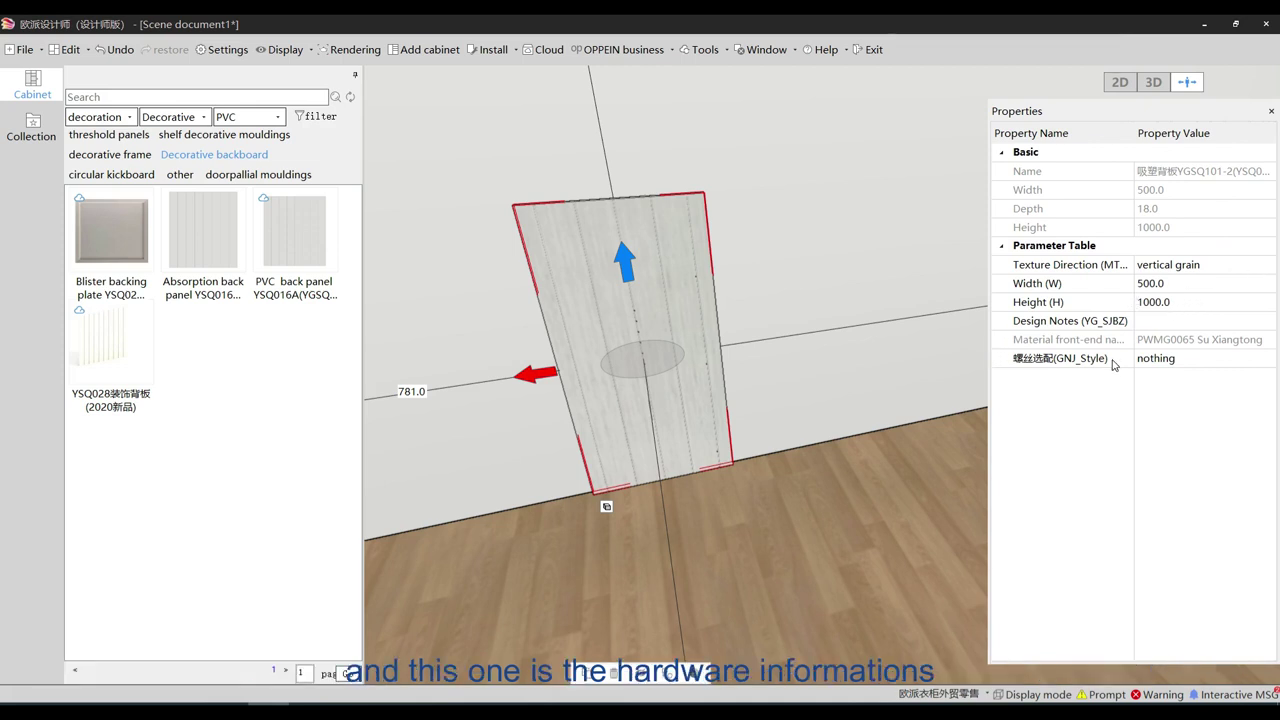
pyautogui.click(1263, 361)
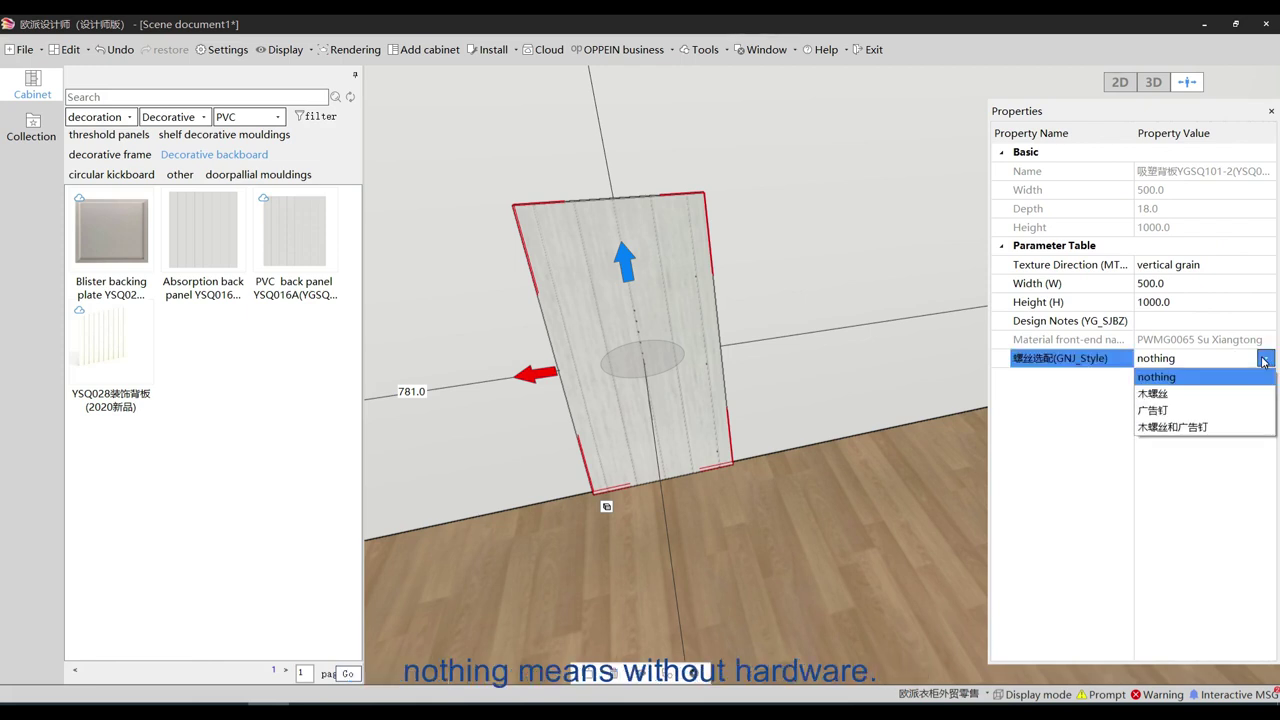
pyautogui.click(1188, 394)
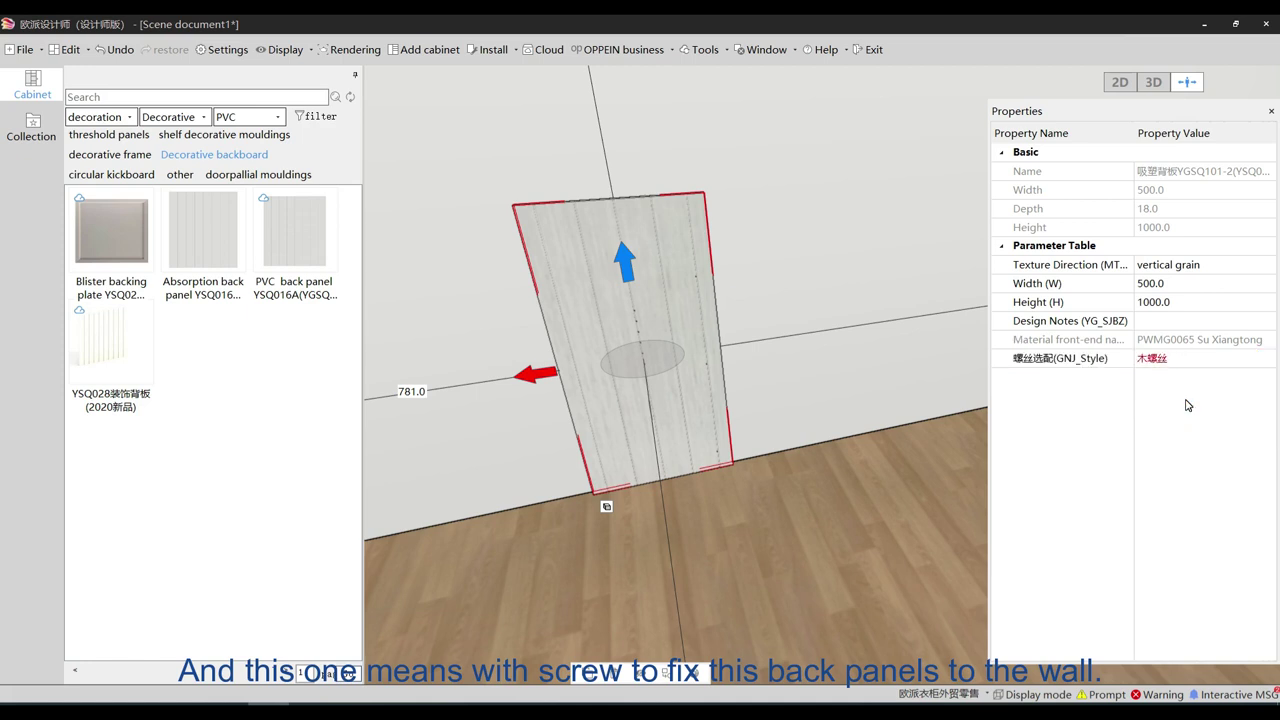
pyautogui.click(819, 516)
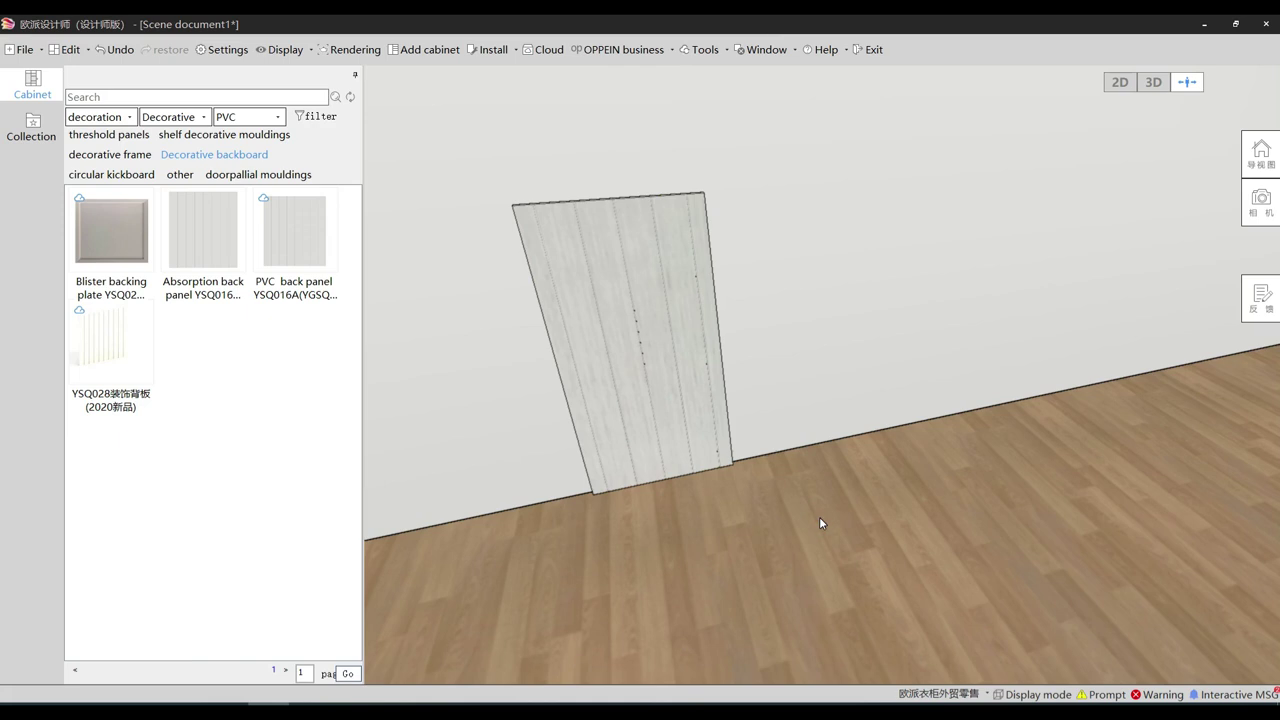
# Compare the arc crown moulding and round kickboard items offered in the circular kickboard category
pyautogui.click(107, 180)
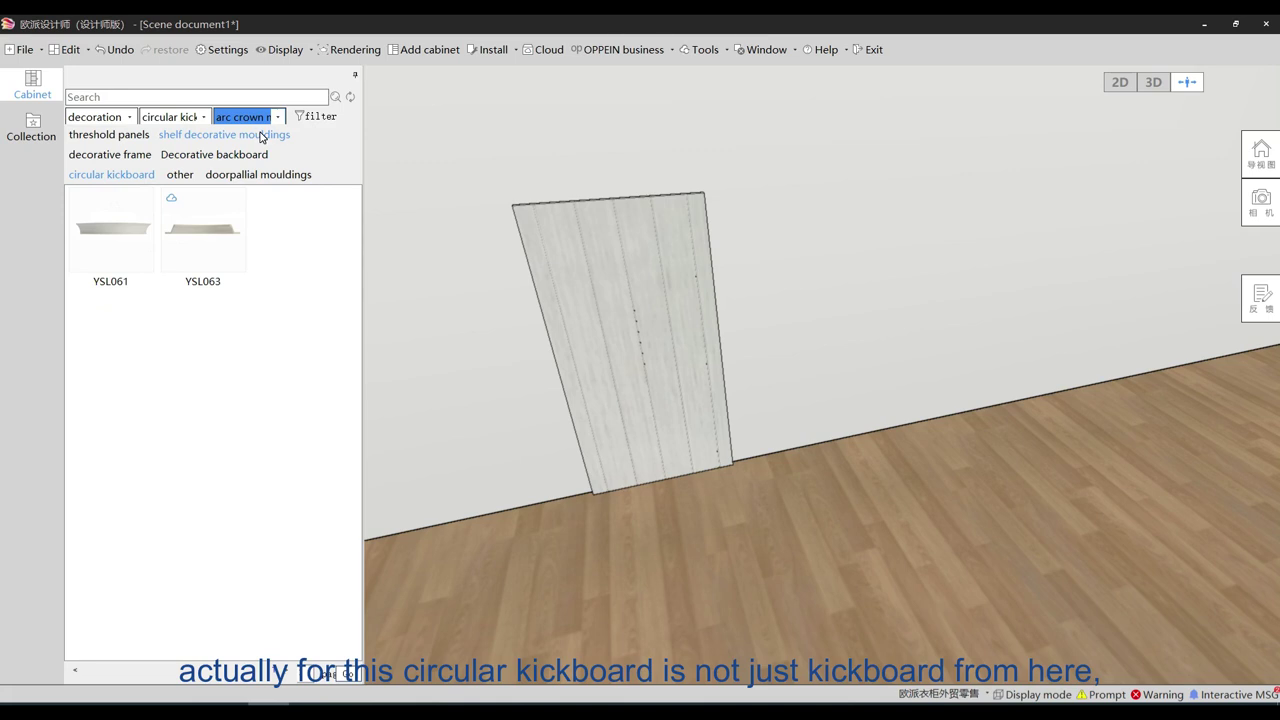
pyautogui.click(276, 117)
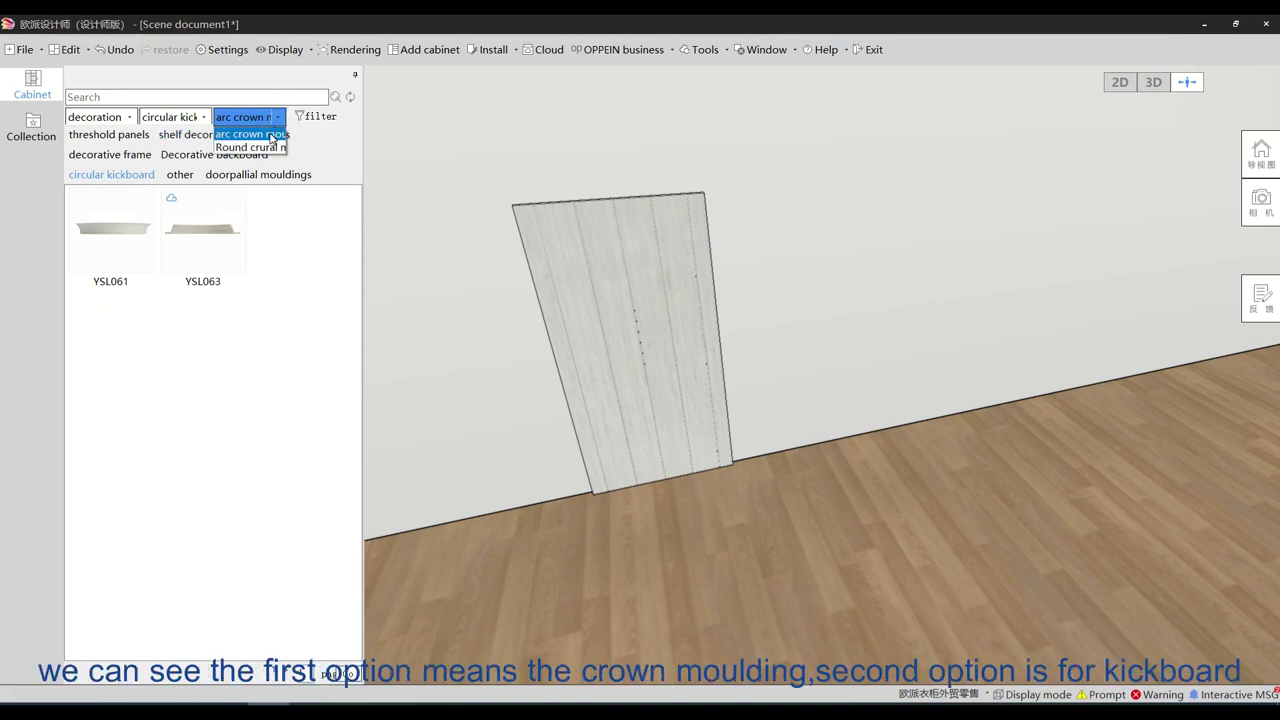
pyautogui.click(270, 134)
pyautogui.click(280, 117)
pyautogui.click(277, 148)
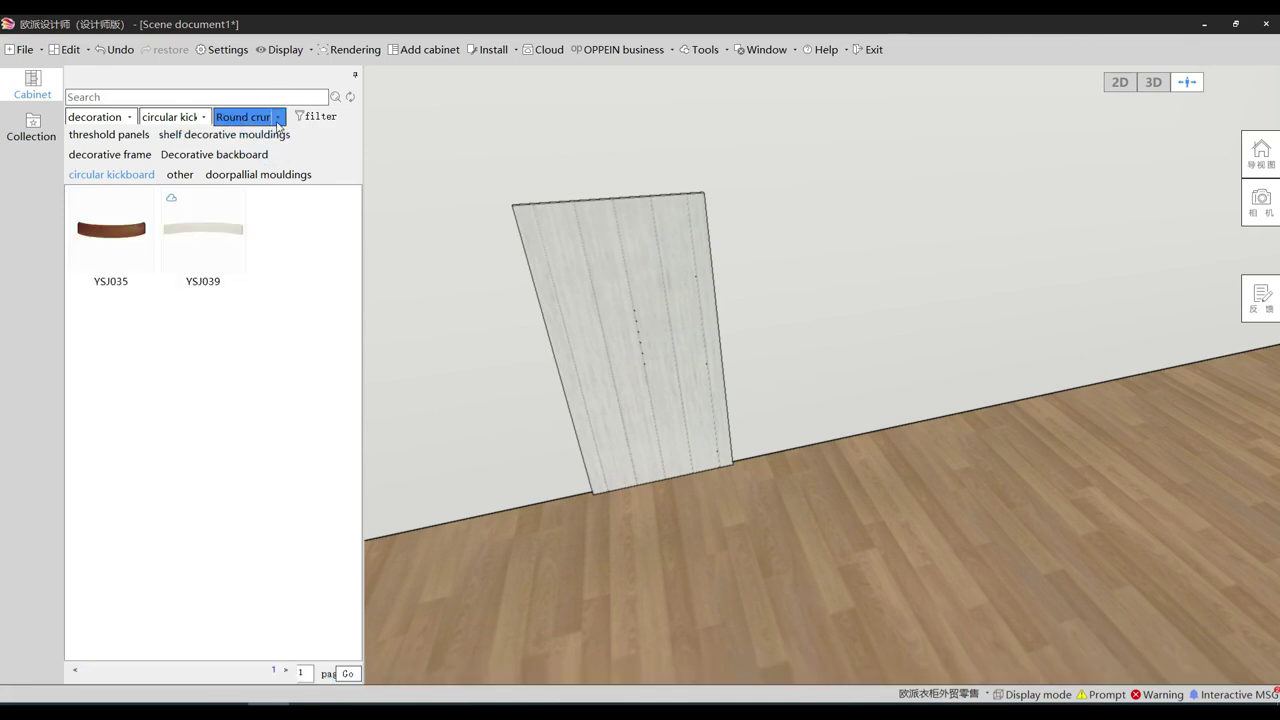
pyautogui.click(283, 118)
pyautogui.click(270, 134)
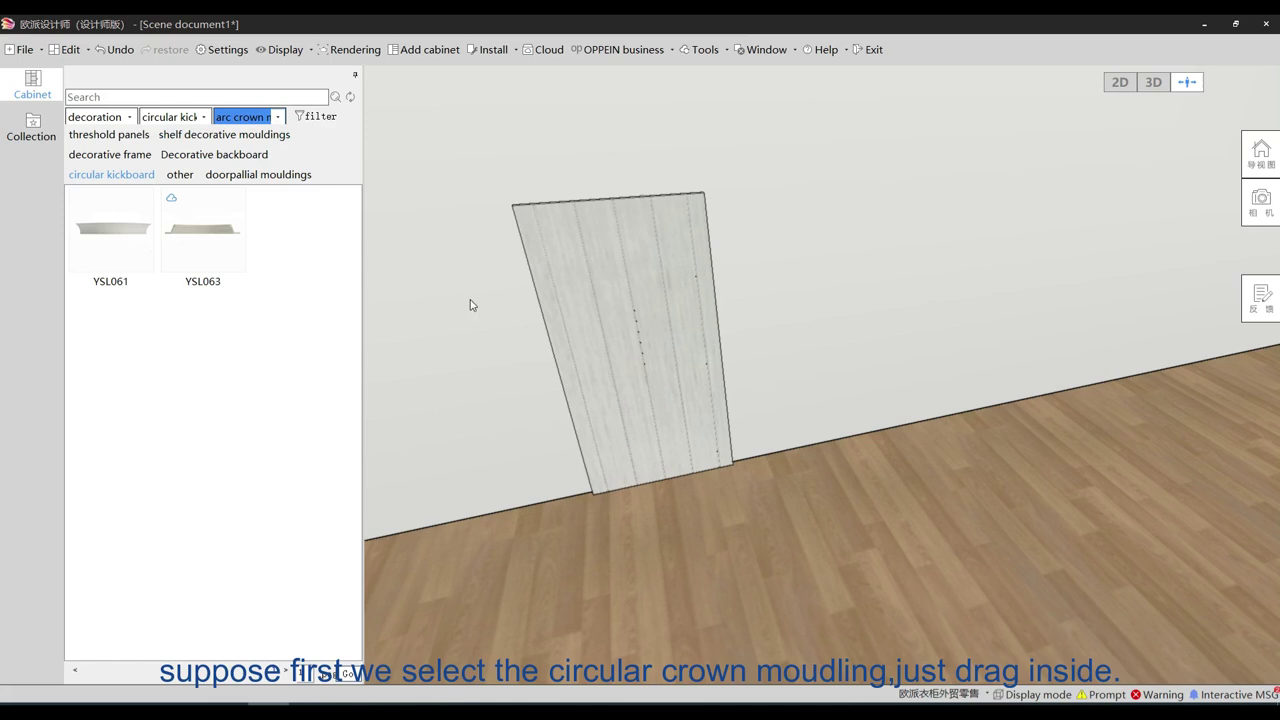
# Place the arc crown moulding YSL061 against an empty stretch of wall and raise it to 691 mm above the floor
pyautogui.moveTo(432, 293); pyautogui.dragTo(526, 295, button='middle')
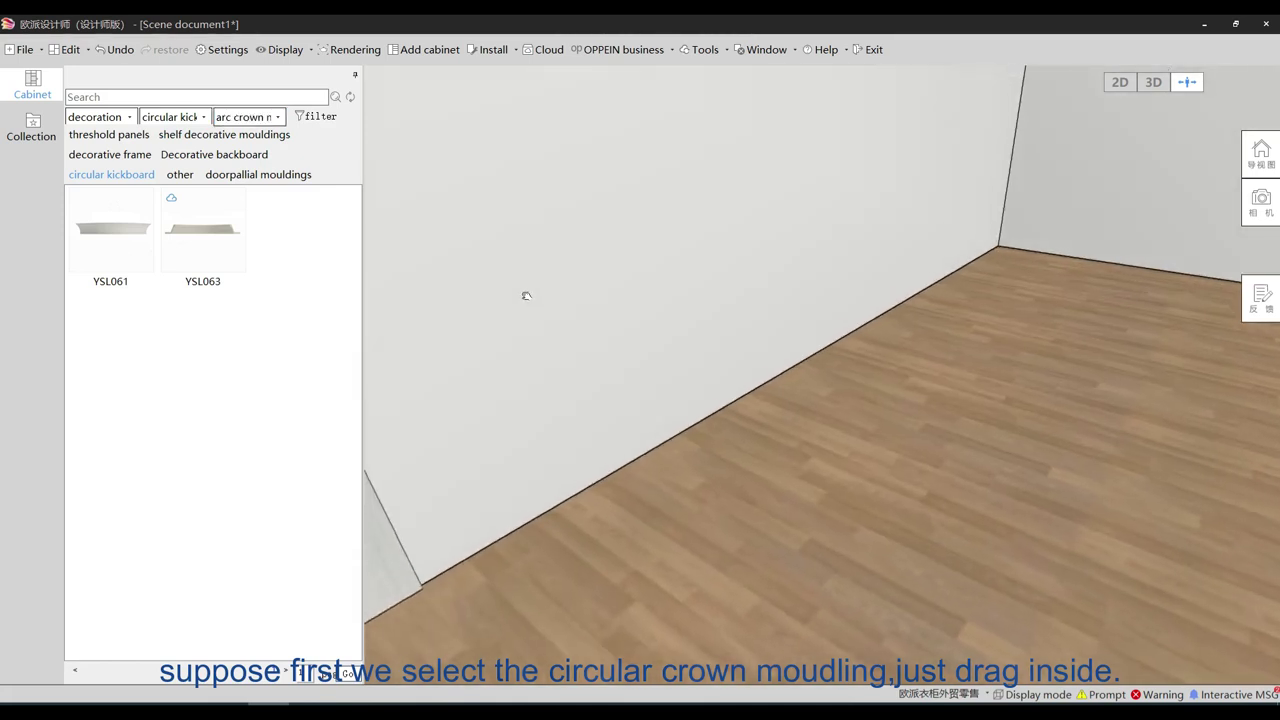
pyautogui.moveTo(106, 232); pyautogui.dragTo(671, 194)
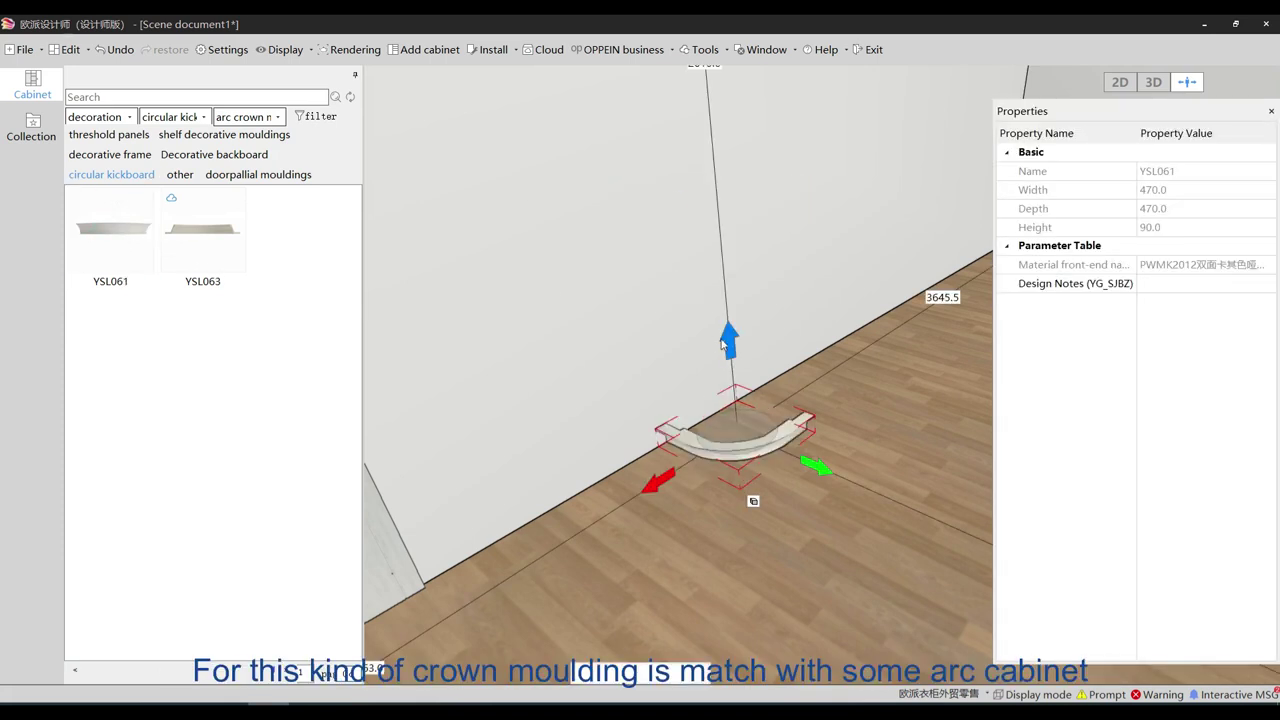
pyautogui.moveTo(729, 342); pyautogui.dragTo(690, 175)
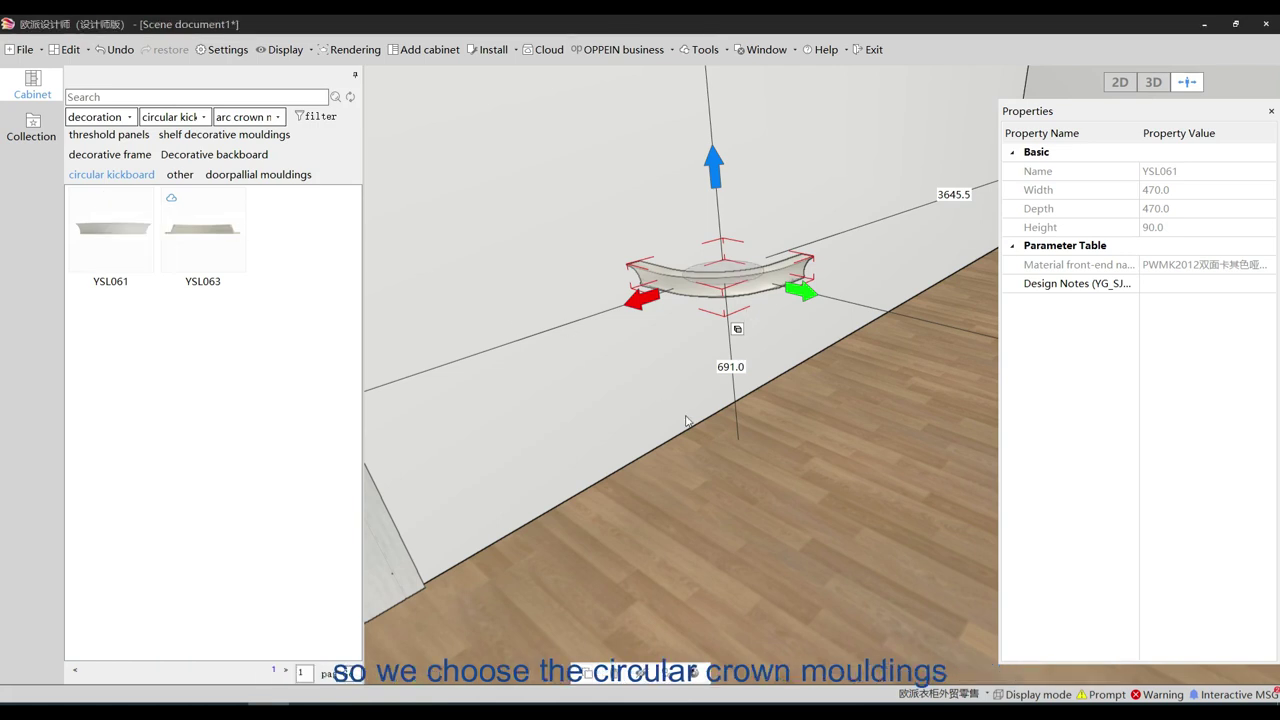
# Look through the both faces matt lacquered finishes offered for the arc crown moulding YSL061, keeping its current material
pyautogui.moveTo(757, 432); pyautogui.dragTo(707, 422, button='right')
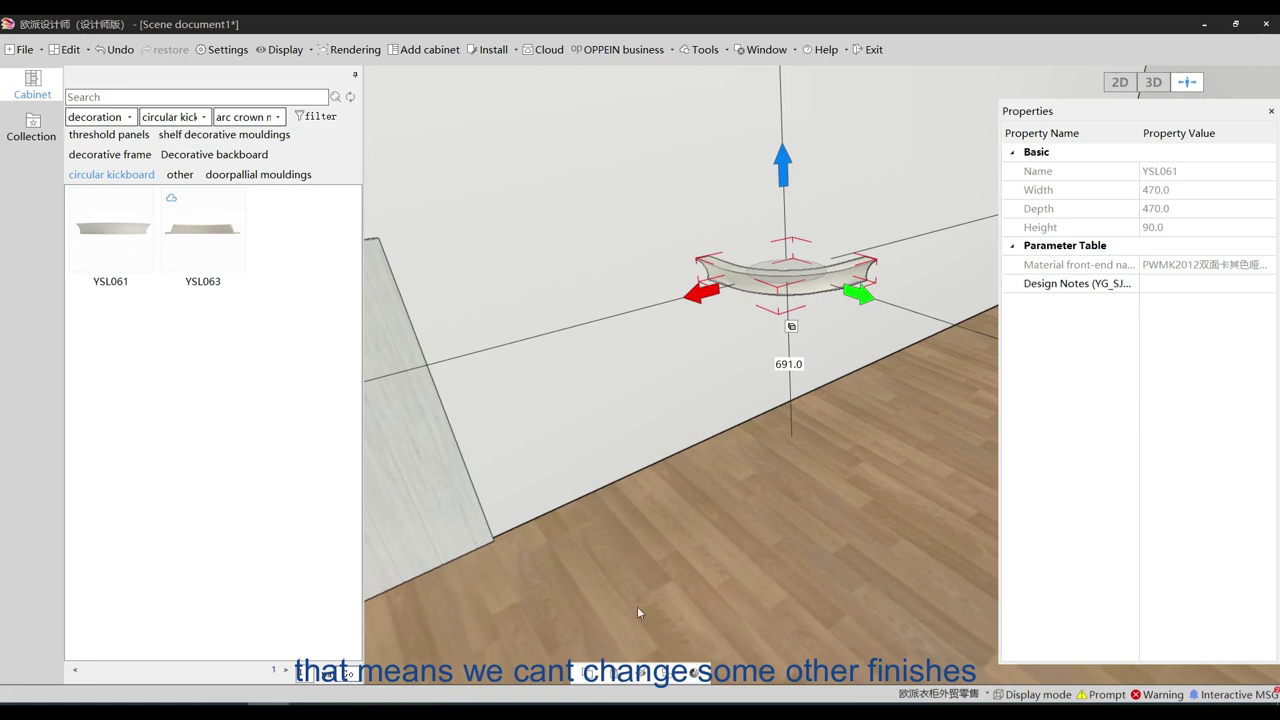
pyautogui.click(693, 677)
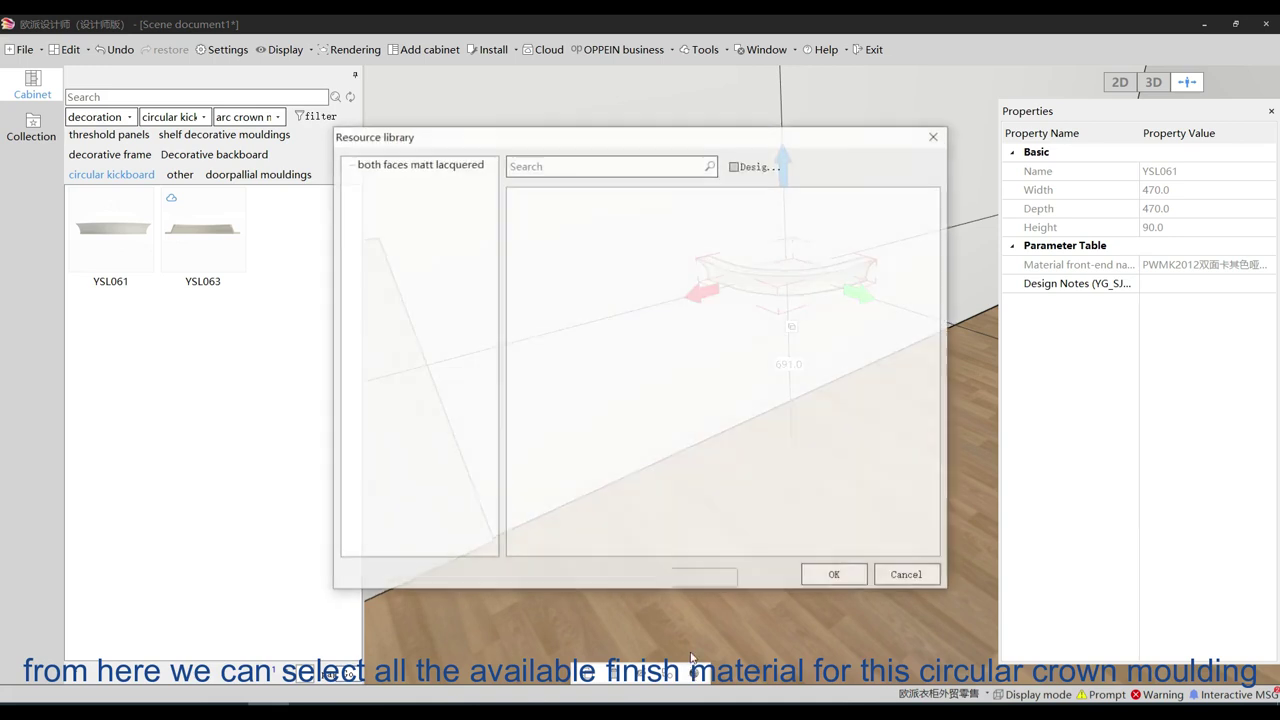
pyautogui.click(437, 170)
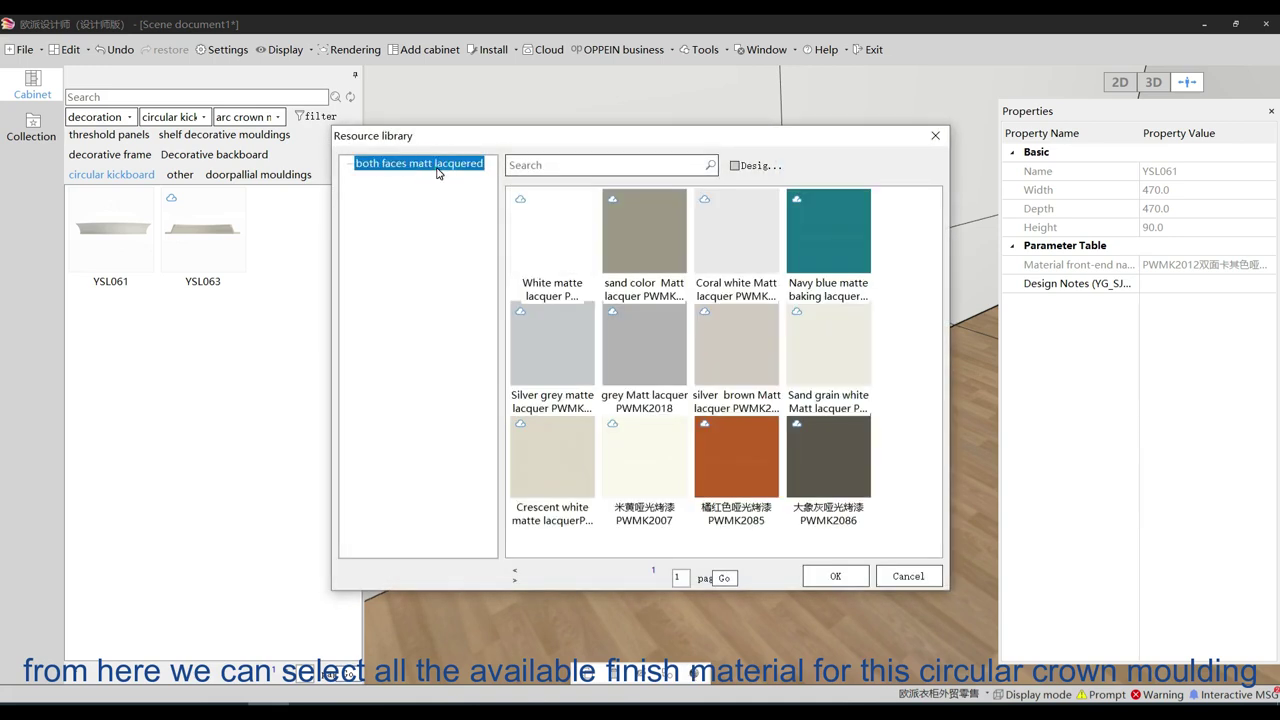
pyautogui.click(562, 248)
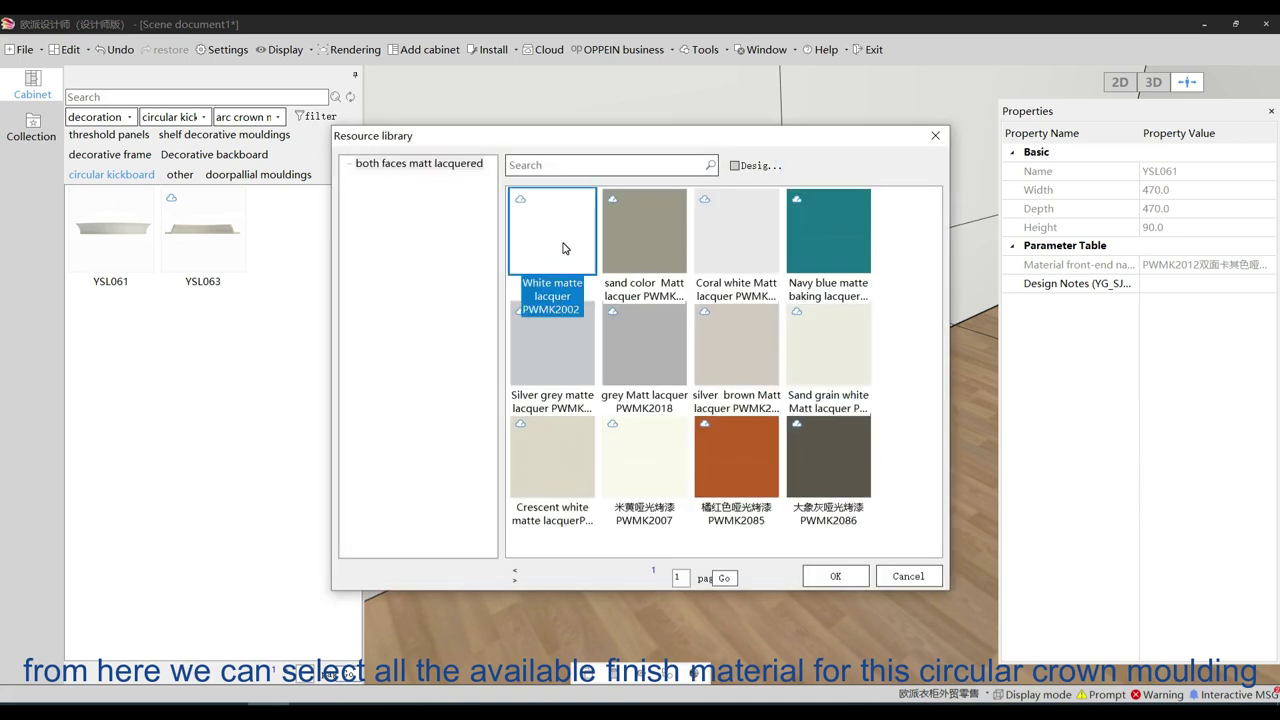
pyautogui.click(636, 339)
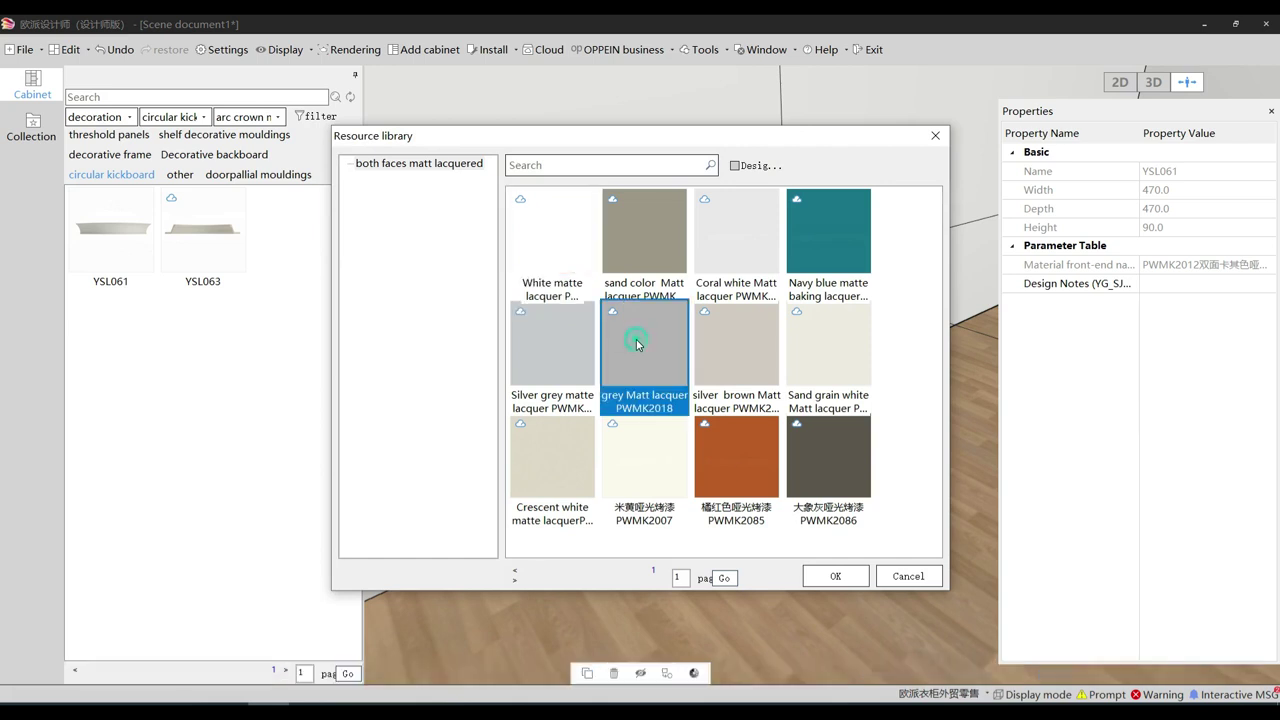
pyautogui.click(906, 577)
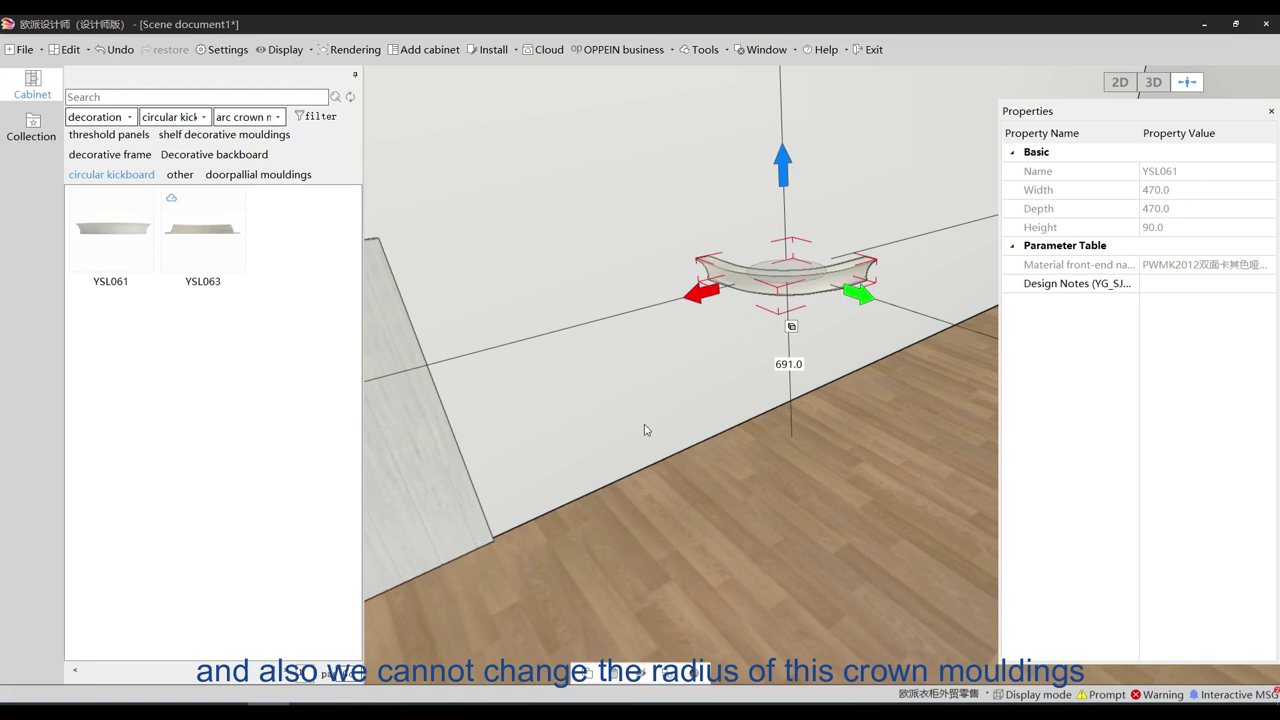
# Place the round kickboard YSJ035 on the floor against the wall, below the arc crown moulding
pyautogui.click(192, 252)
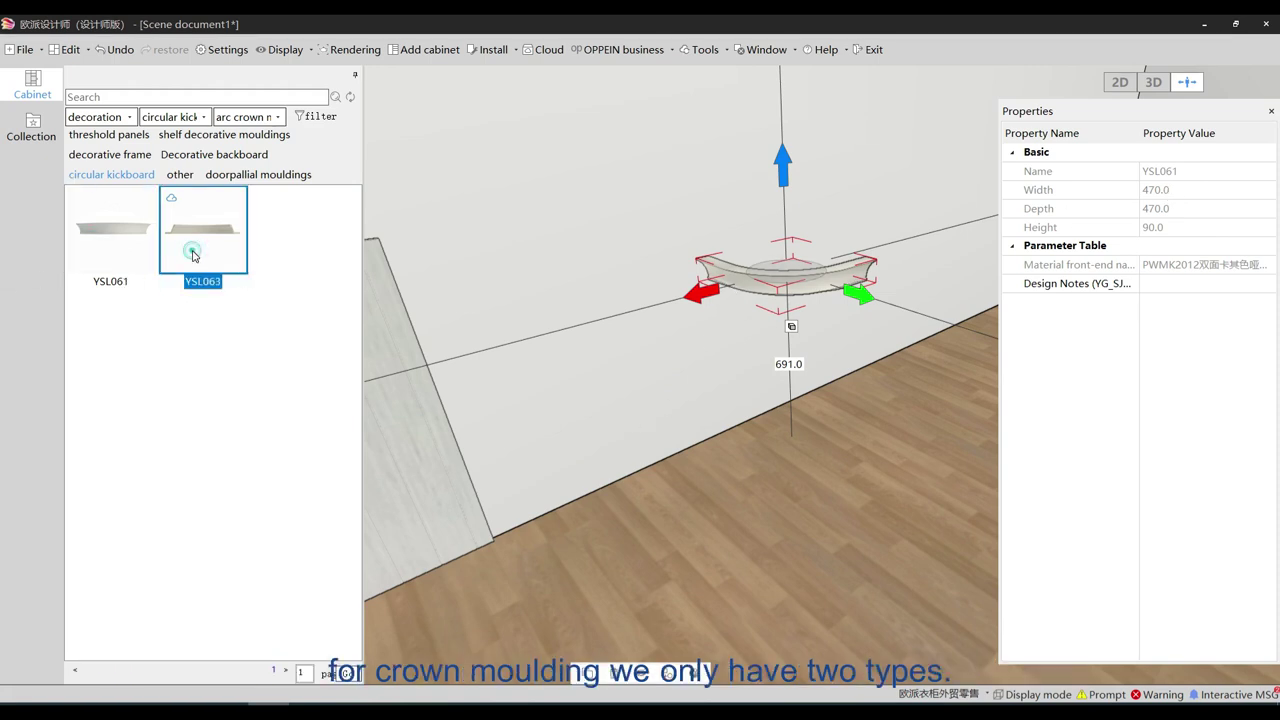
pyautogui.click(248, 117)
pyautogui.click(266, 149)
pyautogui.moveTo(506, 249); pyautogui.dragTo(540, 381, button='middle')
pyautogui.moveTo(140, 245); pyautogui.dragTo(593, 320)
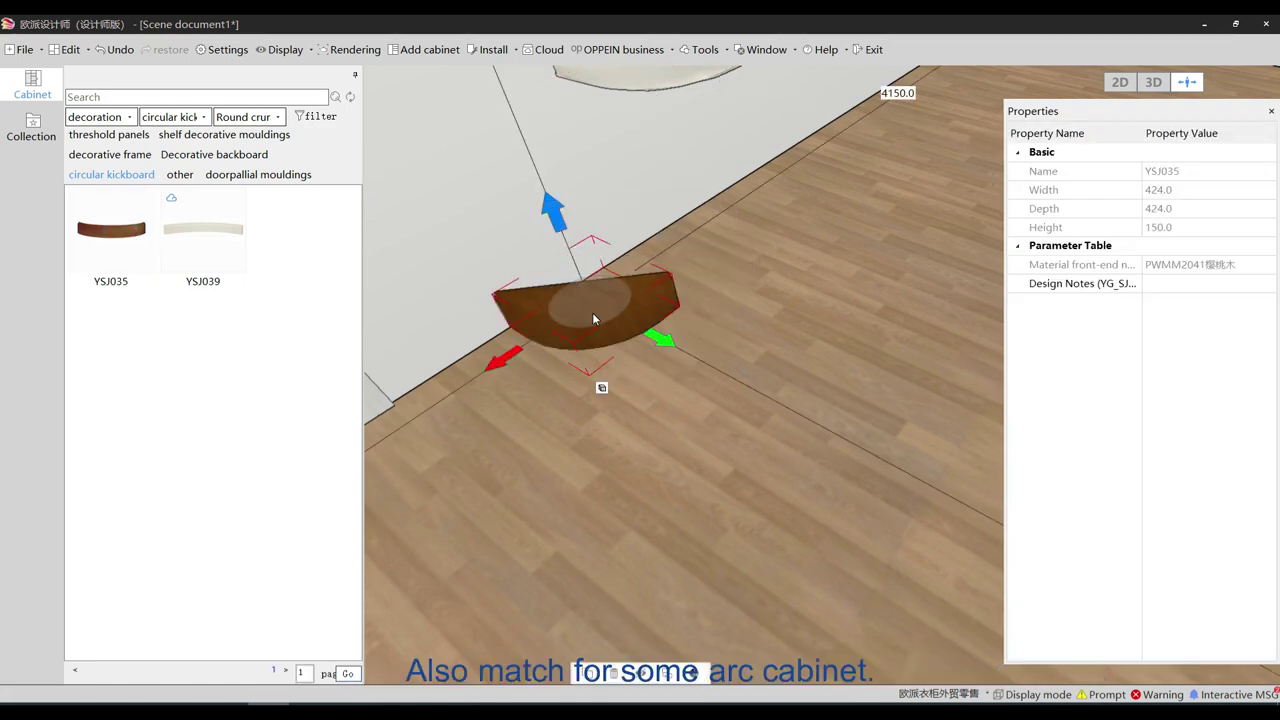
pyautogui.moveTo(700, 461); pyautogui.dragTo(812, 381, button='right')
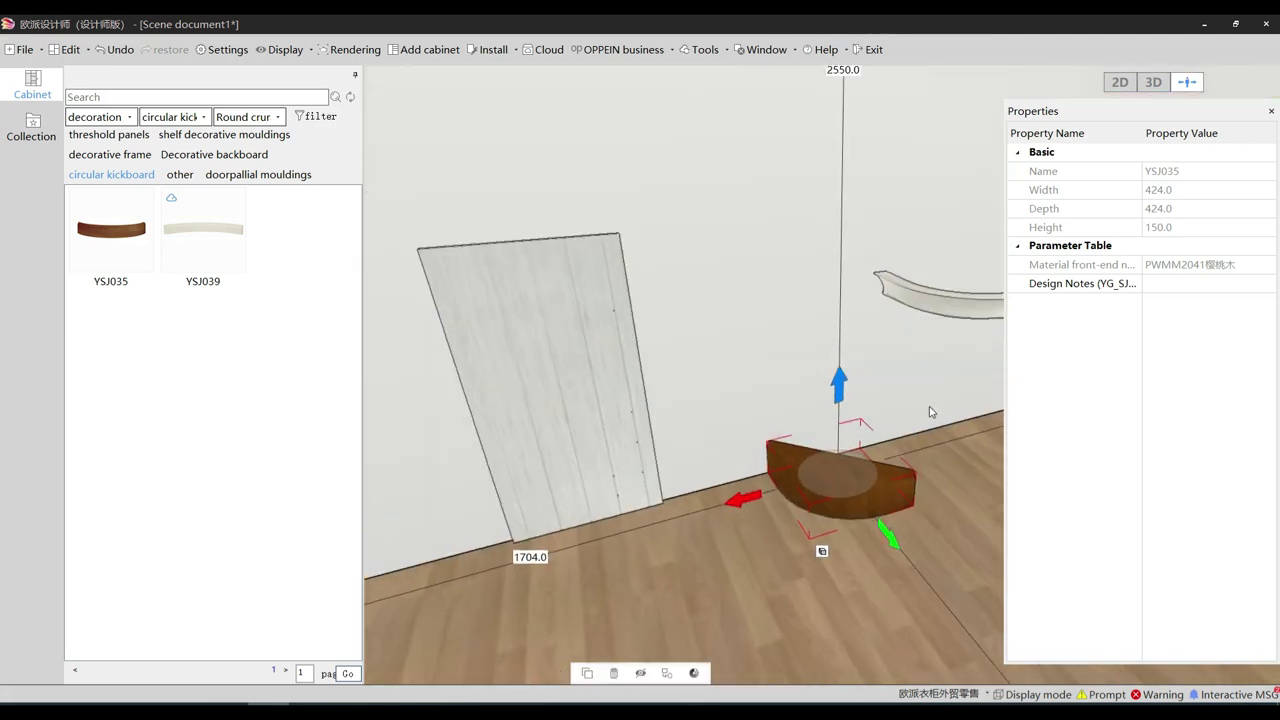
pyautogui.press('Right')
pyautogui.press('Right')
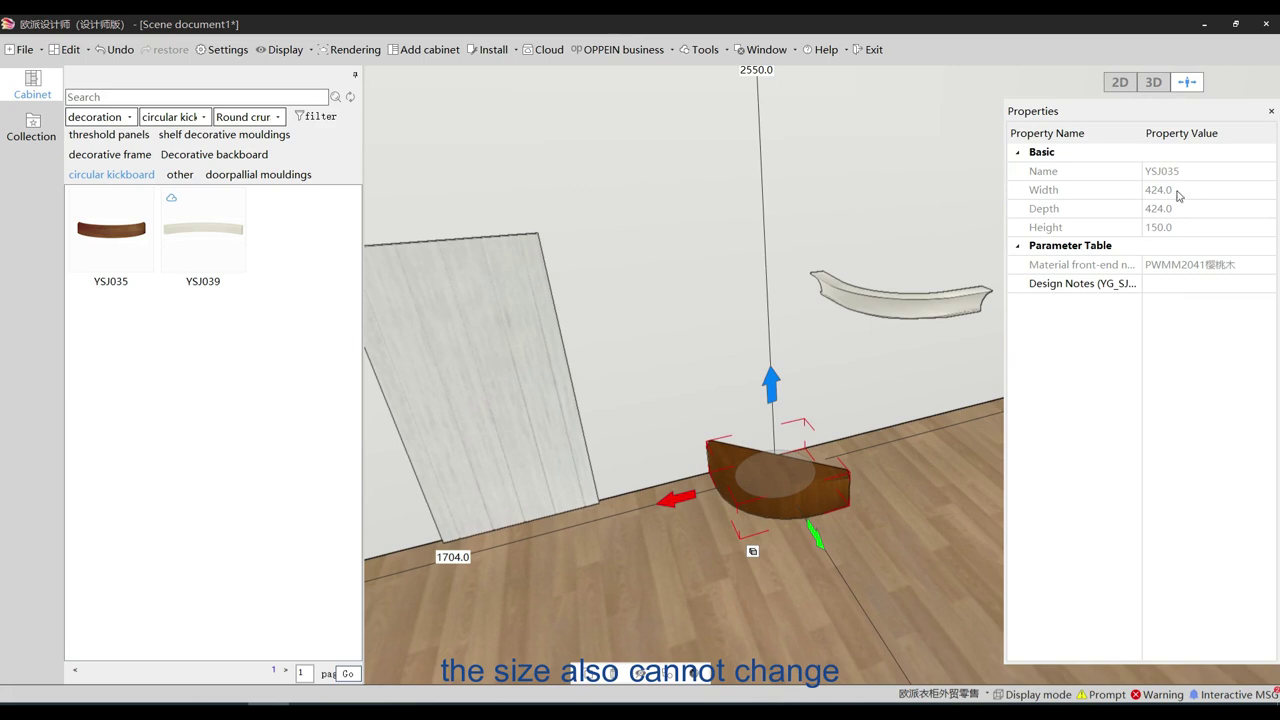
# Examine the solid wood paints offered as materials for the round kickboard YSJ035, without applying one
pyautogui.rightClick(791, 474)
pyautogui.click(827, 540)
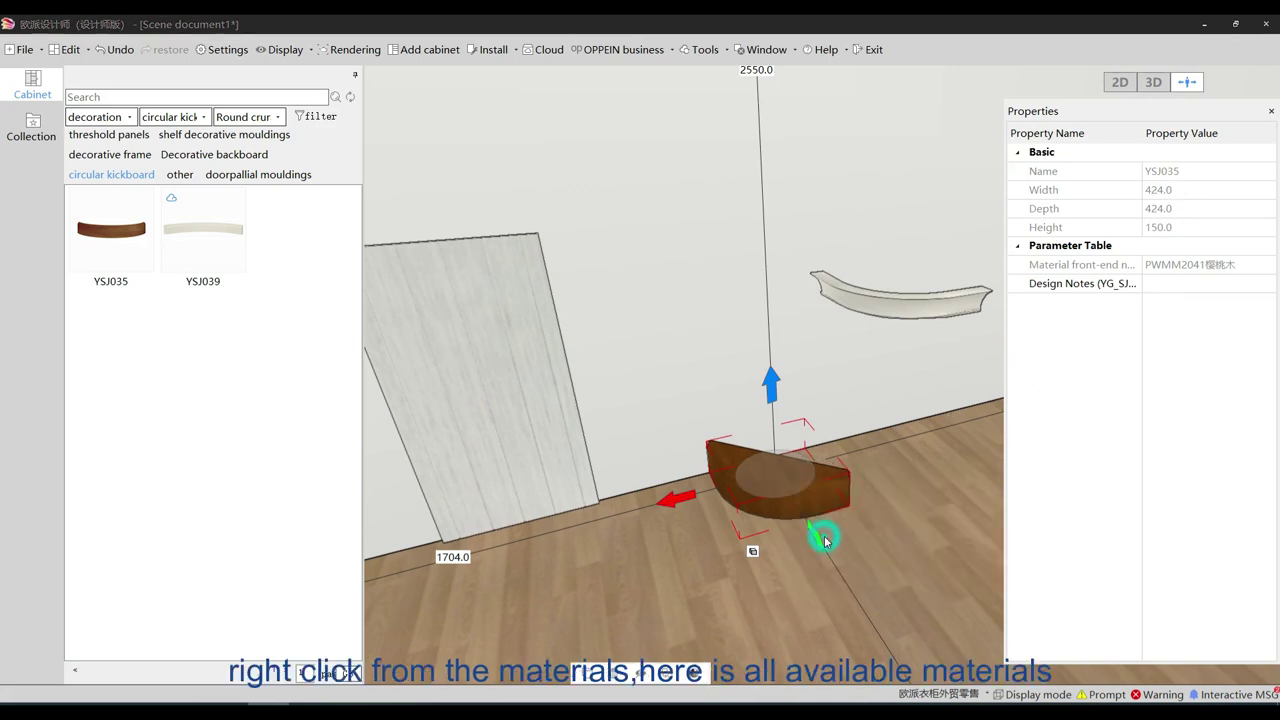
pyautogui.click(404, 170)
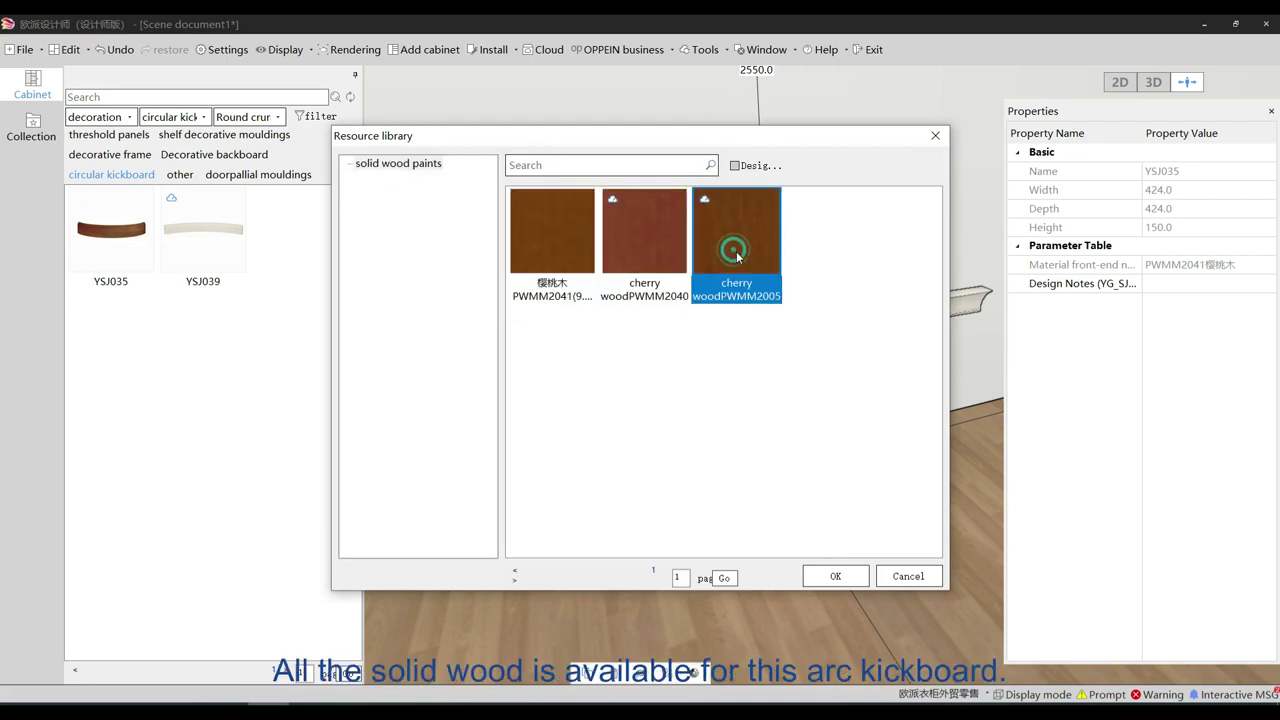
pyautogui.click(886, 580)
pyautogui.click(663, 252)
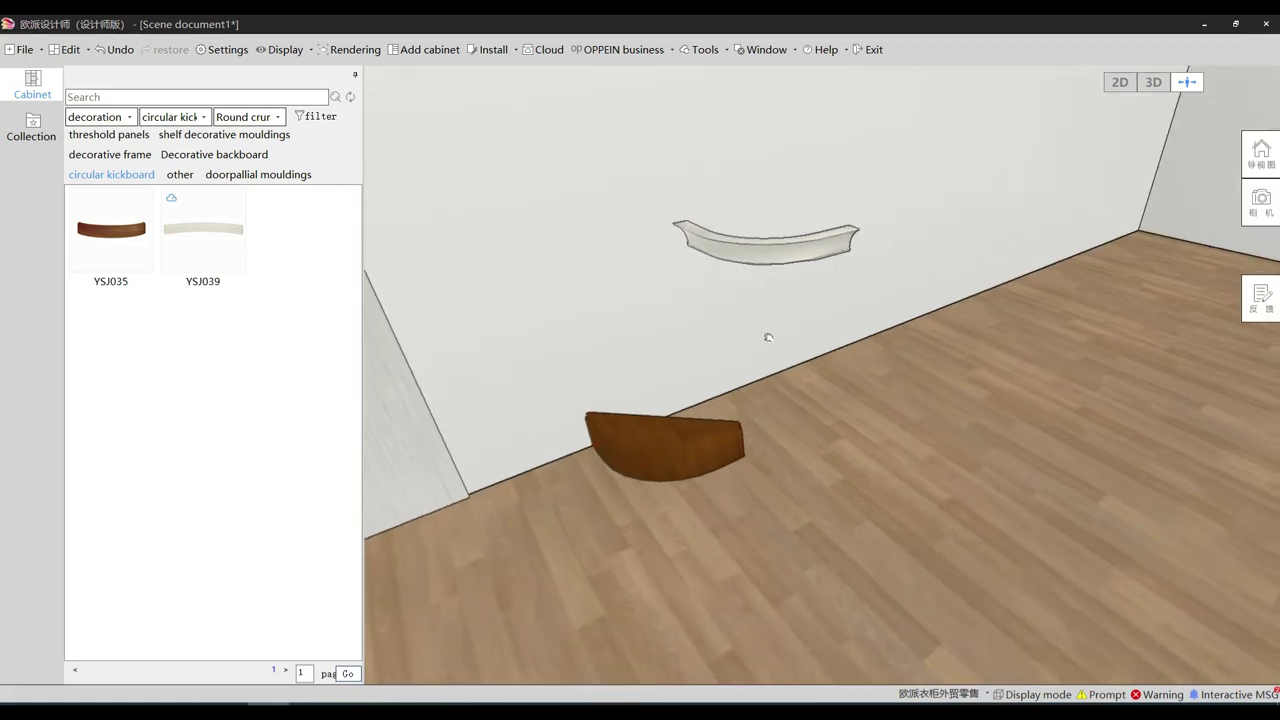
# Place the round kickboard YSJ039 on the floor beside the brown kickboard, about 362 mm away from it
pyautogui.moveTo(763, 334); pyautogui.dragTo(686, 329)
pyautogui.click(209, 240)
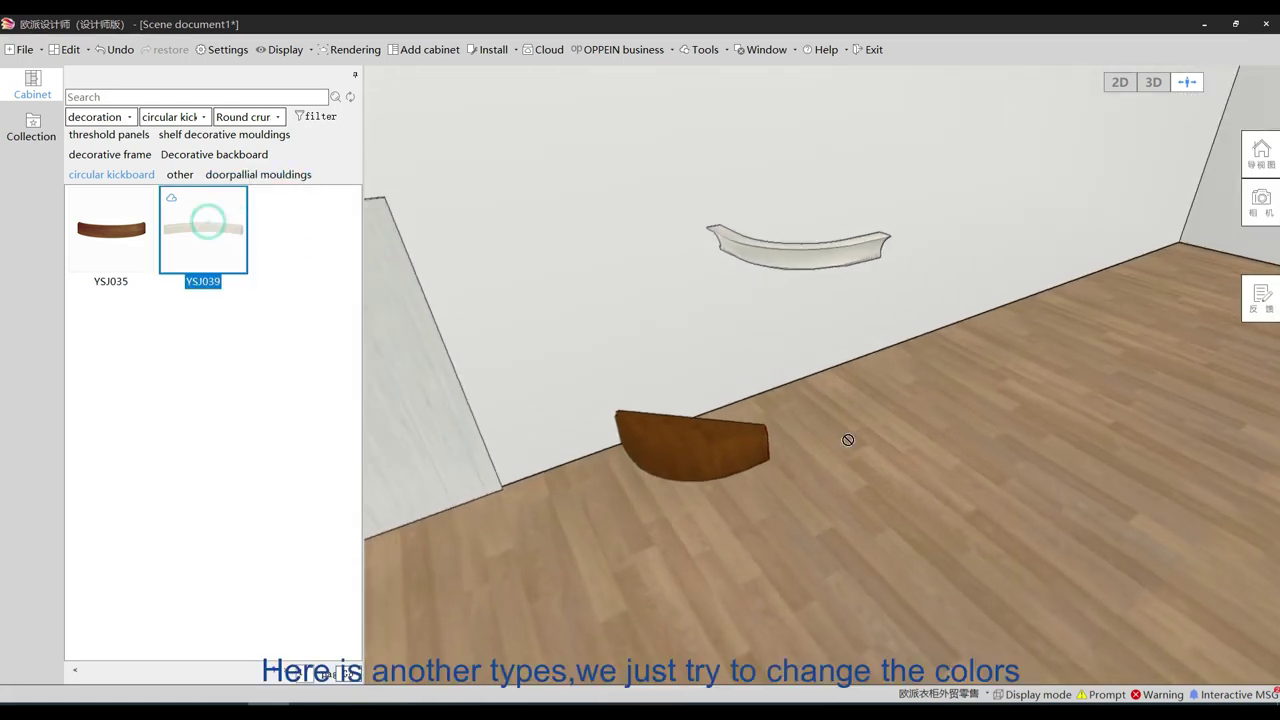
pyautogui.click(881, 411)
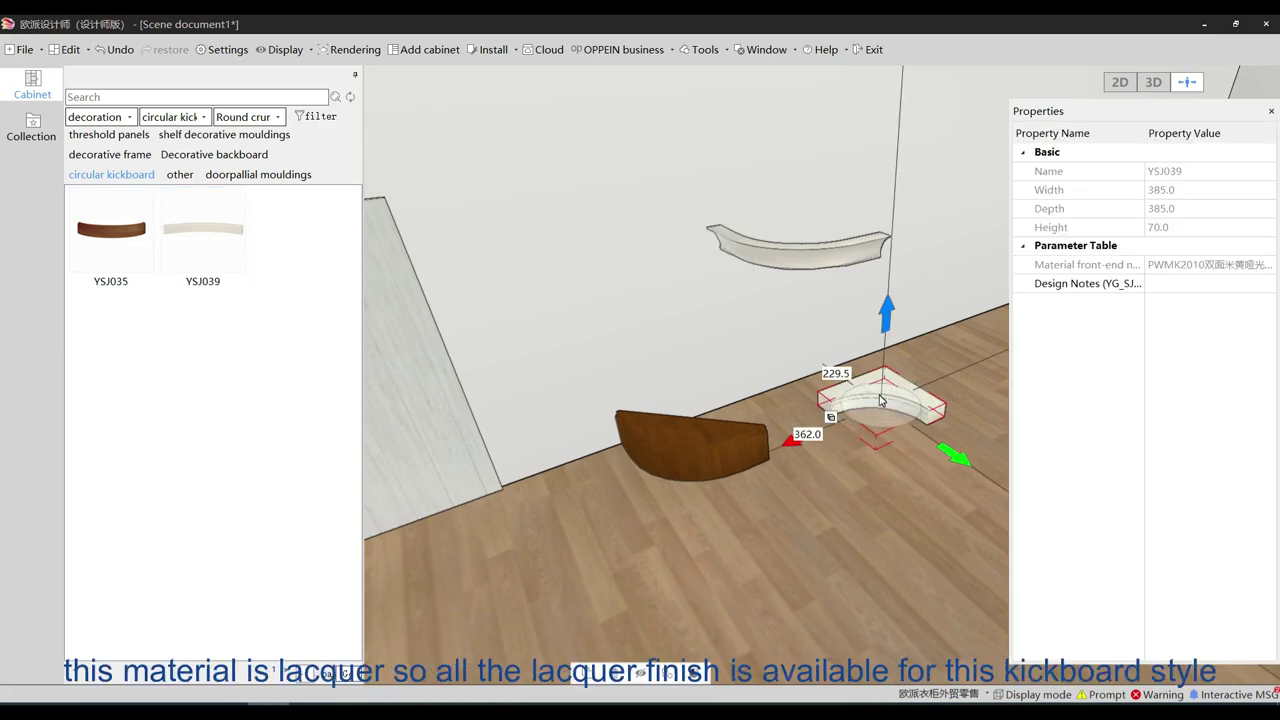
# Examine the matt lacquered finishes offered for the round kickboard YSJ039, without applying one
pyautogui.rightClick(881, 400)
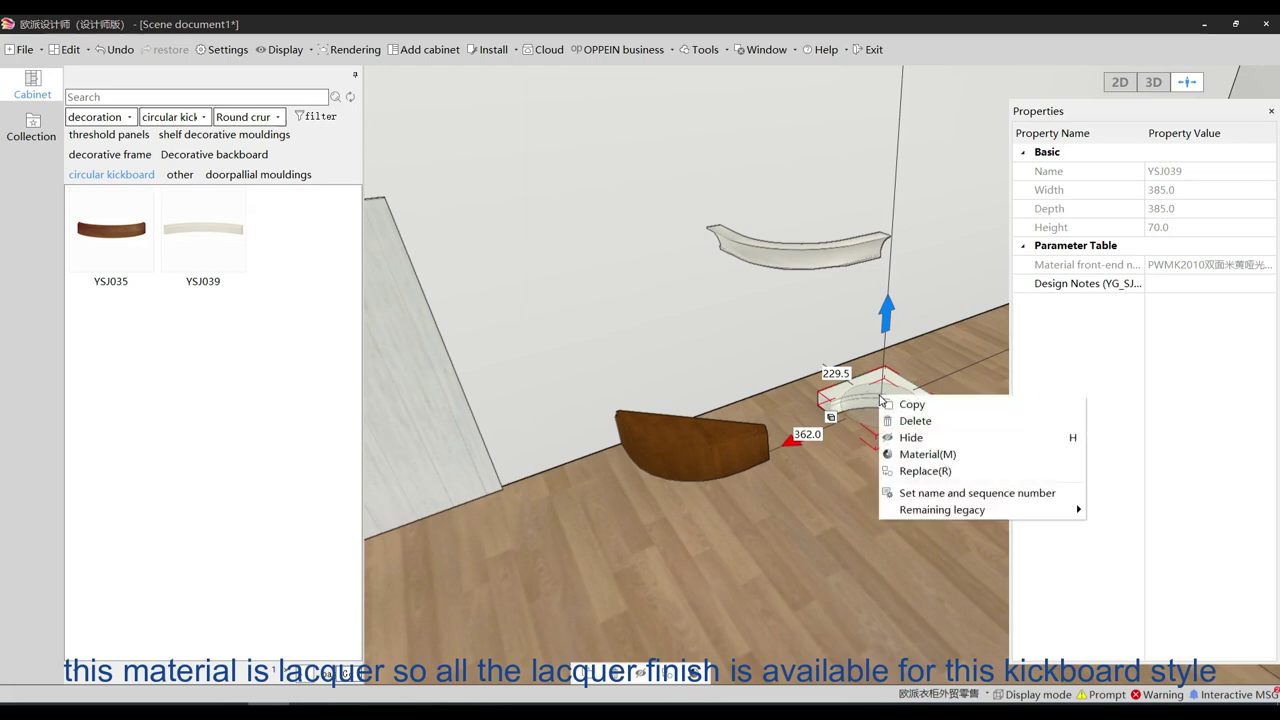
pyautogui.click(922, 455)
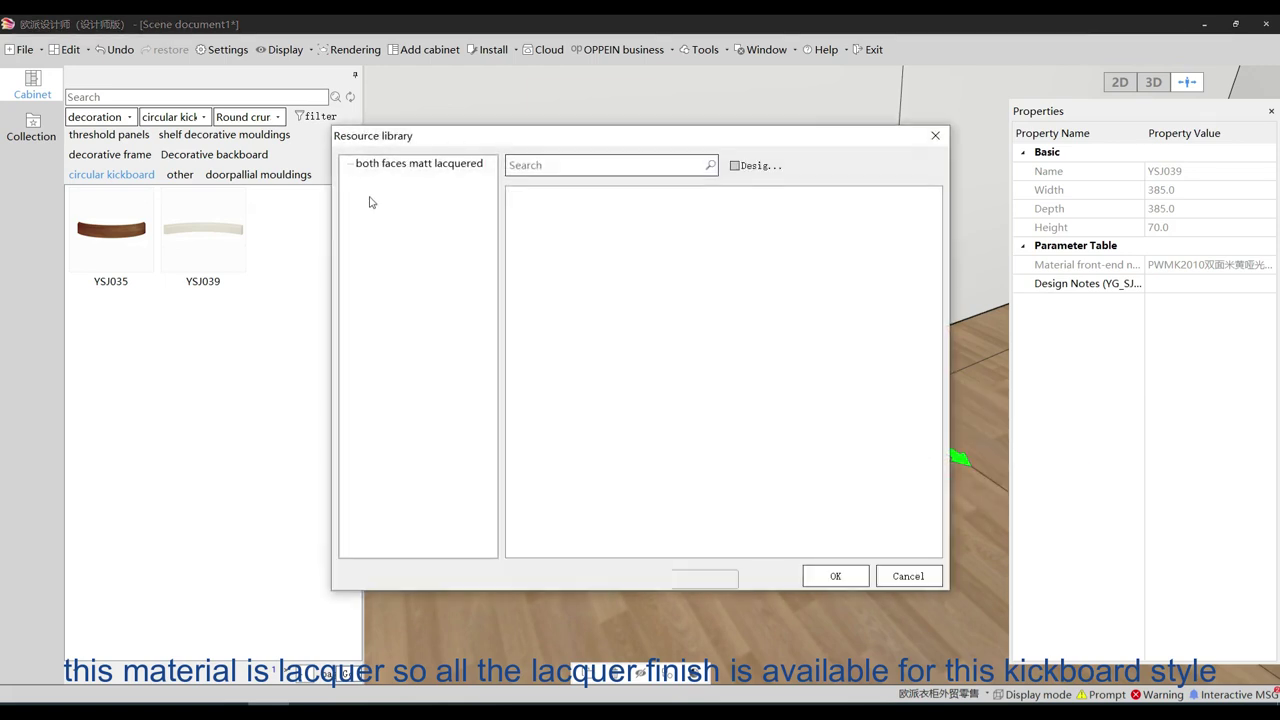
pyautogui.click(435, 165)
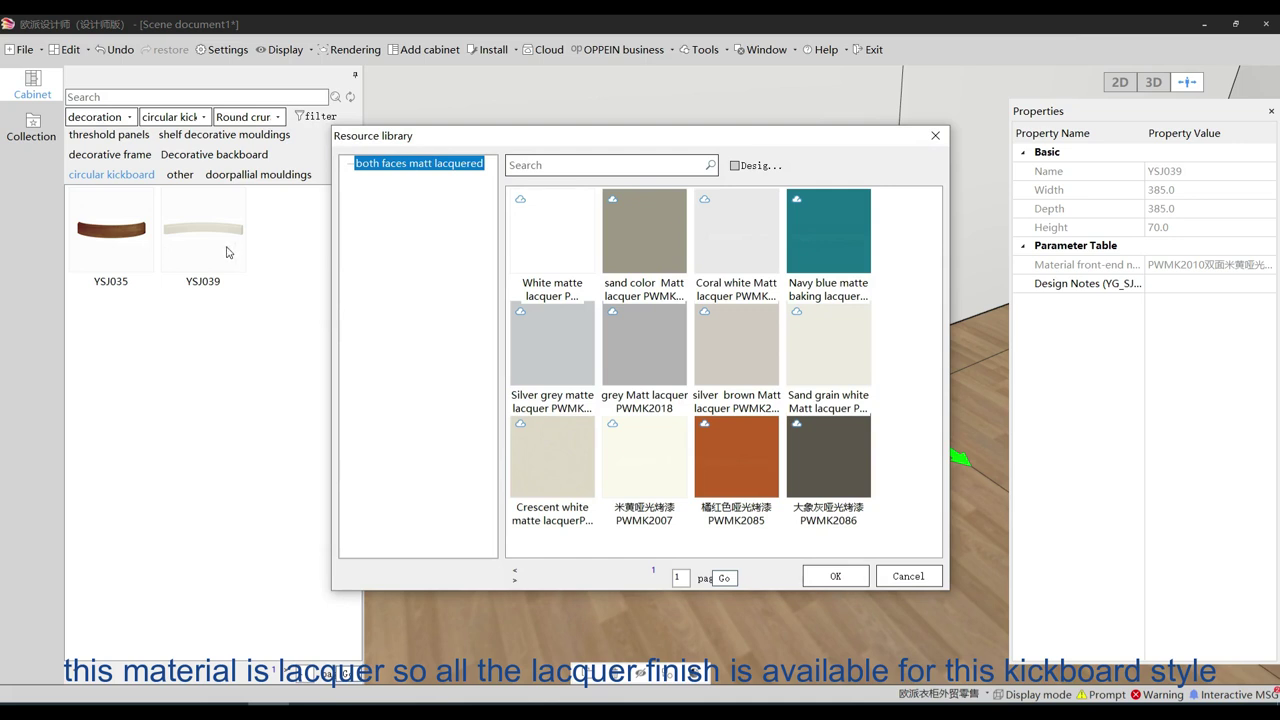
pyautogui.click(908, 576)
# Delete the arc crown moulding and both round kickboards together
pyautogui.click(776, 540)
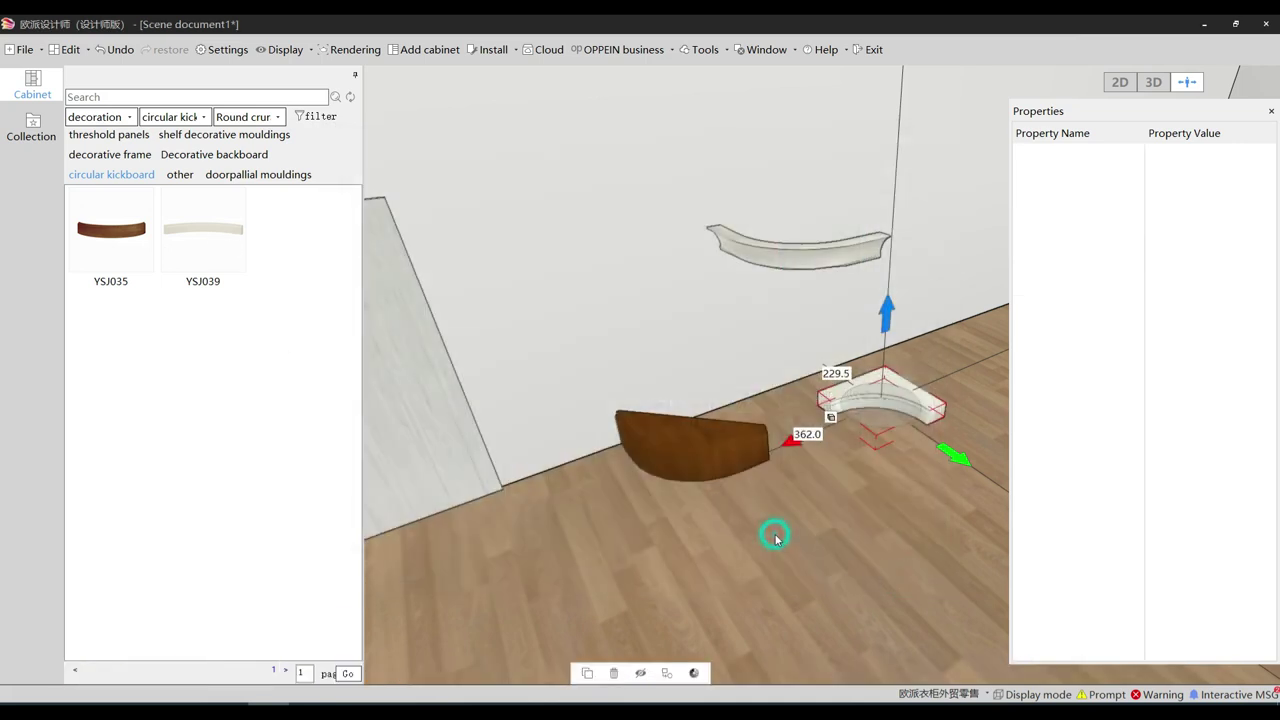
pyautogui.moveTo(882, 204); pyautogui.dragTo(634, 470)
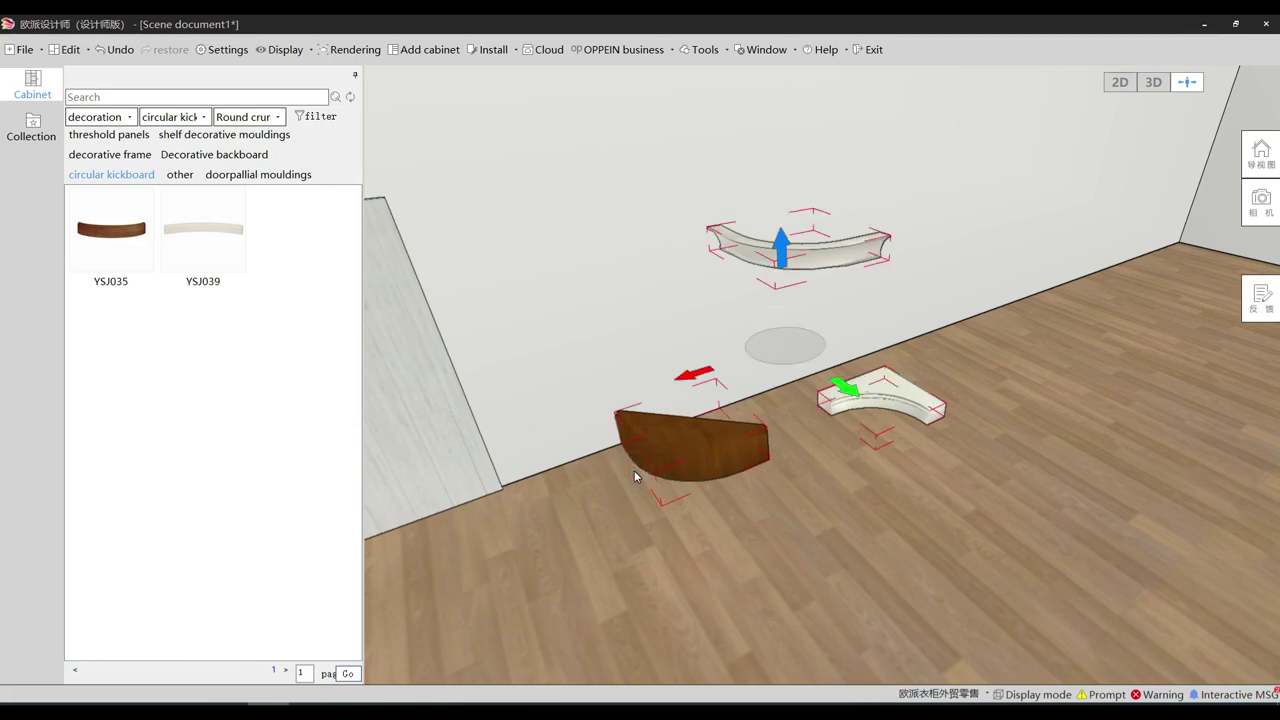
pyautogui.press('Delete')
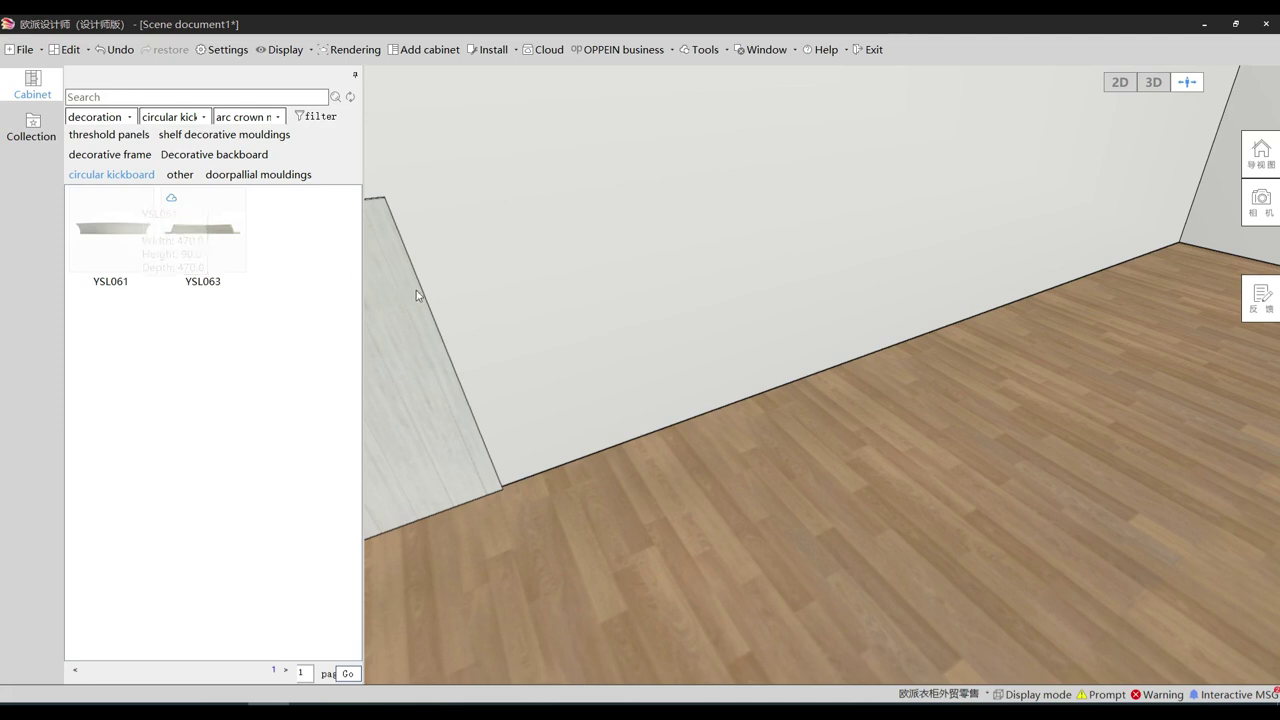
# Compare the solid wood and lacquer items in the other category of decorations
pyautogui.click(186, 180)
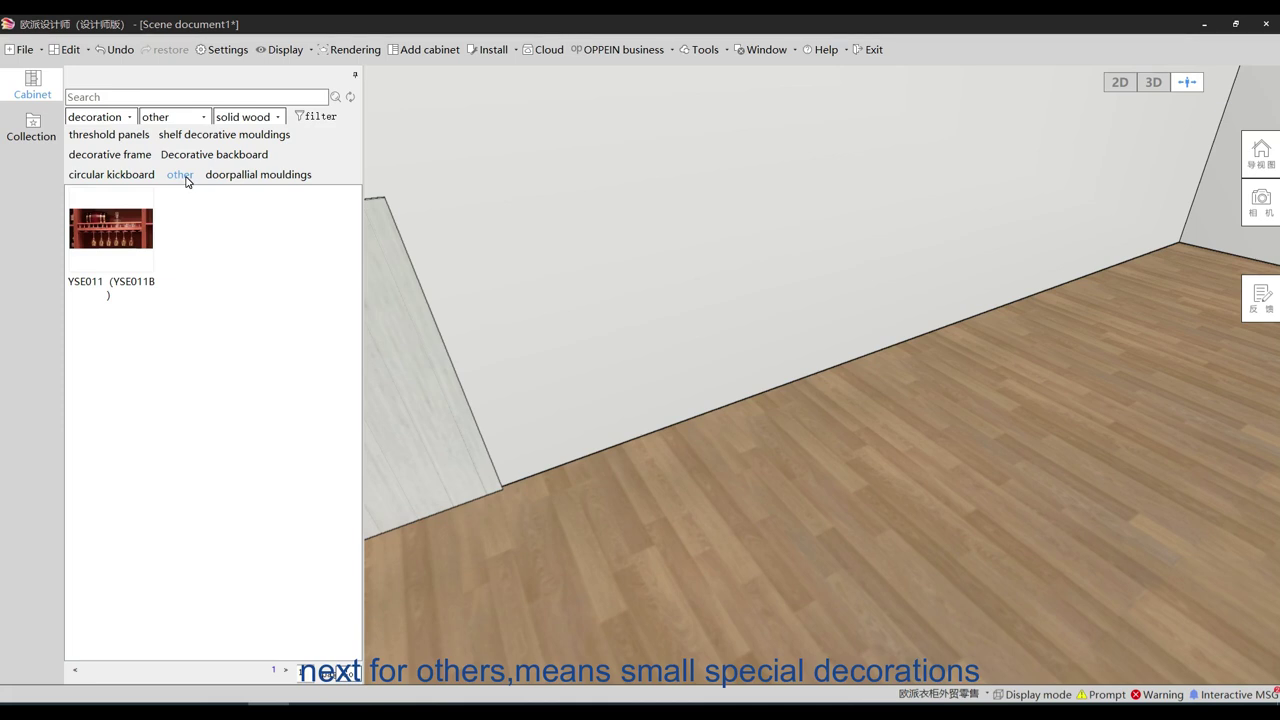
pyautogui.click(277, 120)
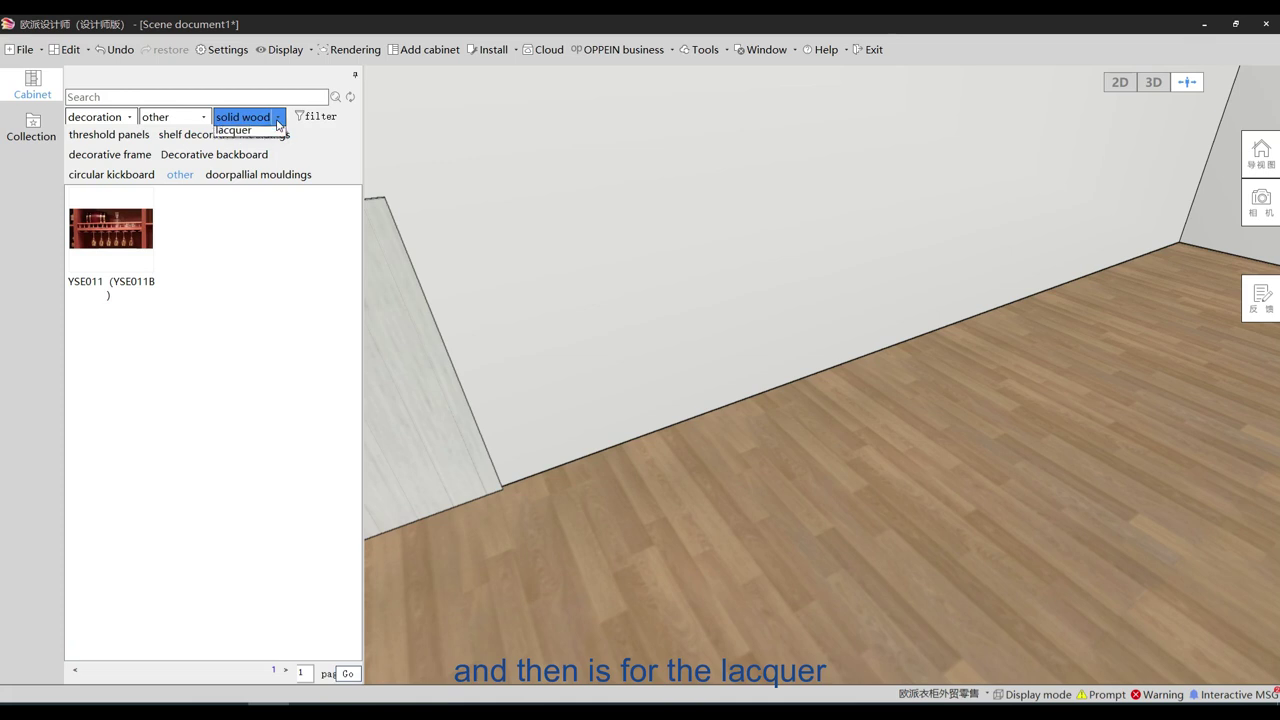
pyautogui.click(258, 149)
pyautogui.click(277, 117)
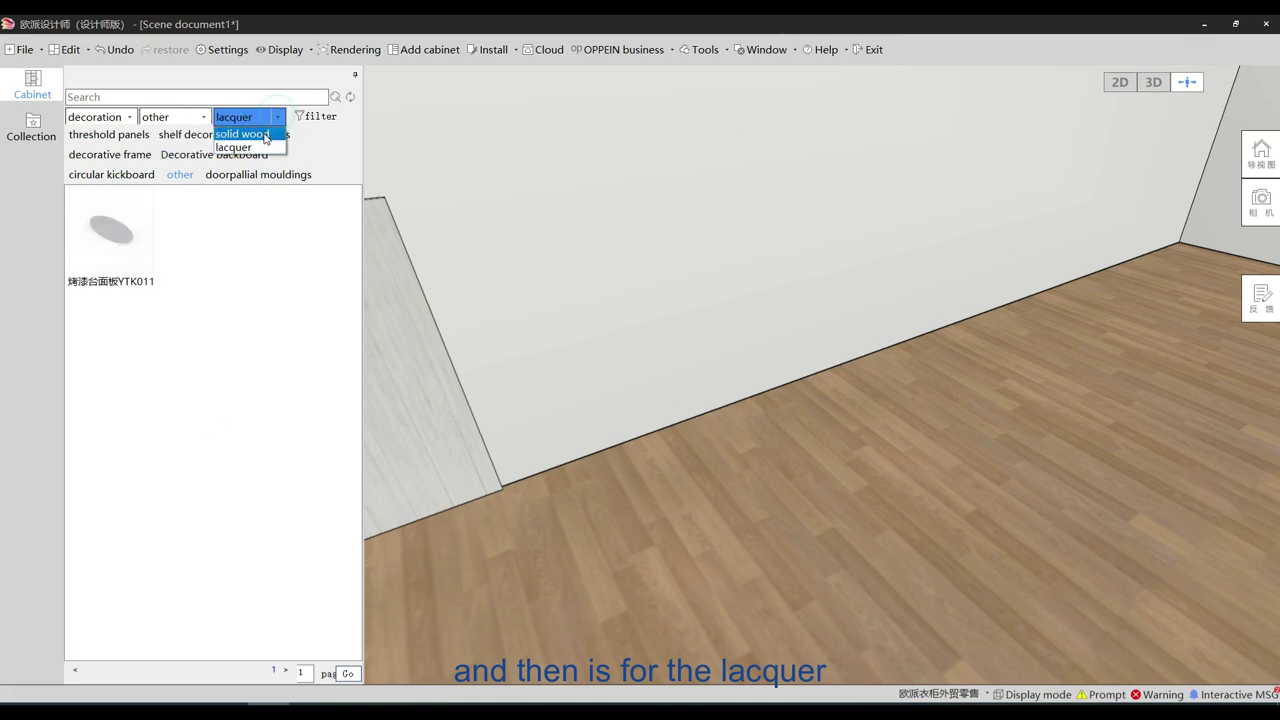
# Place the solid wood decoration YSE011 on the wall about 168.5 mm from the back panel and 616.5 mm above the floor
pyautogui.click(265, 135)
pyautogui.click(130, 240)
pyautogui.moveTo(107, 233); pyautogui.dragTo(602, 188)
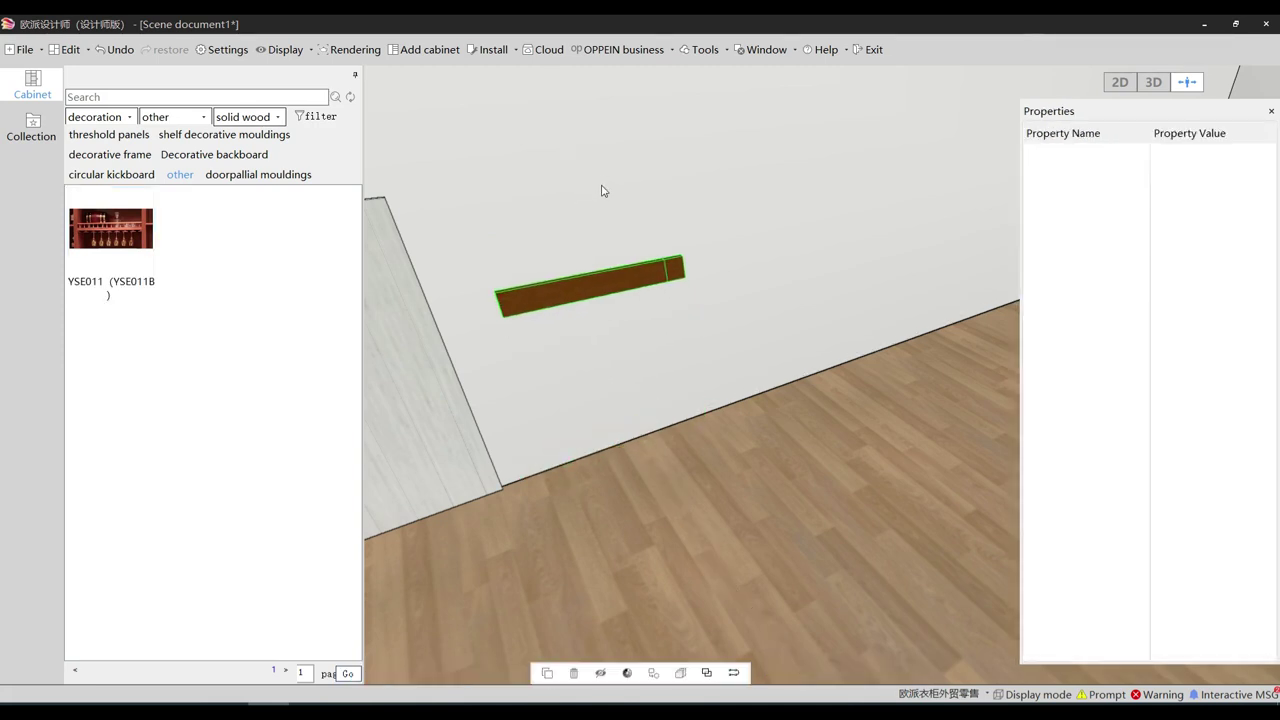
pyautogui.moveTo(652, 455); pyautogui.dragTo(608, 457, button='middle')
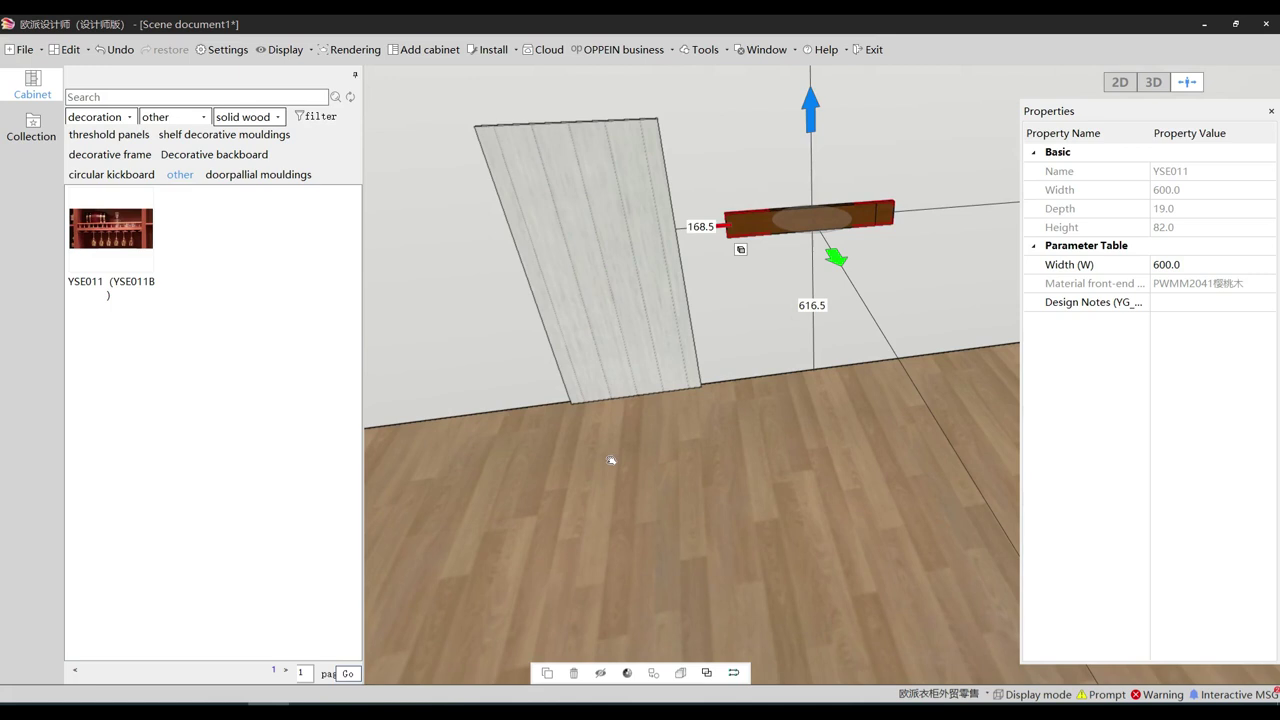
pyautogui.press('d')
pyautogui.press('w')
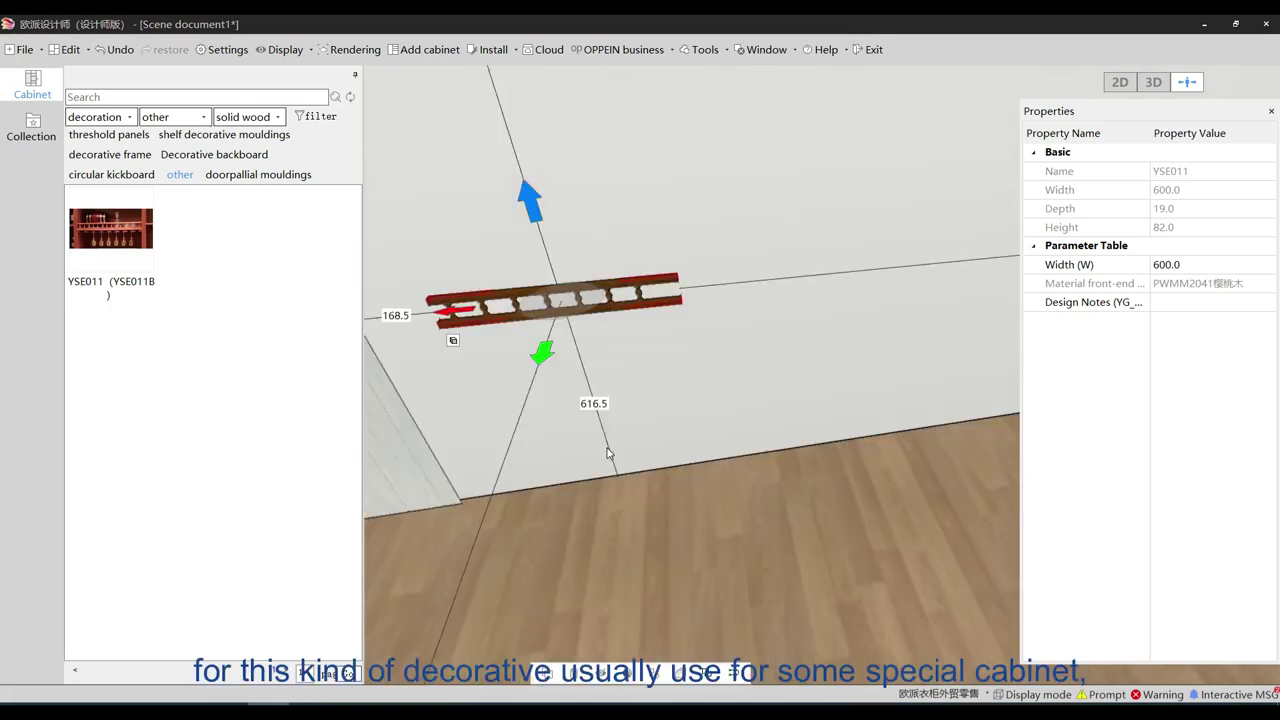
pyautogui.press('s')
pyautogui.press('s')
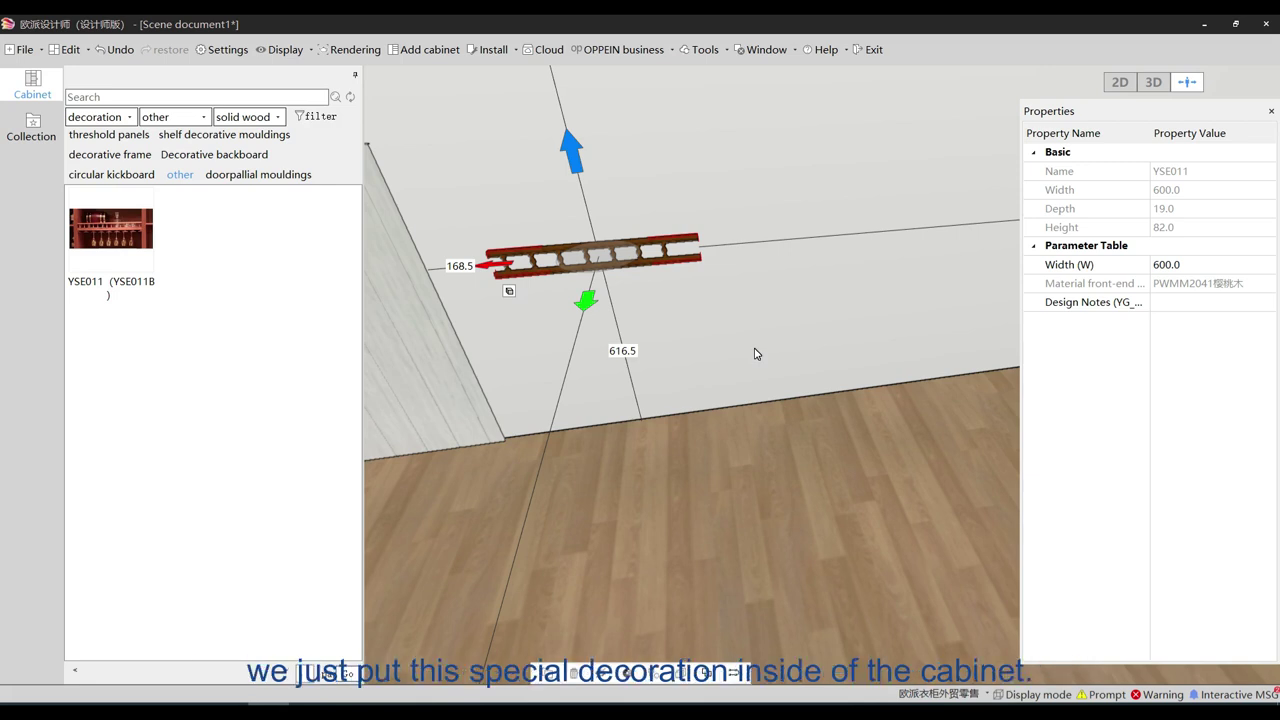
# Place the lacquer countertop YTK011 along the empty wall and raise it to 262 mm above the floor
pyautogui.click(270, 117)
pyautogui.click(257, 146)
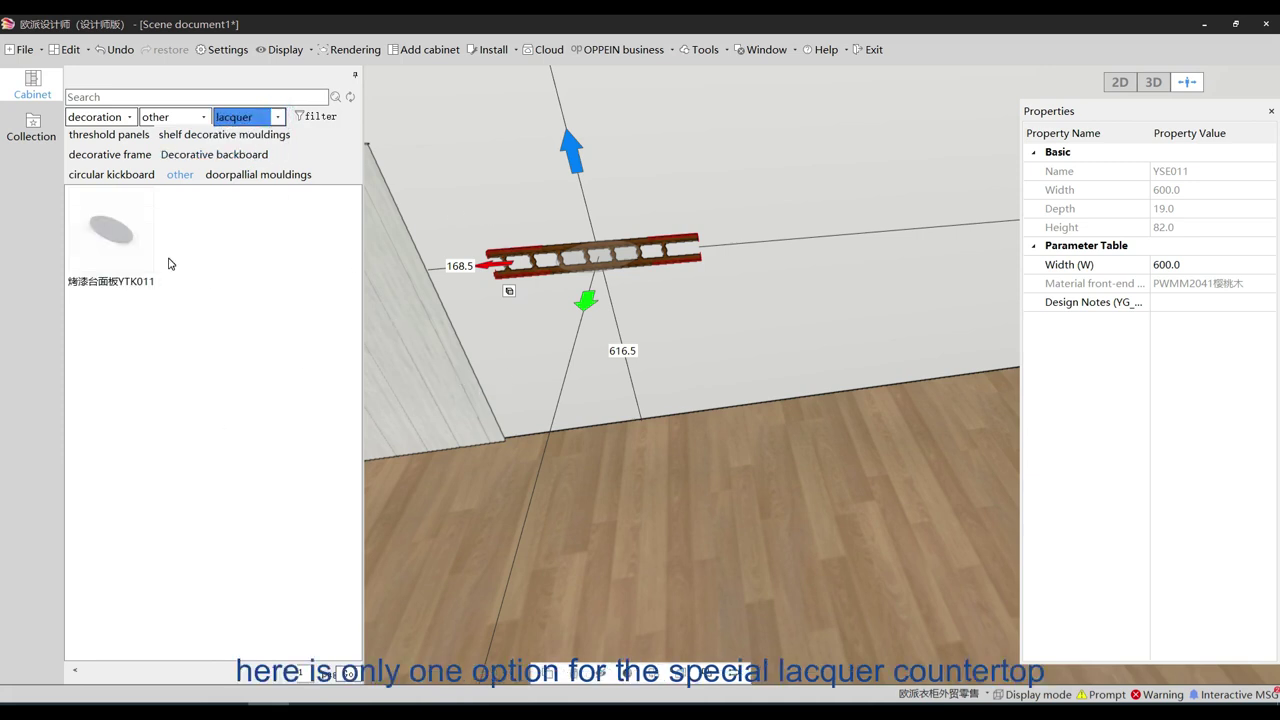
pyautogui.moveTo(448, 510); pyautogui.dragTo(582, 543, button='middle')
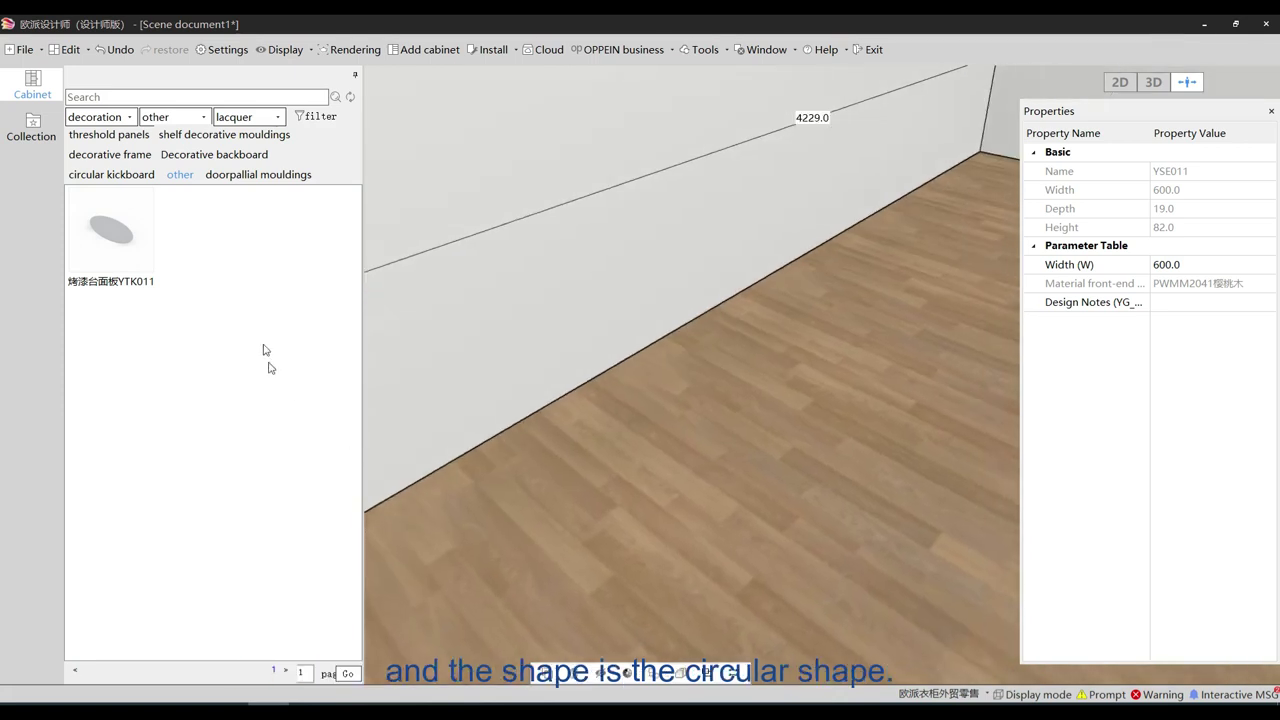
pyautogui.moveTo(120, 237); pyautogui.dragTo(584, 281)
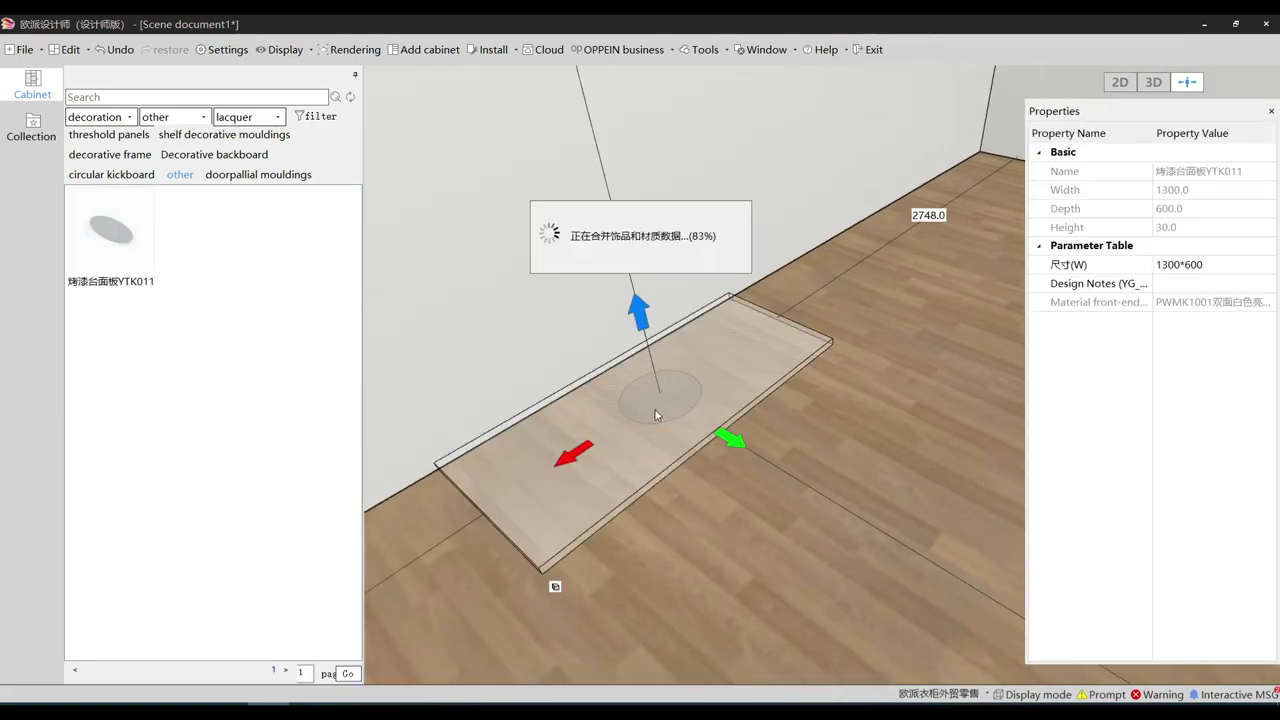
pyautogui.moveTo(642, 314); pyautogui.dragTo(628, 249)
# Set the oval countertop's size to 1500*700 and move it about 138 mm away from the wall
pyautogui.click(1262, 266)
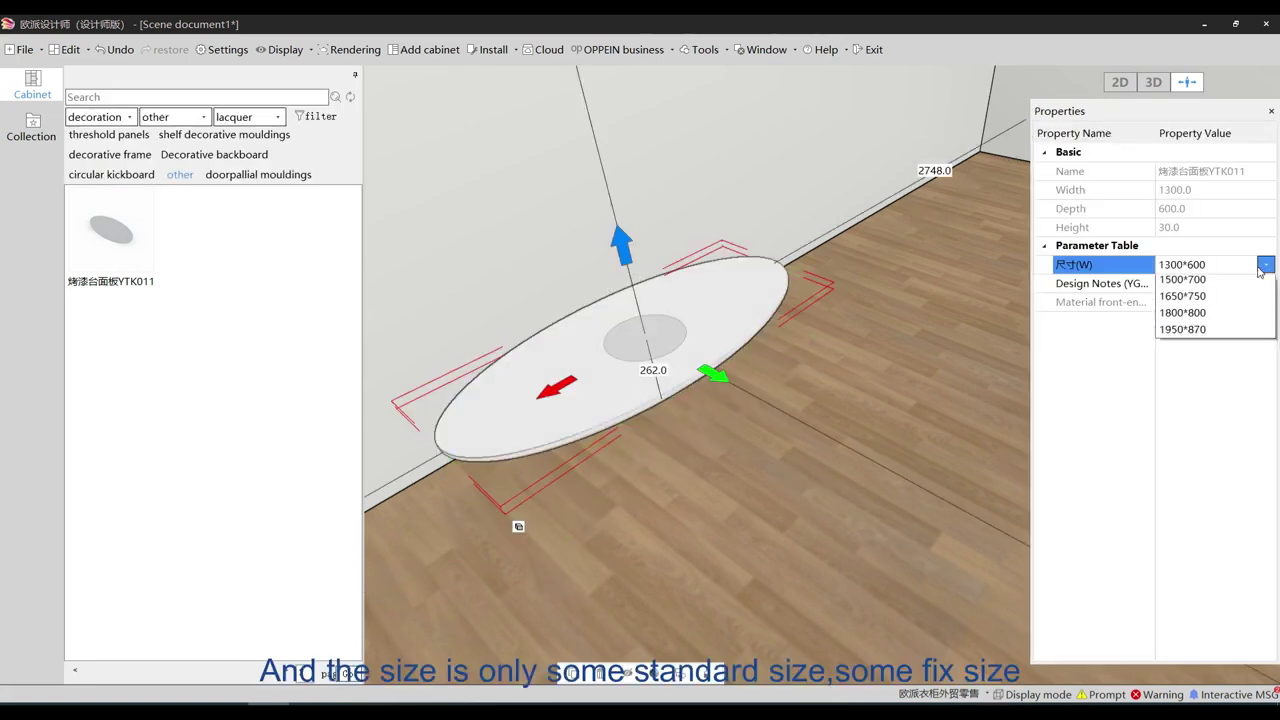
pyautogui.click(1238, 300)
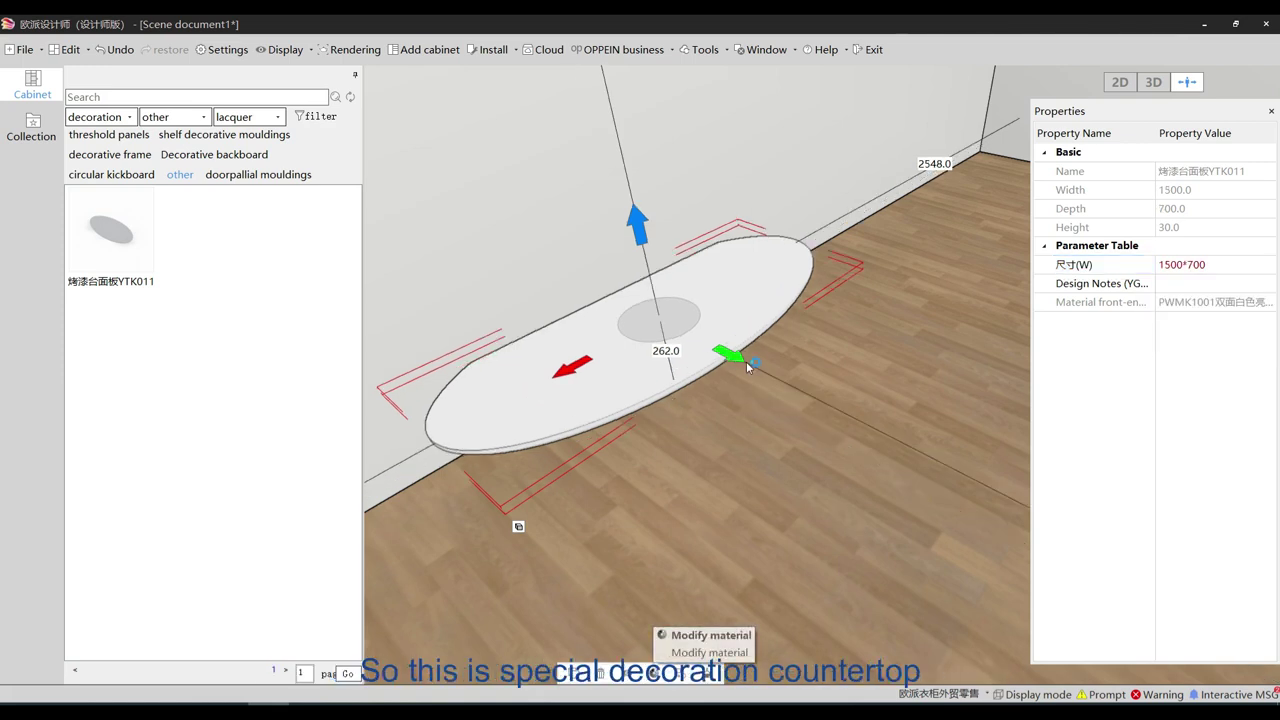
pyautogui.moveTo(738, 357); pyautogui.dragTo(778, 393)
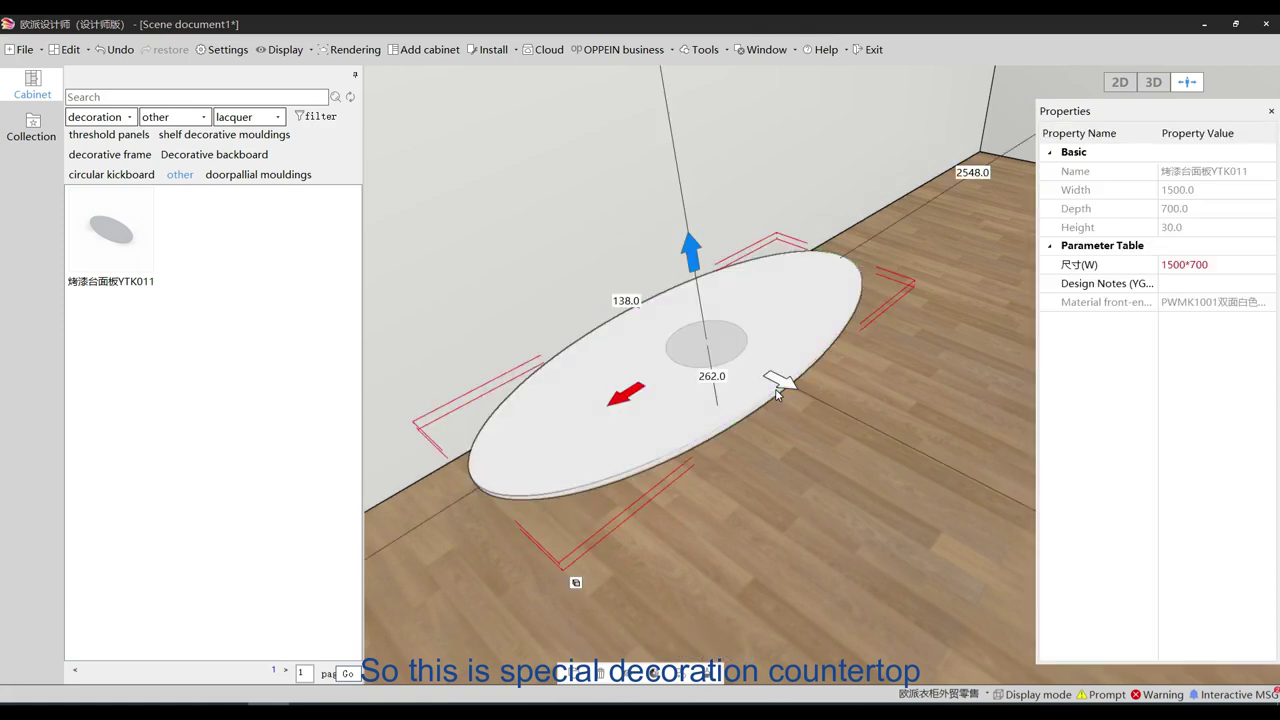
pyautogui.click(820, 482)
pyautogui.moveTo(820, 482); pyautogui.dragTo(678, 478, button='middle')
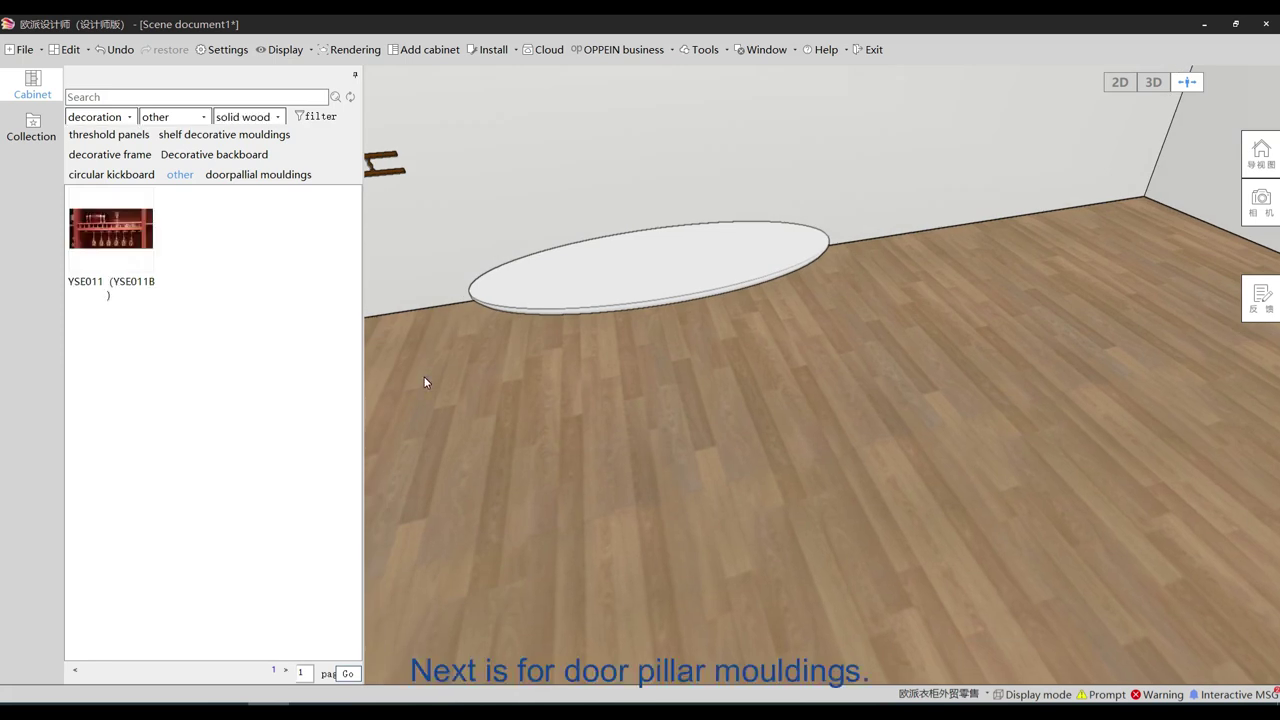
# Compare the door pillar mouldings offered in solid wood, lacquer and PVC within the decoration category
pyautogui.click(280, 178)
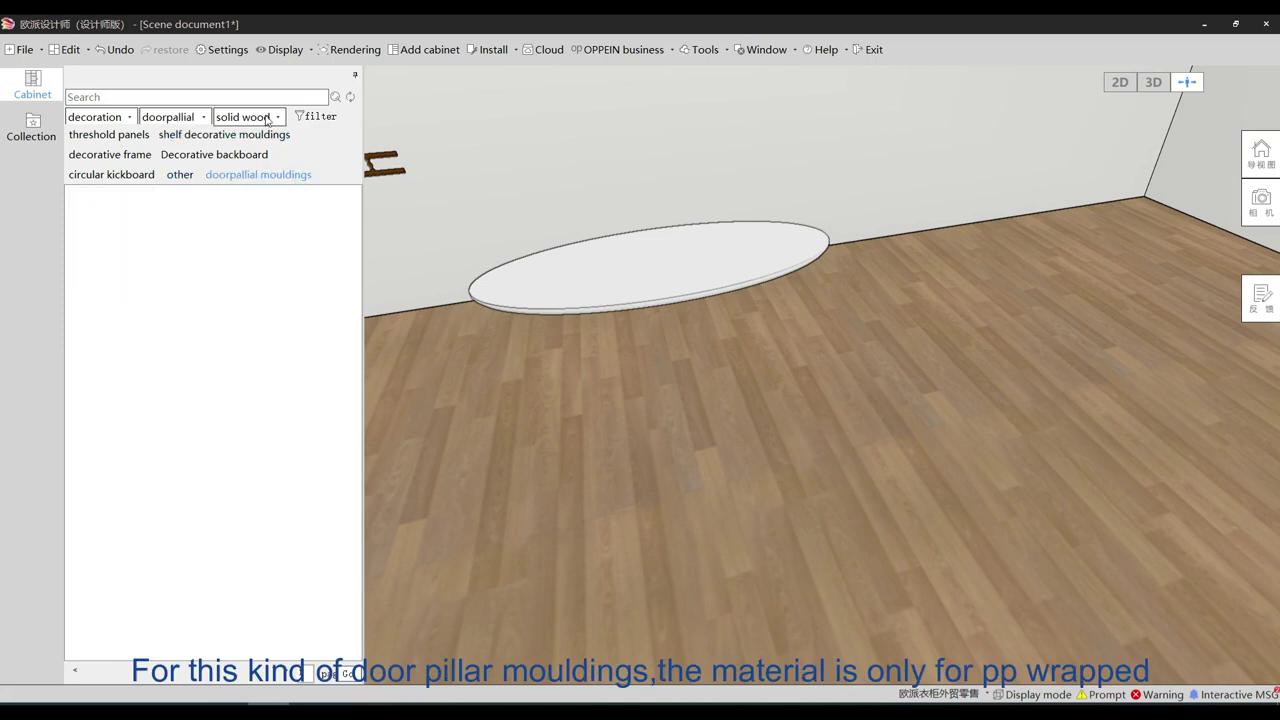
pyautogui.click(248, 117)
pyautogui.click(256, 161)
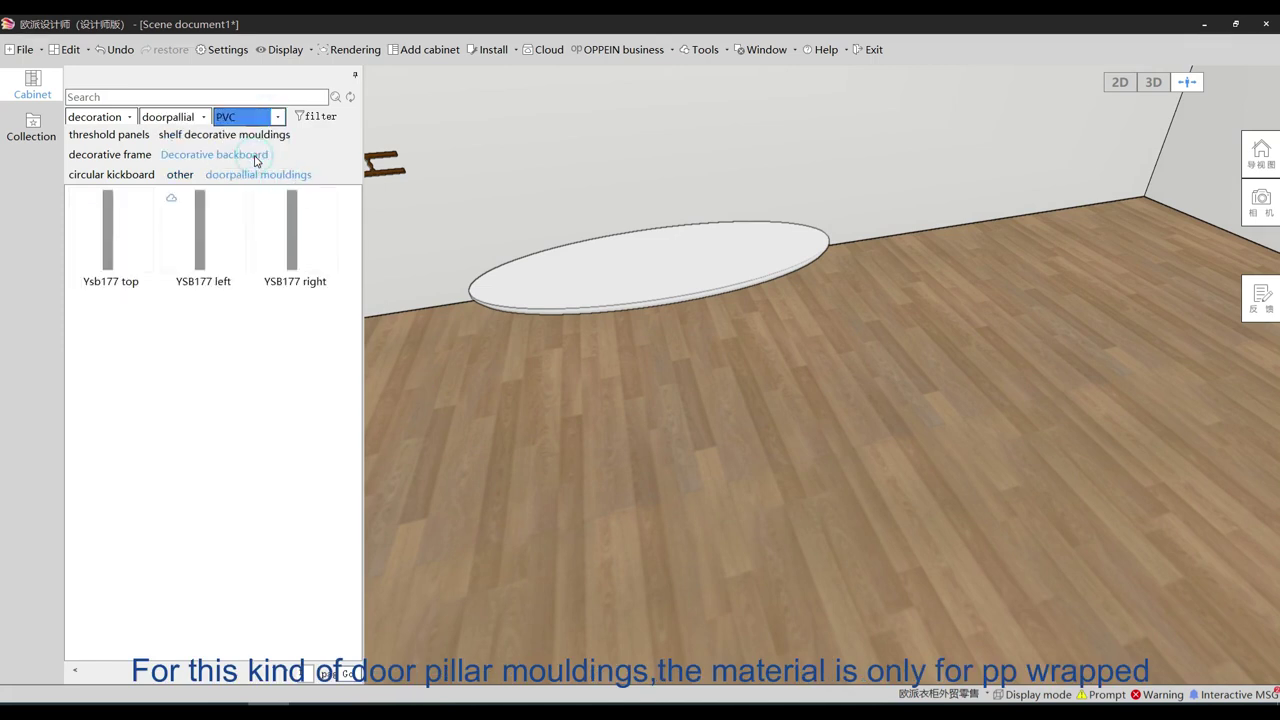
pyautogui.click(248, 117)
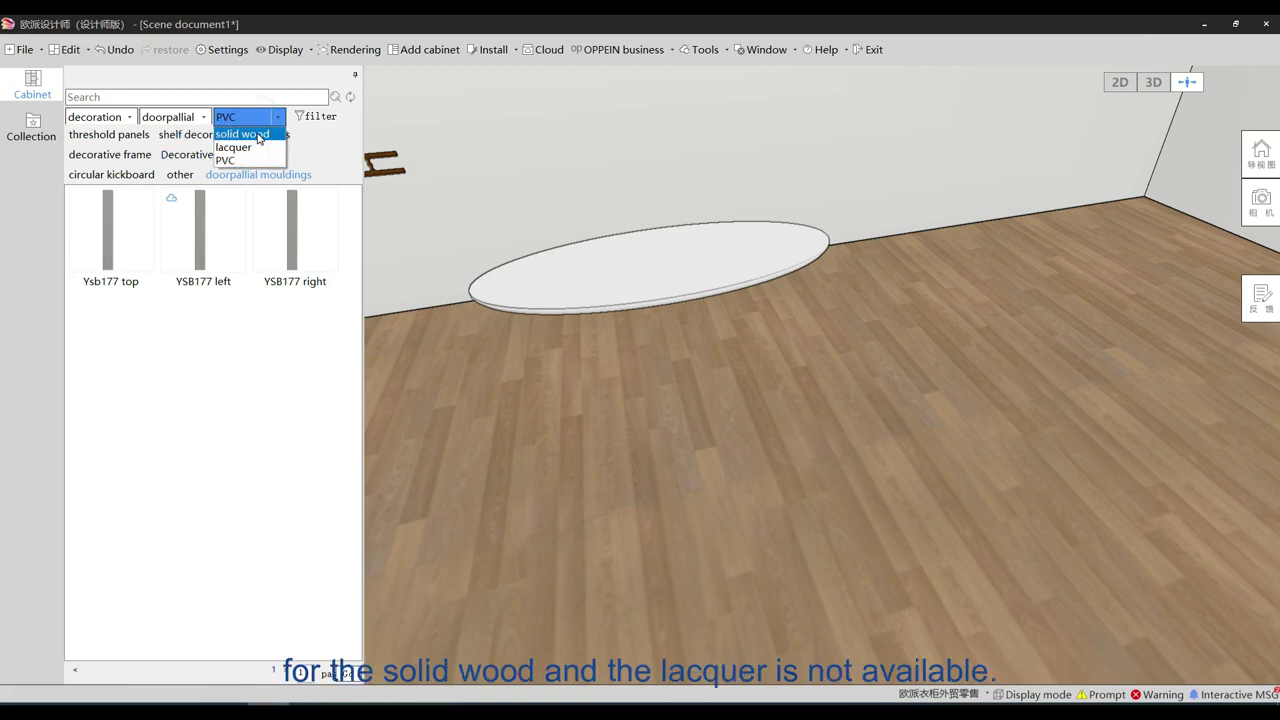
pyautogui.click(259, 148)
pyautogui.click(248, 117)
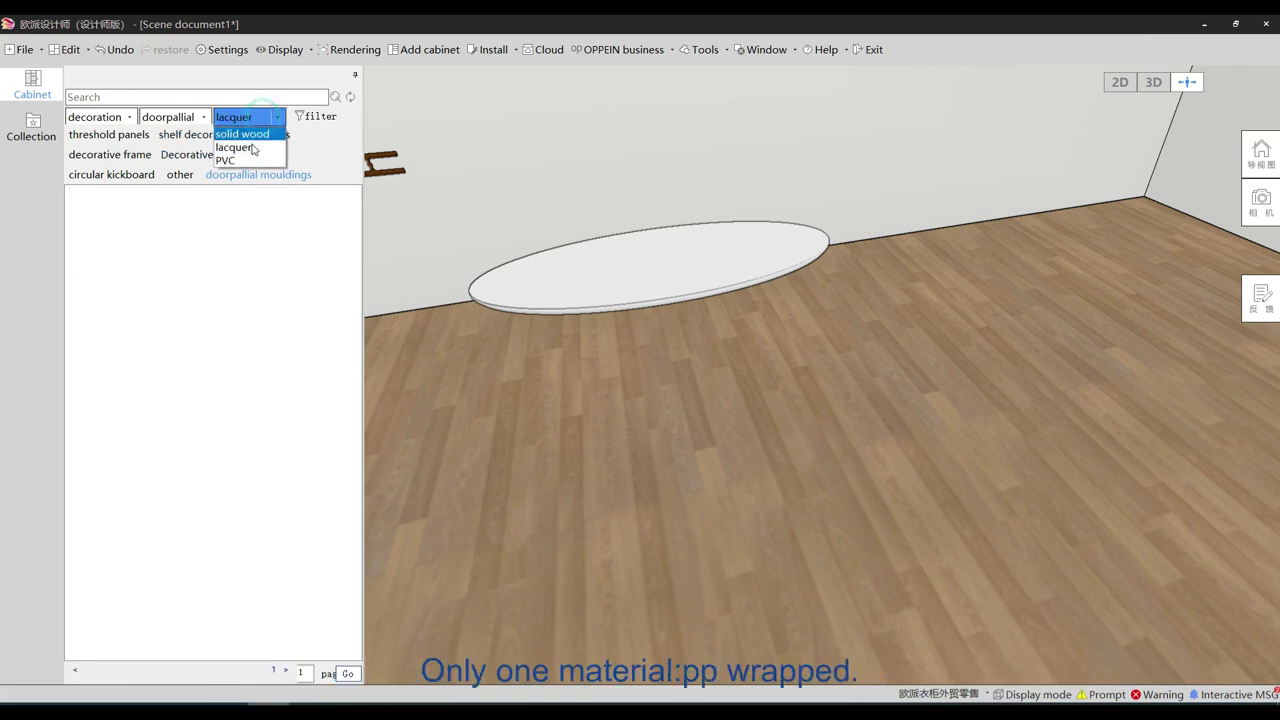
pyautogui.click(244, 163)
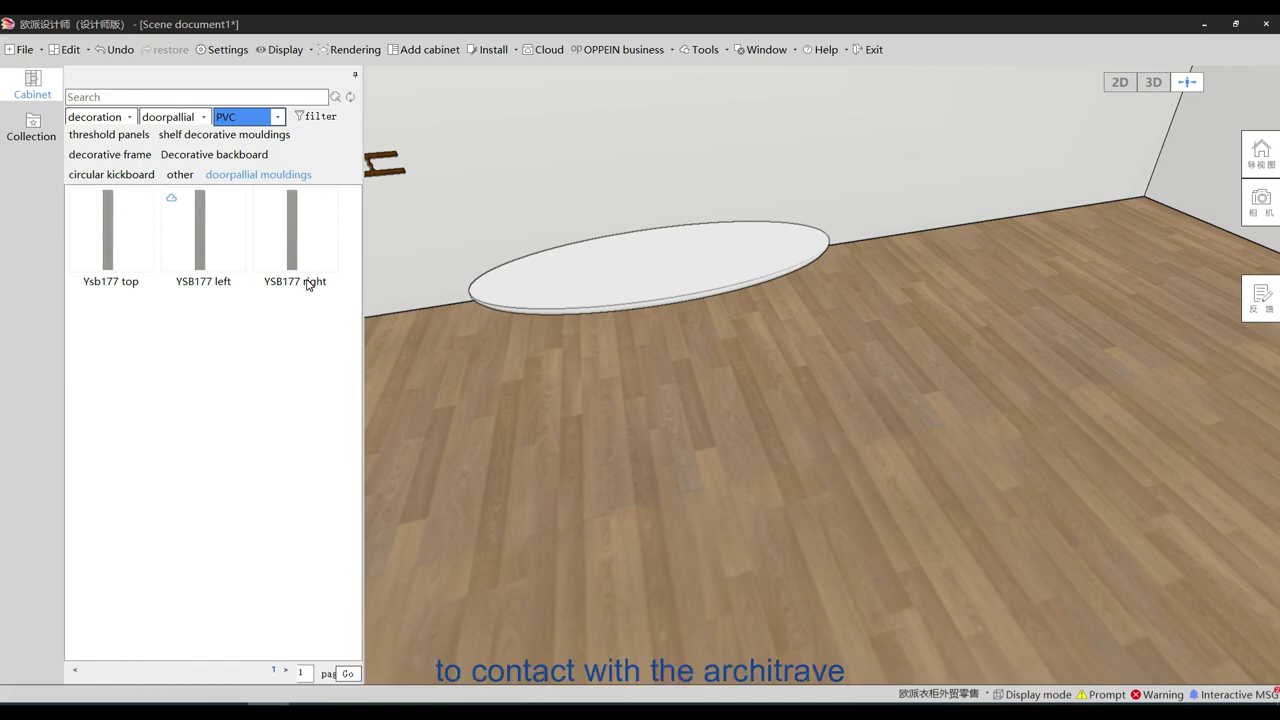
# Leave wardrobe customization and place the Flat swing door B3S171 in the wall beside the oval countertop, about 1094 mm from the corner
pyautogui.click(869, 53)
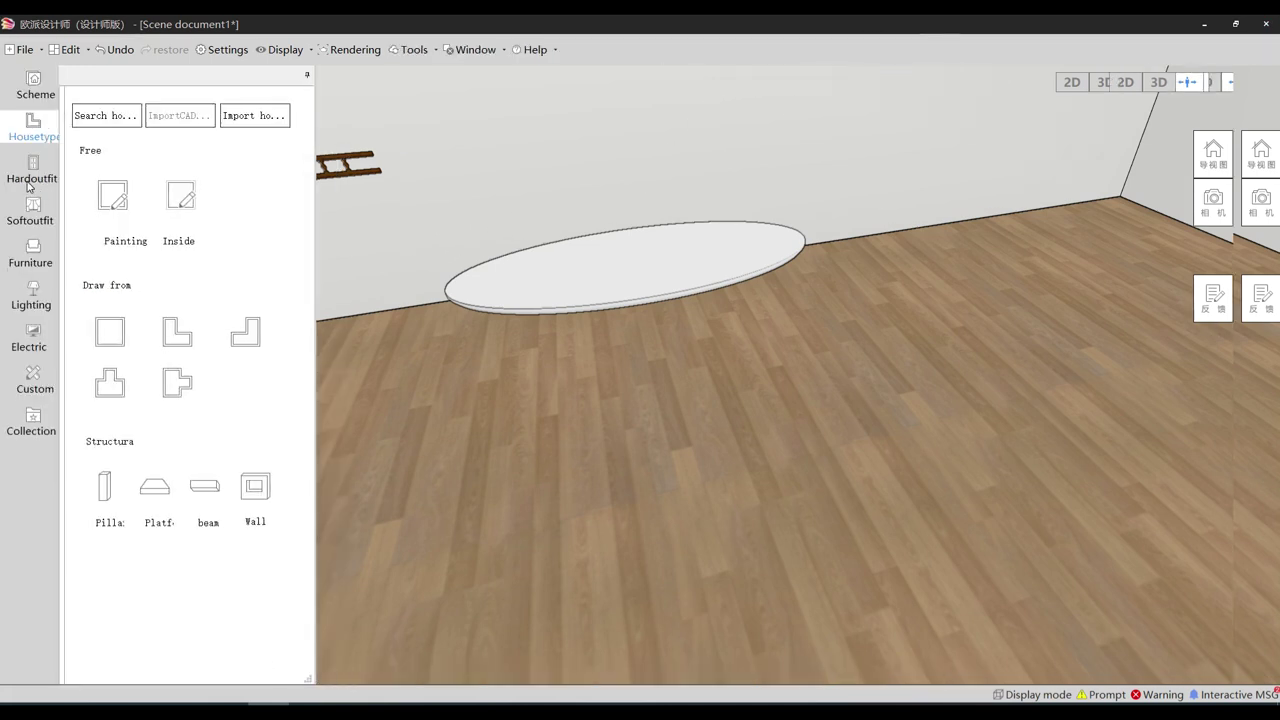
pyautogui.click(39, 179)
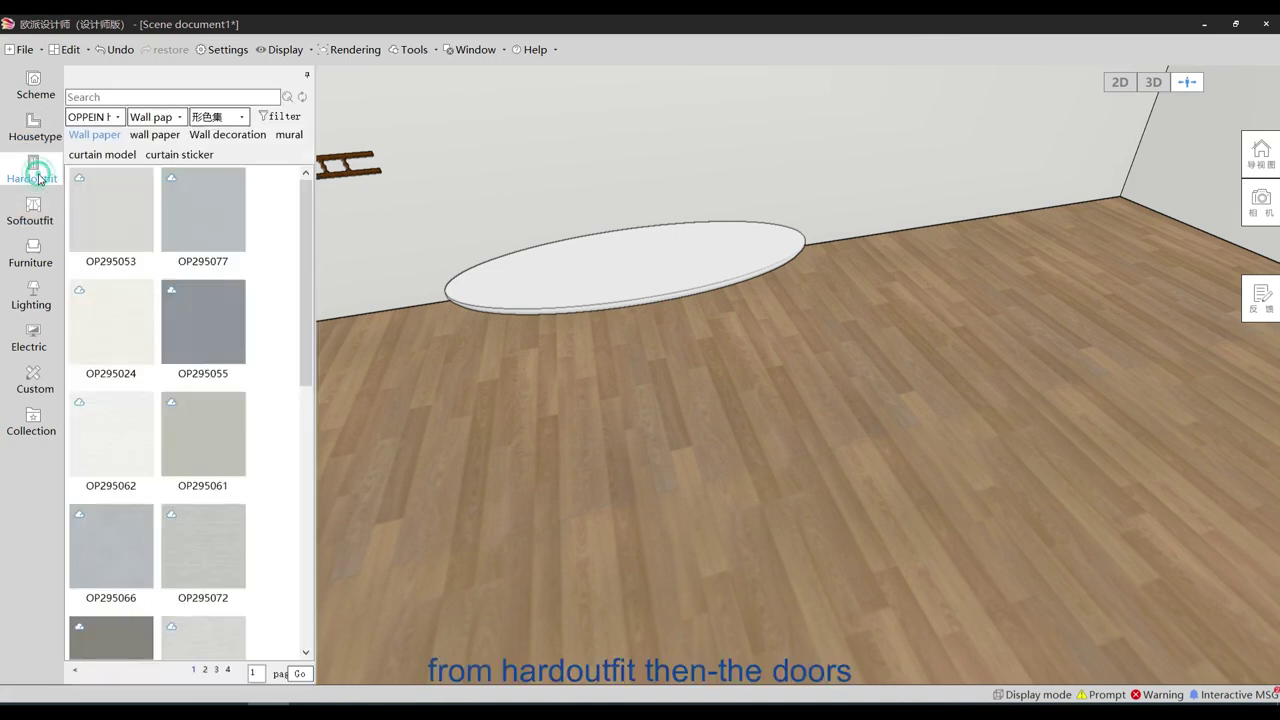
pyautogui.click(100, 117)
pyautogui.click(103, 148)
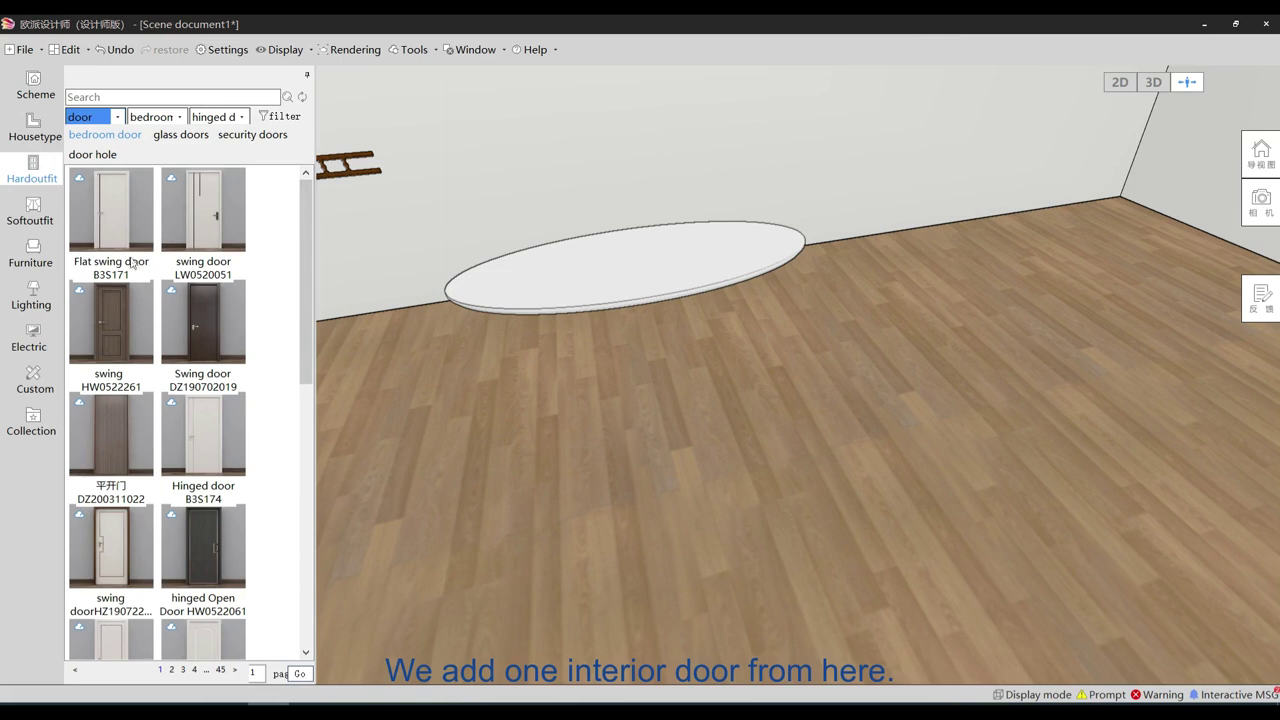
pyautogui.click(105, 205)
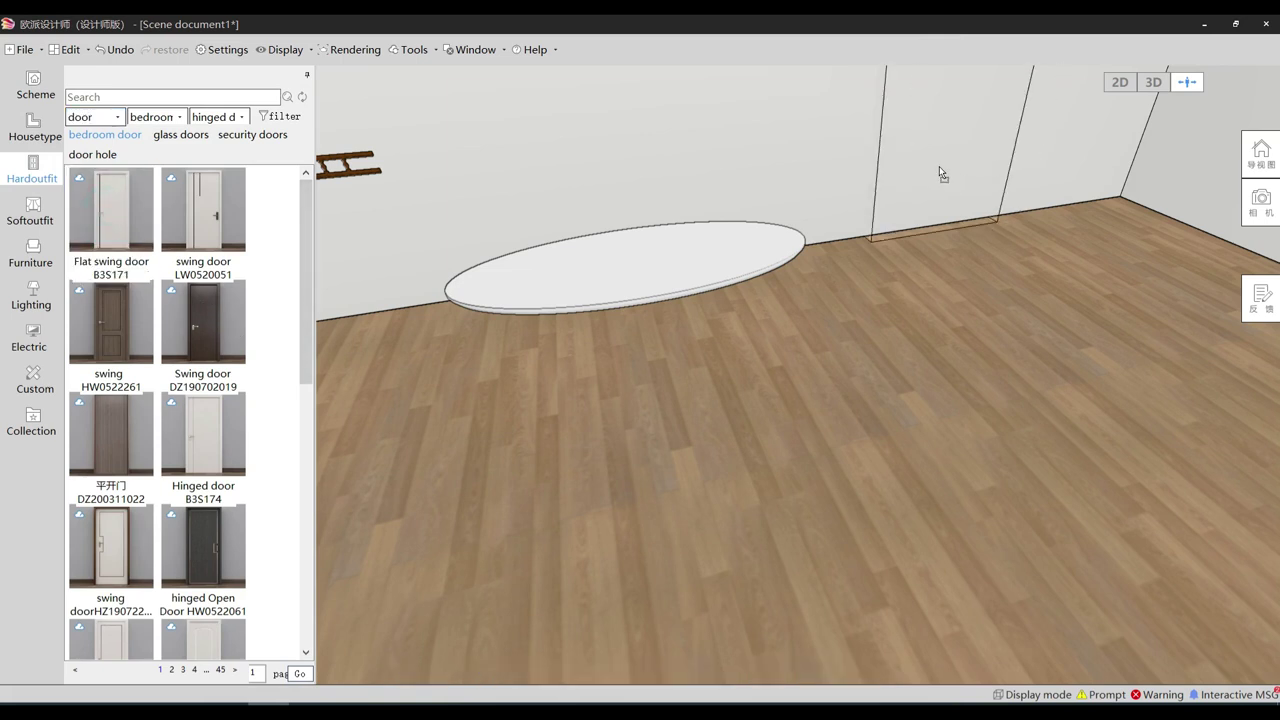
pyautogui.click(939, 172)
# Return to Oppein retail wardrobe customization and list the PVC door pillar mouldings in the decoration category
pyautogui.click(33, 378)
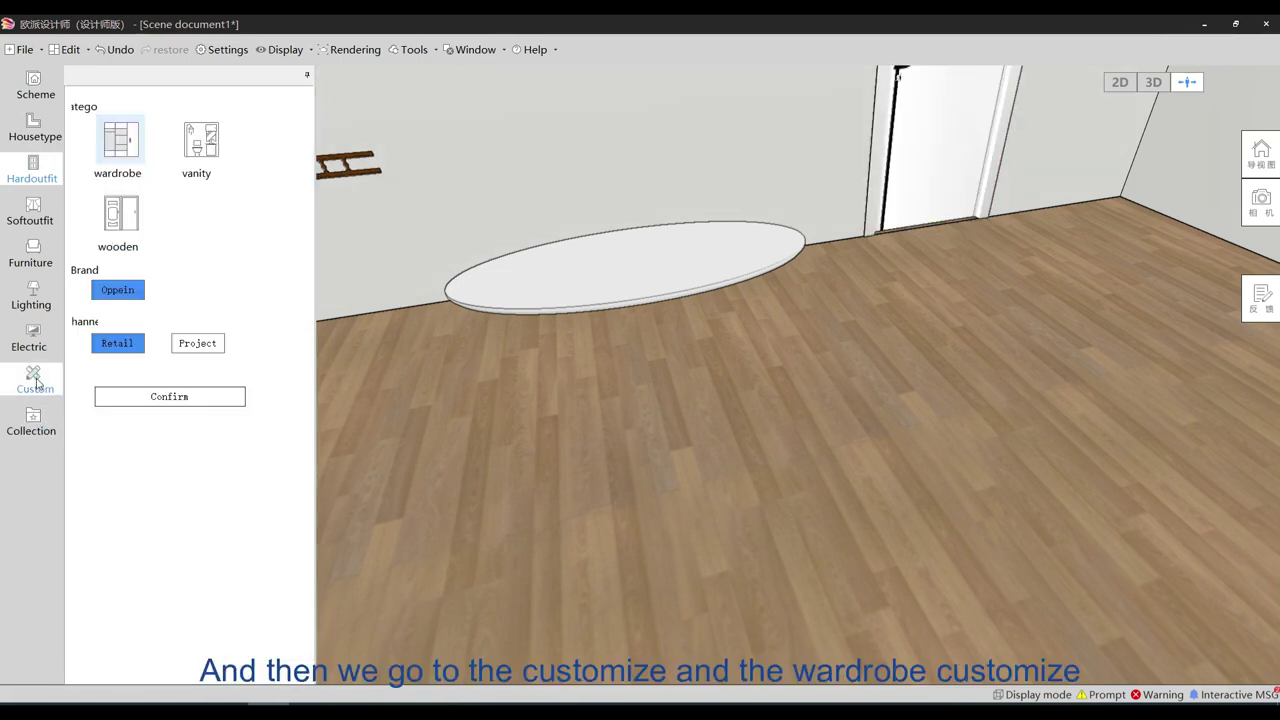
pyautogui.click(169, 397)
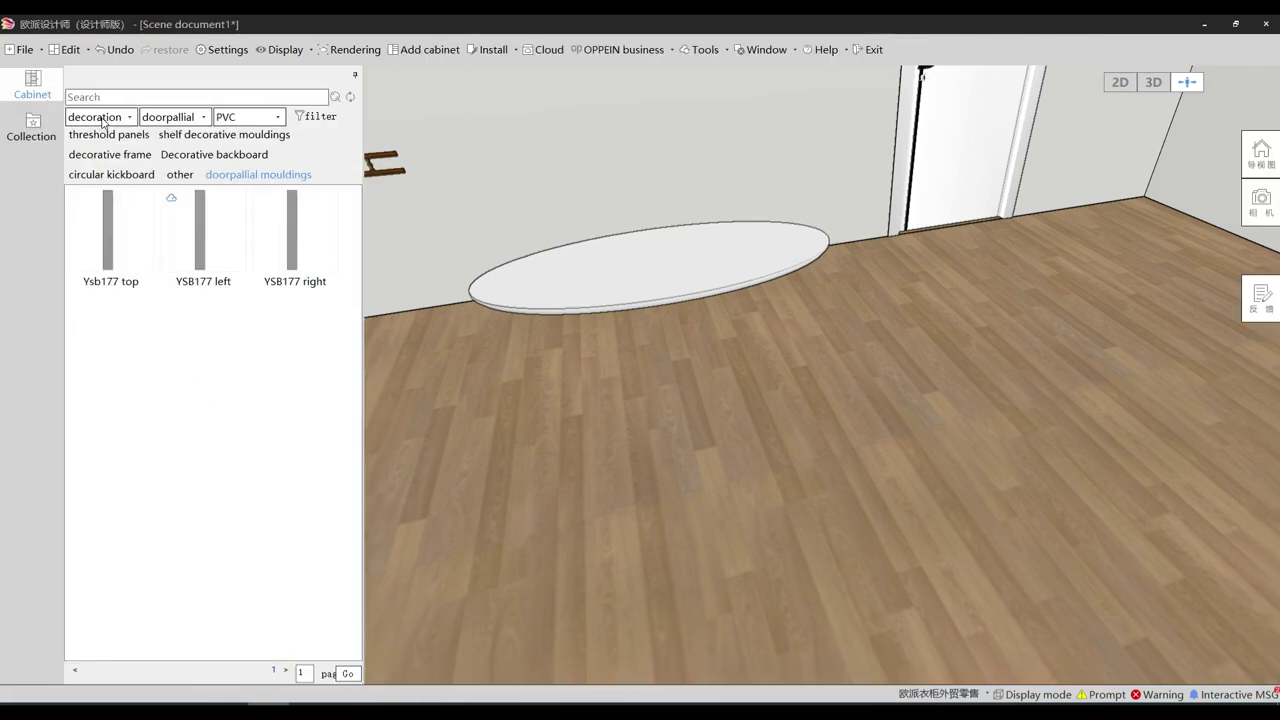
pyautogui.click(101, 118)
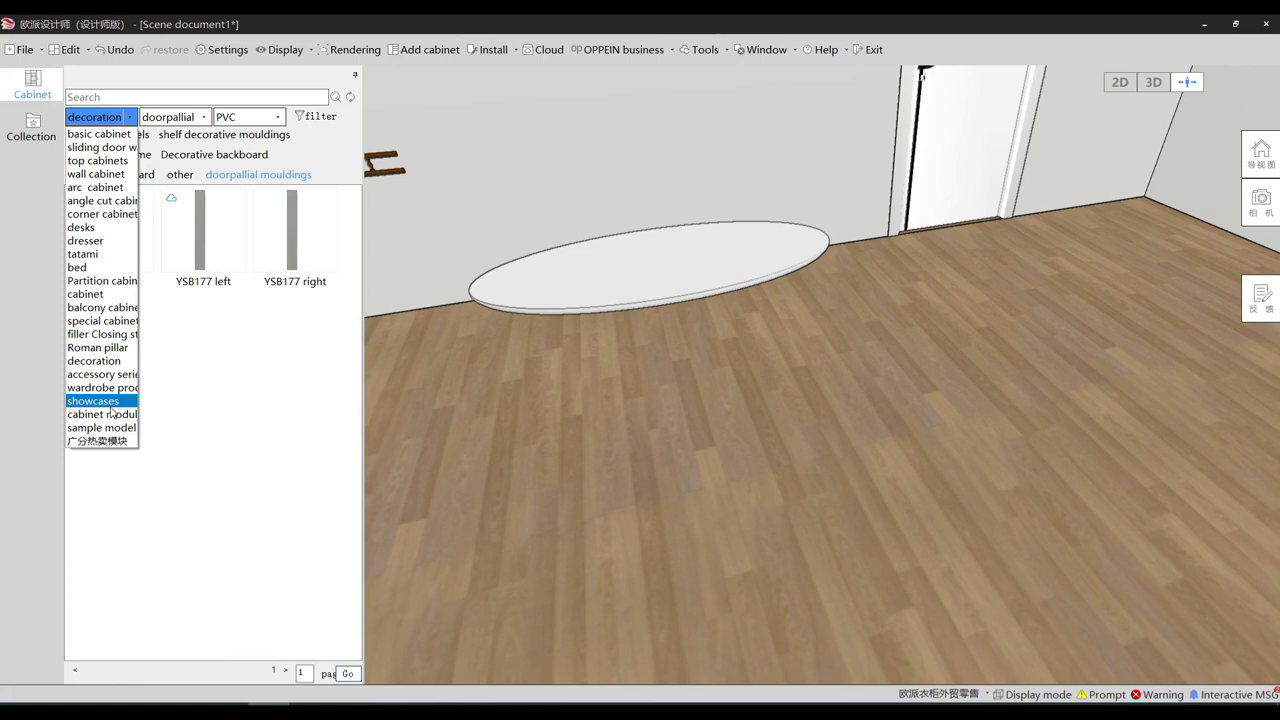
pyautogui.click(96, 361)
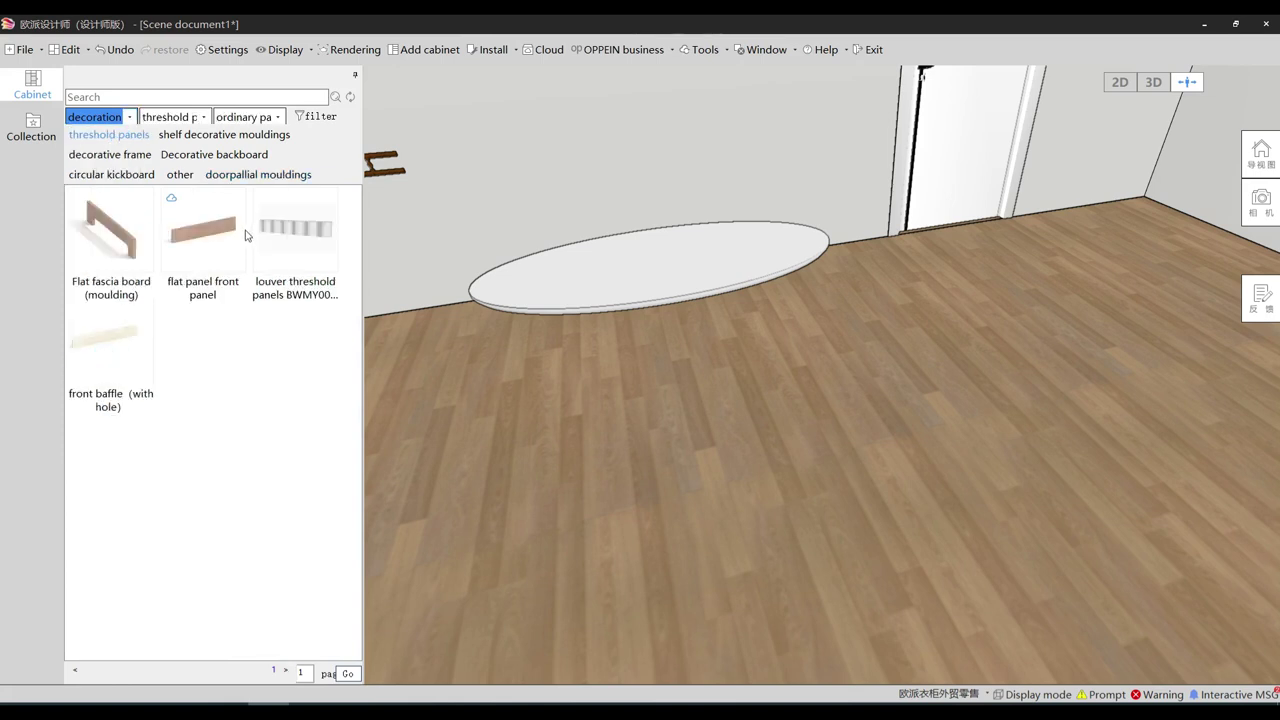
pyautogui.click(258, 175)
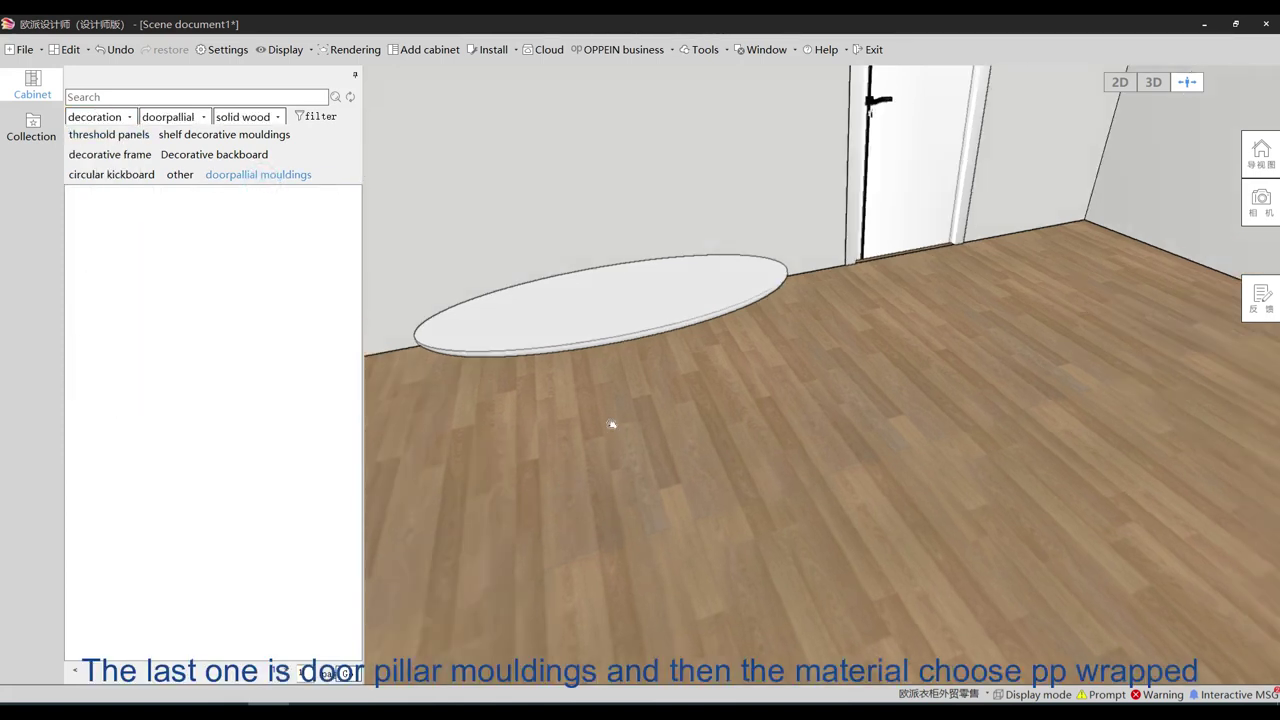
pyautogui.click(248, 117)
pyautogui.click(250, 161)
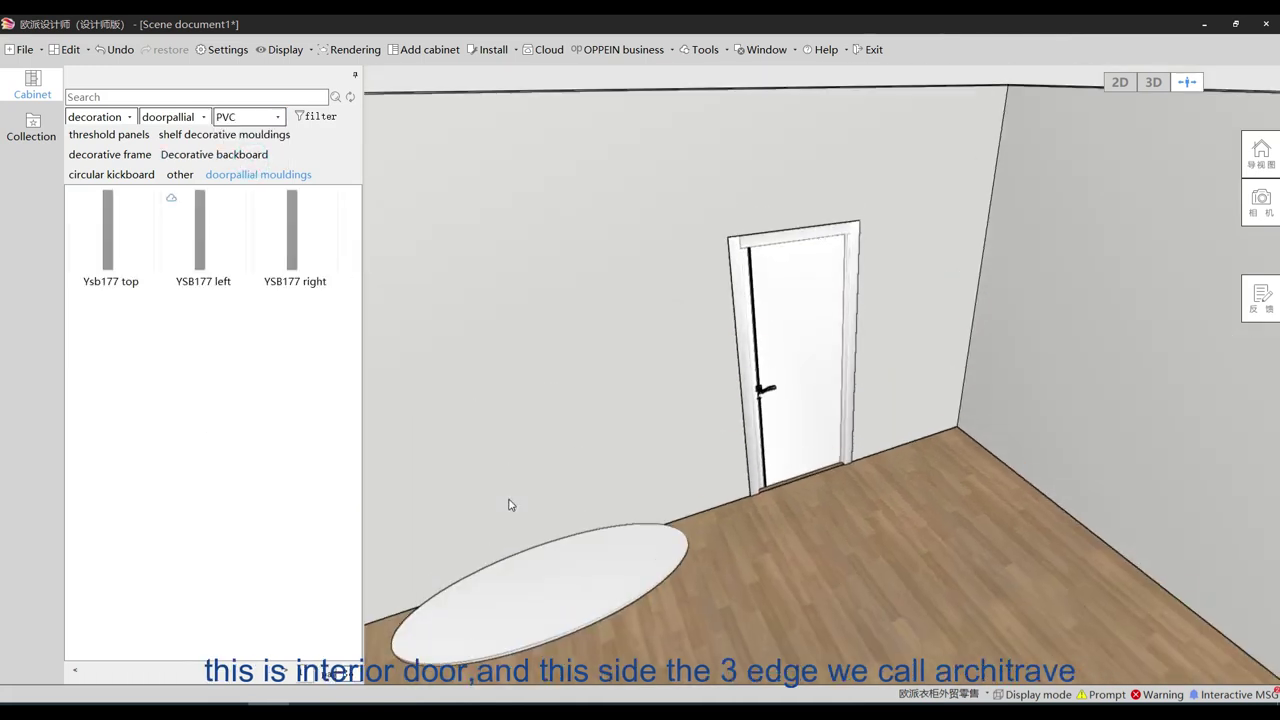
# Place the YSB177 left moulding against the door's left architrave and set its height to 2000 mm
pyautogui.click(806, 318)
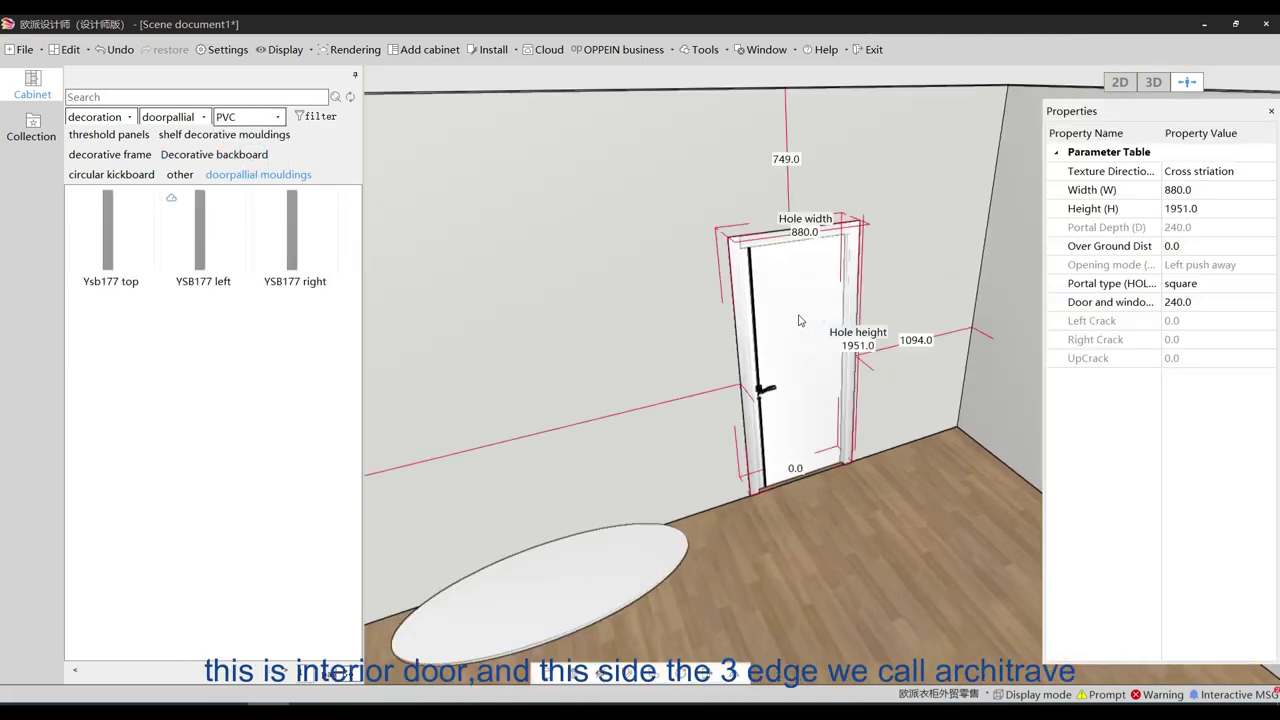
pyautogui.click(690, 303)
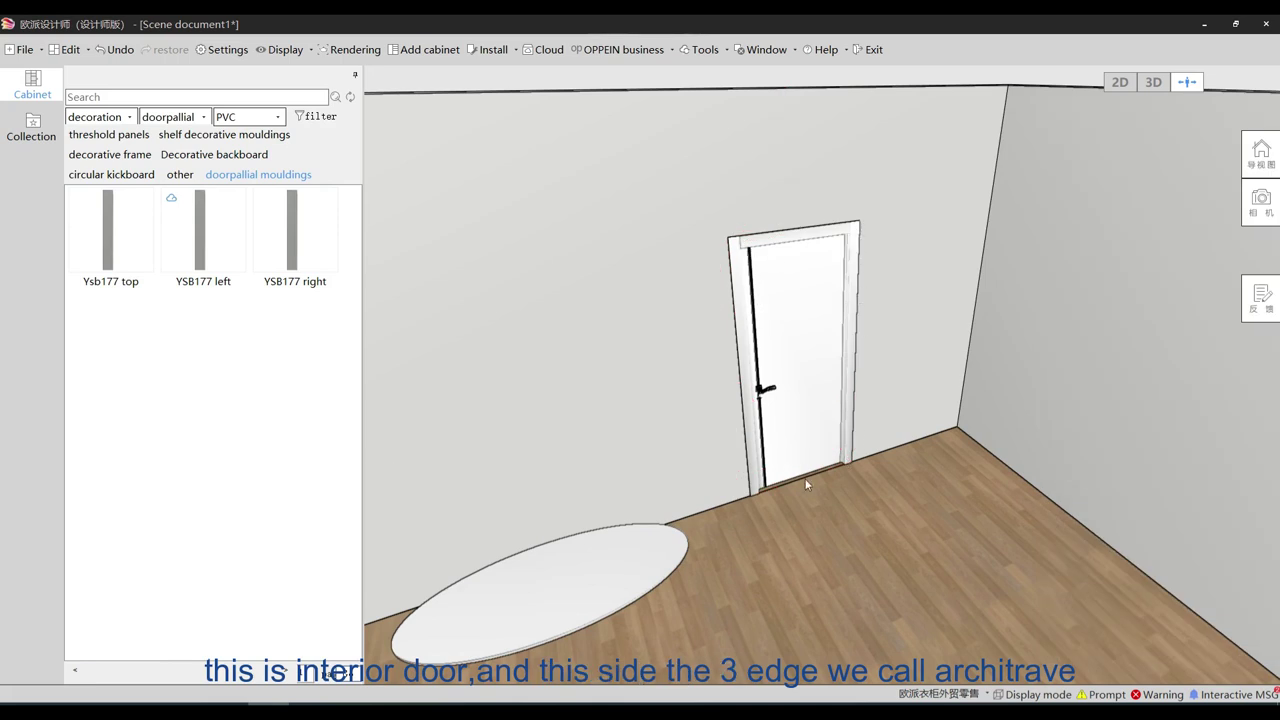
pyautogui.click(207, 238)
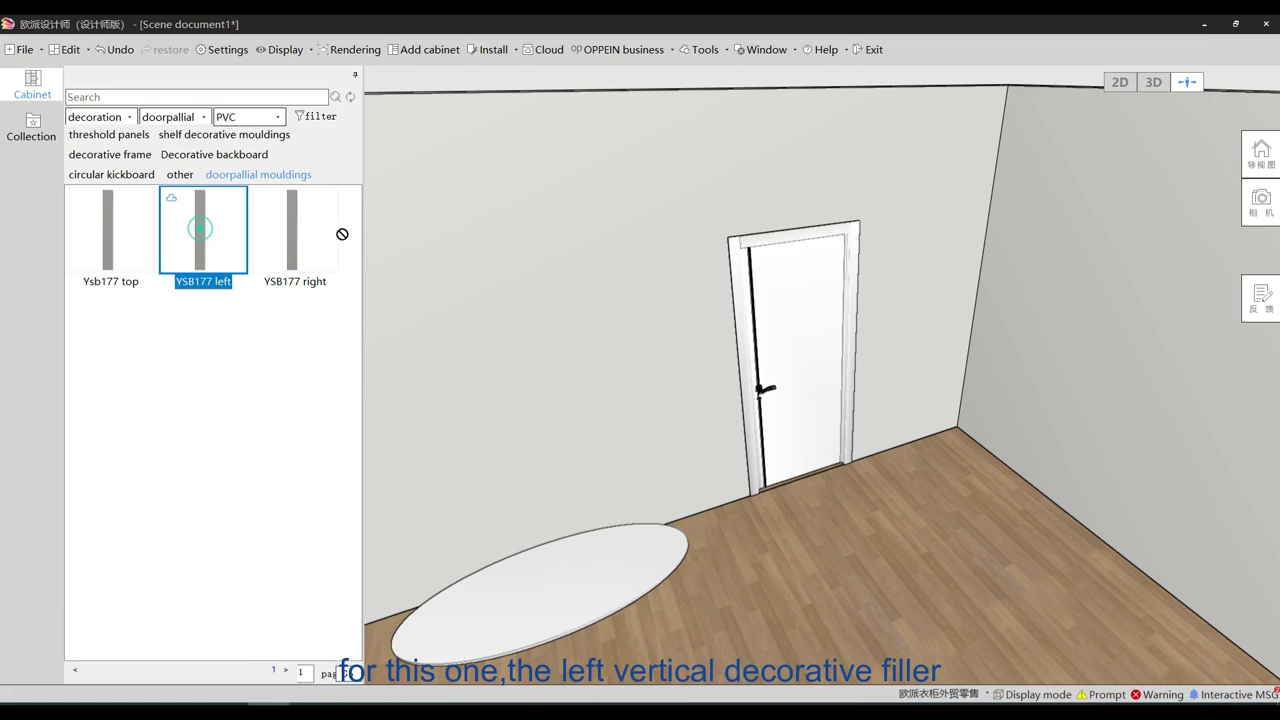
pyautogui.click(743, 485)
pyautogui.click(743, 485)
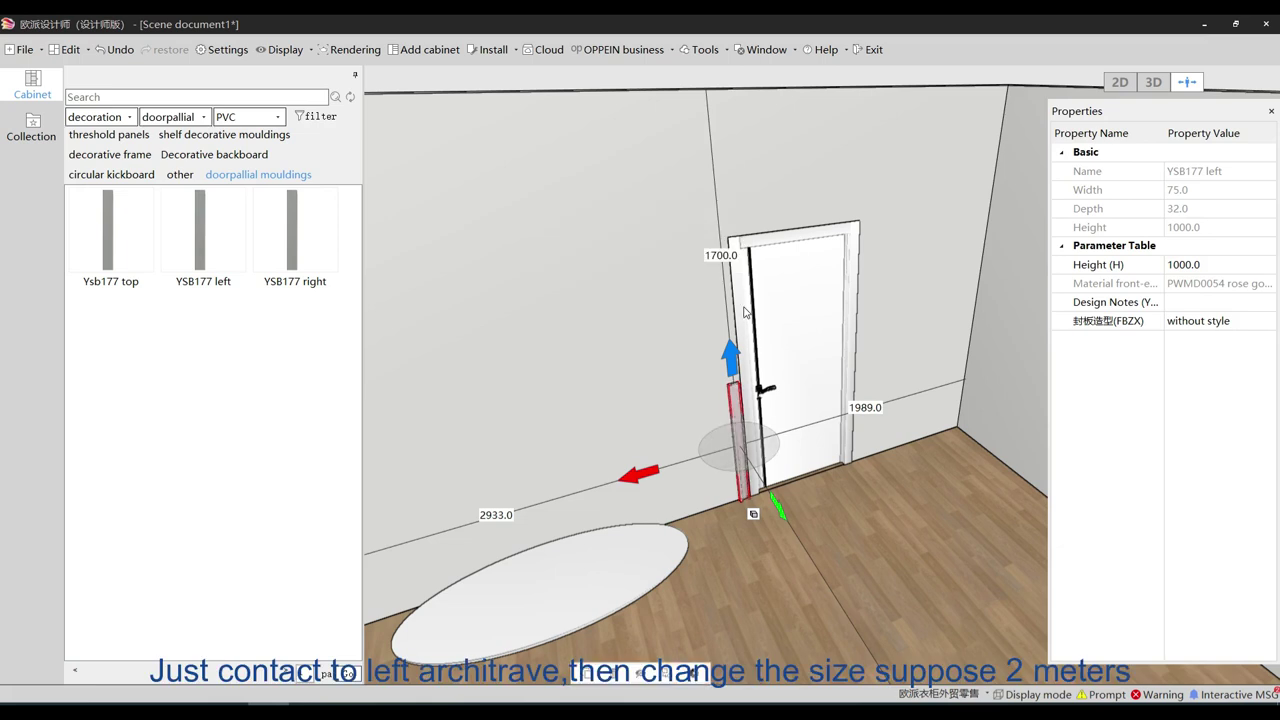
pyautogui.click(1220, 264)
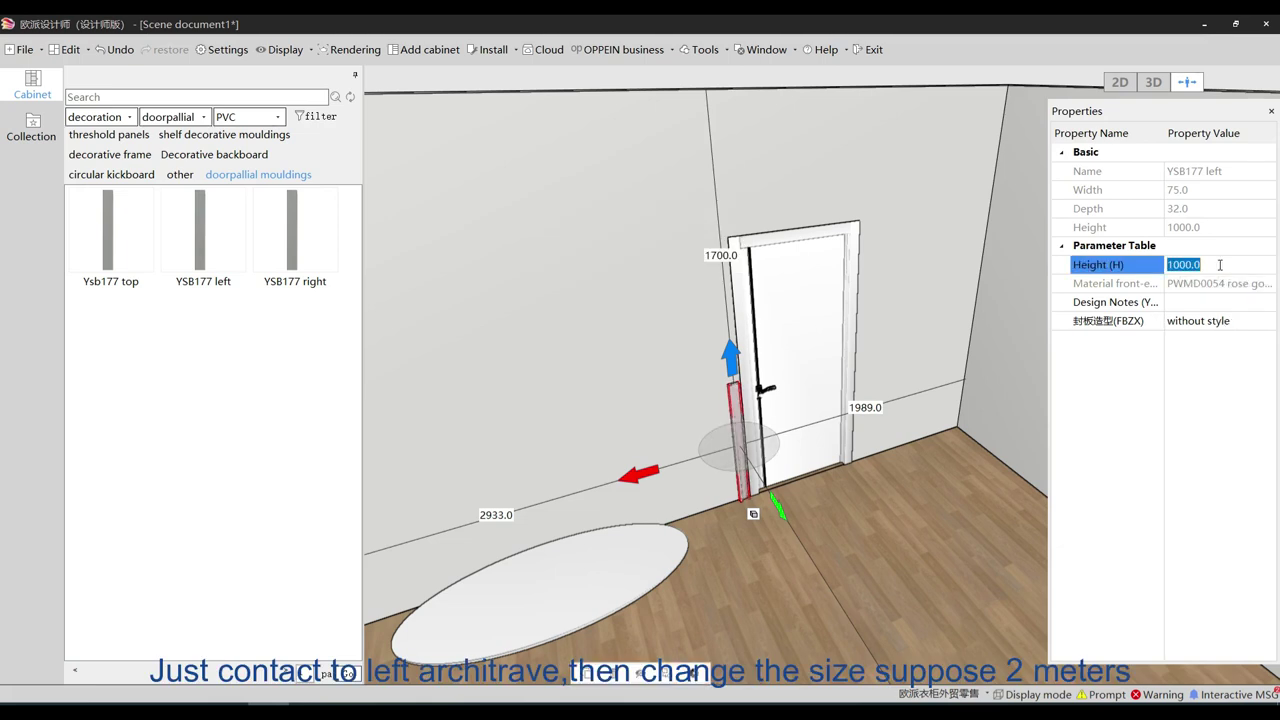
pyautogui.write('200')
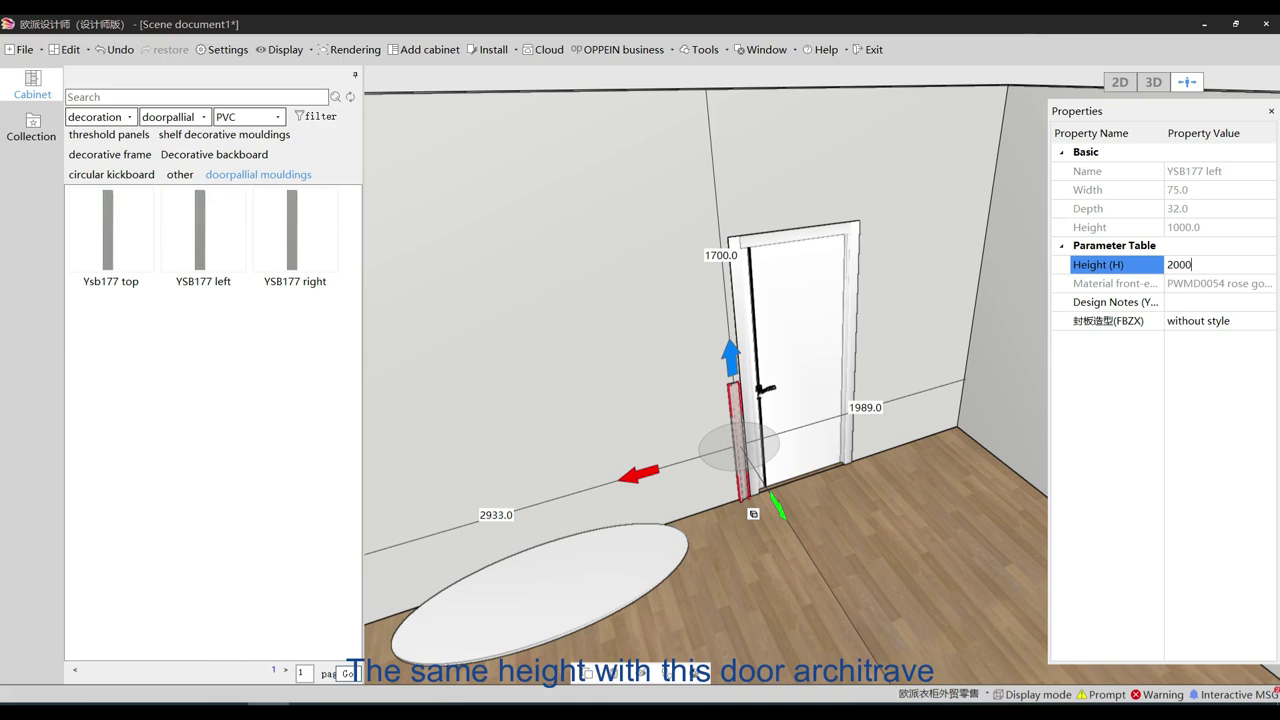
pyautogui.press('Return')
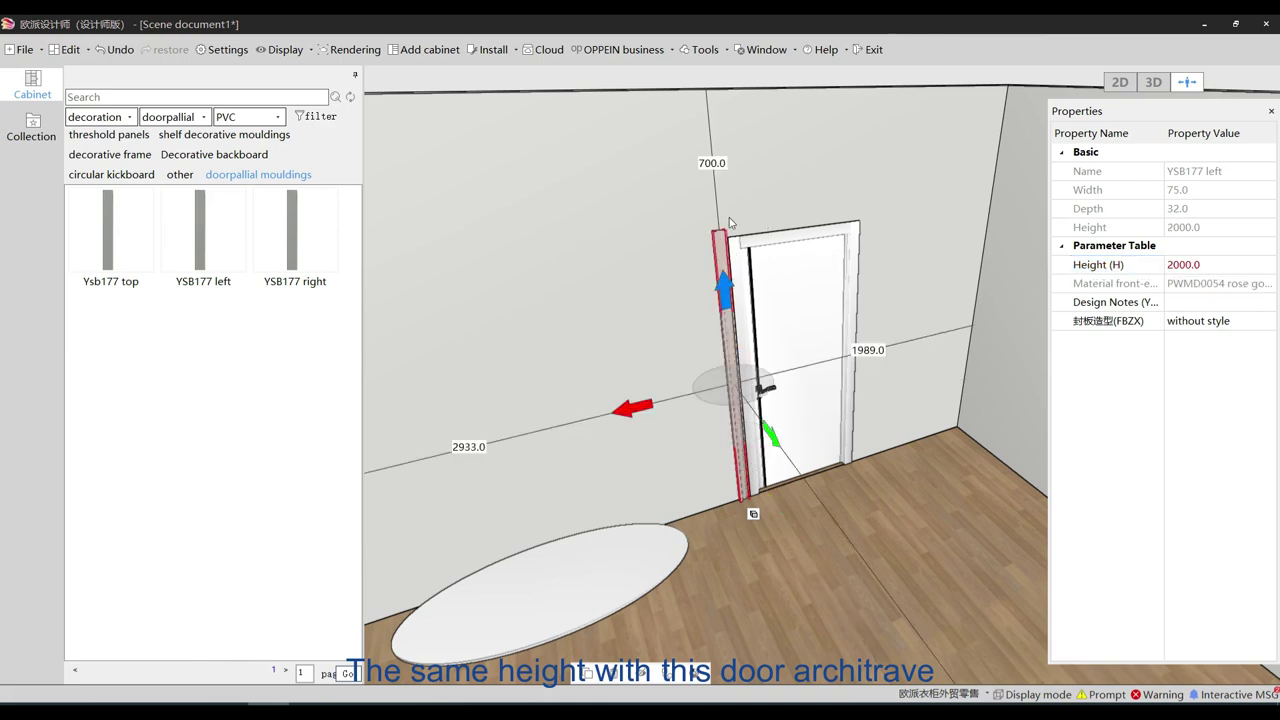
# Pick the Ysb177 top moulding for the door's upper architrave
pyautogui.click(300, 257)
pyautogui.click(114, 250)
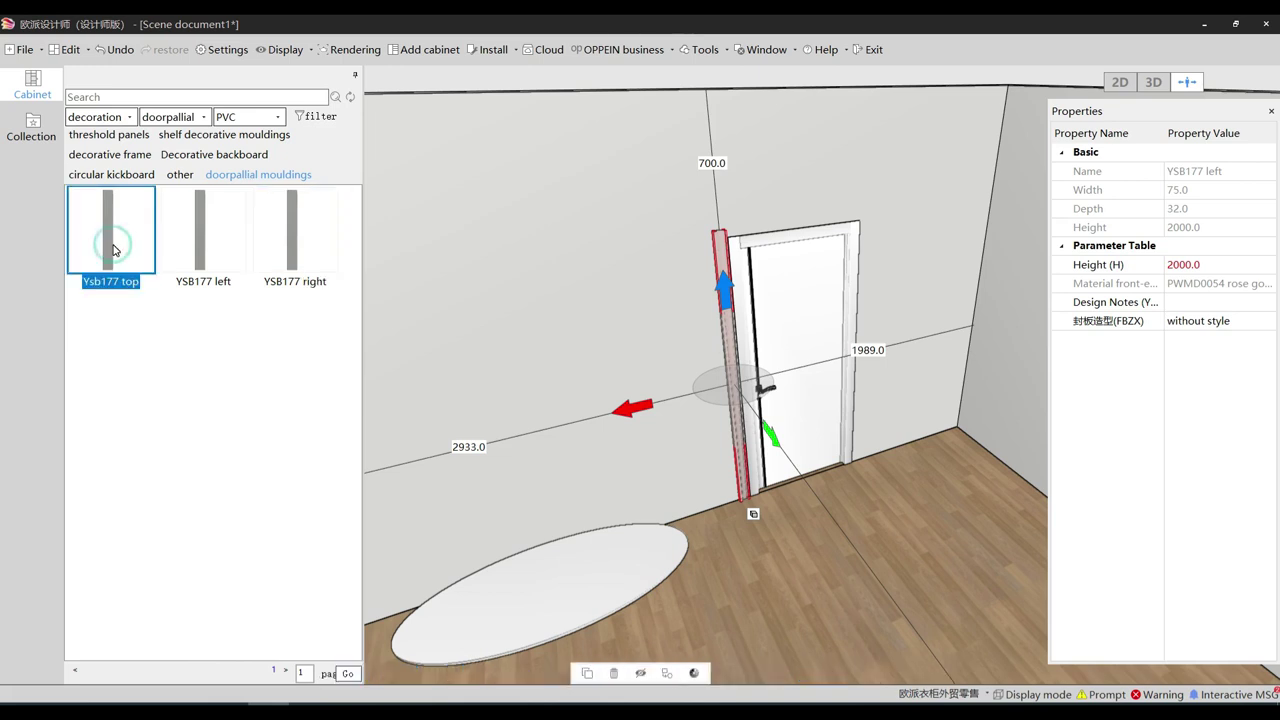